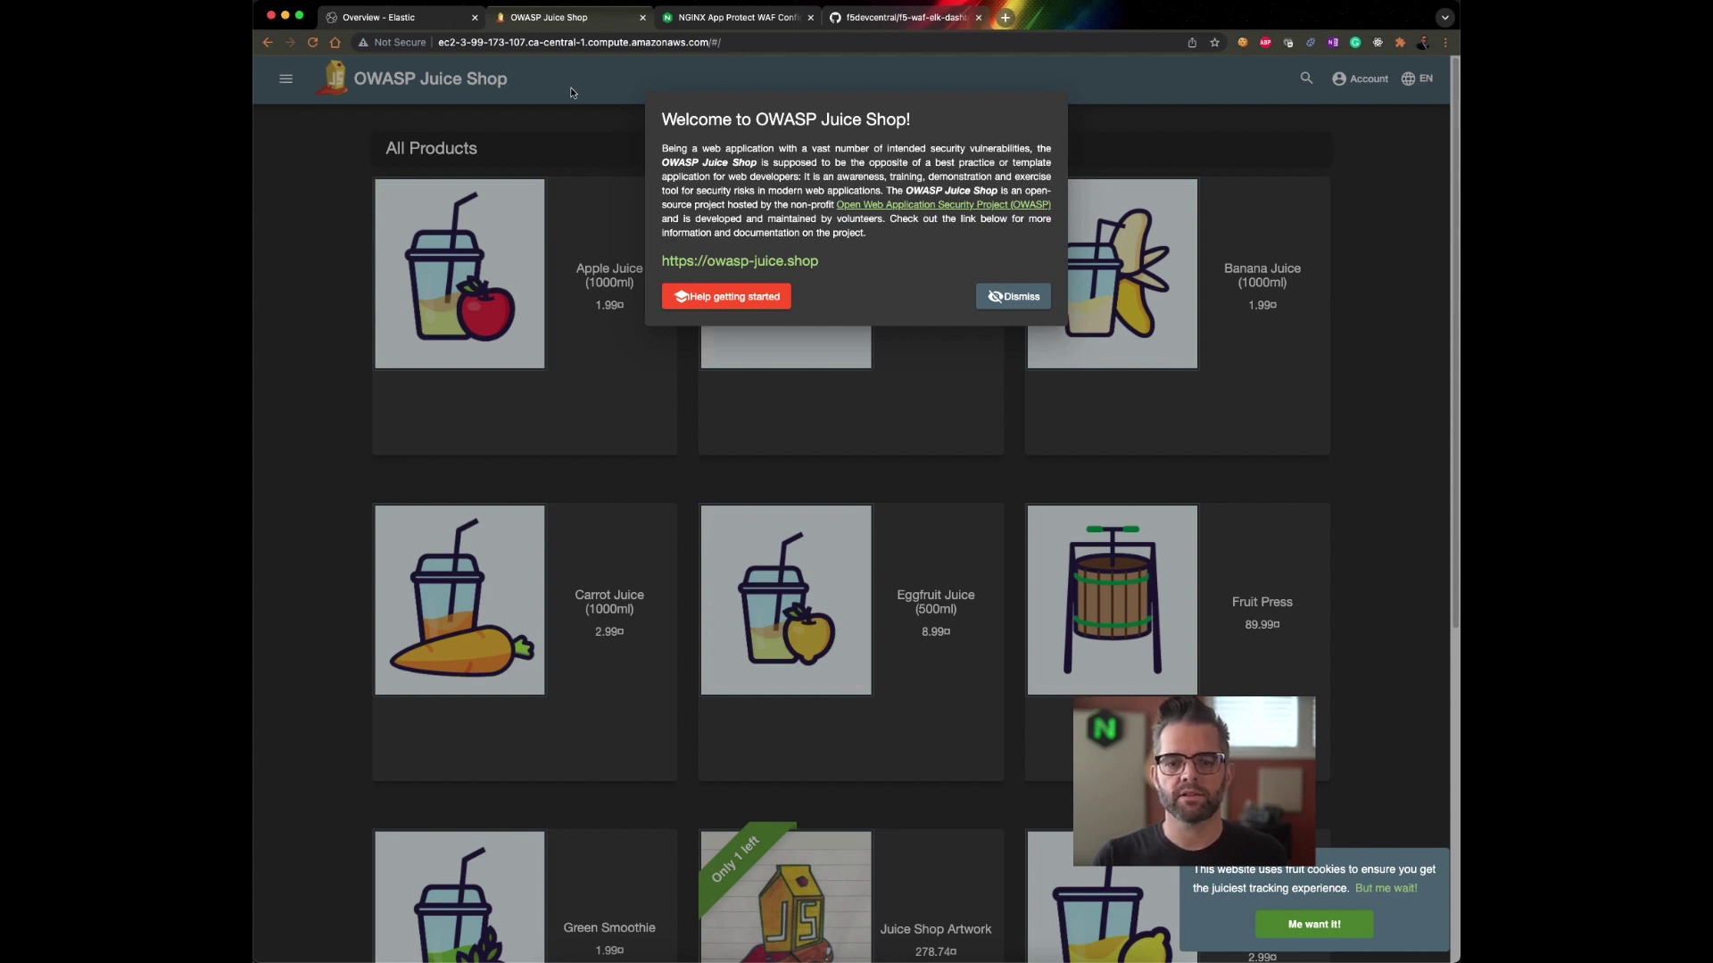
- Scroll through the App Protect directives in default.conf, then return to the f5-waf-elk-dashboards README
{"action": "key", "text": "super+Tab"}
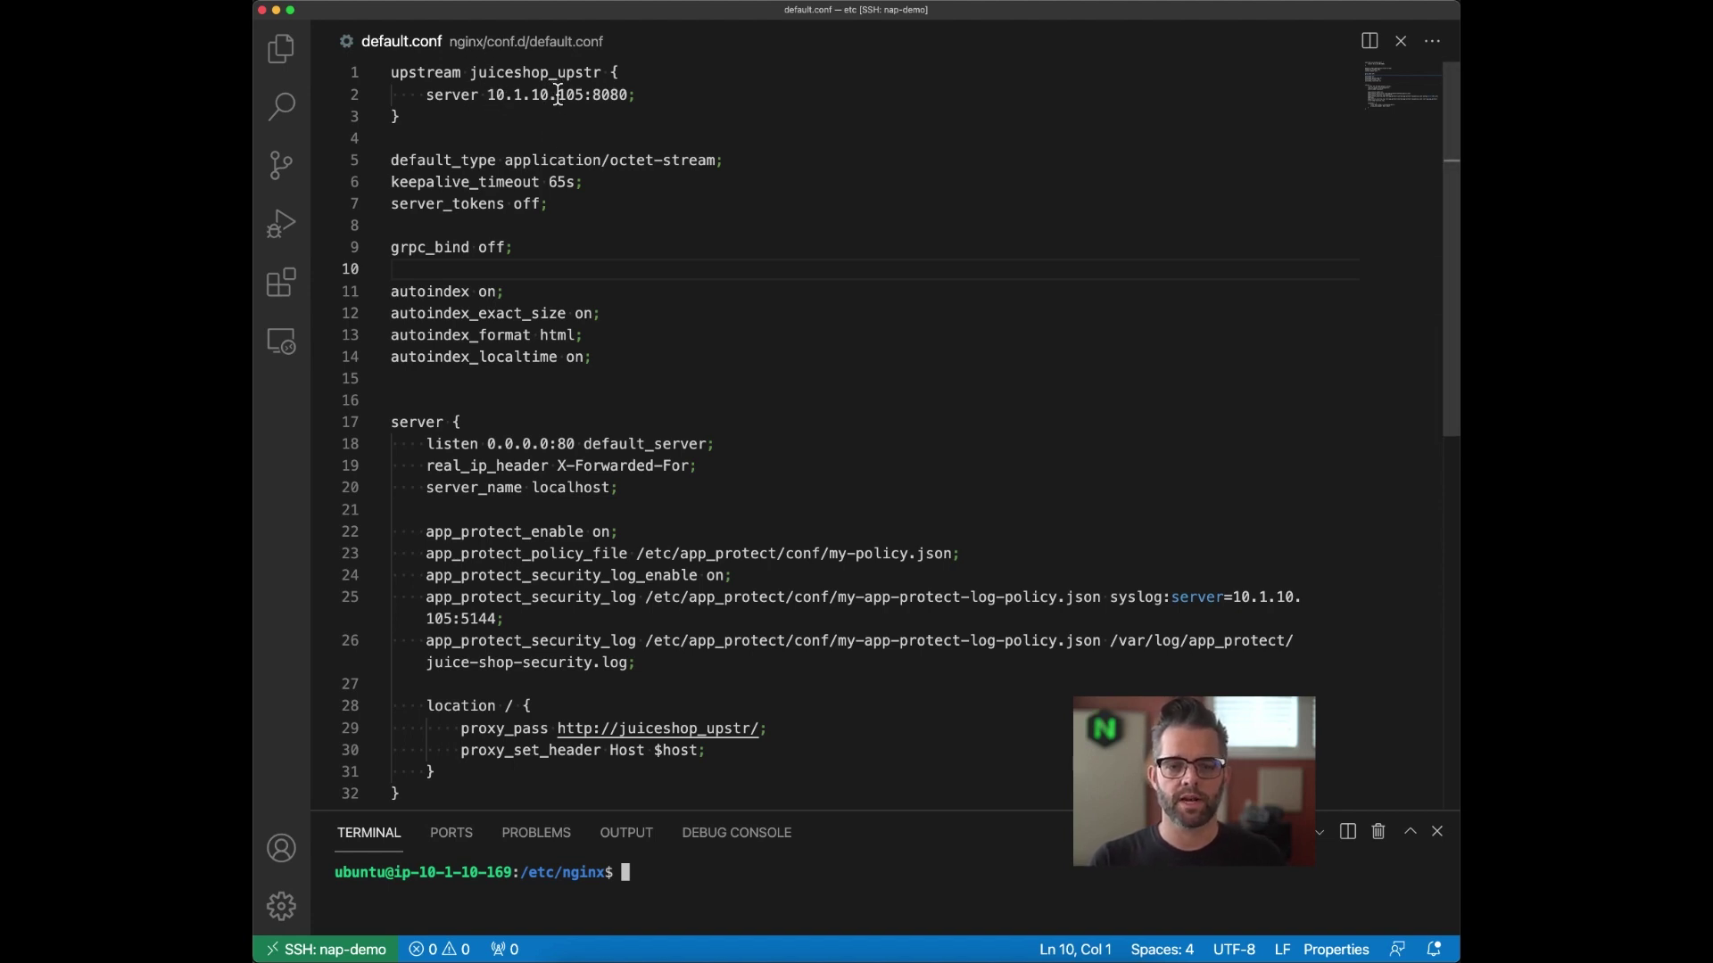
{"action": "scroll", "coordinate": [615, 226], "scroll_direction": "down", "scroll_amount": 3}
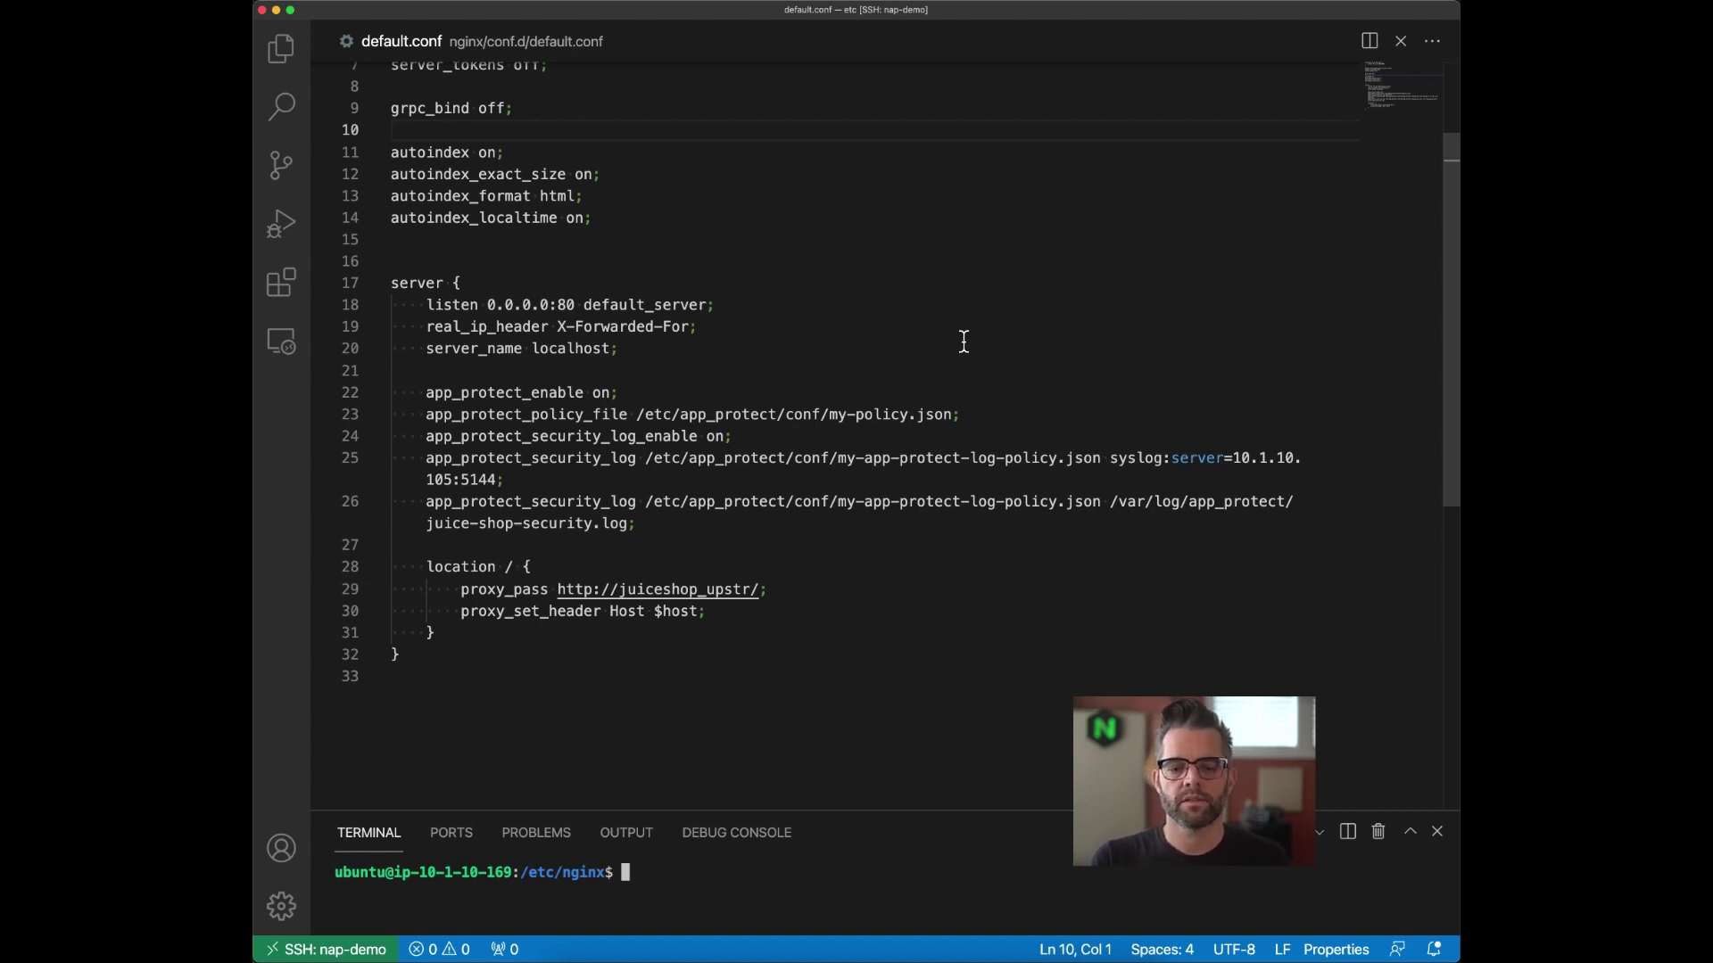
{"action": "key", "text": "super+Tab"}
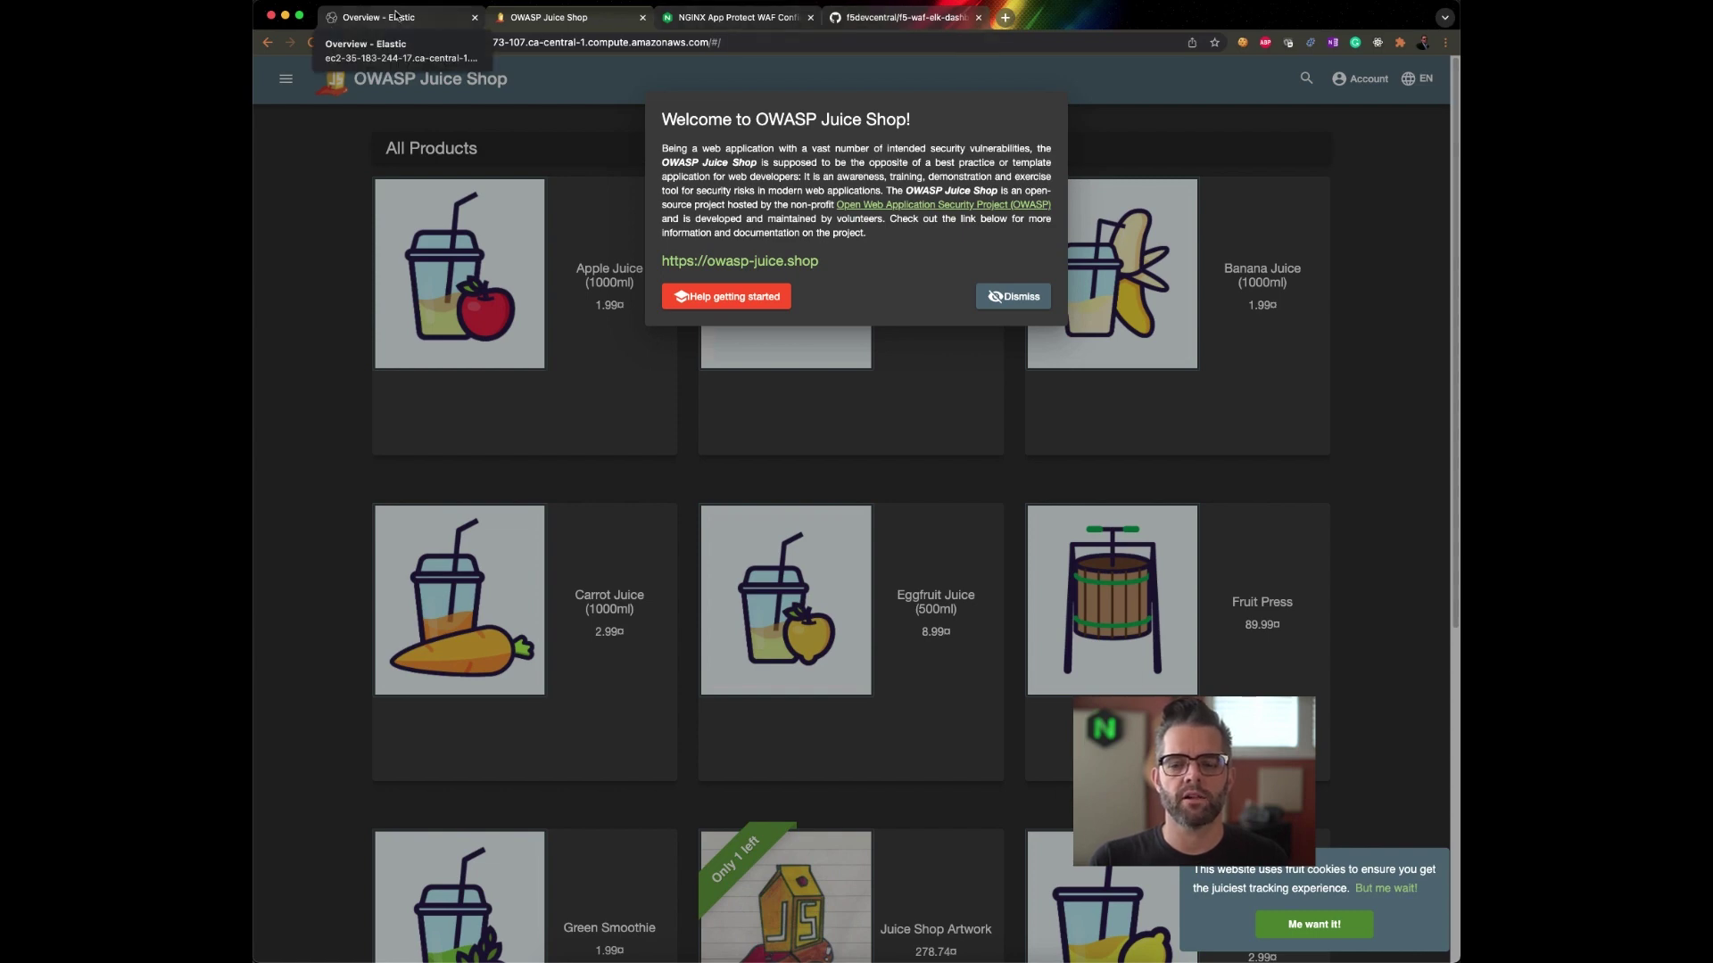
{"action": "key", "text": "super+4"}
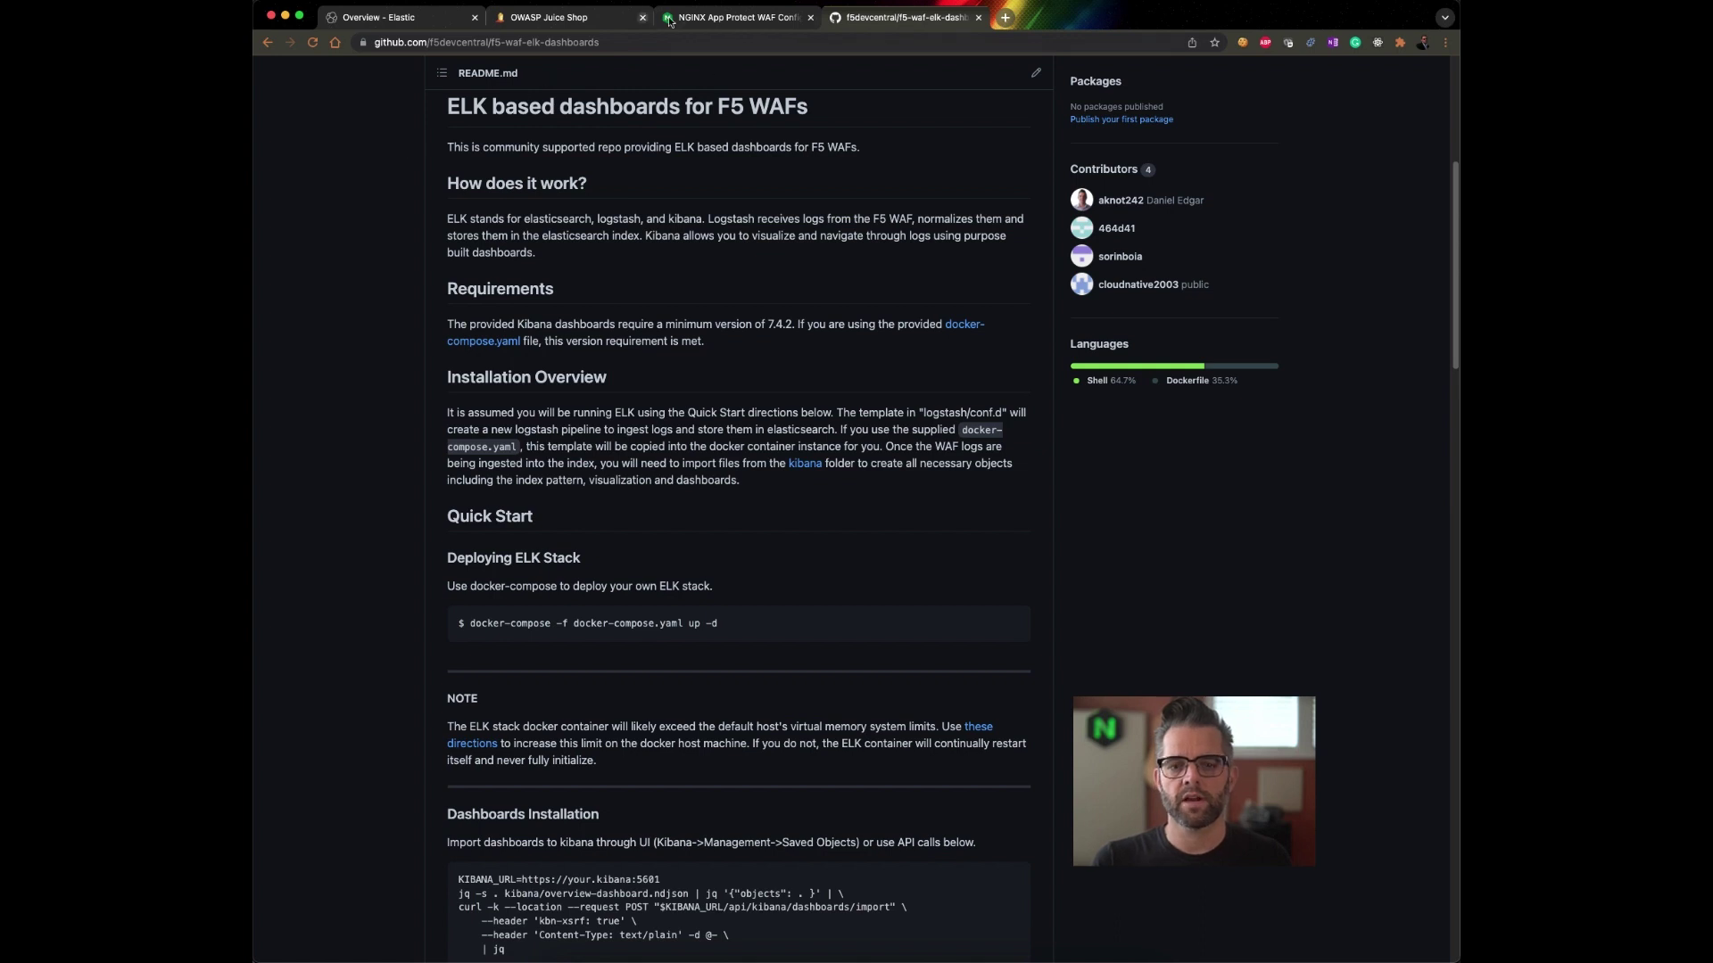
{"action": "left_click", "coordinate": [390, 20]}
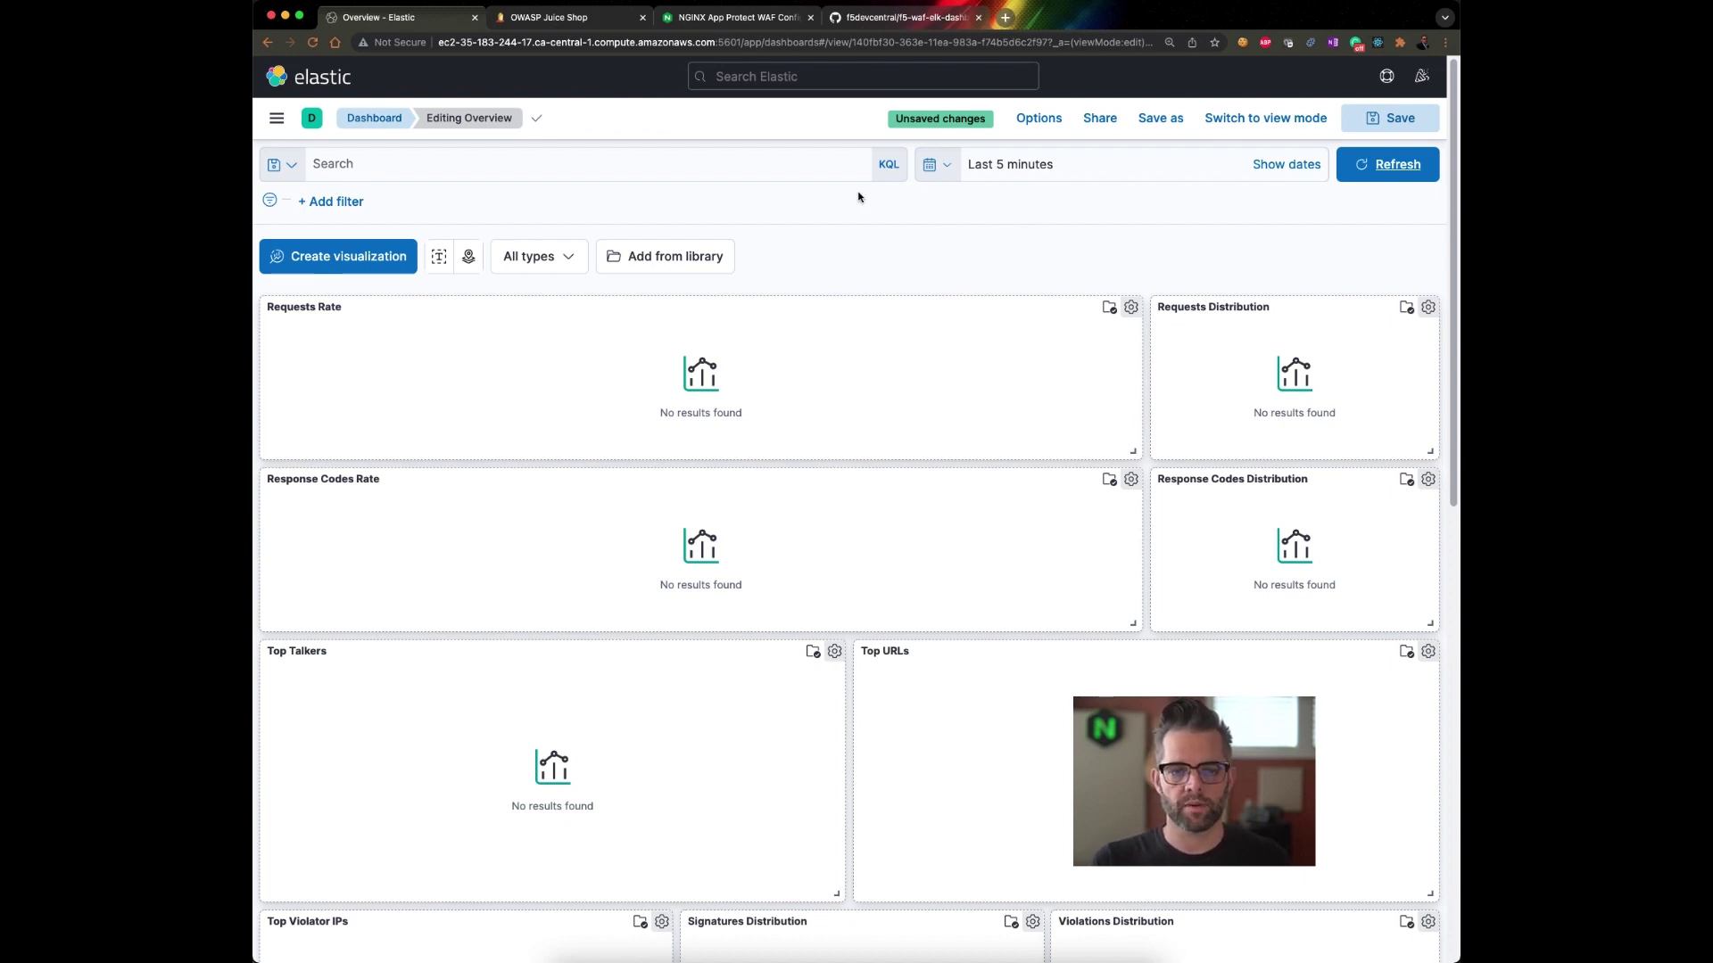
- Return from the empty Kibana Overview dashboard to default.conf in VS Code
{"action": "key", "text": "super+Tab"}
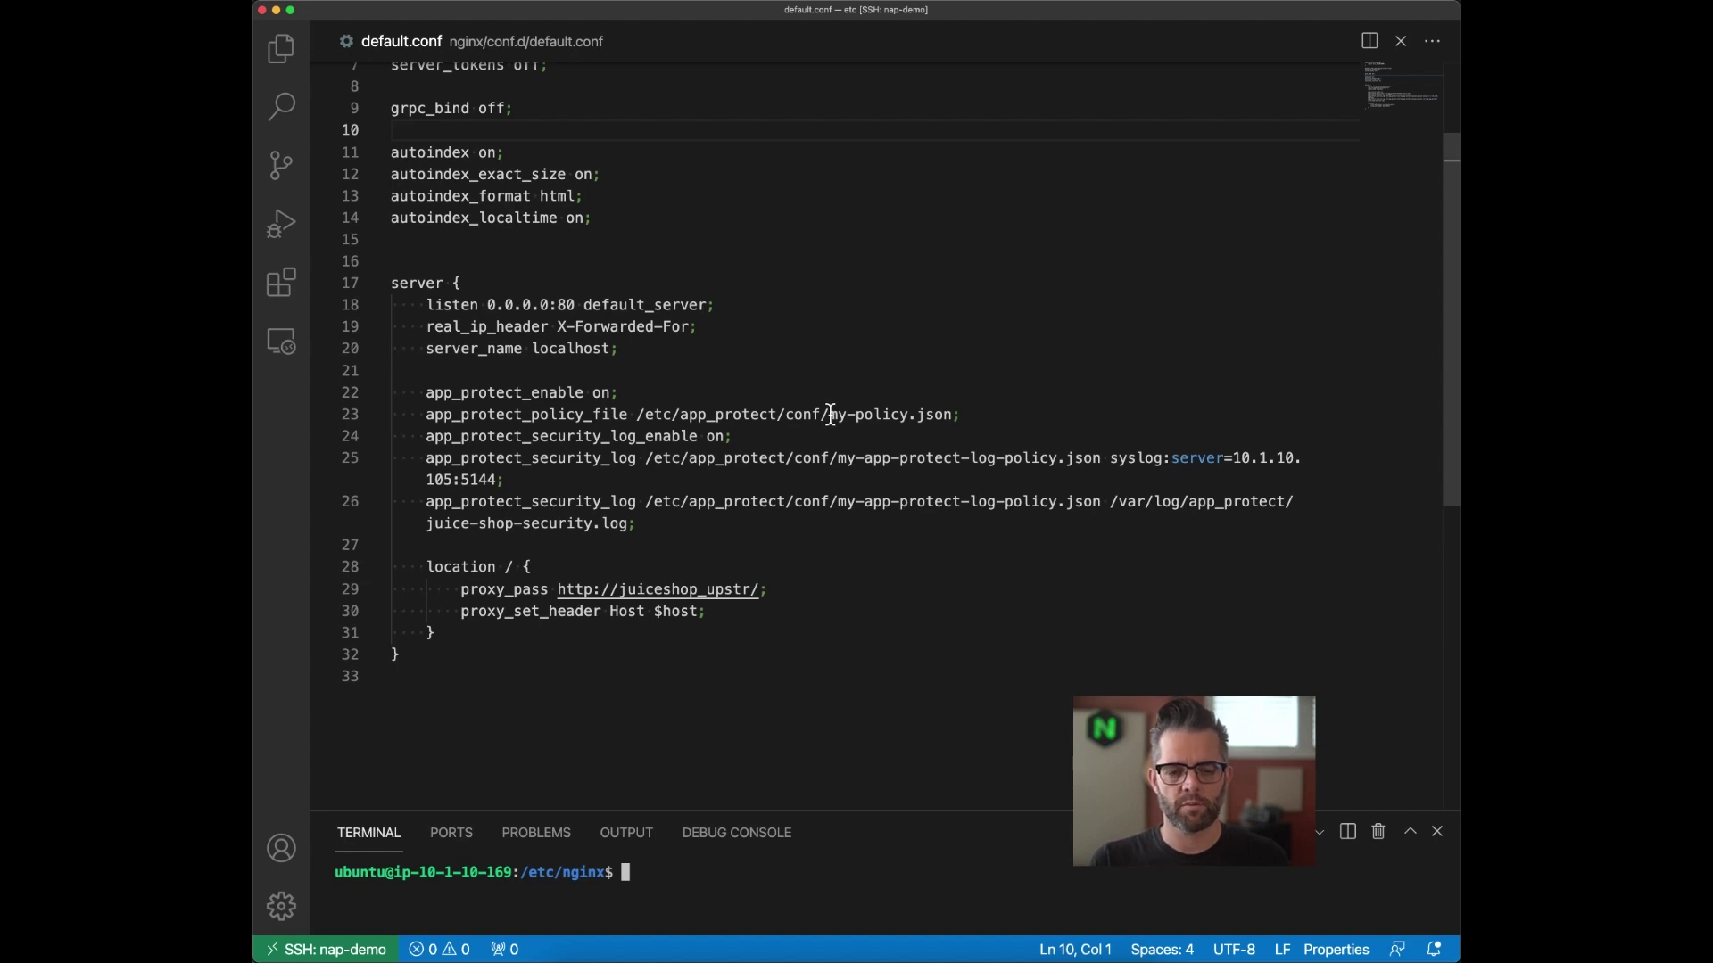
- Switch to my-policy.json, the my_policy policy built on POLICY_TEMPLATE_NGINX_BASE
{"action": "key", "text": "ctrl+Tab"}
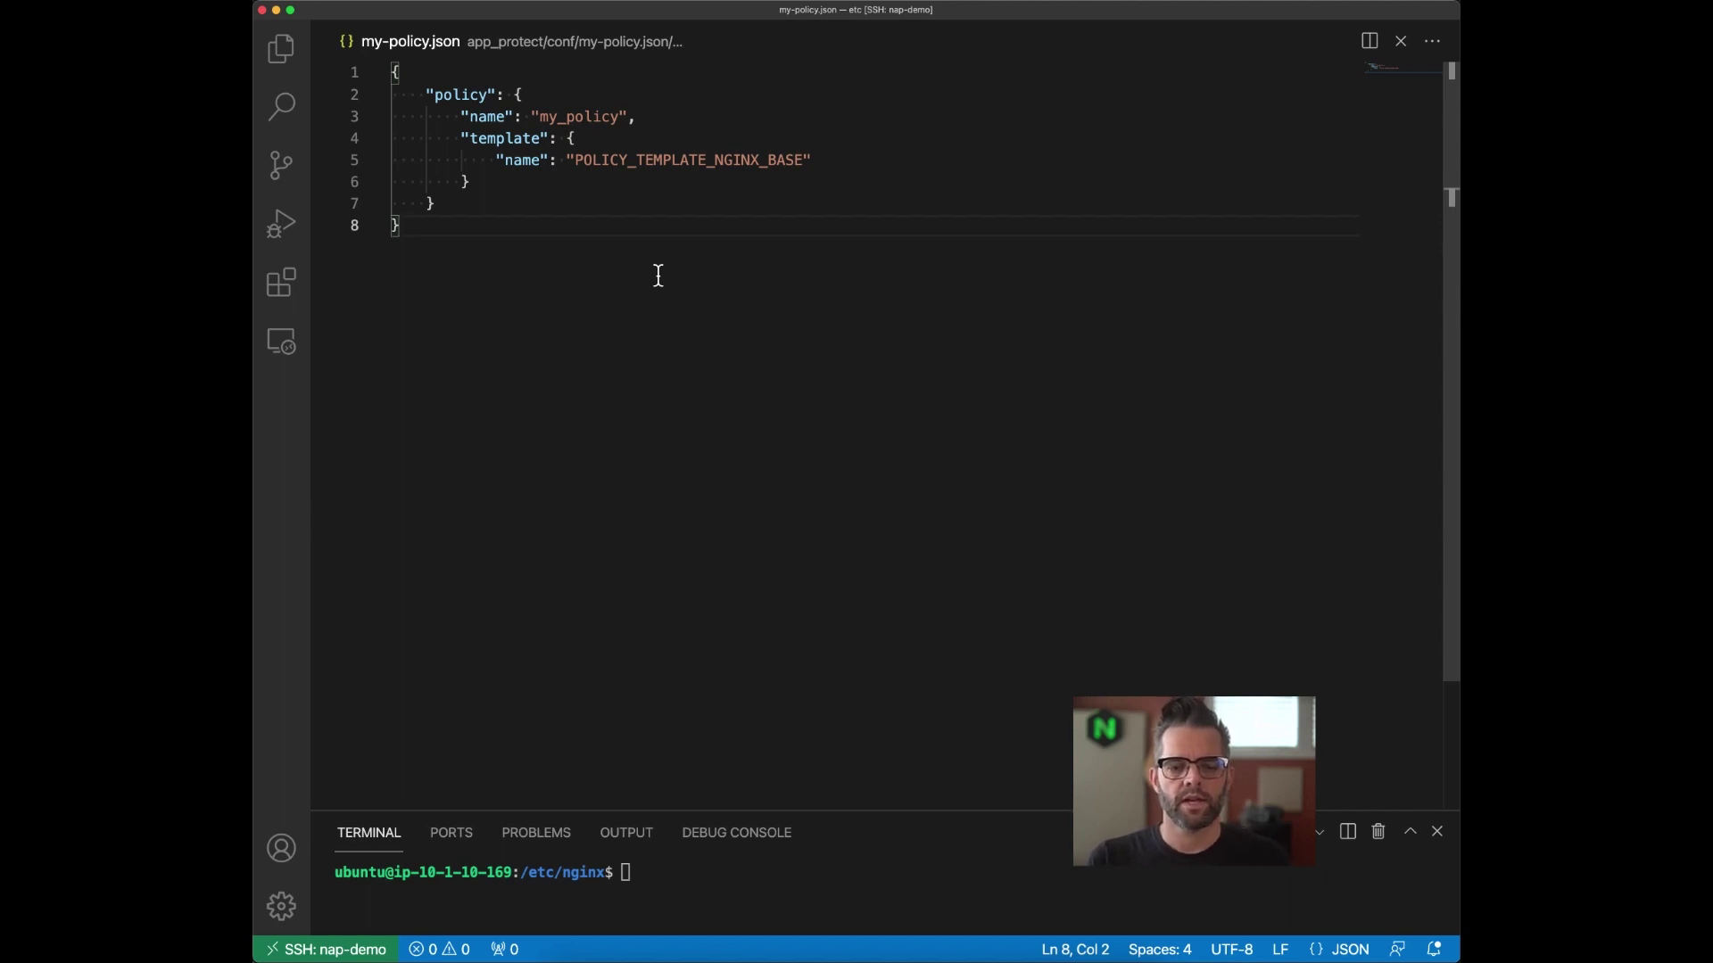
{"action": "key", "text": "ctrl+Tab"}
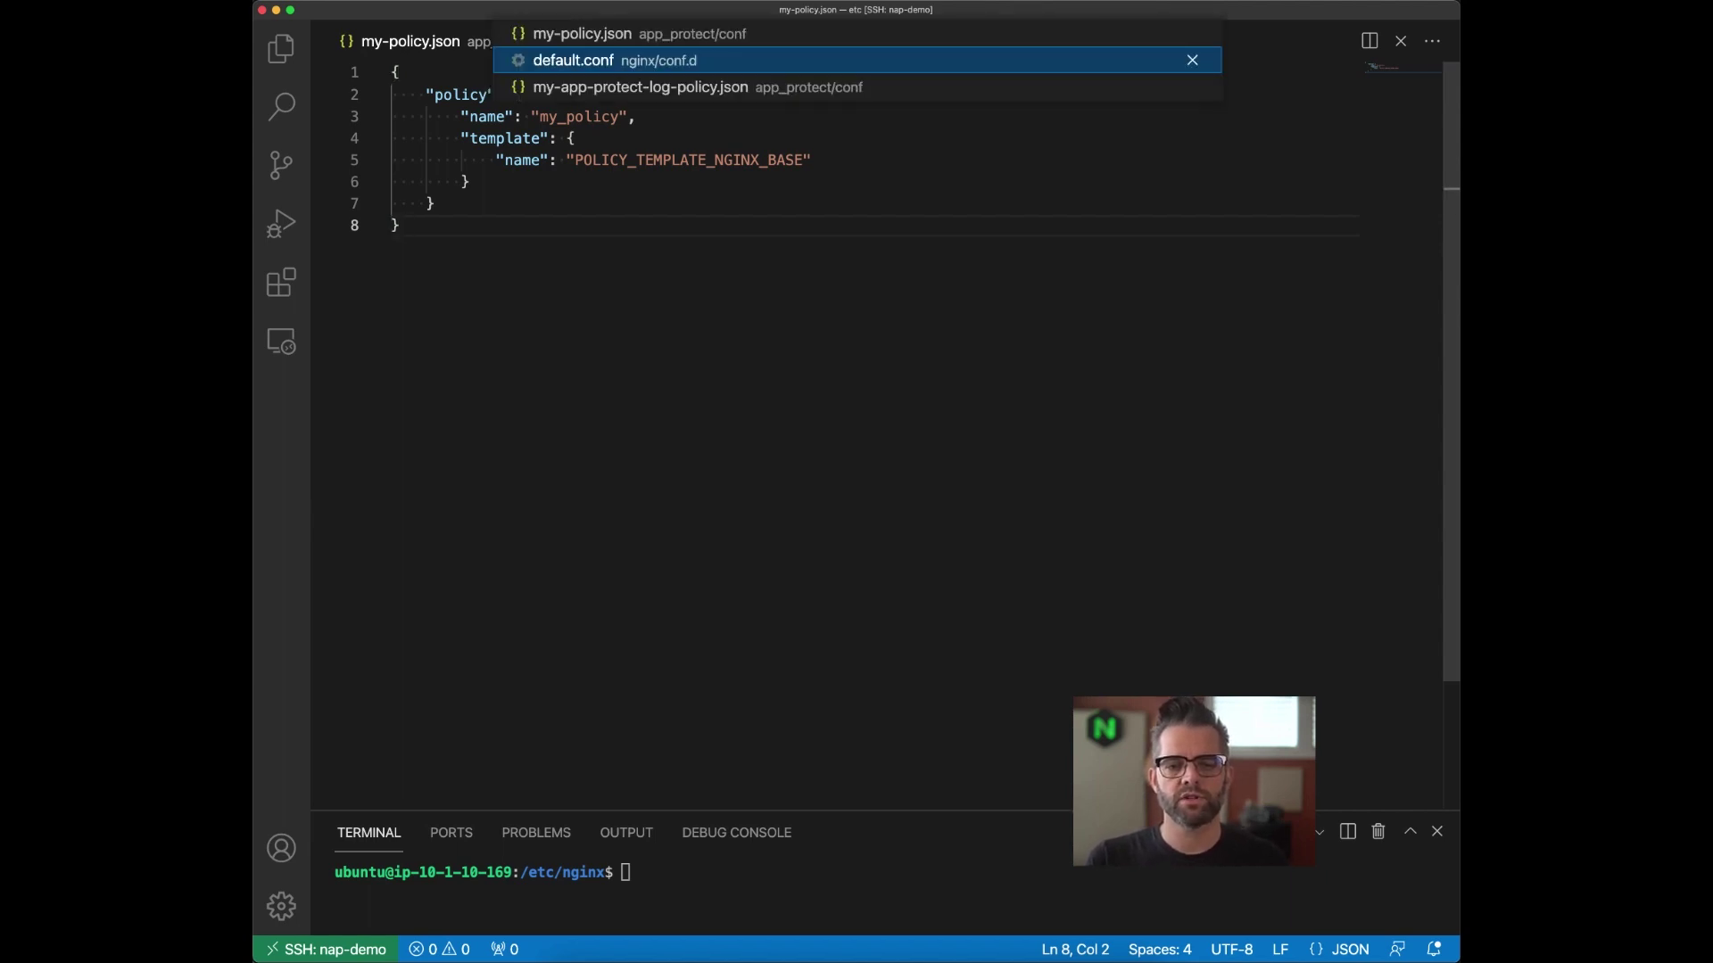
- Review my-app-protect-log-policy.json for illegal-request logging, then return to the empty Kibana Overview dashboard
{"action": "key", "text": "ctrl+Tab"}
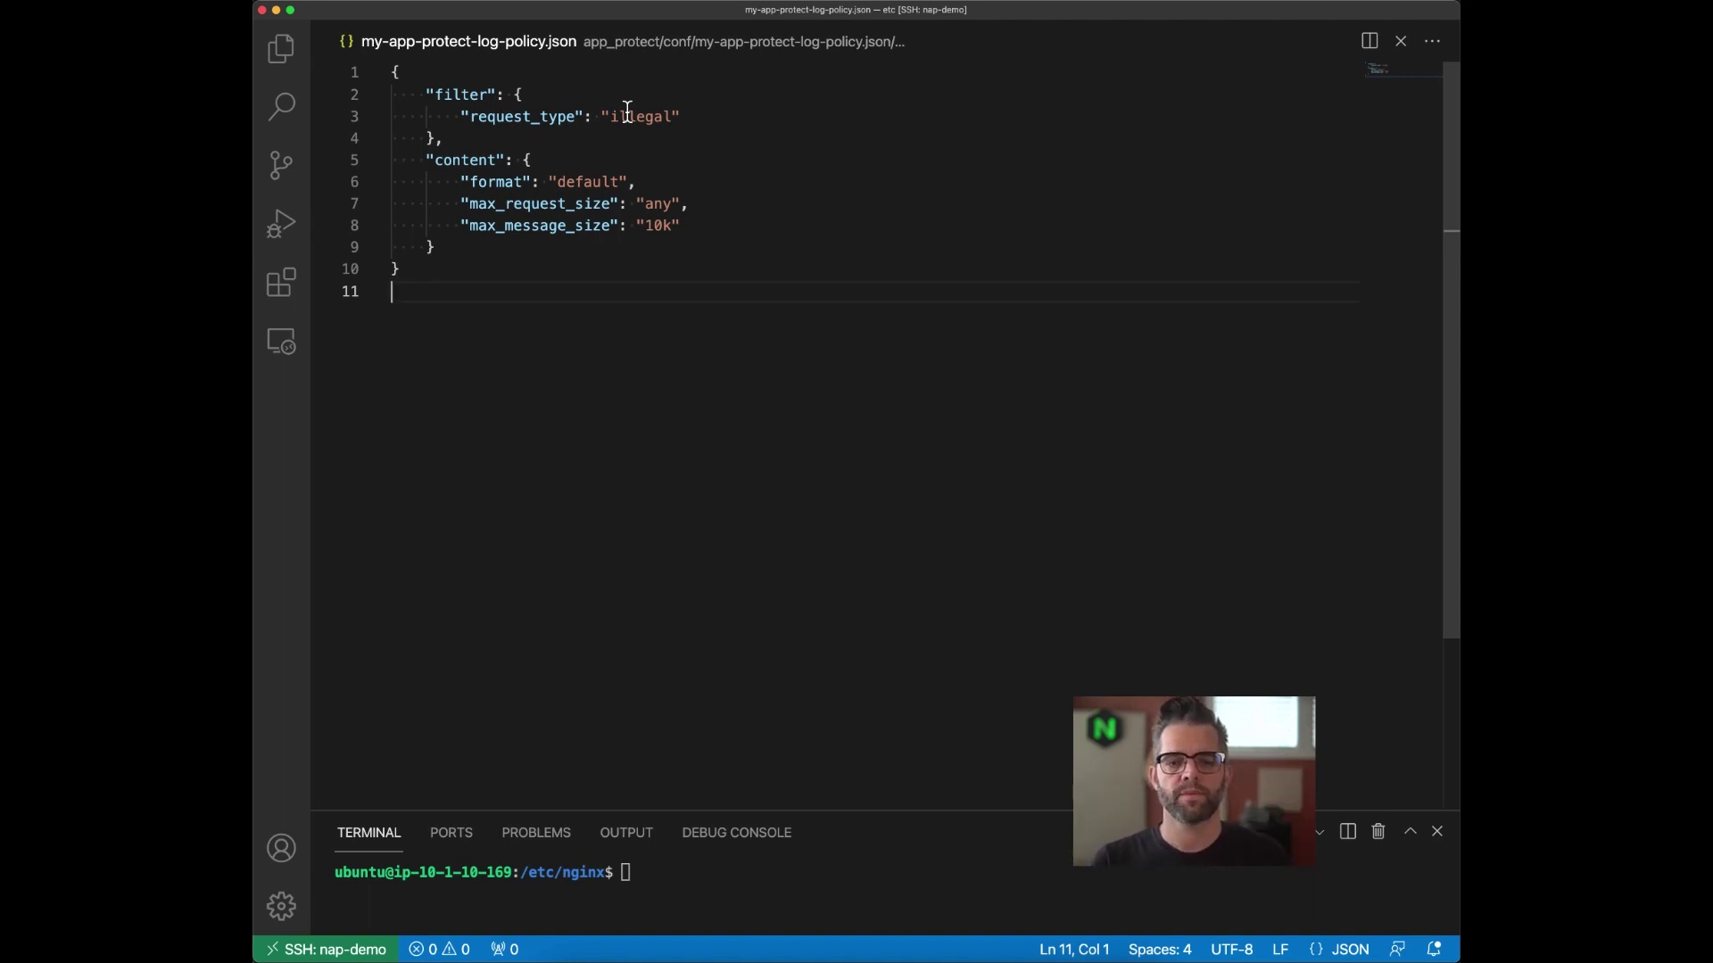
{"action": "scroll", "coordinate": [638, 118], "scroll_direction": "down", "scroll_amount": 1}
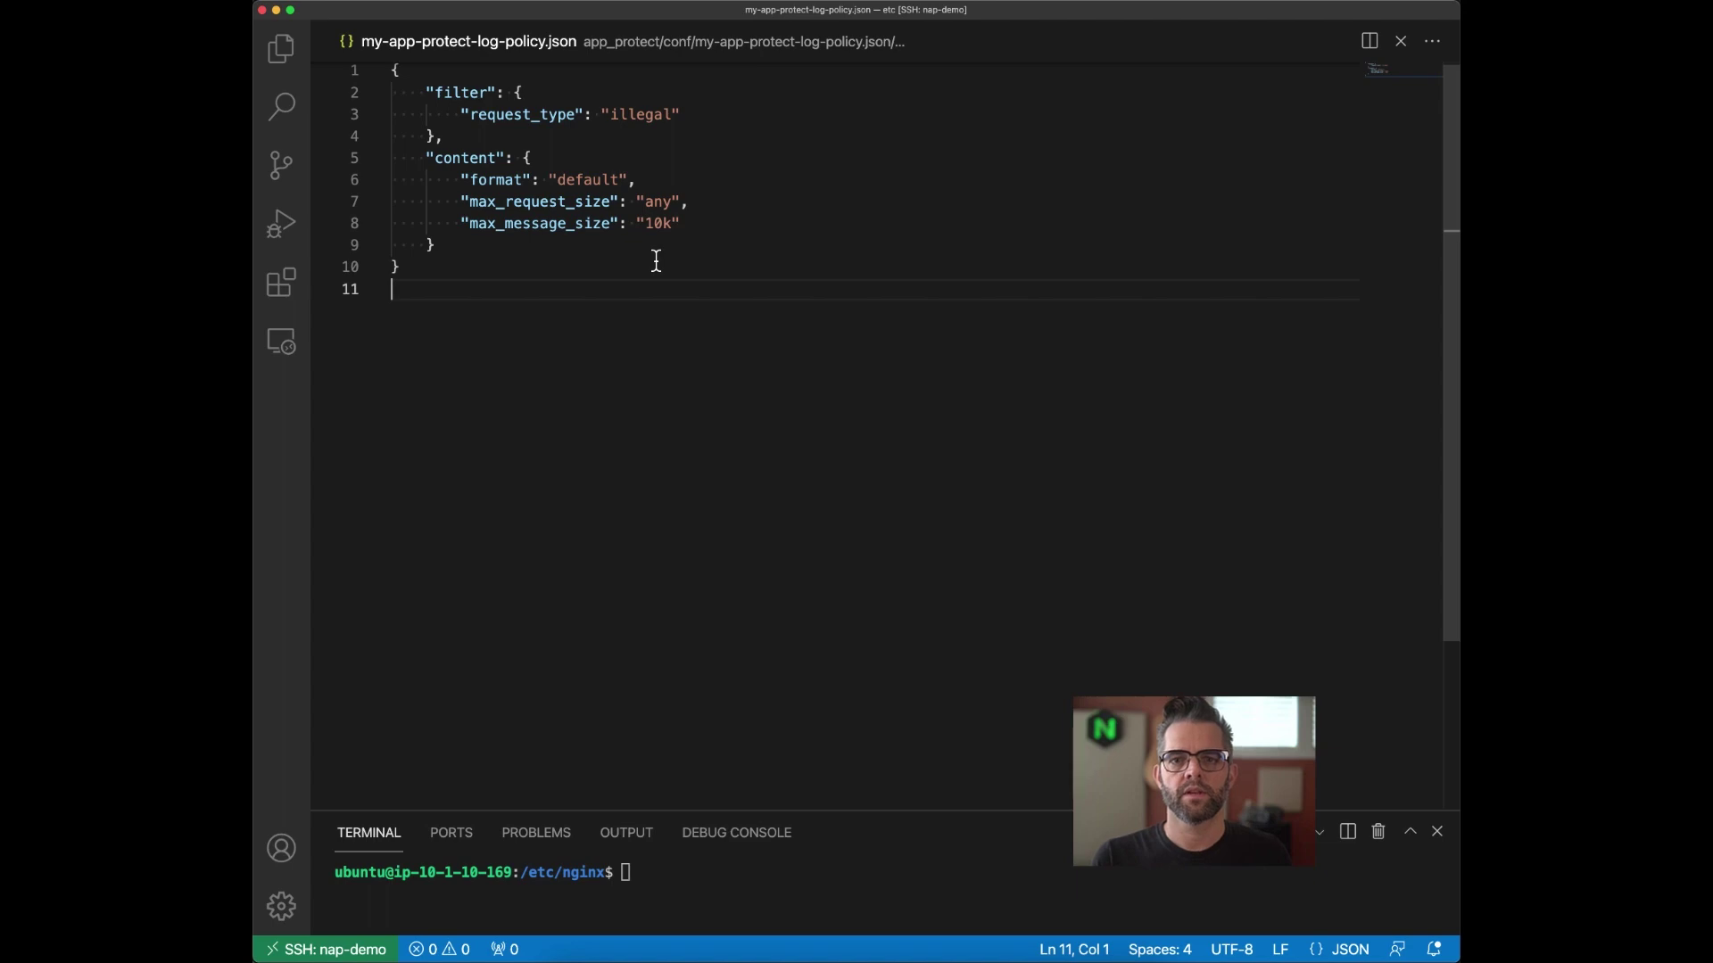
{"action": "key", "text": "ctrl+Tab"}
{"action": "key", "text": "super+Tab"}
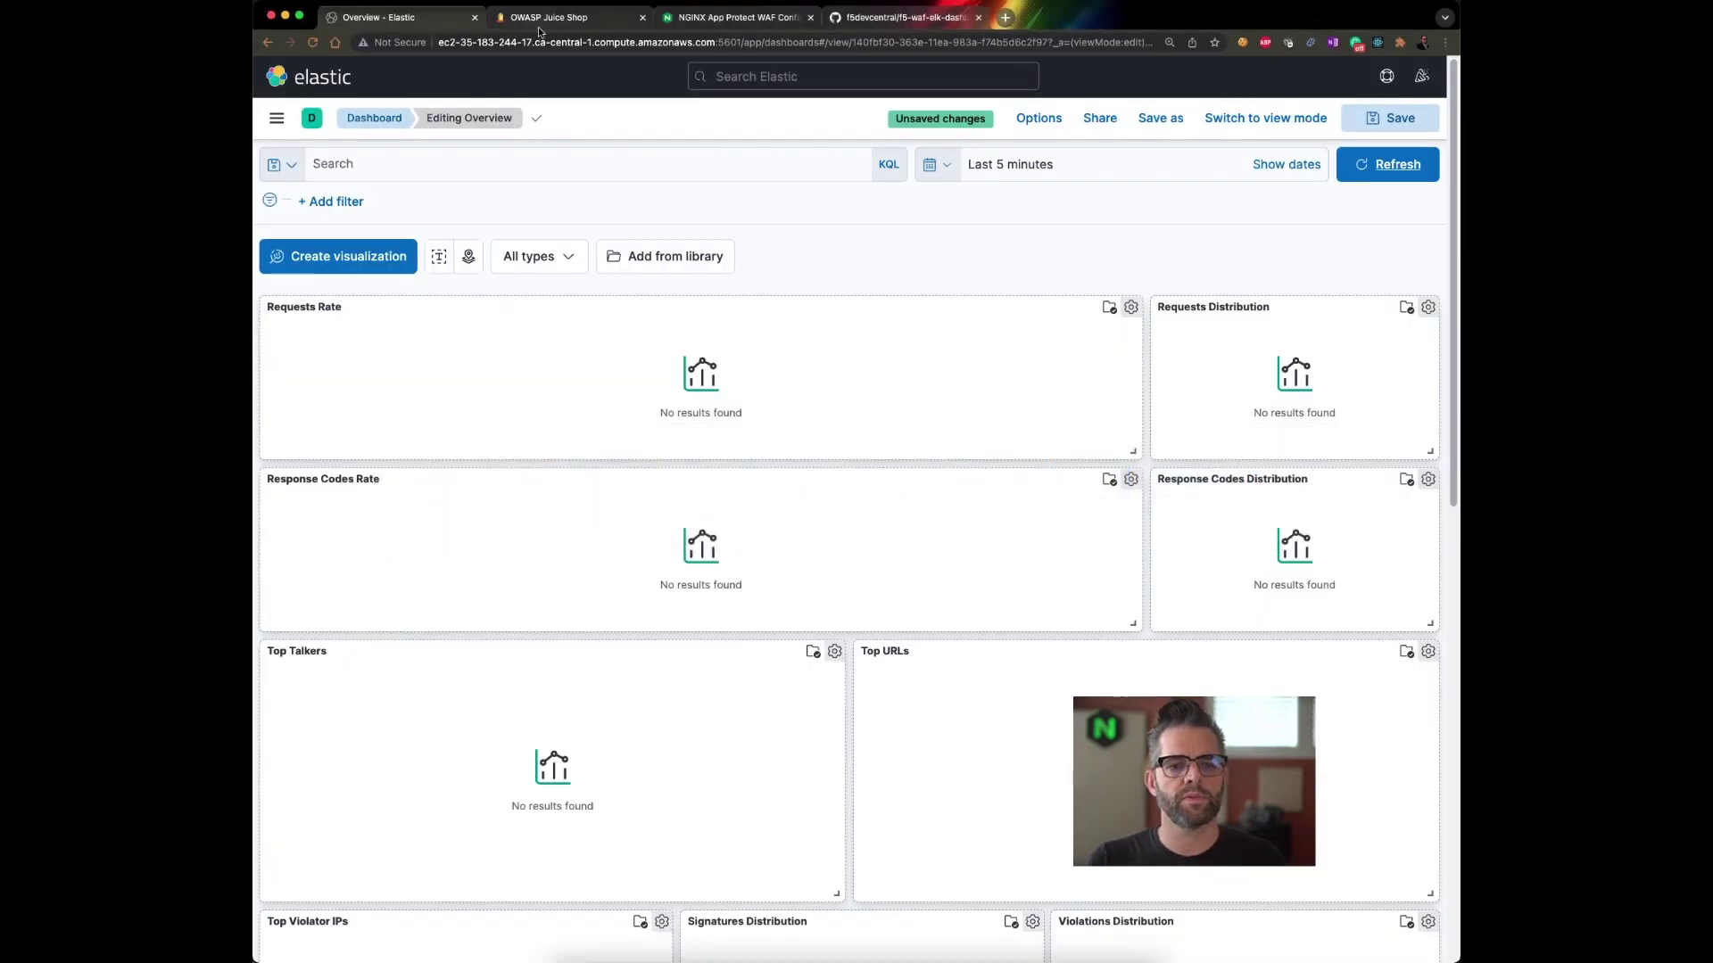
- Switch to the OWASP Juice Shop tab and reload the storefront
{"action": "left_click", "coordinate": [547, 17]}
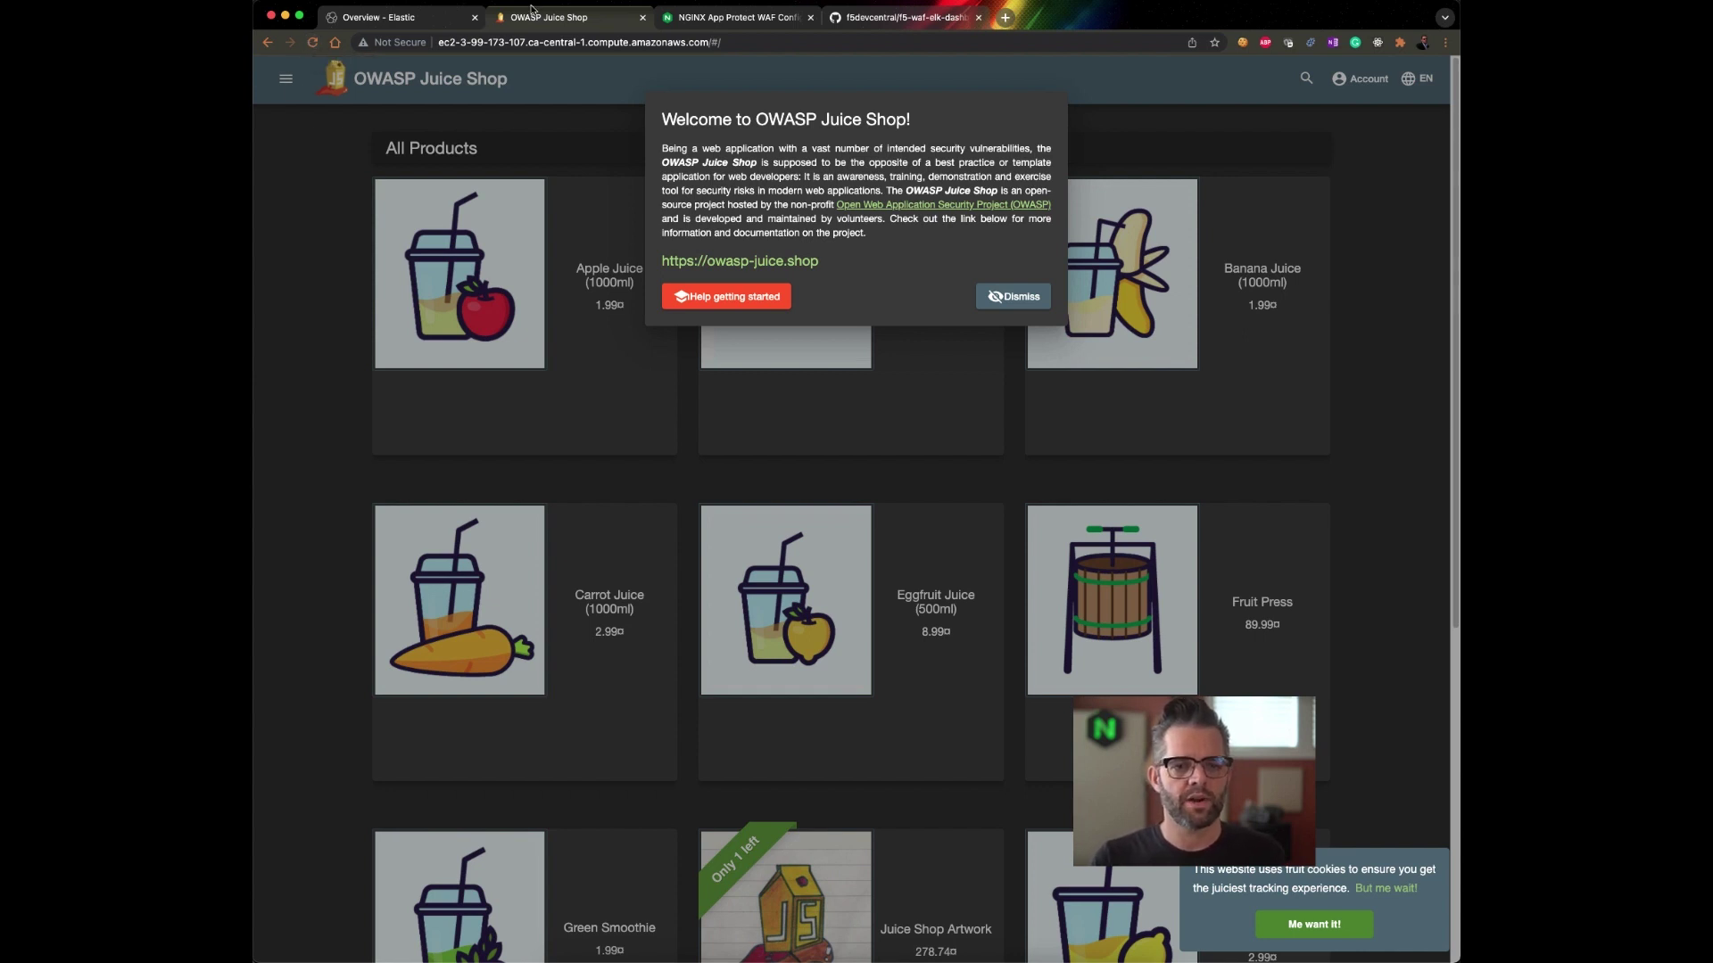
{"action": "left_click", "coordinate": [311, 42]}
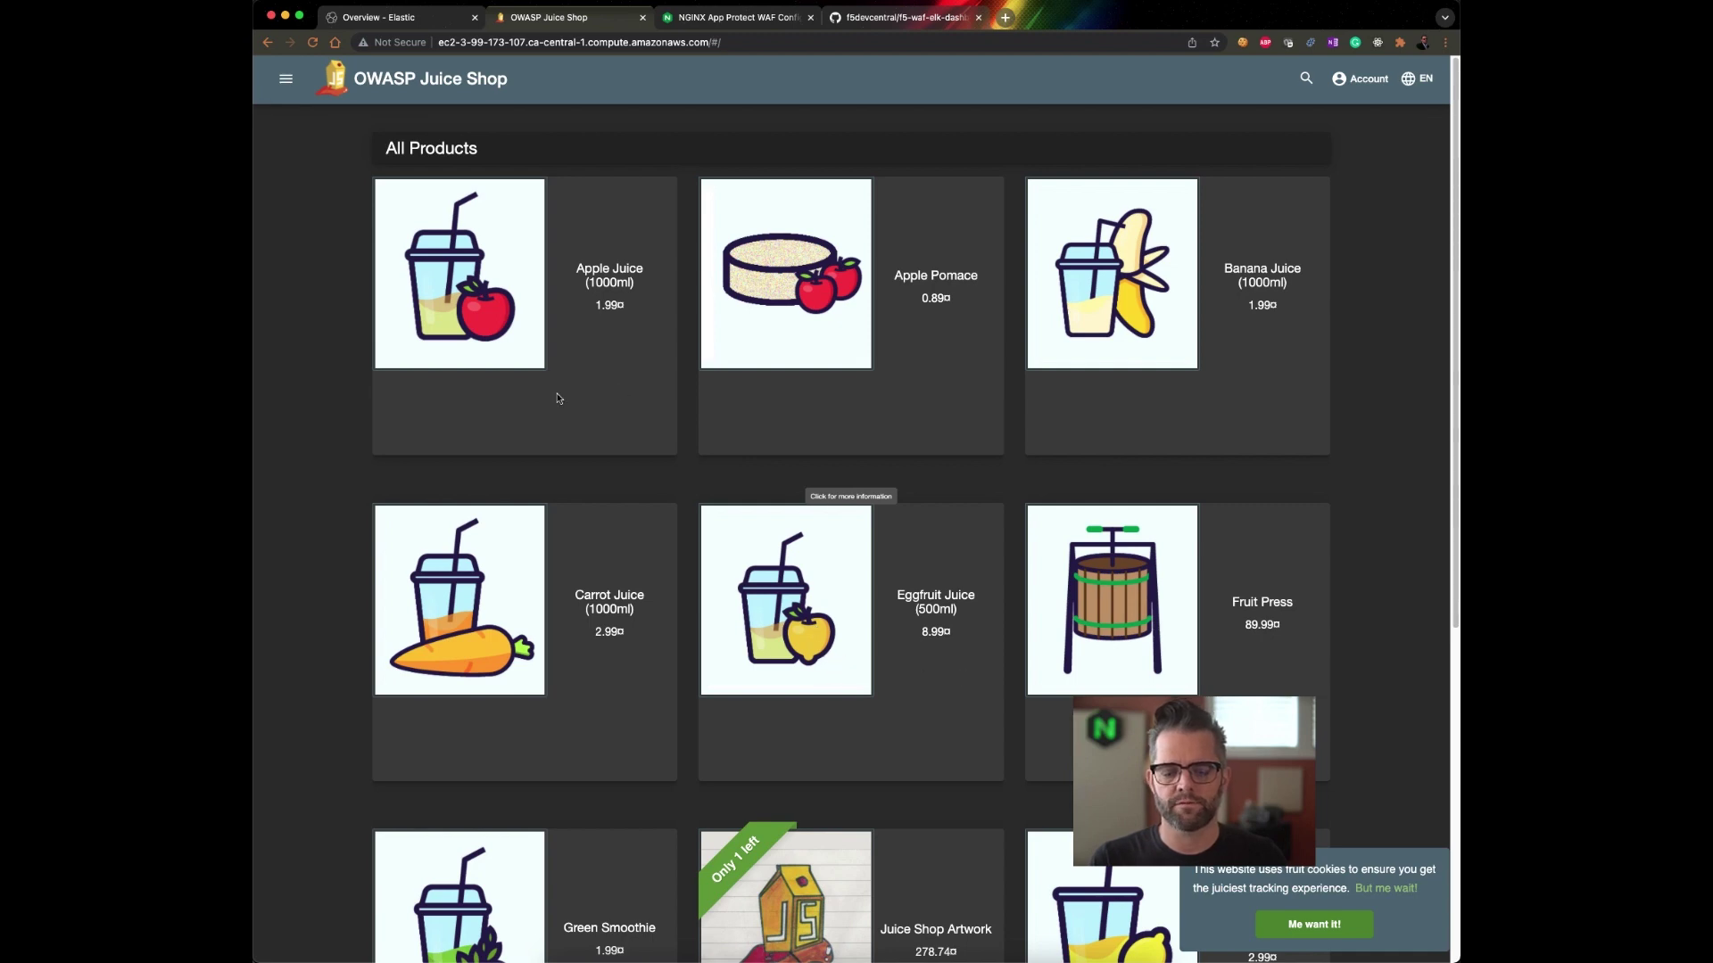
- Open and close the Eggfruit Juice details, then return to the Elastic Overview dashboard
{"action": "left_click", "coordinate": [803, 598]}
{"action": "left_click", "coordinate": [999, 624]}
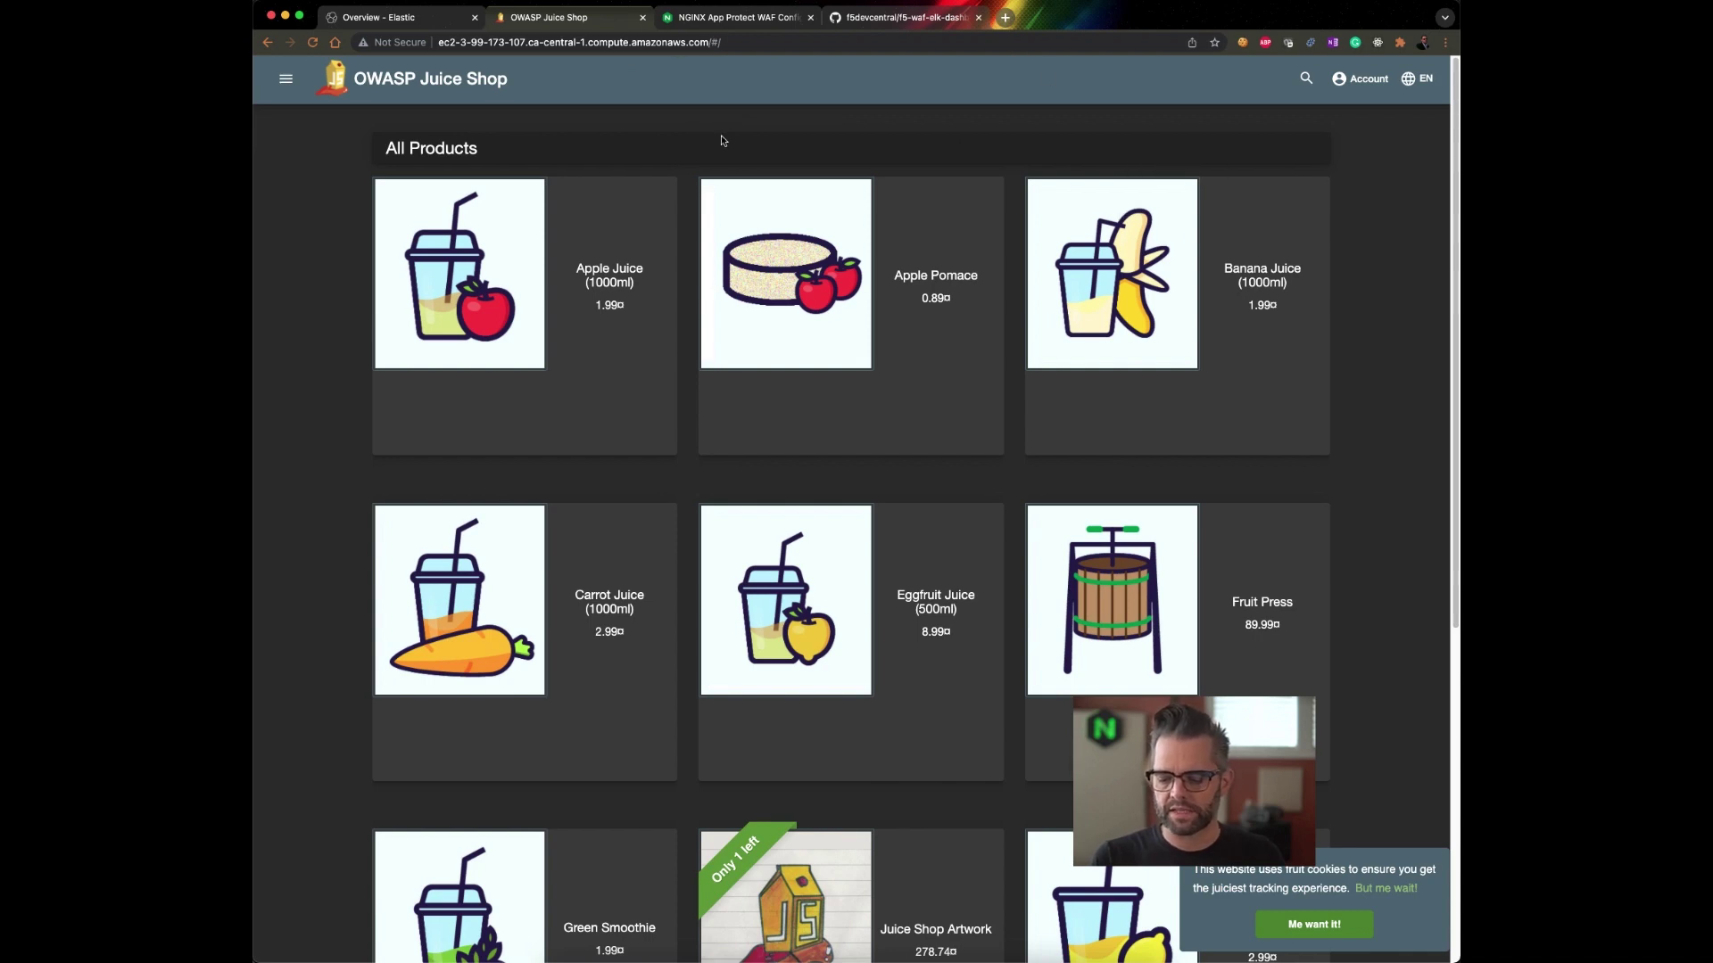
{"action": "left_click", "coordinate": [423, 20]}
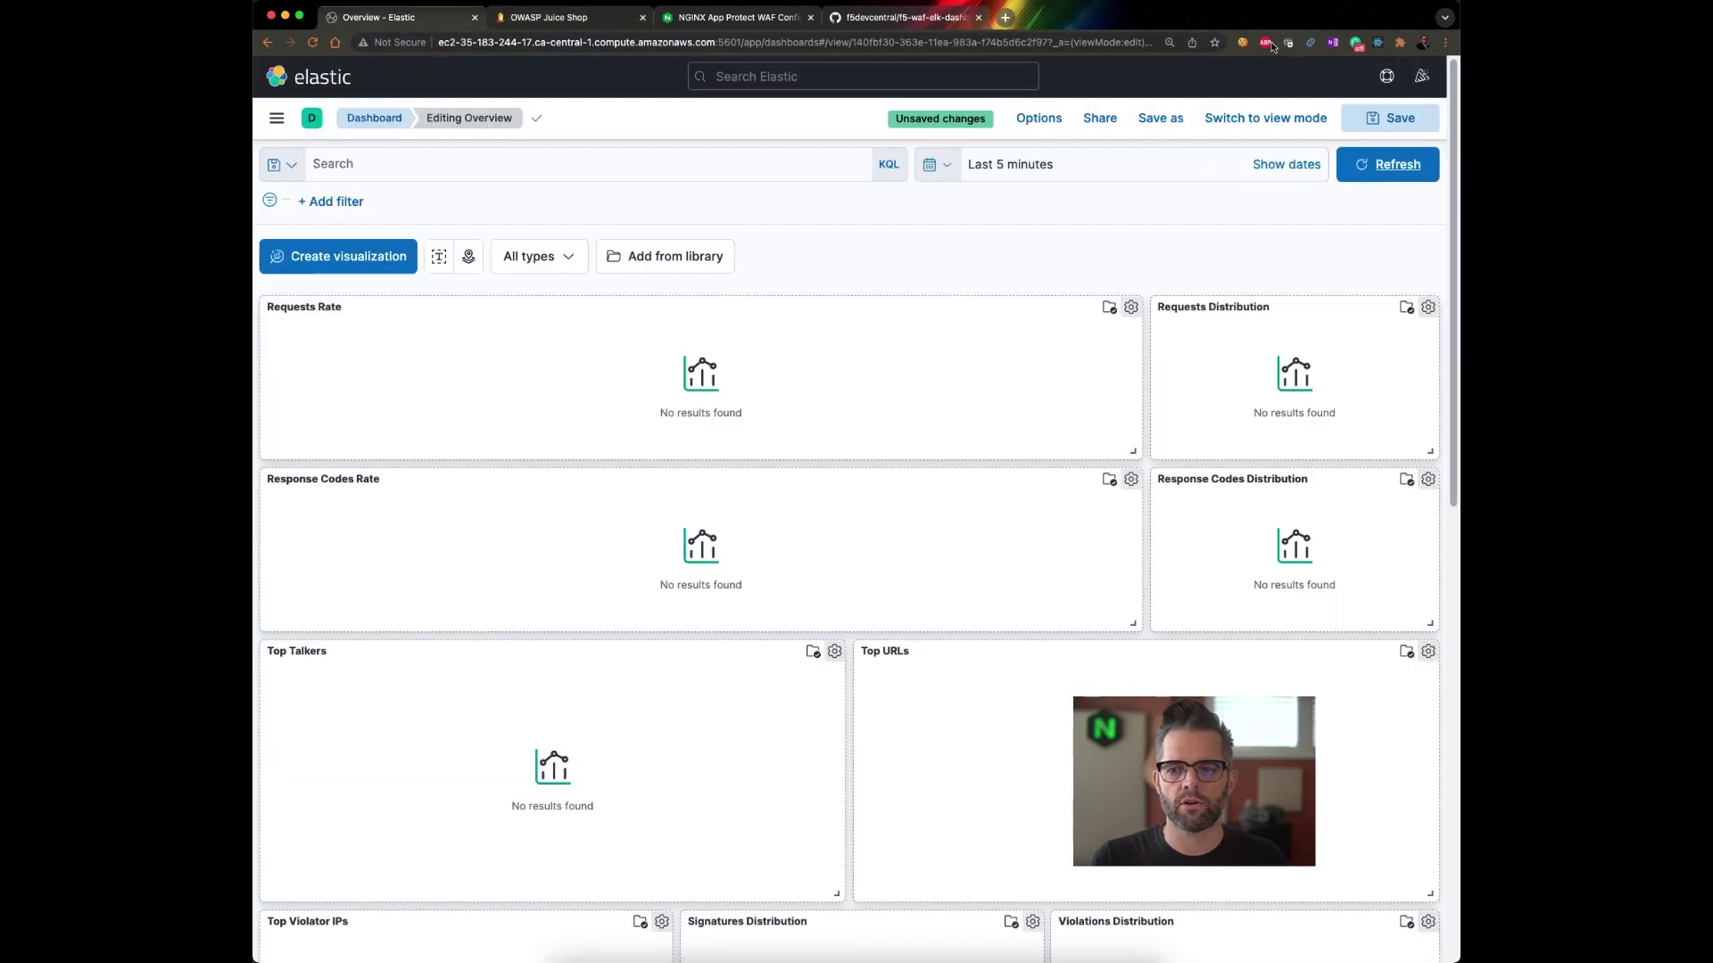
- Refresh the Overview dashboard to show request rates, response codes, top talkers, URLs and violations
{"action": "left_click", "coordinate": [1380, 164]}
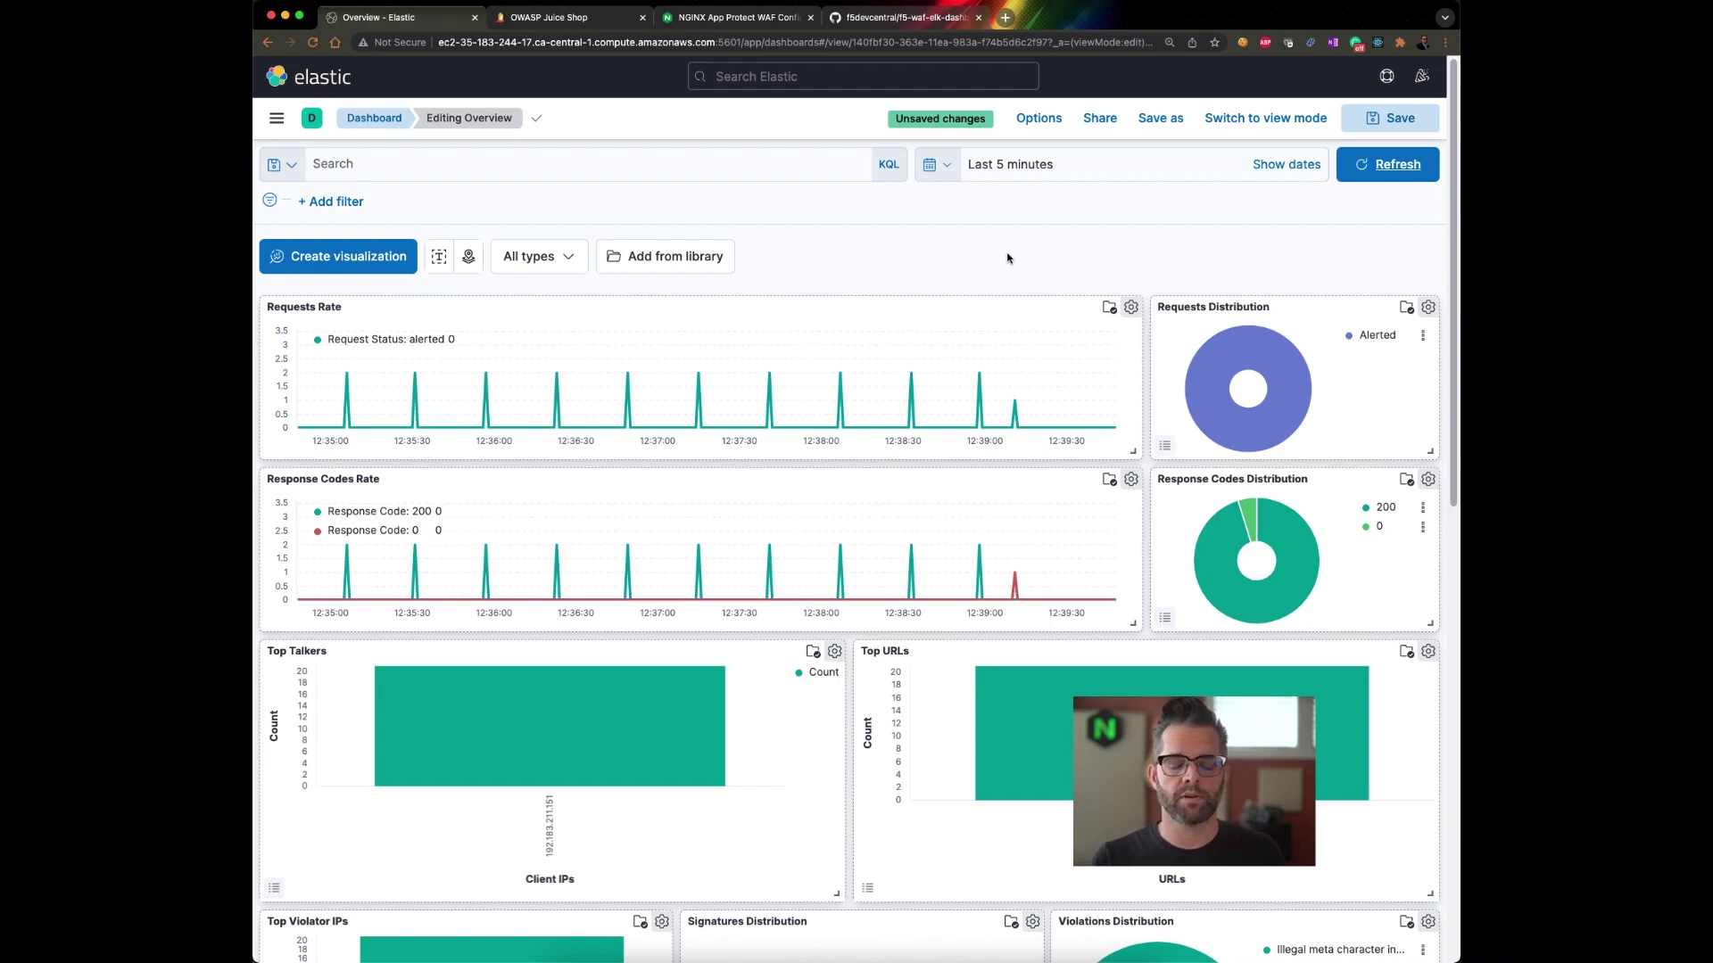
{"action": "scroll", "coordinate": [1006, 258], "scroll_direction": "down", "scroll_amount": 5}
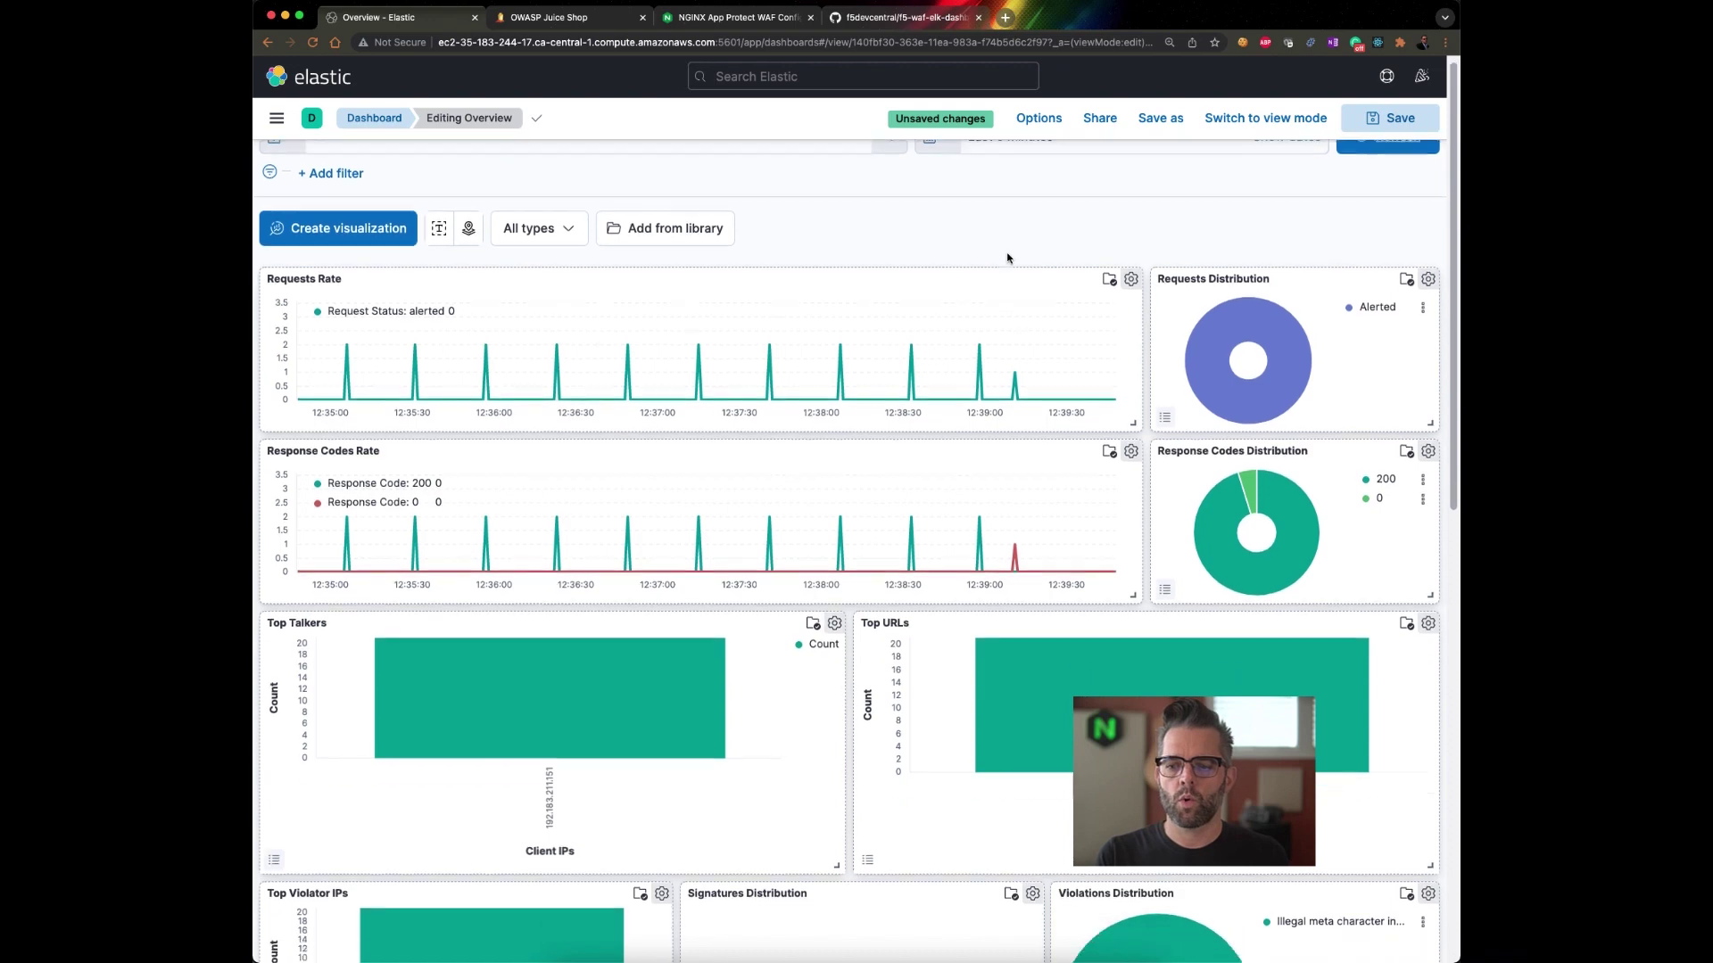
{"action": "scroll", "coordinate": [1007, 258], "scroll_direction": "down", "scroll_amount": 5}
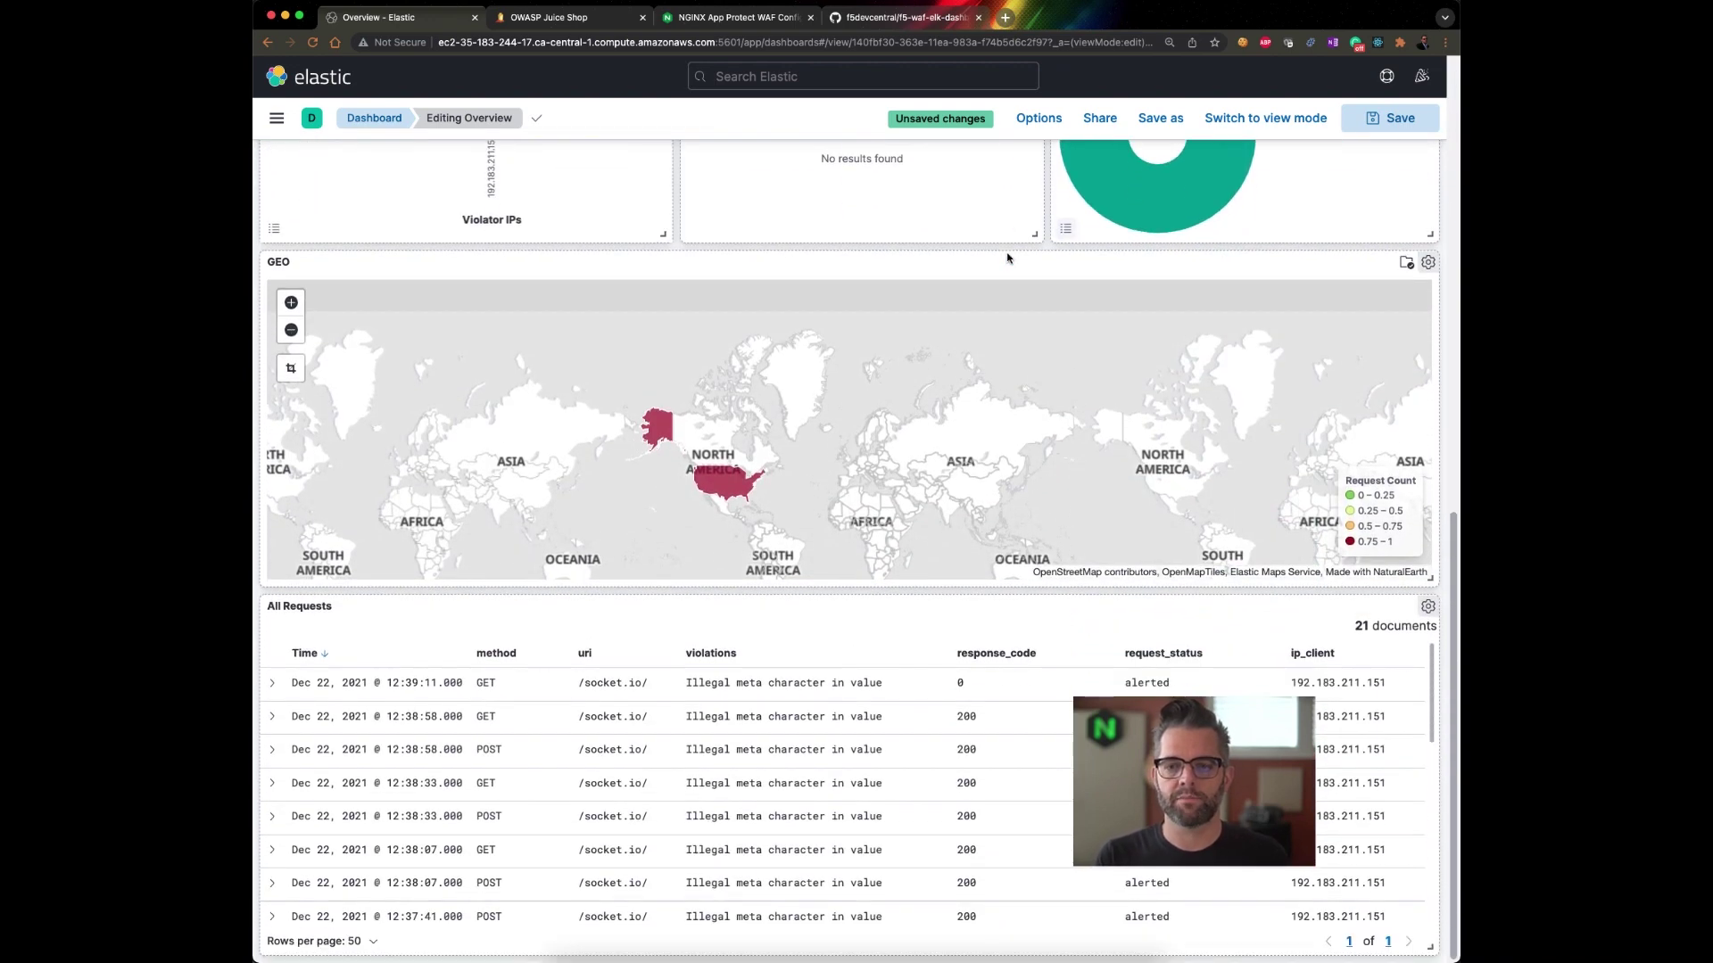
{"action": "scroll", "coordinate": [1008, 256], "scroll_direction": "up", "scroll_amount": 3}
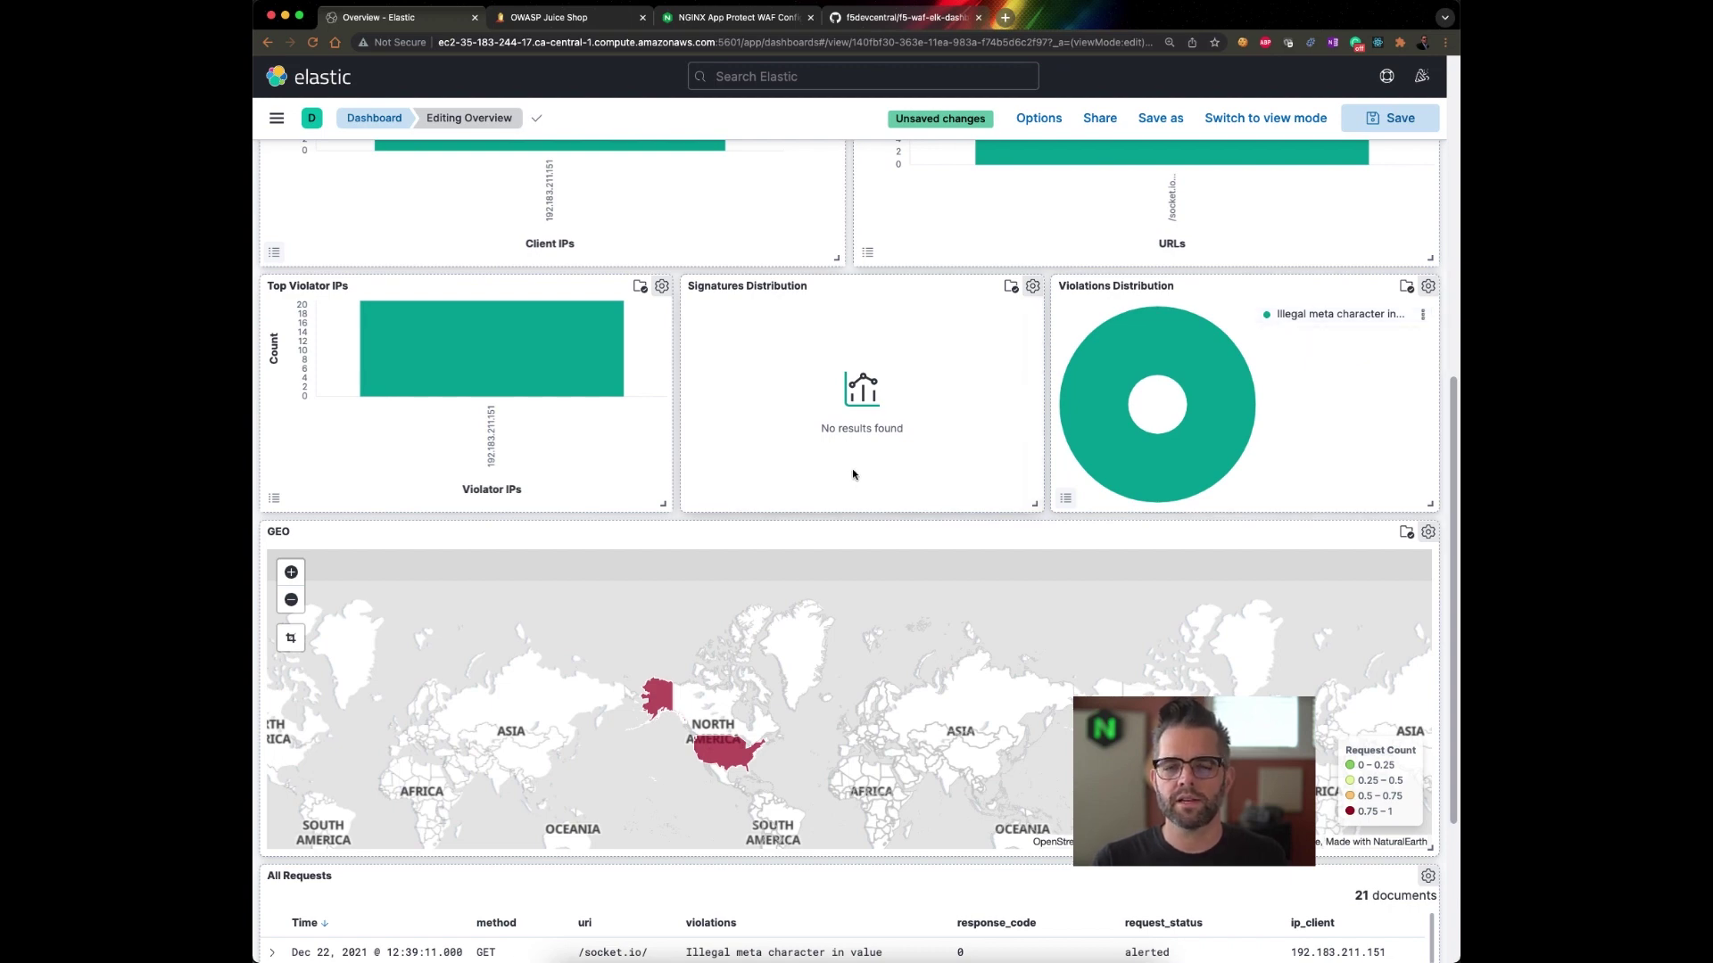
{"action": "scroll", "coordinate": [853, 474], "scroll_direction": "down", "scroll_amount": 5}
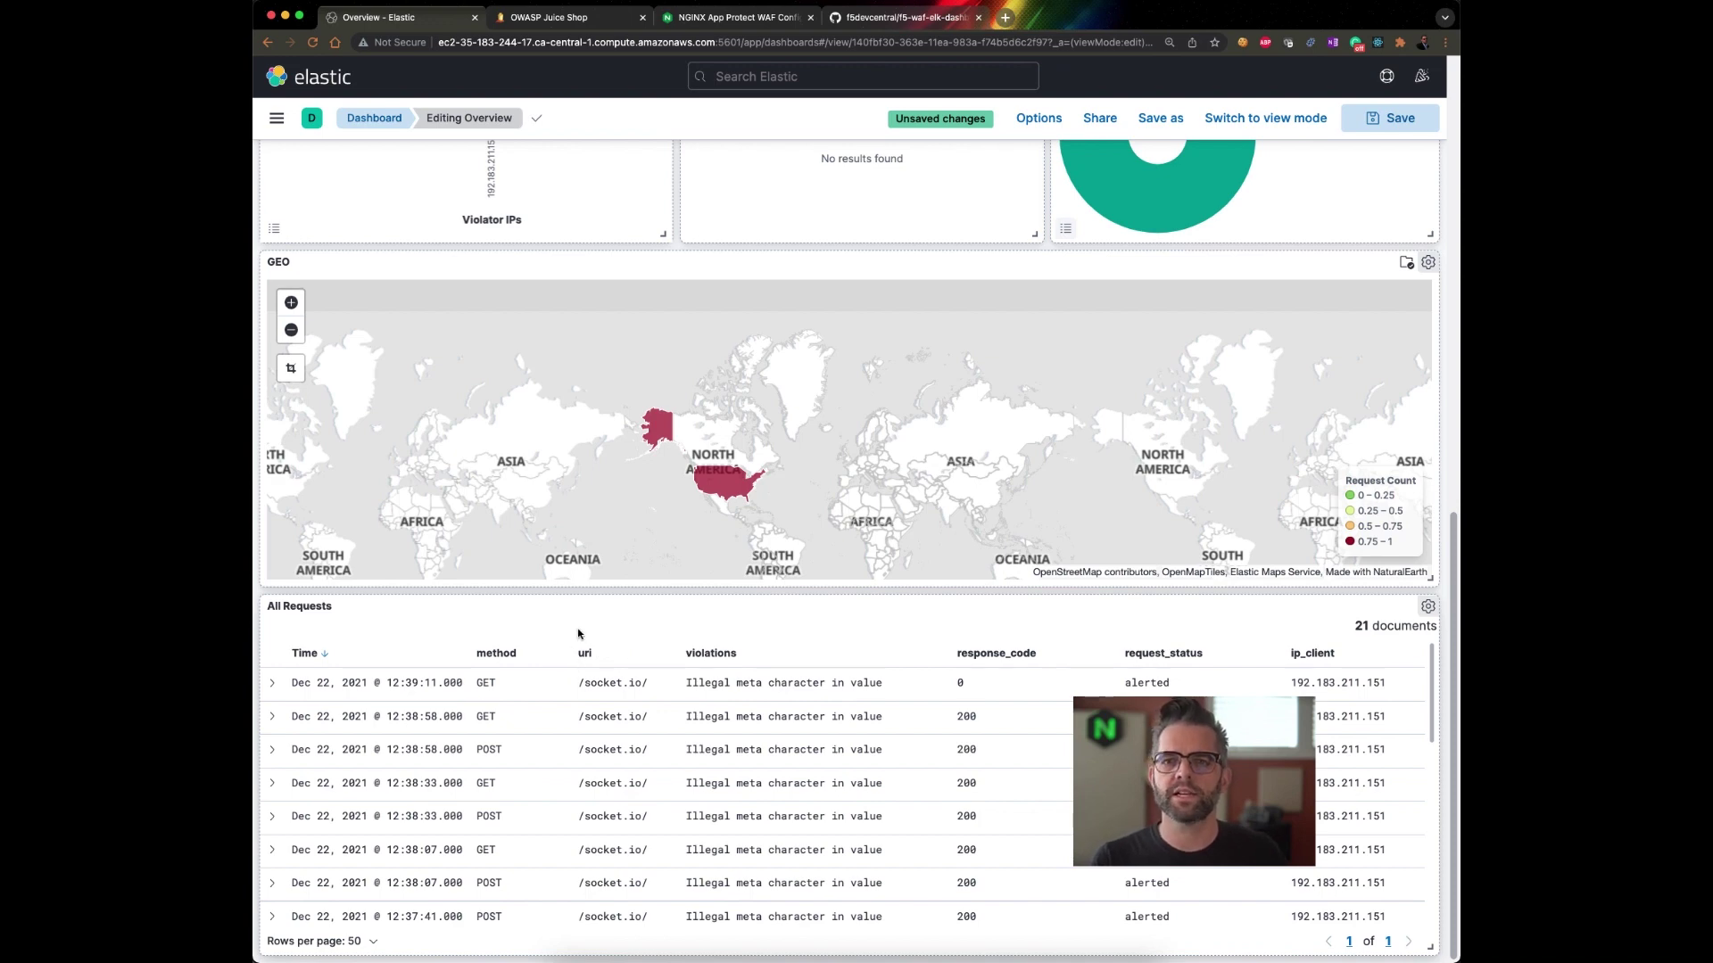
{"action": "scroll", "coordinate": [614, 641], "scroll_direction": "down", "scroll_amount": 1}
{"action": "scroll", "coordinate": [614, 640], "scroll_direction": "up", "scroll_amount": 1}
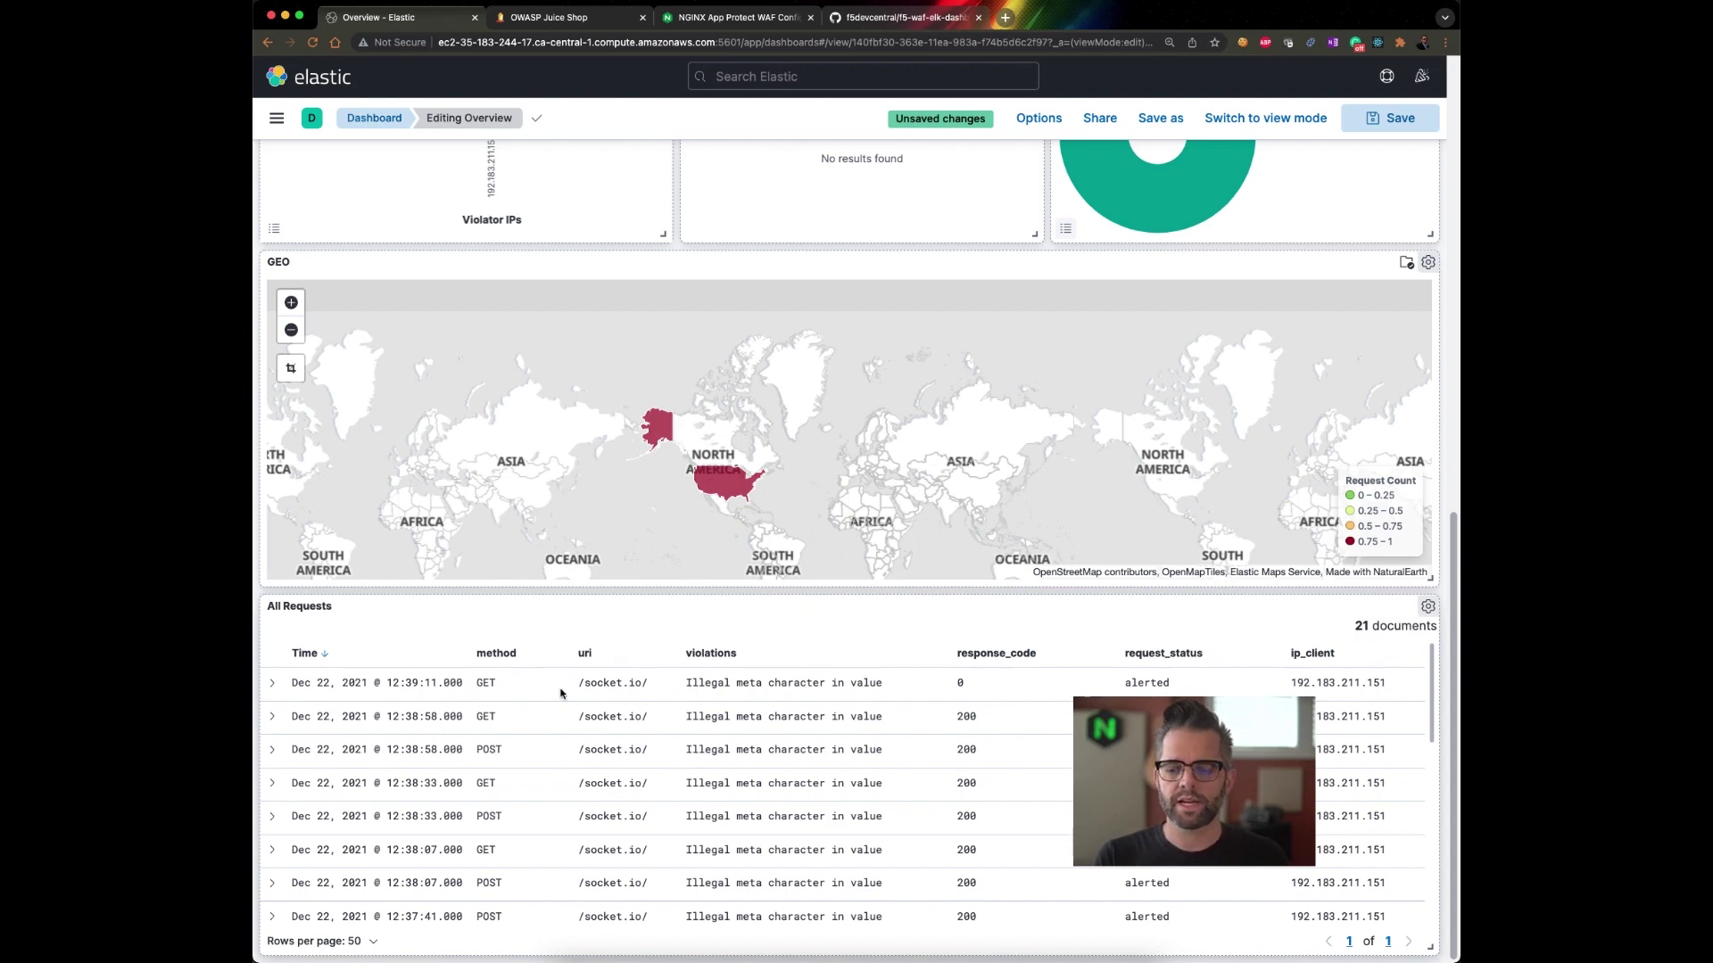
{"action": "left_click", "coordinate": [273, 685]}
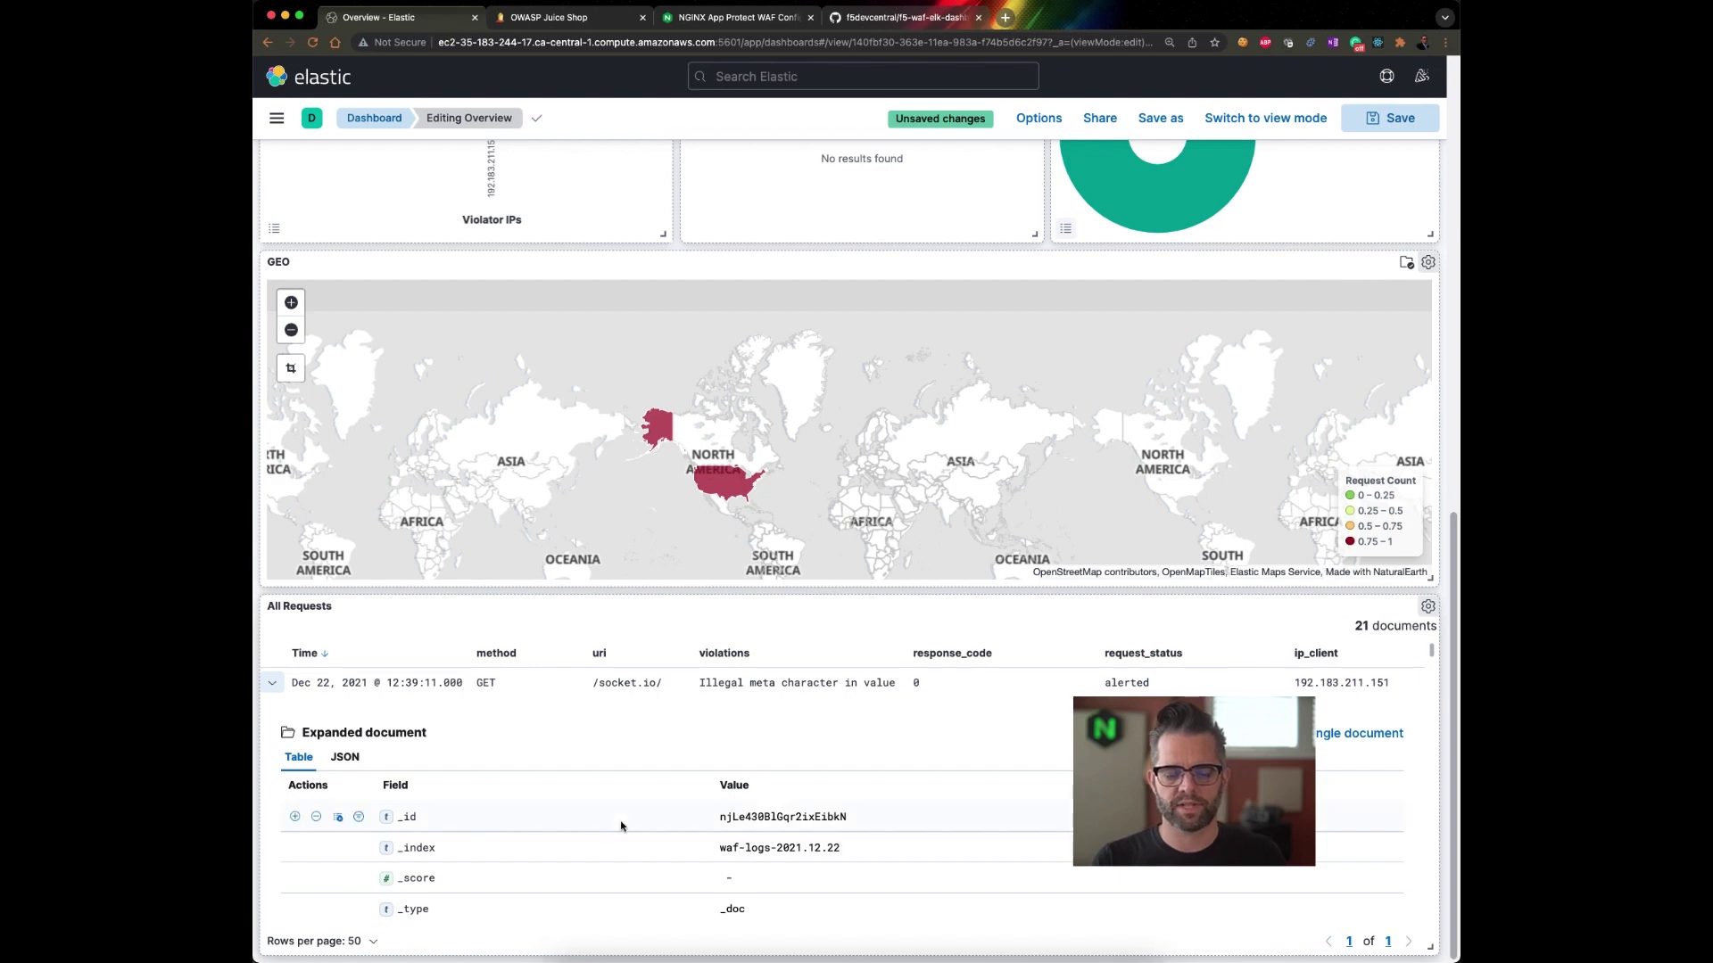
{"action": "scroll", "coordinate": [624, 822], "scroll_direction": "down", "scroll_amount": 1}
{"action": "scroll", "coordinate": [622, 825], "scroll_direction": "down", "scroll_amount": 3}
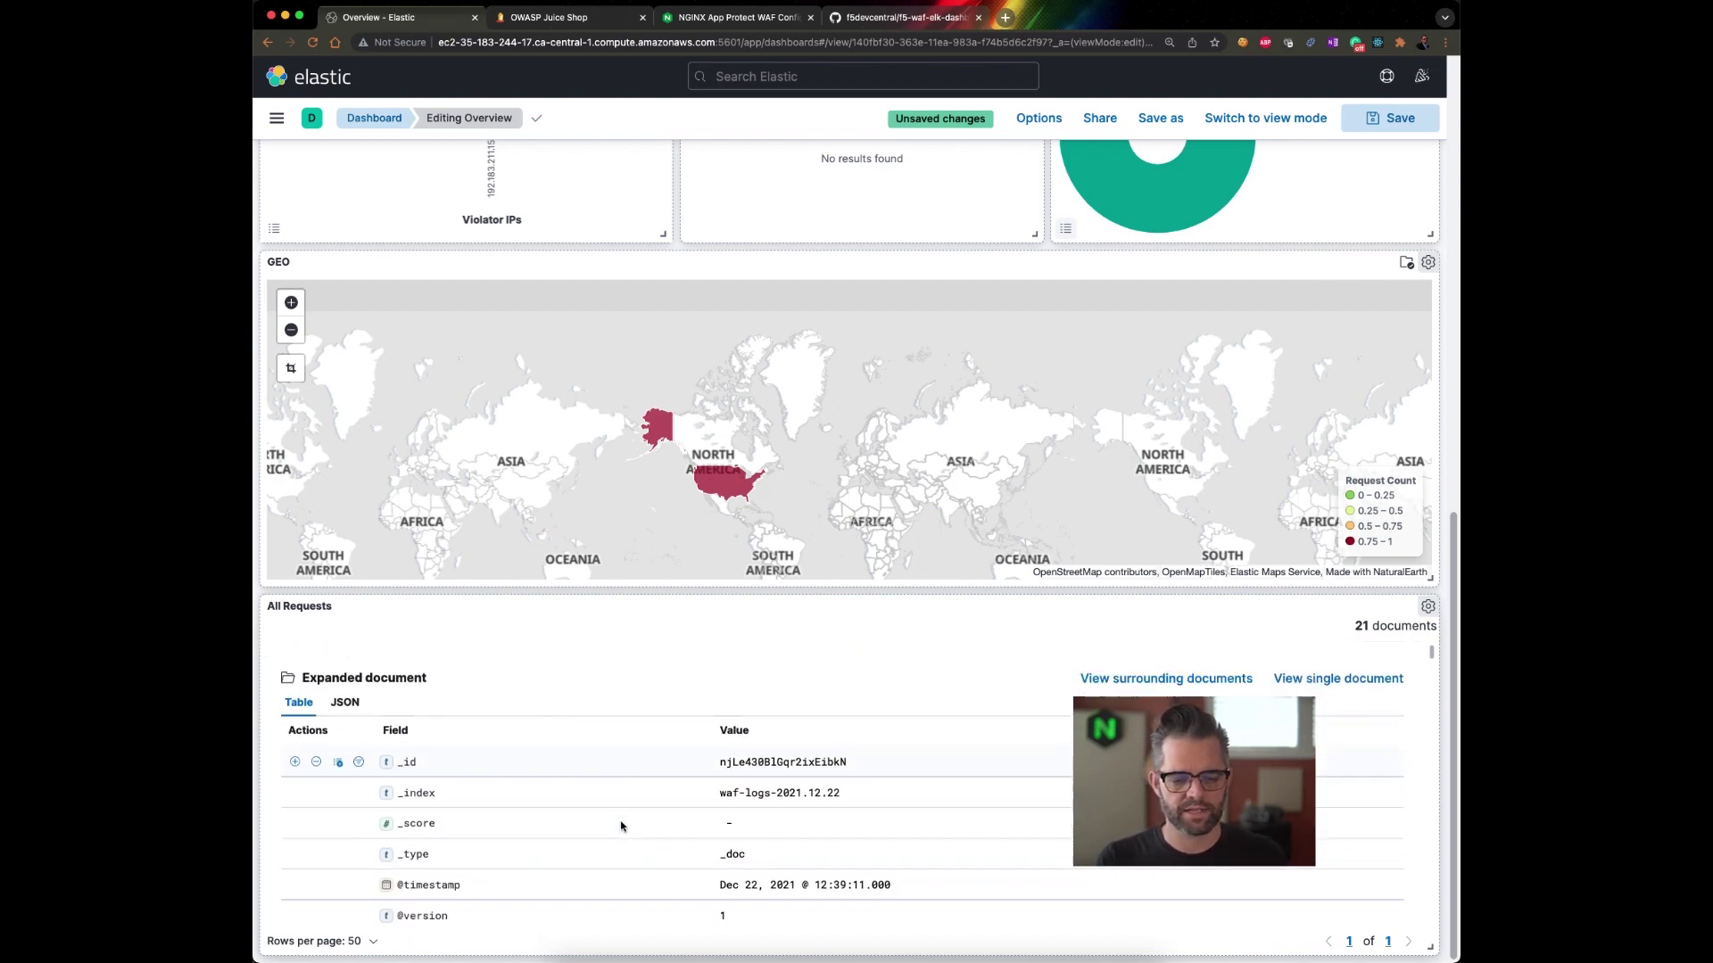
{"action": "scroll", "coordinate": [622, 826], "scroll_direction": "down", "scroll_amount": 5}
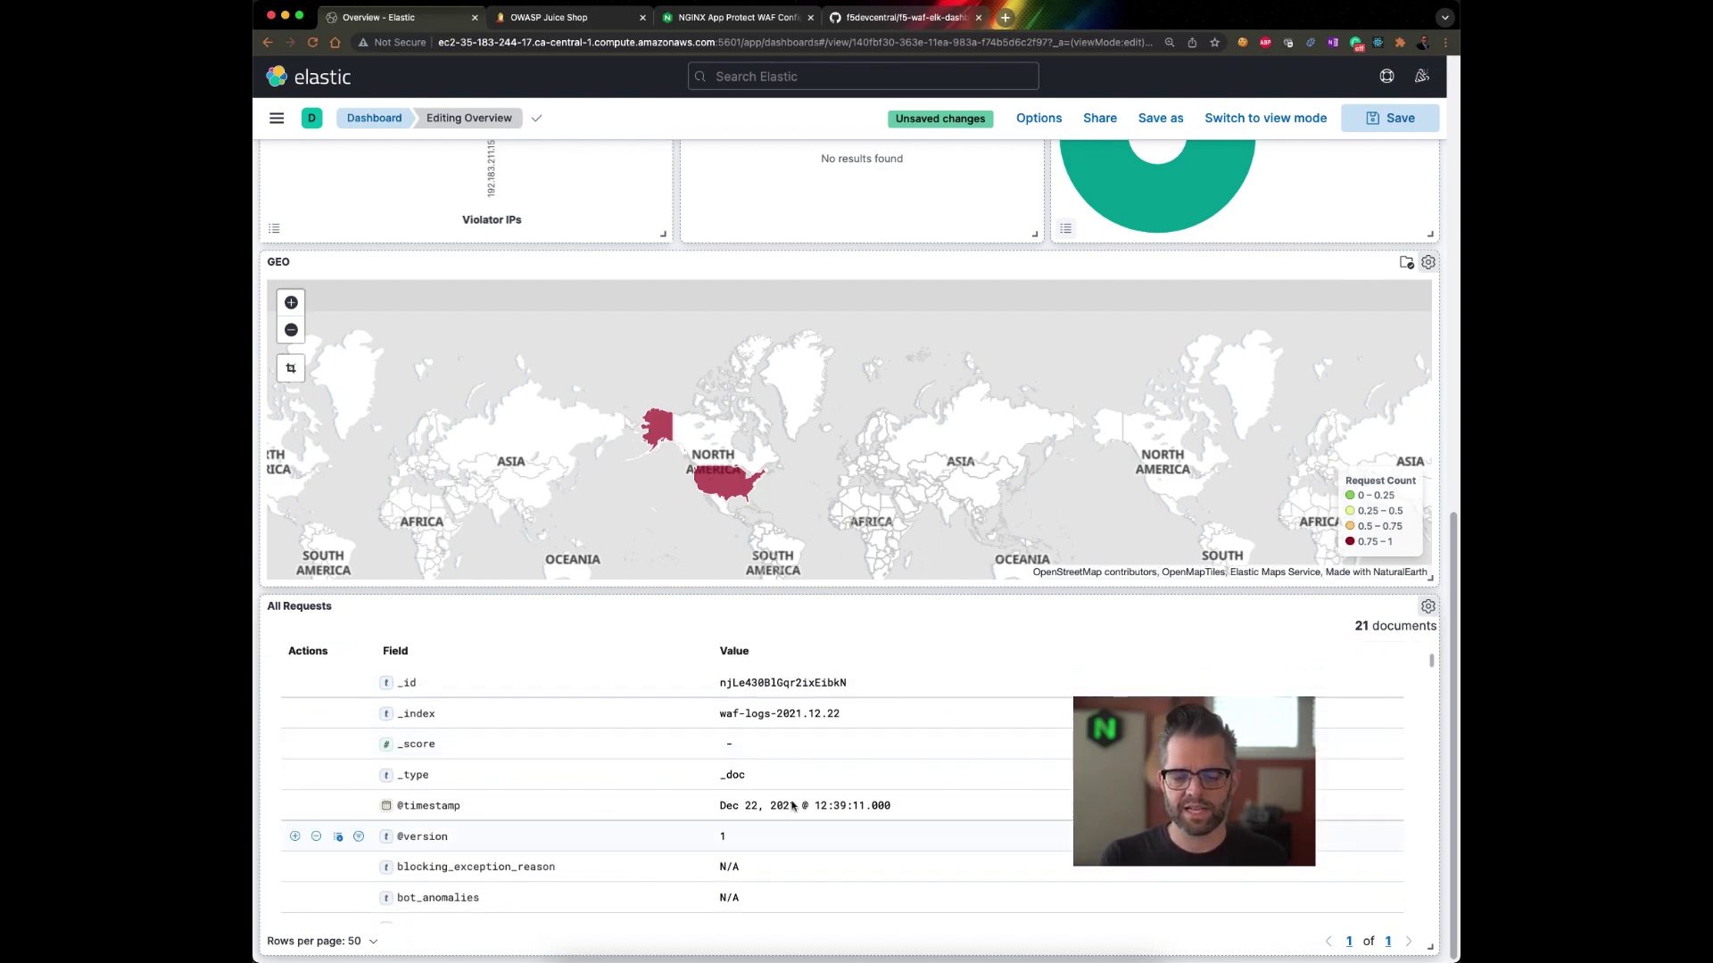
{"action": "scroll", "coordinate": [615, 780], "scroll_direction": "down", "scroll_amount": 10}
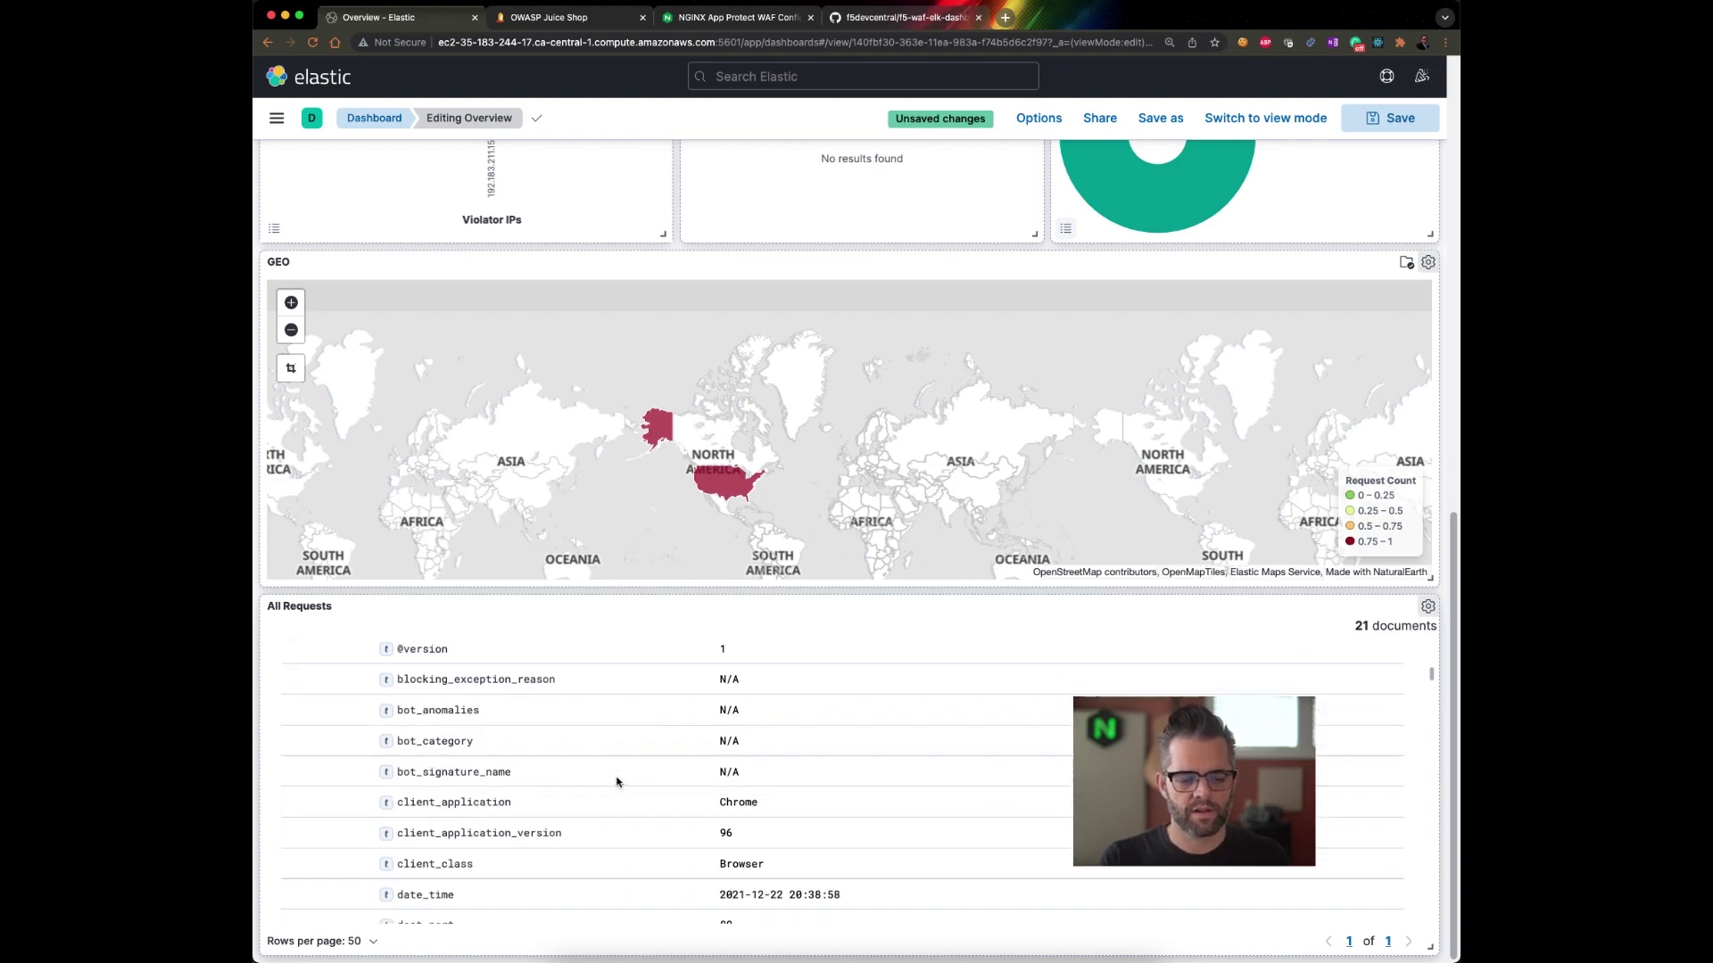
{"action": "scroll", "coordinate": [614, 776], "scroll_direction": "down", "scroll_amount": 3}
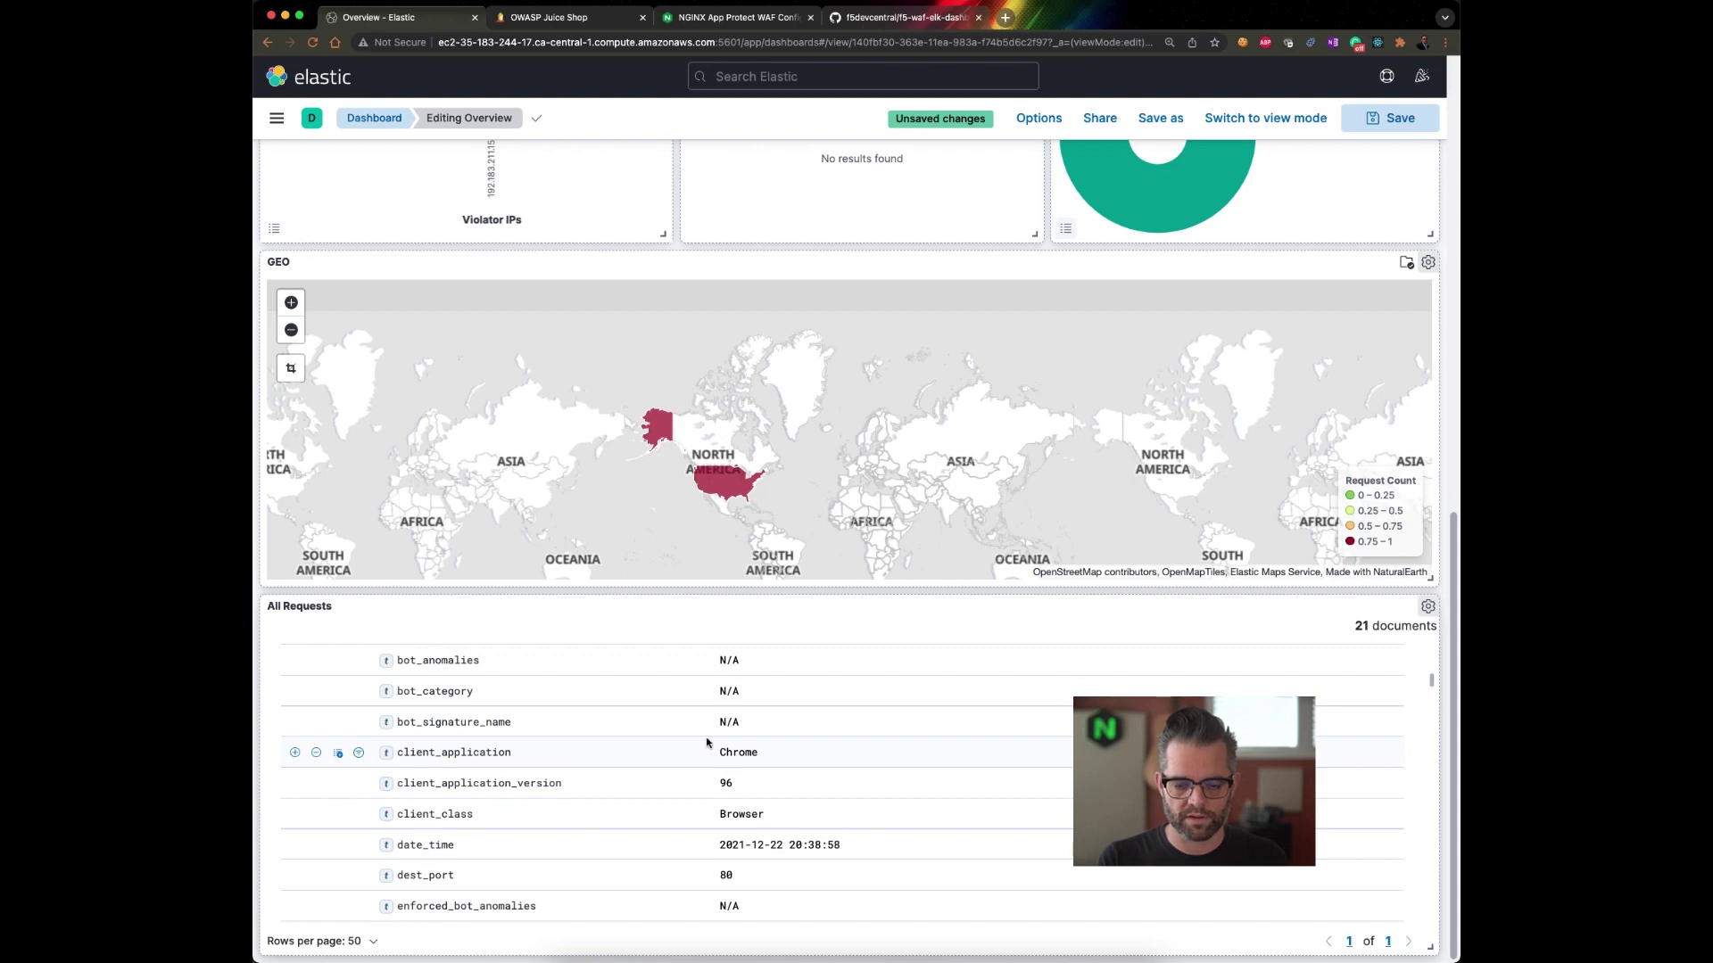
{"action": "scroll", "coordinate": [718, 744], "scroll_direction": "down", "scroll_amount": 4}
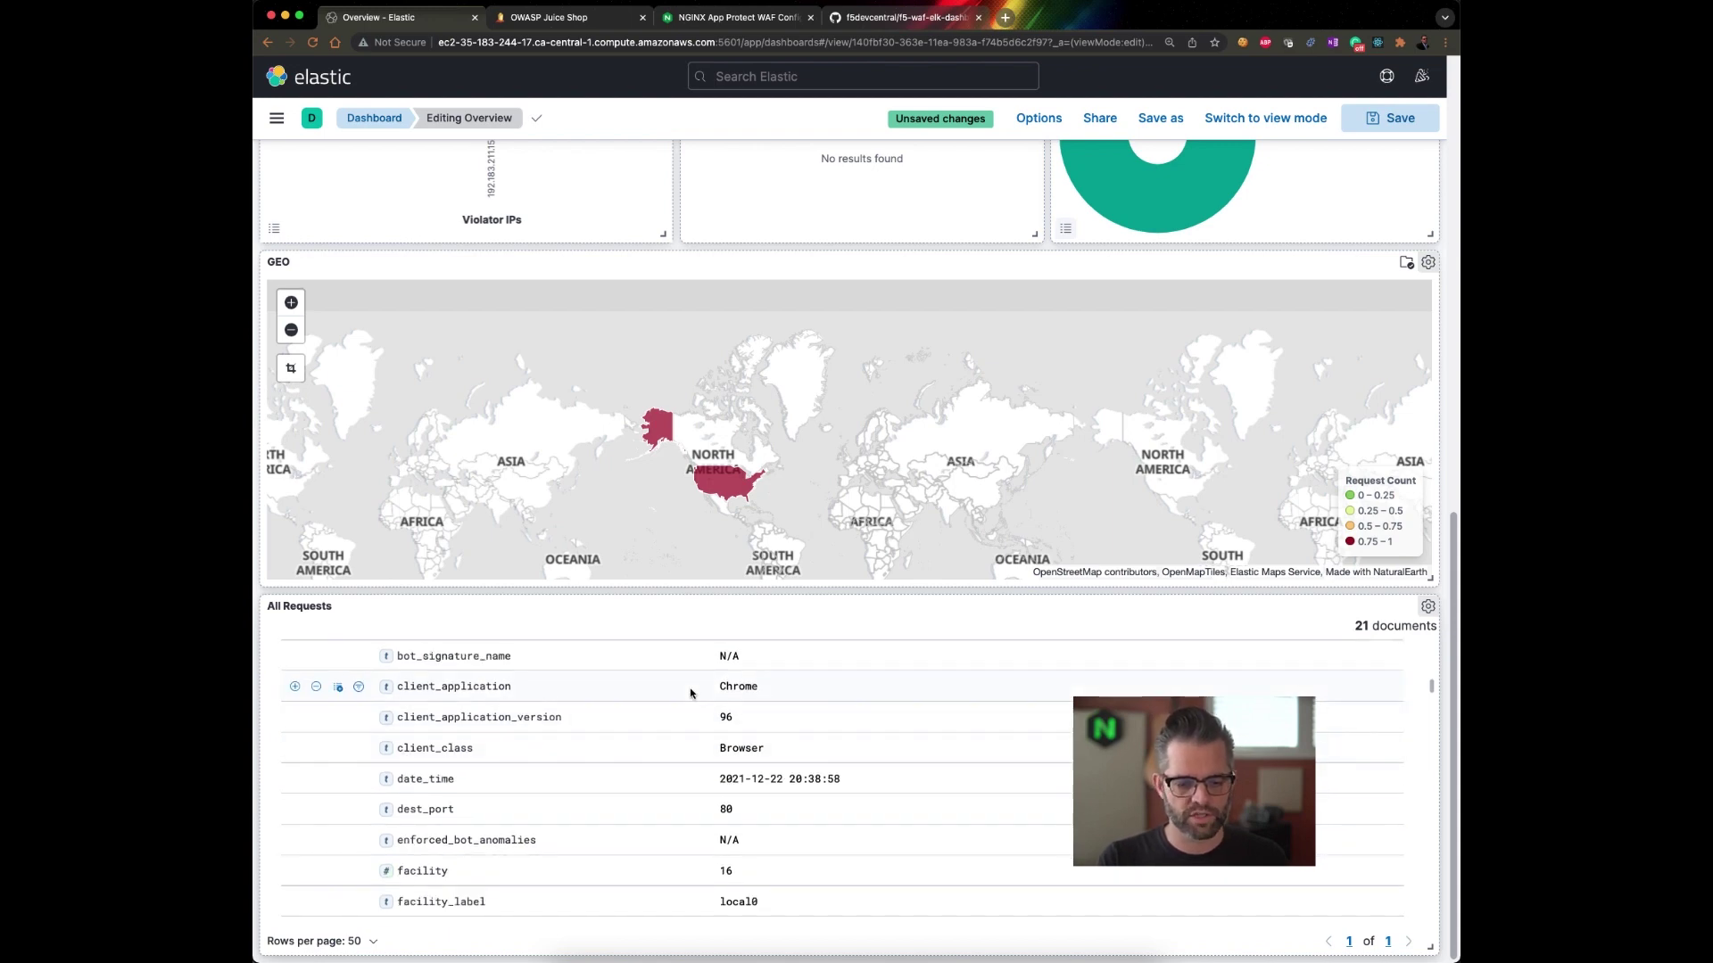
{"action": "scroll", "coordinate": [696, 690], "scroll_direction": "down", "scroll_amount": 5}
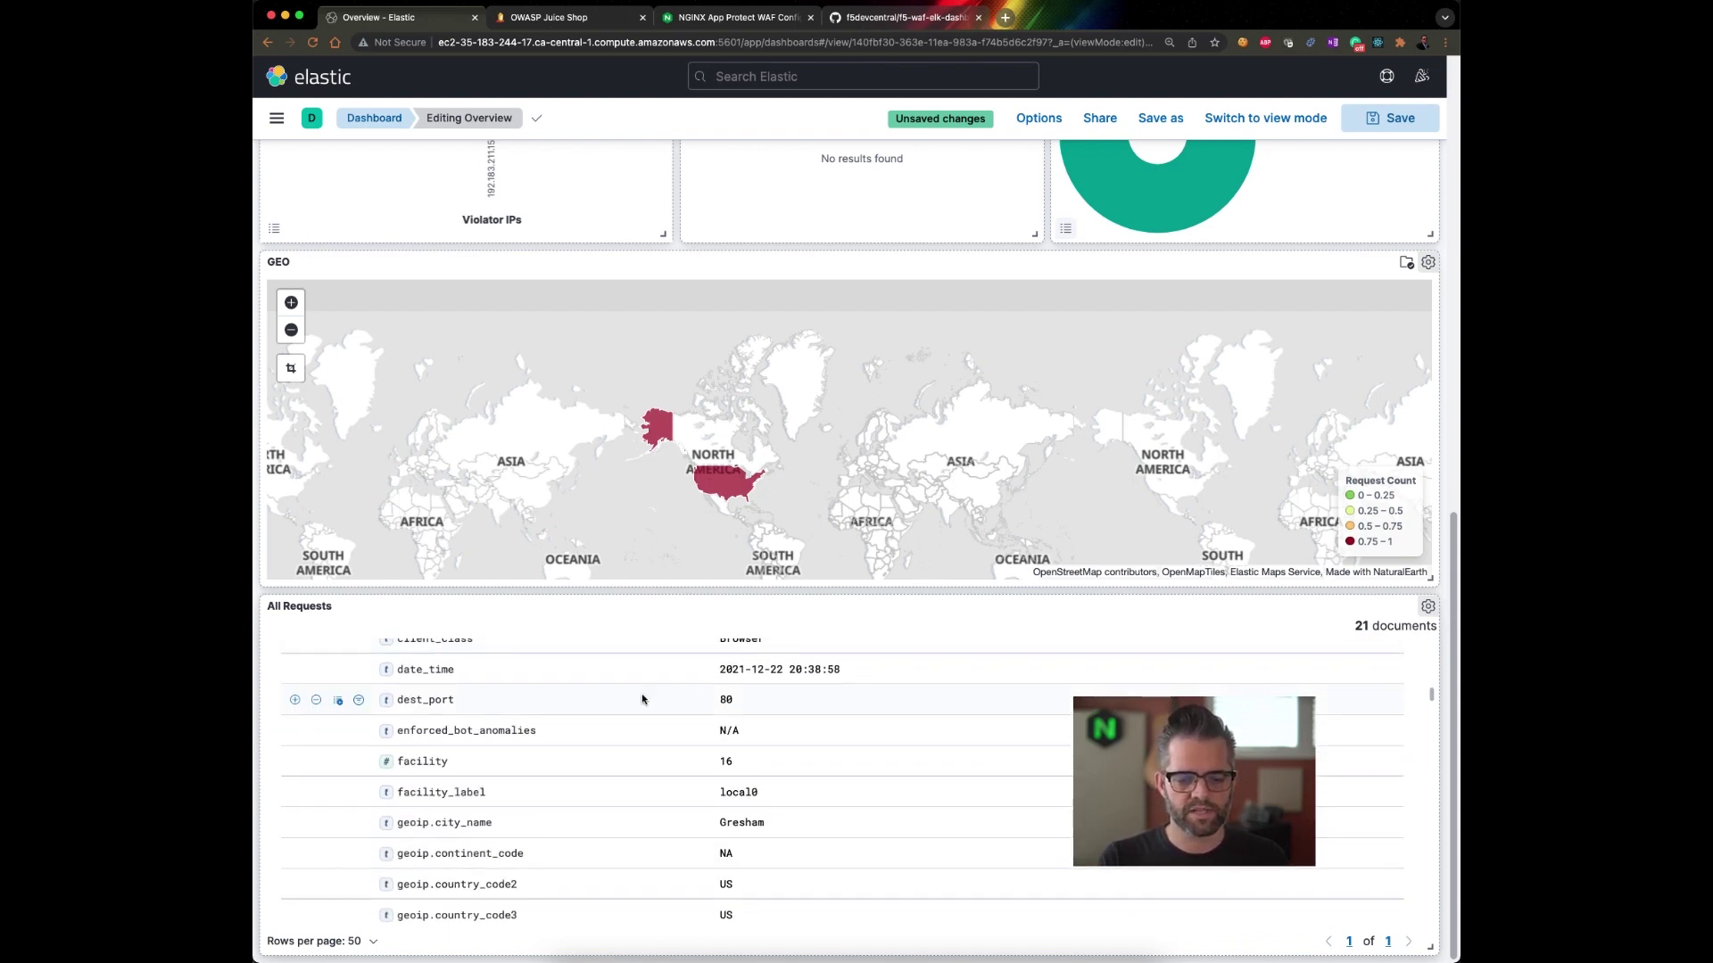
{"action": "scroll", "coordinate": [691, 702], "scroll_direction": "down", "scroll_amount": 5}
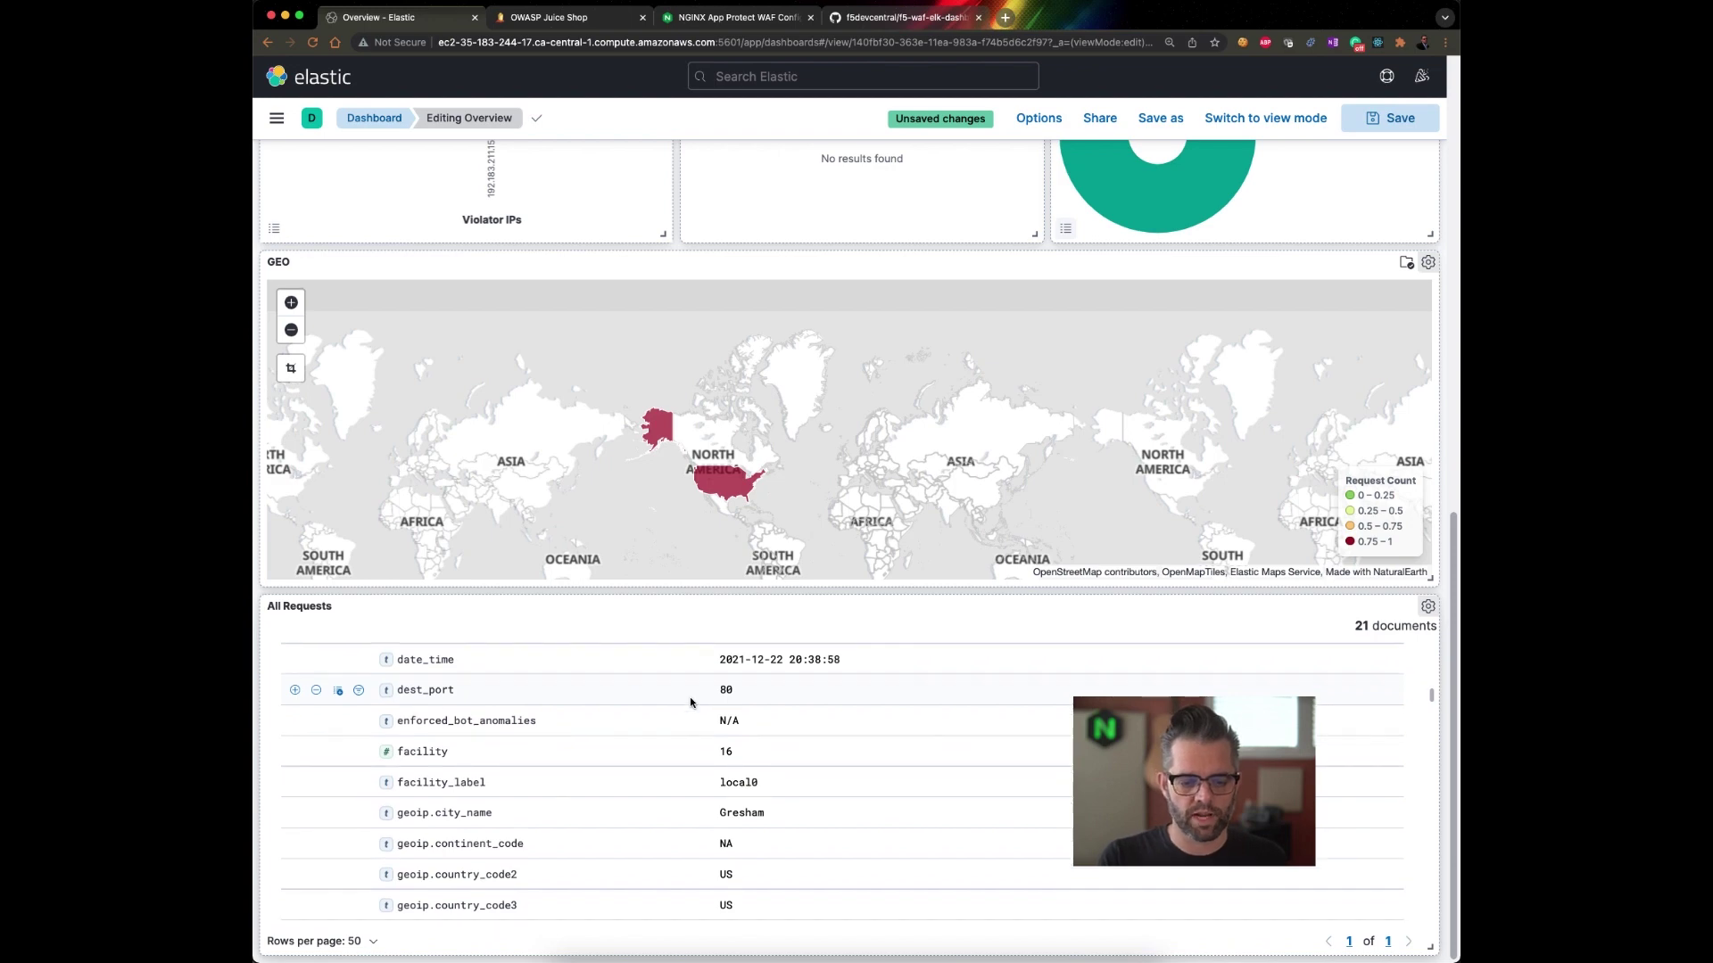
{"action": "scroll", "coordinate": [691, 702], "scroll_direction": "down", "scroll_amount": 7}
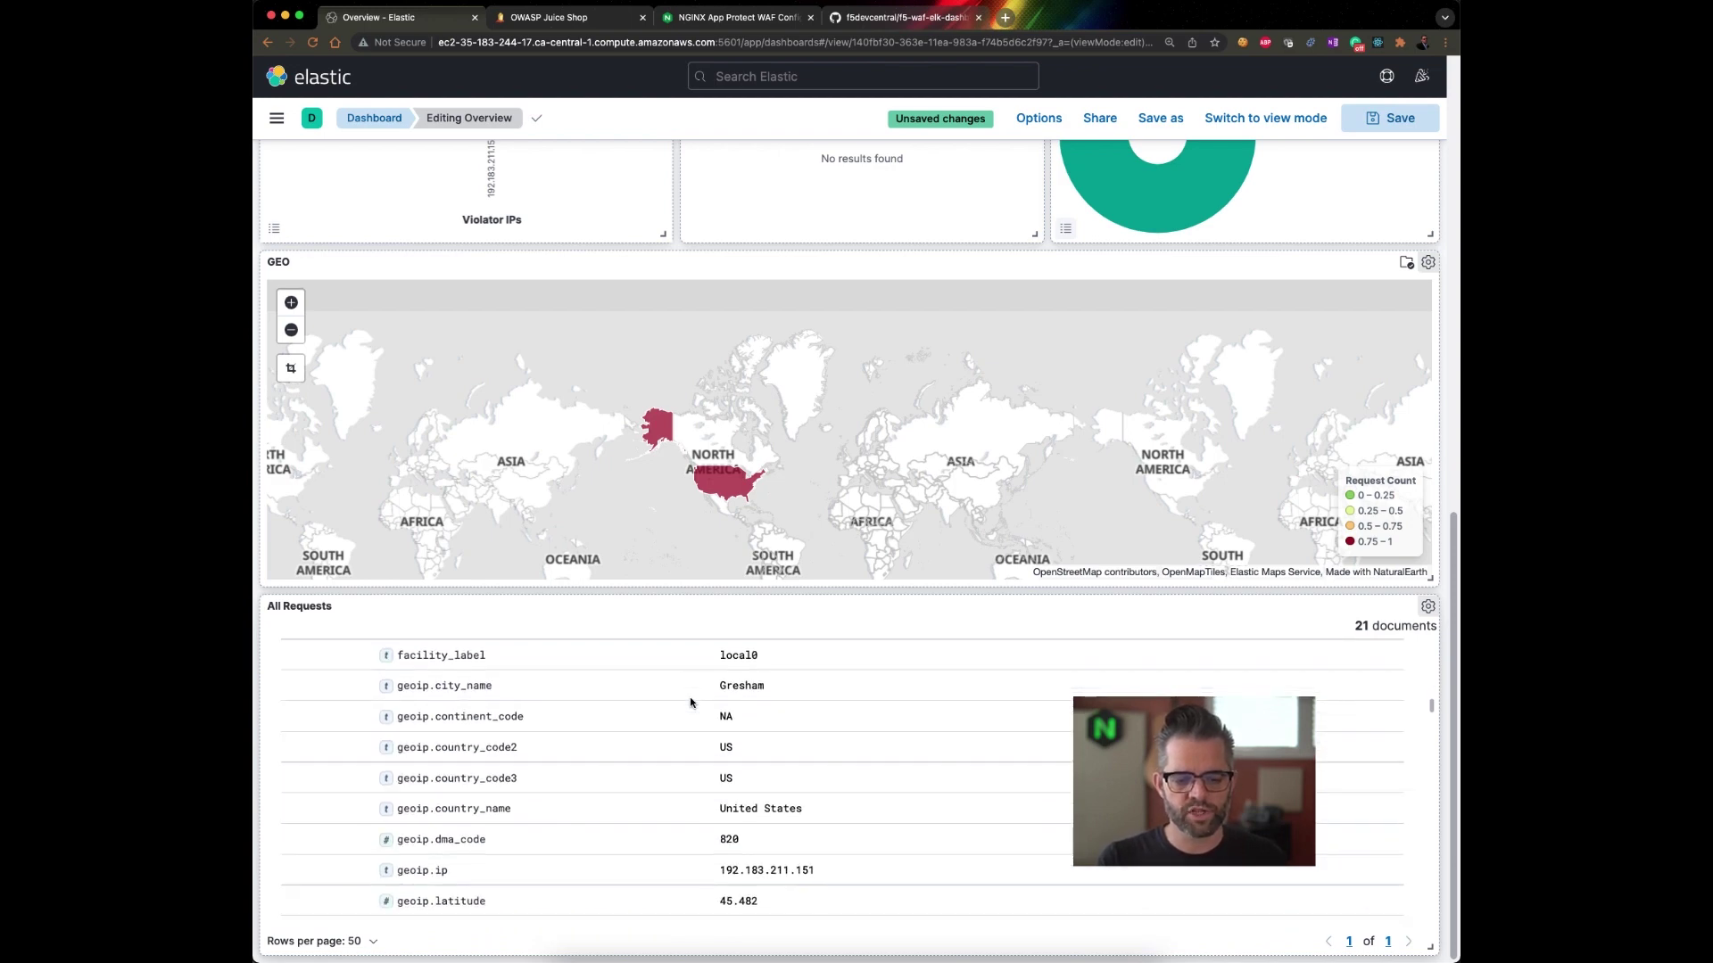
{"action": "scroll", "coordinate": [690, 702], "scroll_direction": "down", "scroll_amount": 12}
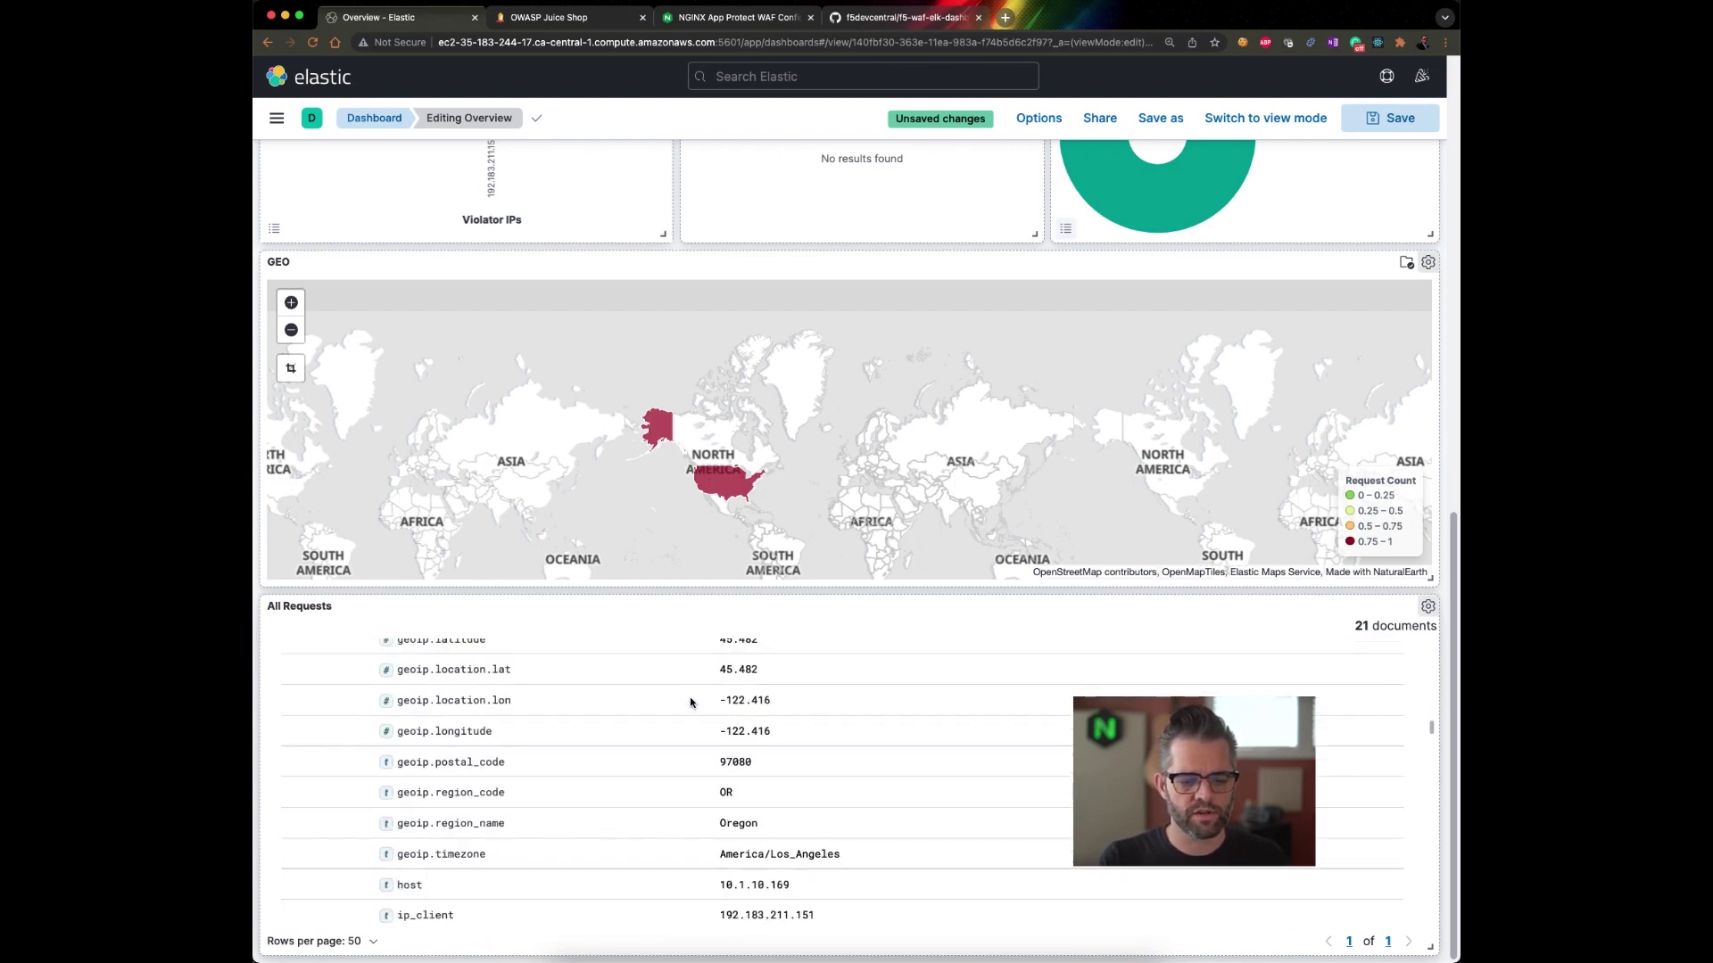
{"action": "scroll", "coordinate": [690, 702], "scroll_direction": "down", "scroll_amount": 6}
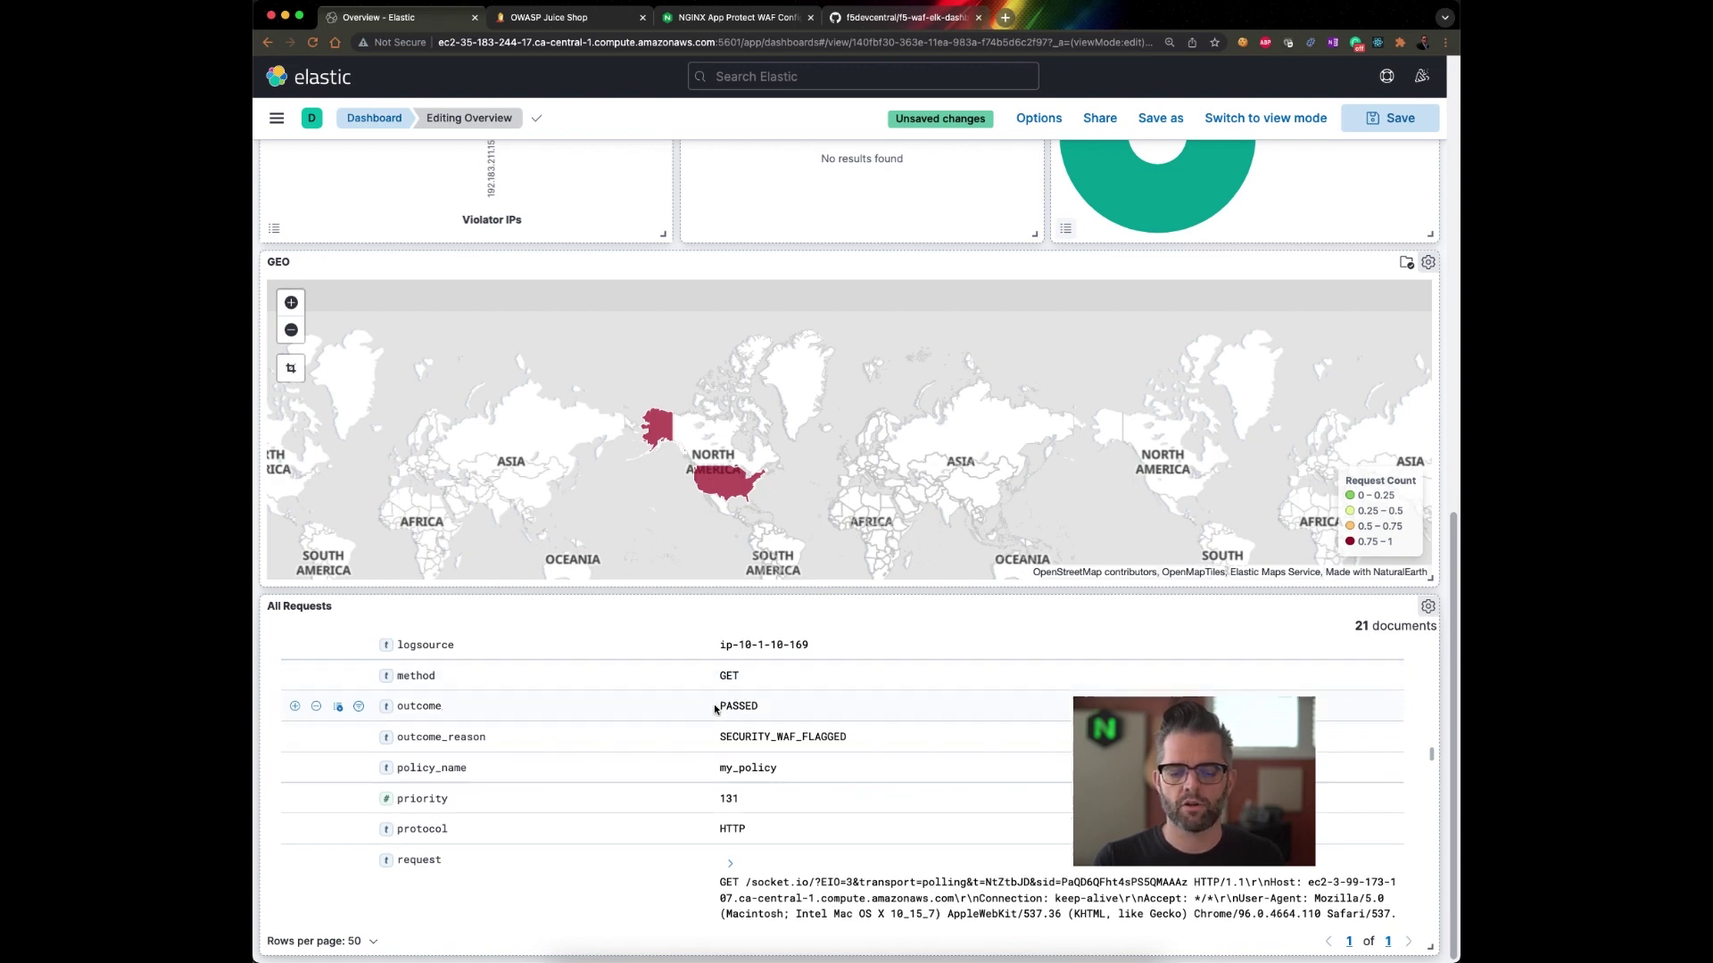
{"action": "scroll", "coordinate": [714, 710], "scroll_direction": "down", "scroll_amount": 2}
{"action": "scroll", "coordinate": [714, 710], "scroll_direction": "down", "scroll_amount": 1}
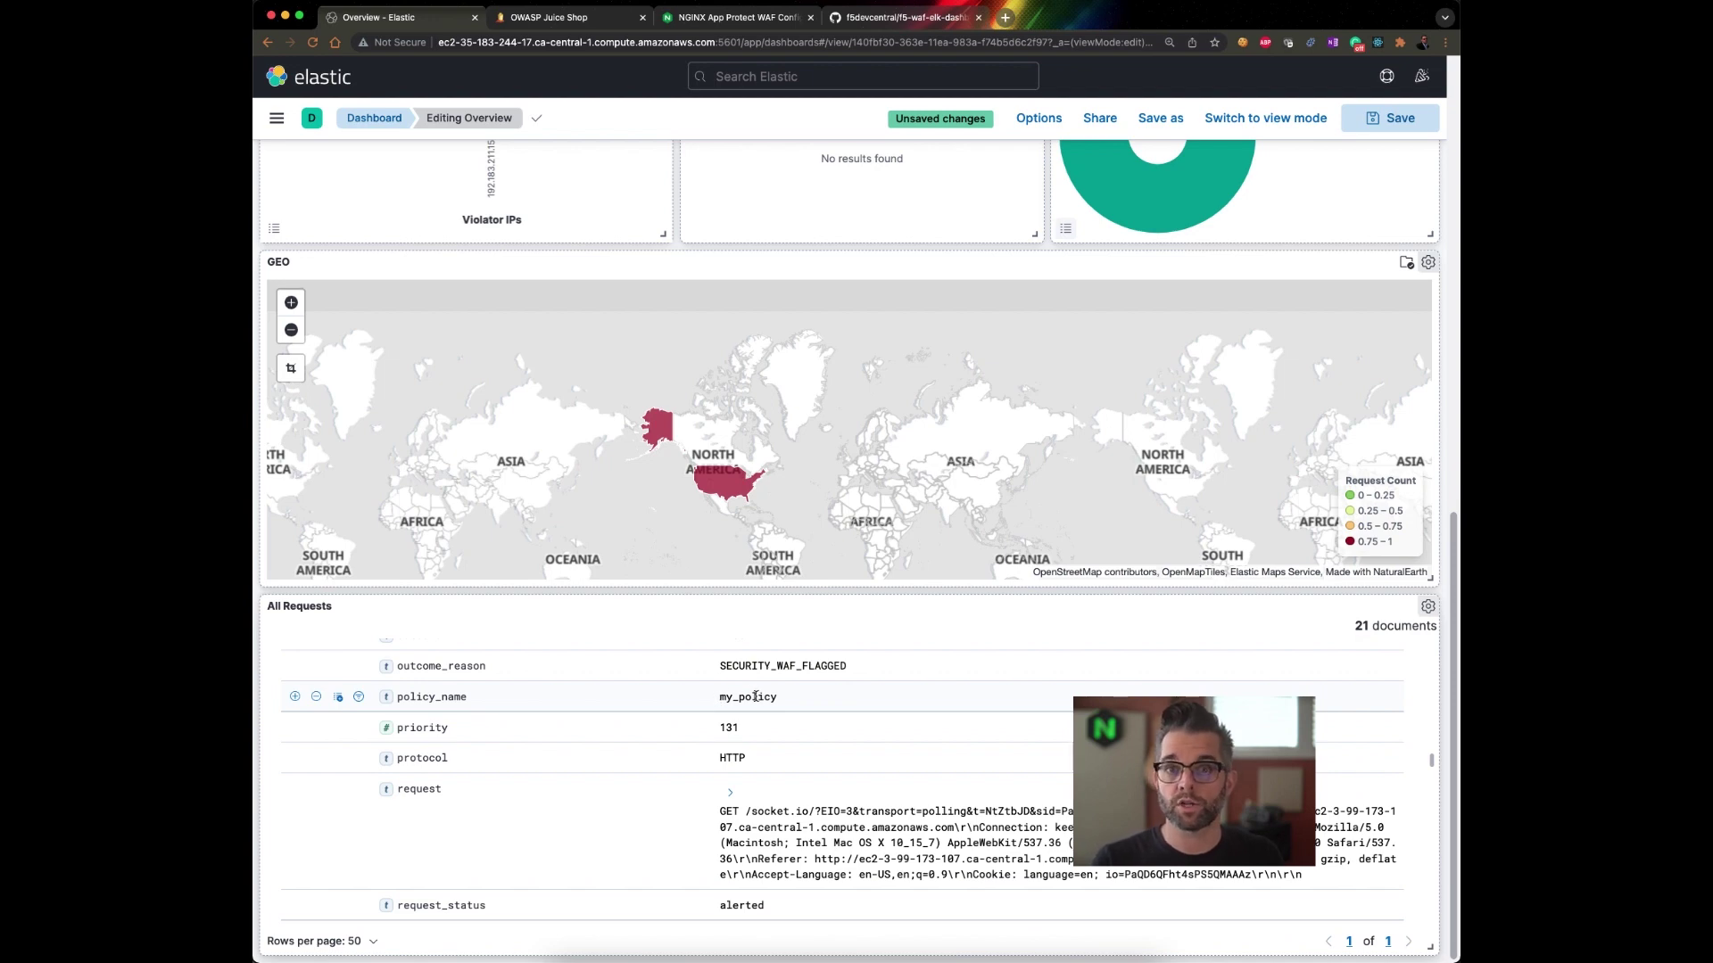
{"action": "key", "text": "super+Tab"}
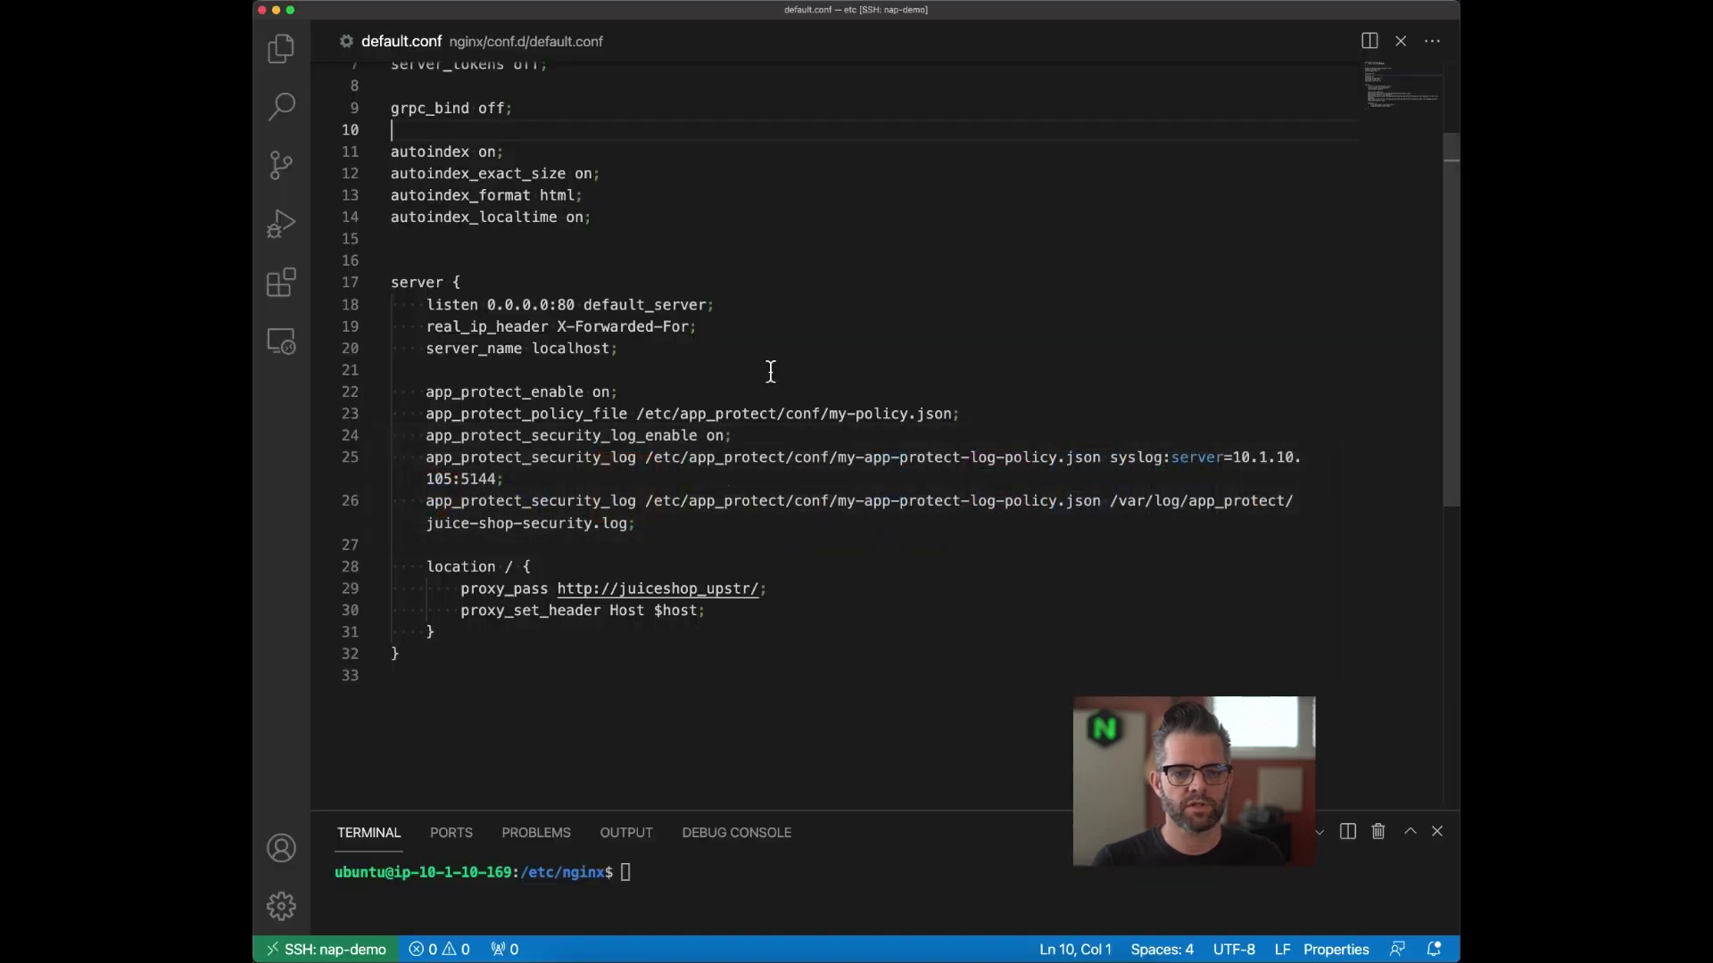
- Switch to my-policy.json and select the policy name my_policy on line 3
{"action": "key", "text": "ctrl+Tab"}
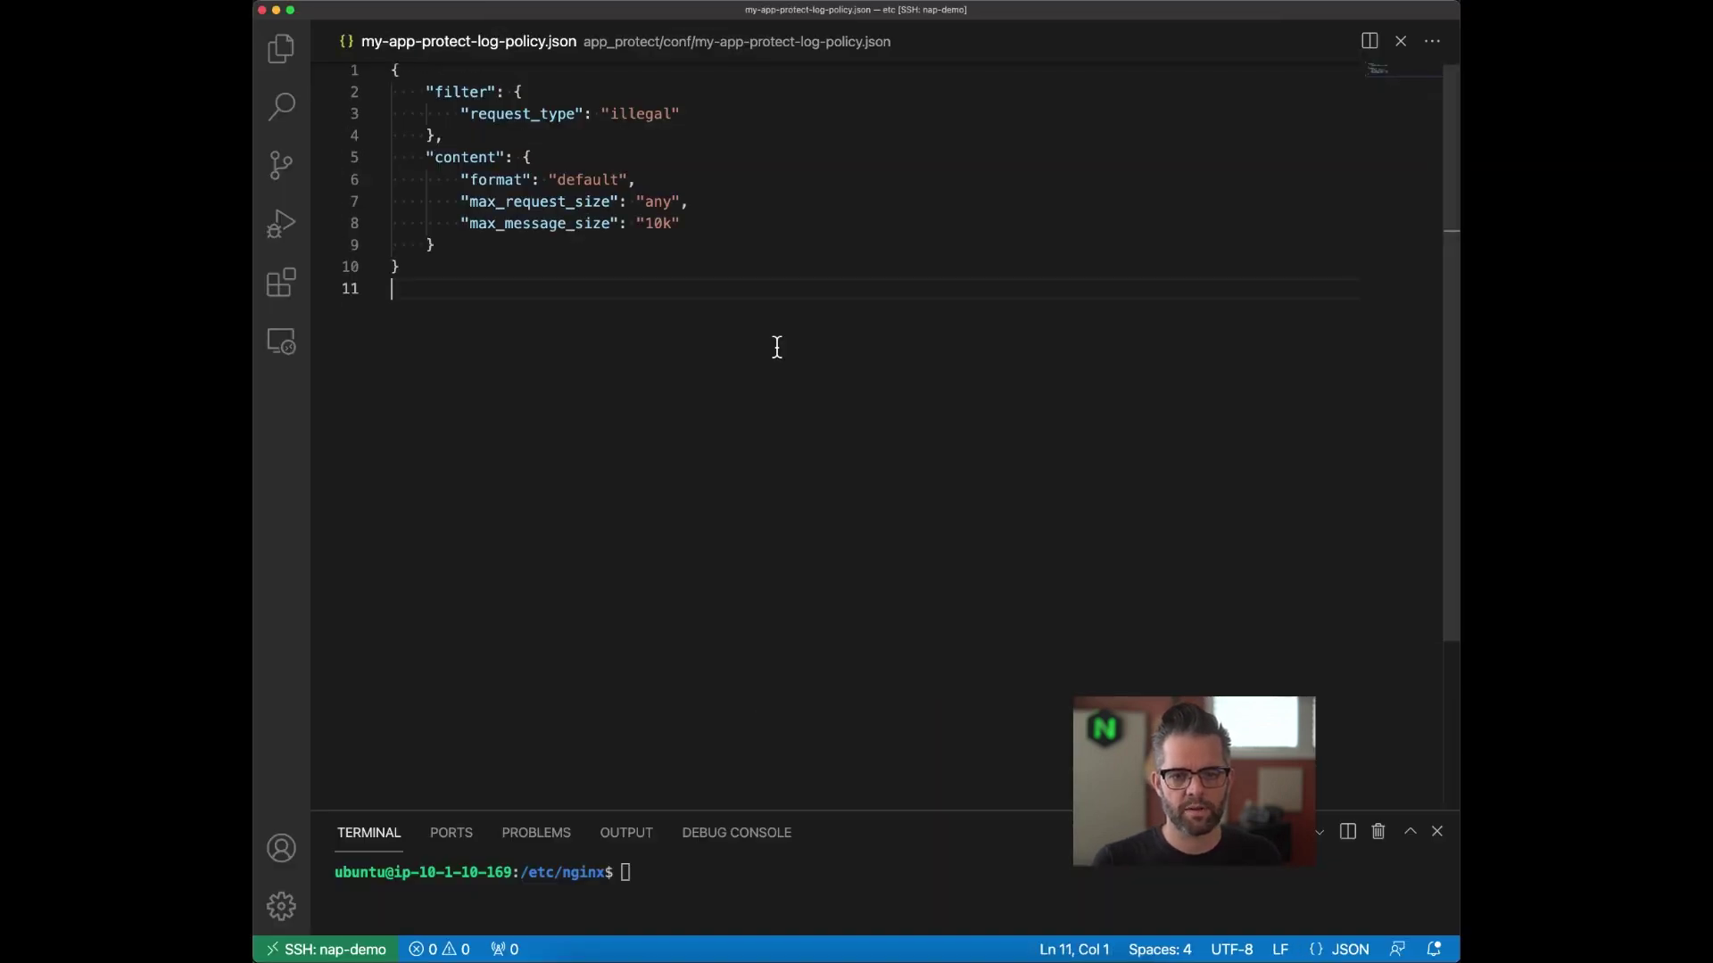
{"action": "key", "text": "ctrl+Tab"}
{"action": "key", "text": "ctrl+Tab"}
{"action": "left_click", "coordinate": [580, 117]}
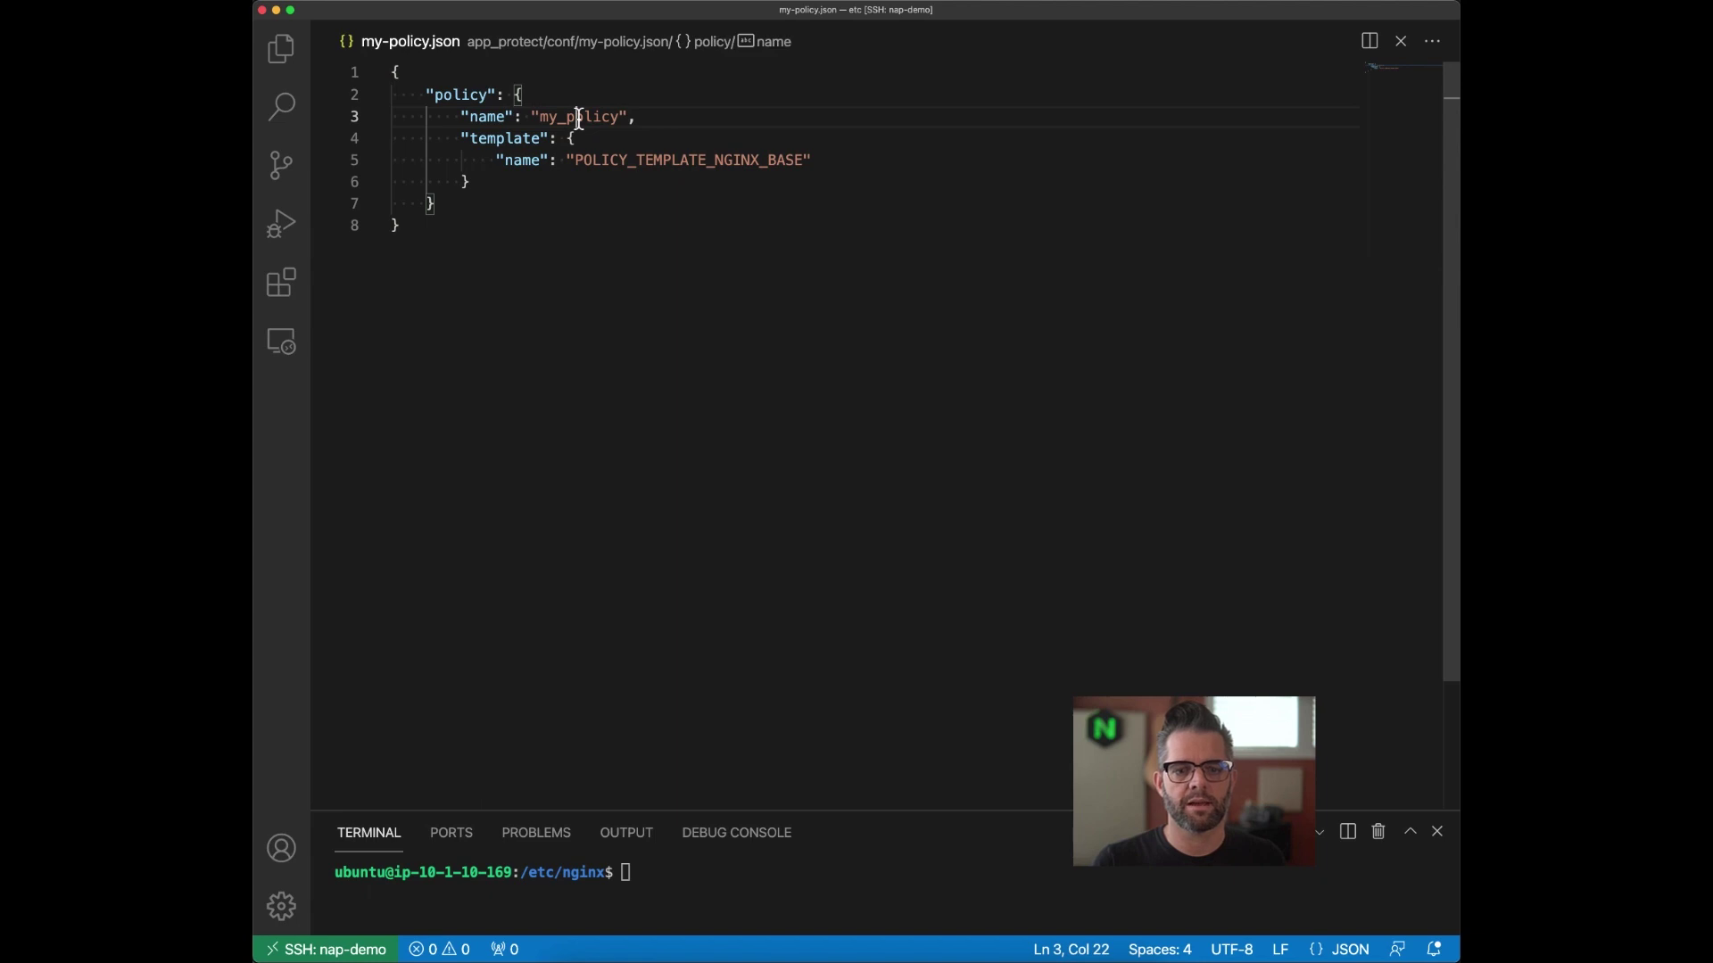
{"action": "left_click", "coordinate": [594, 117]}
{"action": "double_click", "coordinate": [593, 117]}
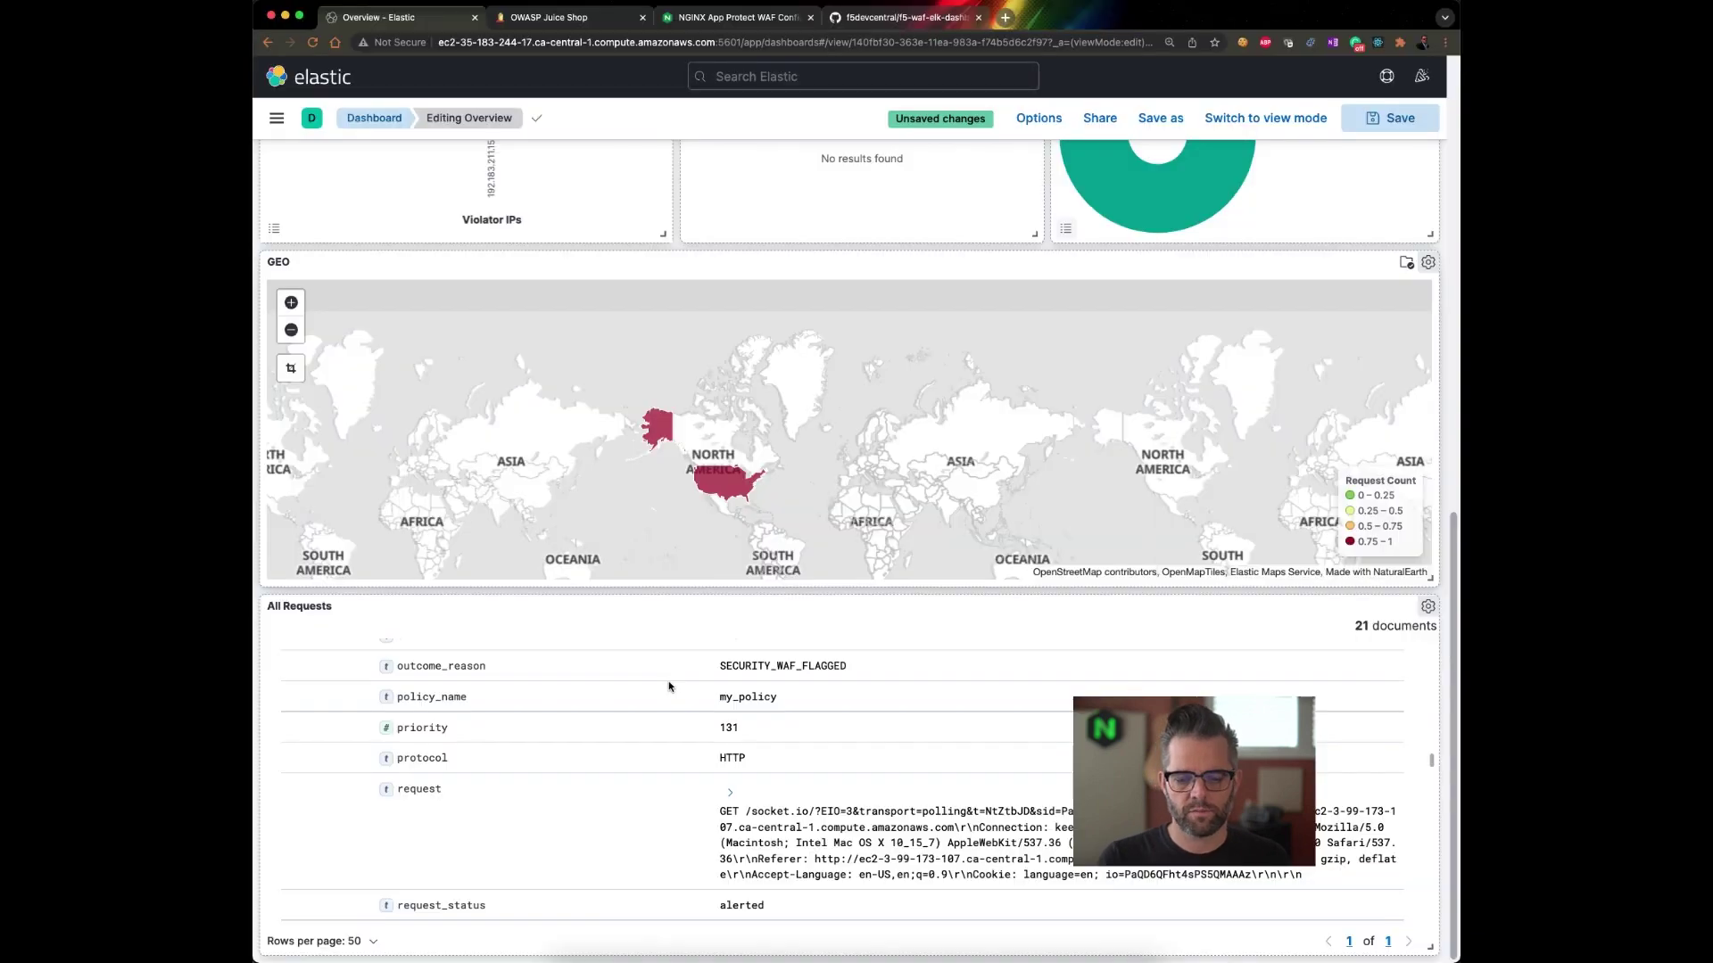
- Scroll the alerted /socket.io/ request's record down to the sid violation_details and back
{"action": "scroll", "coordinate": [651, 721], "scroll_direction": "down", "scroll_amount": 3}
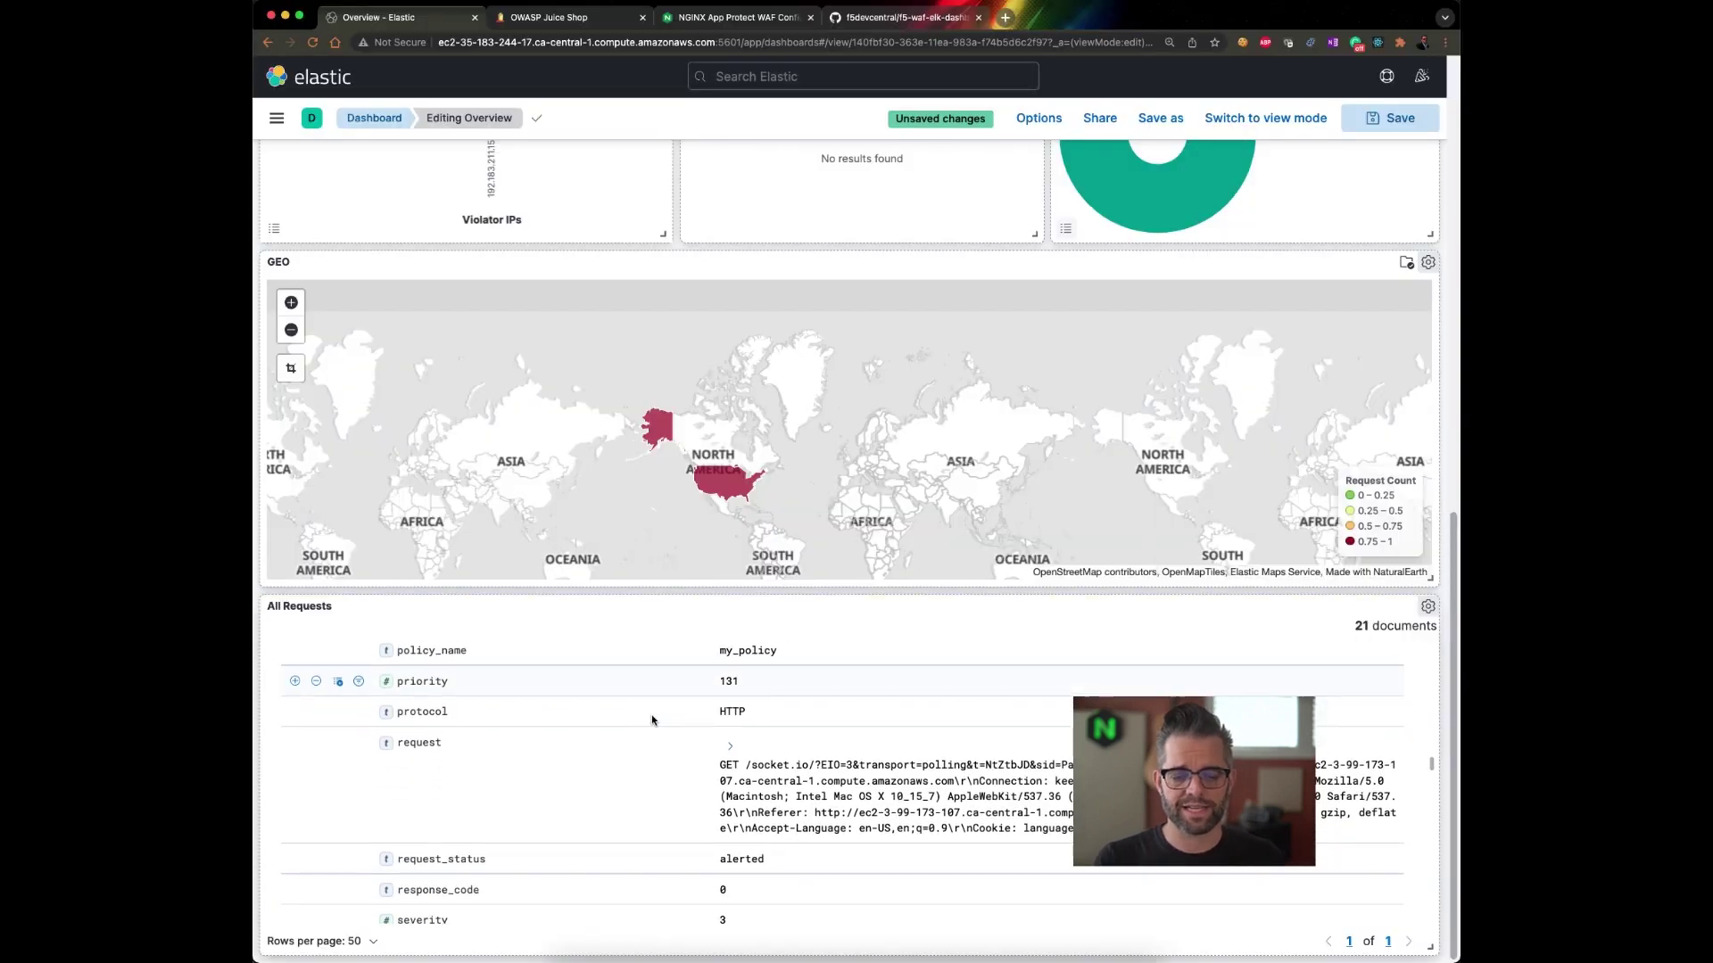
{"action": "scroll", "coordinate": [651, 721], "scroll_direction": "down", "scroll_amount": 2}
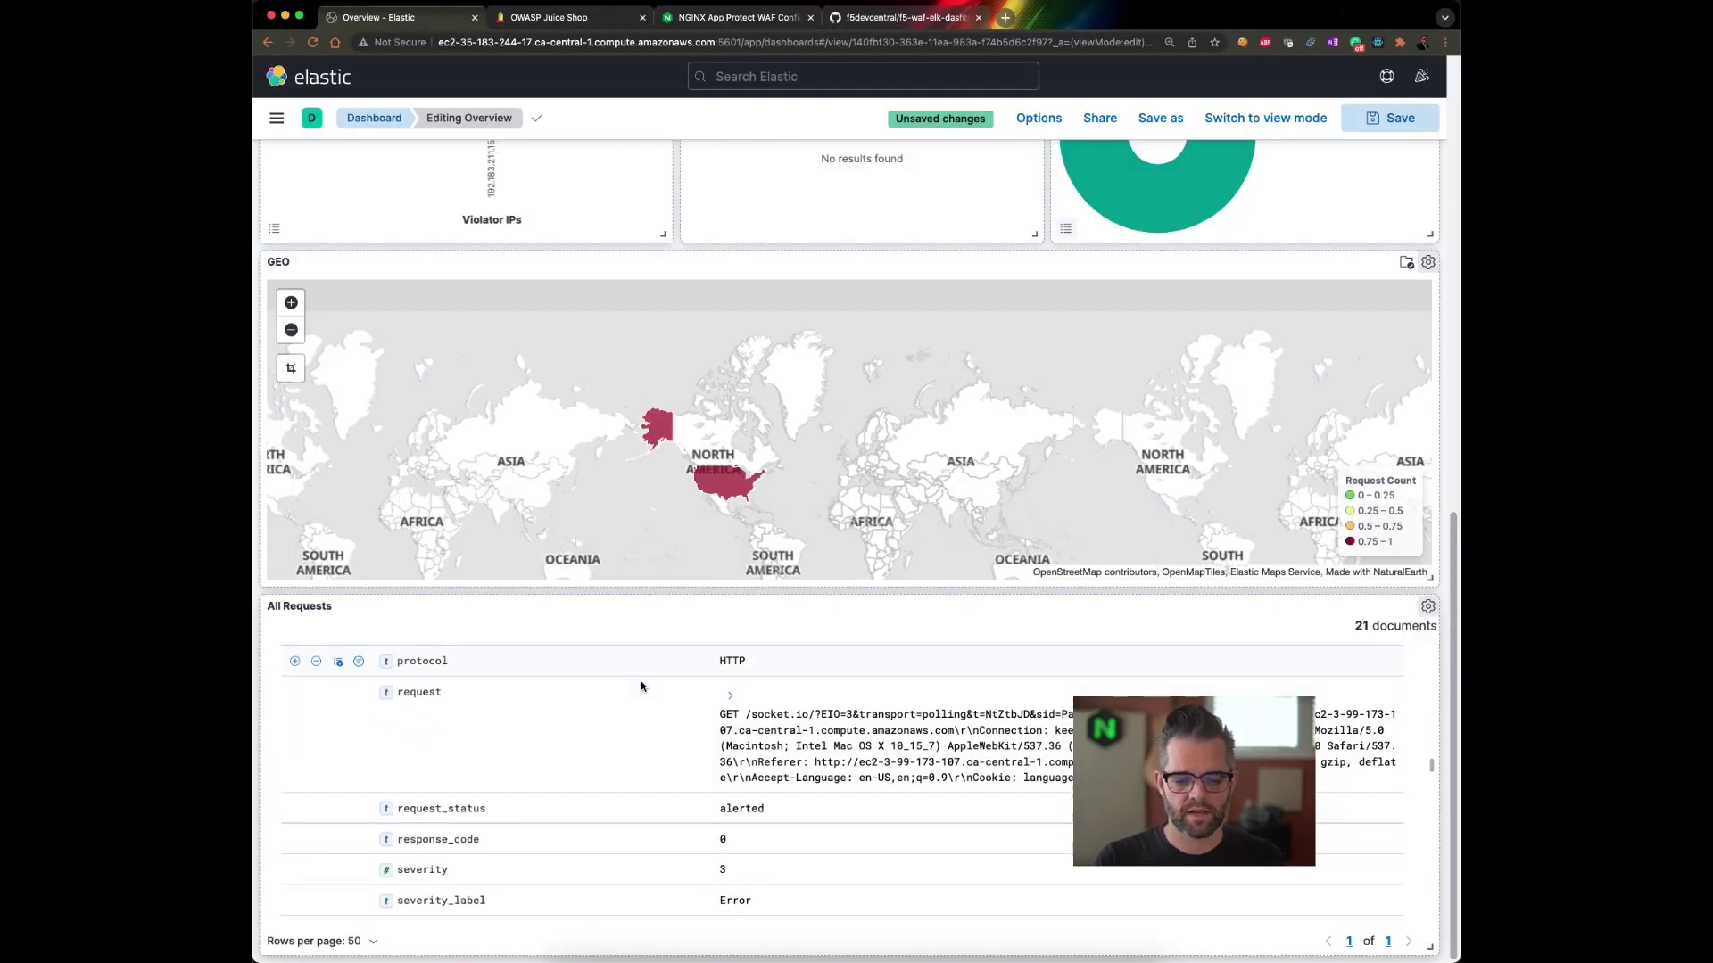
{"action": "scroll", "coordinate": [640, 685], "scroll_direction": "down", "scroll_amount": 5}
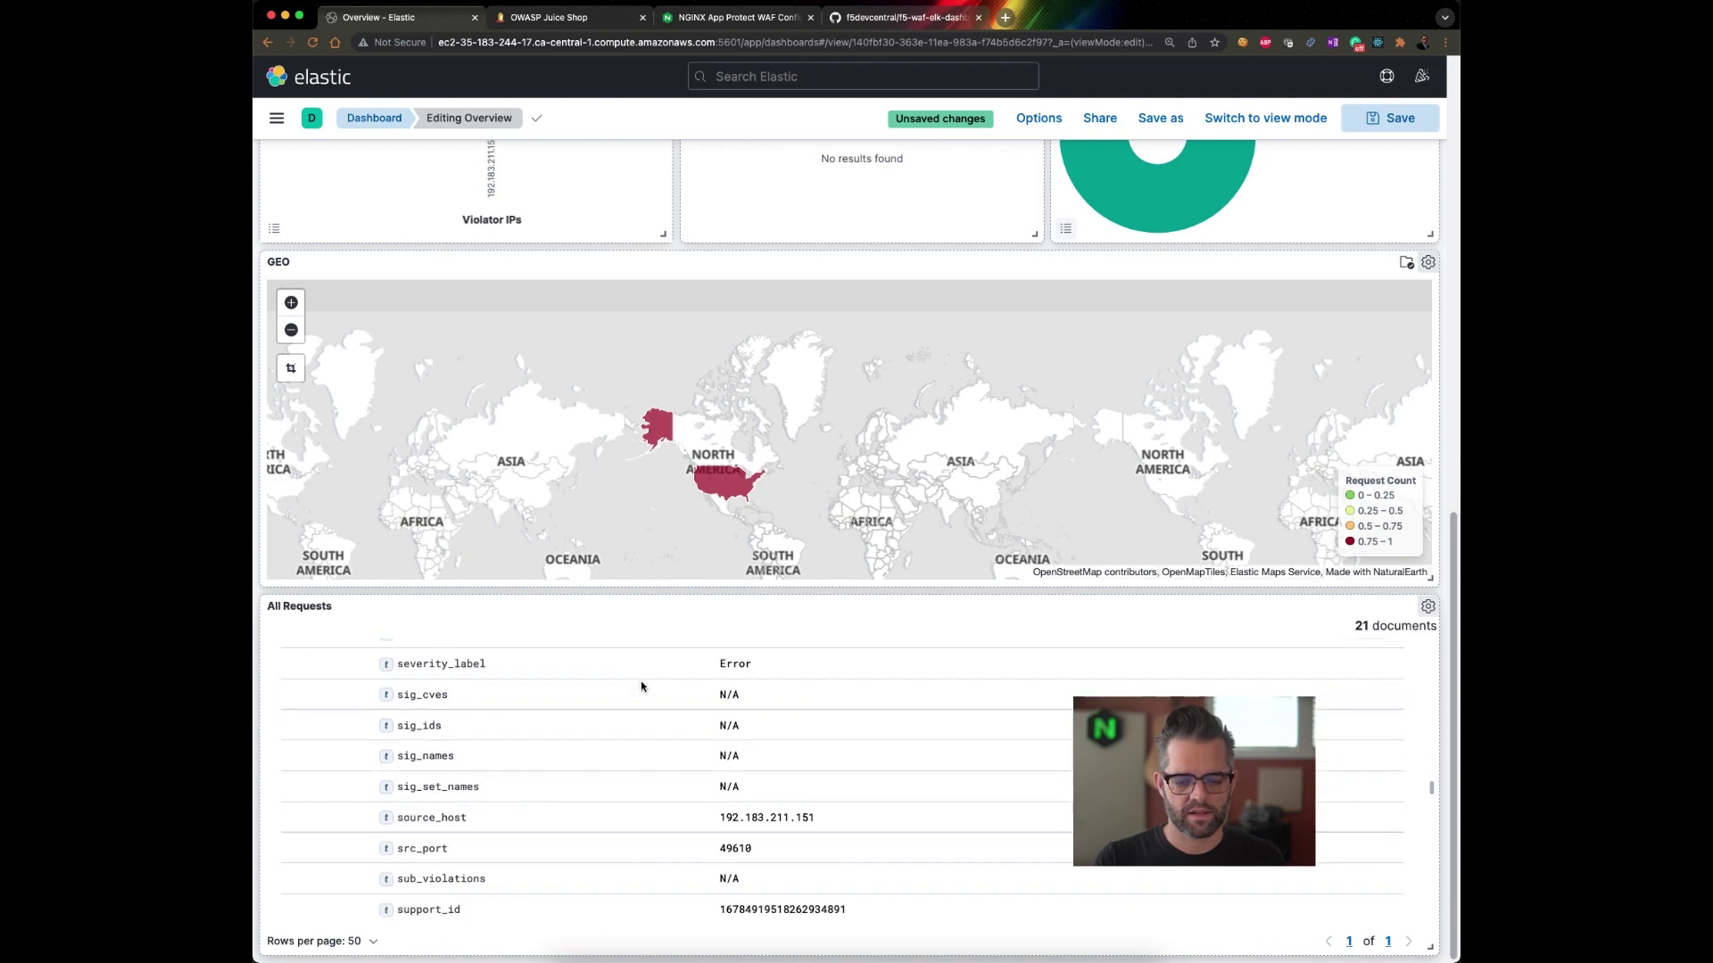
{"action": "scroll", "coordinate": [640, 685], "scroll_direction": "down", "scroll_amount": 6}
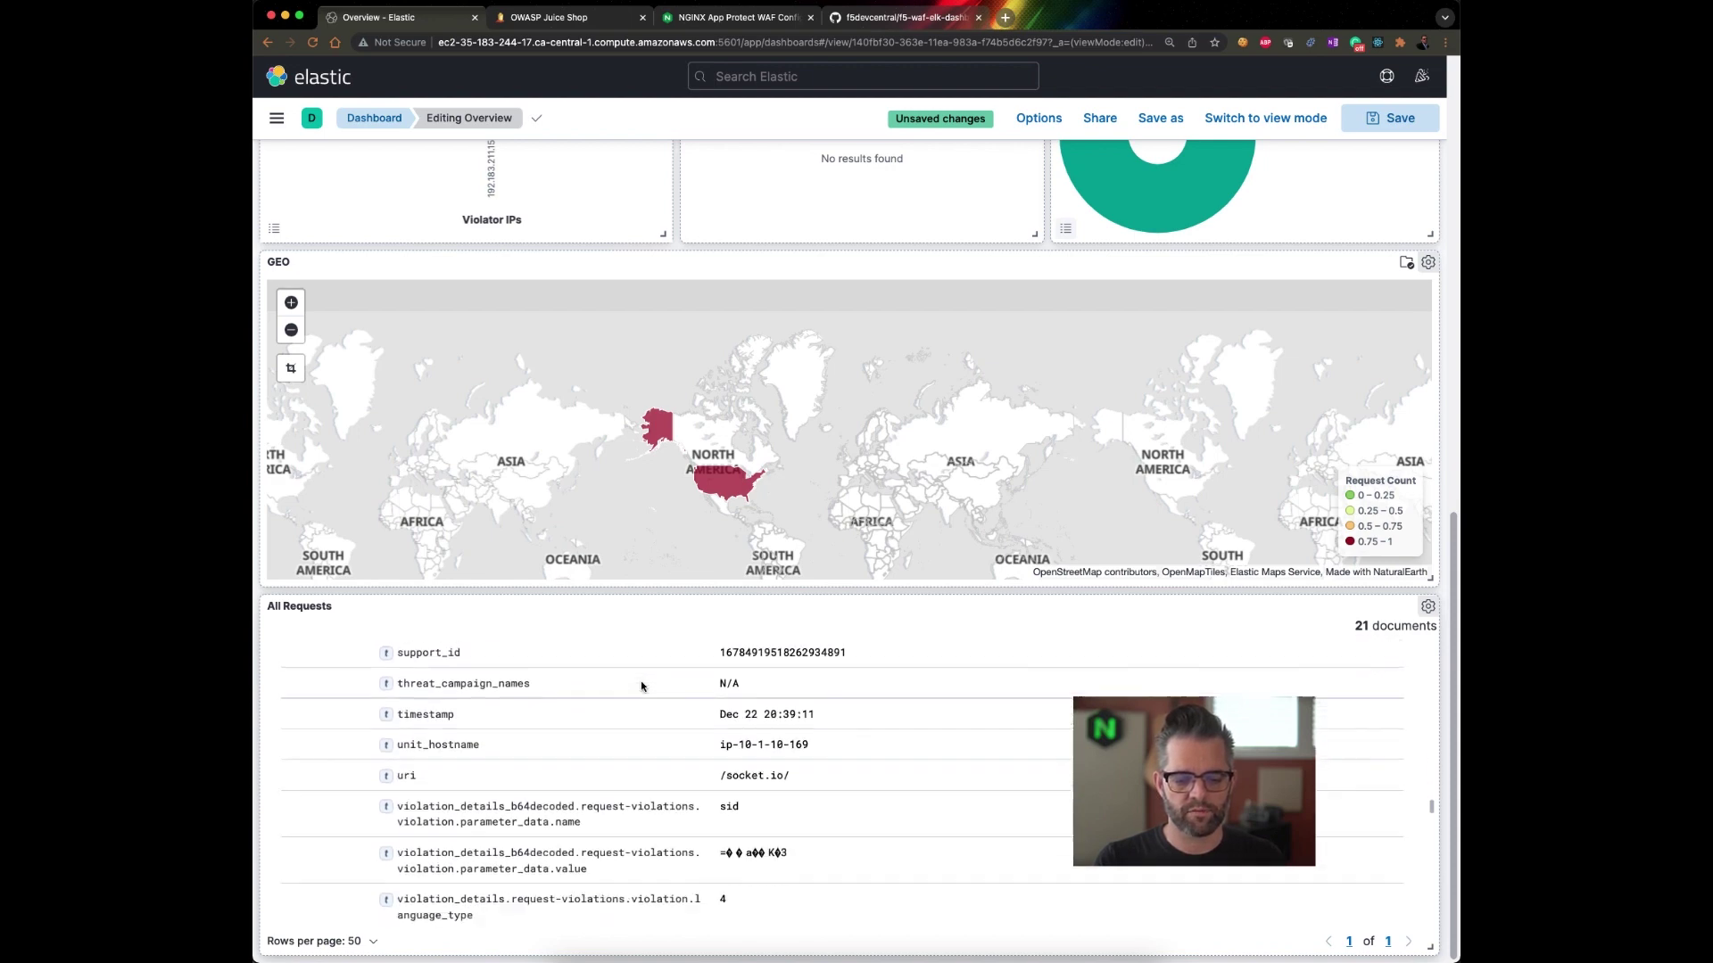
{"action": "scroll", "coordinate": [446, 801], "scroll_direction": "down", "scroll_amount": 2}
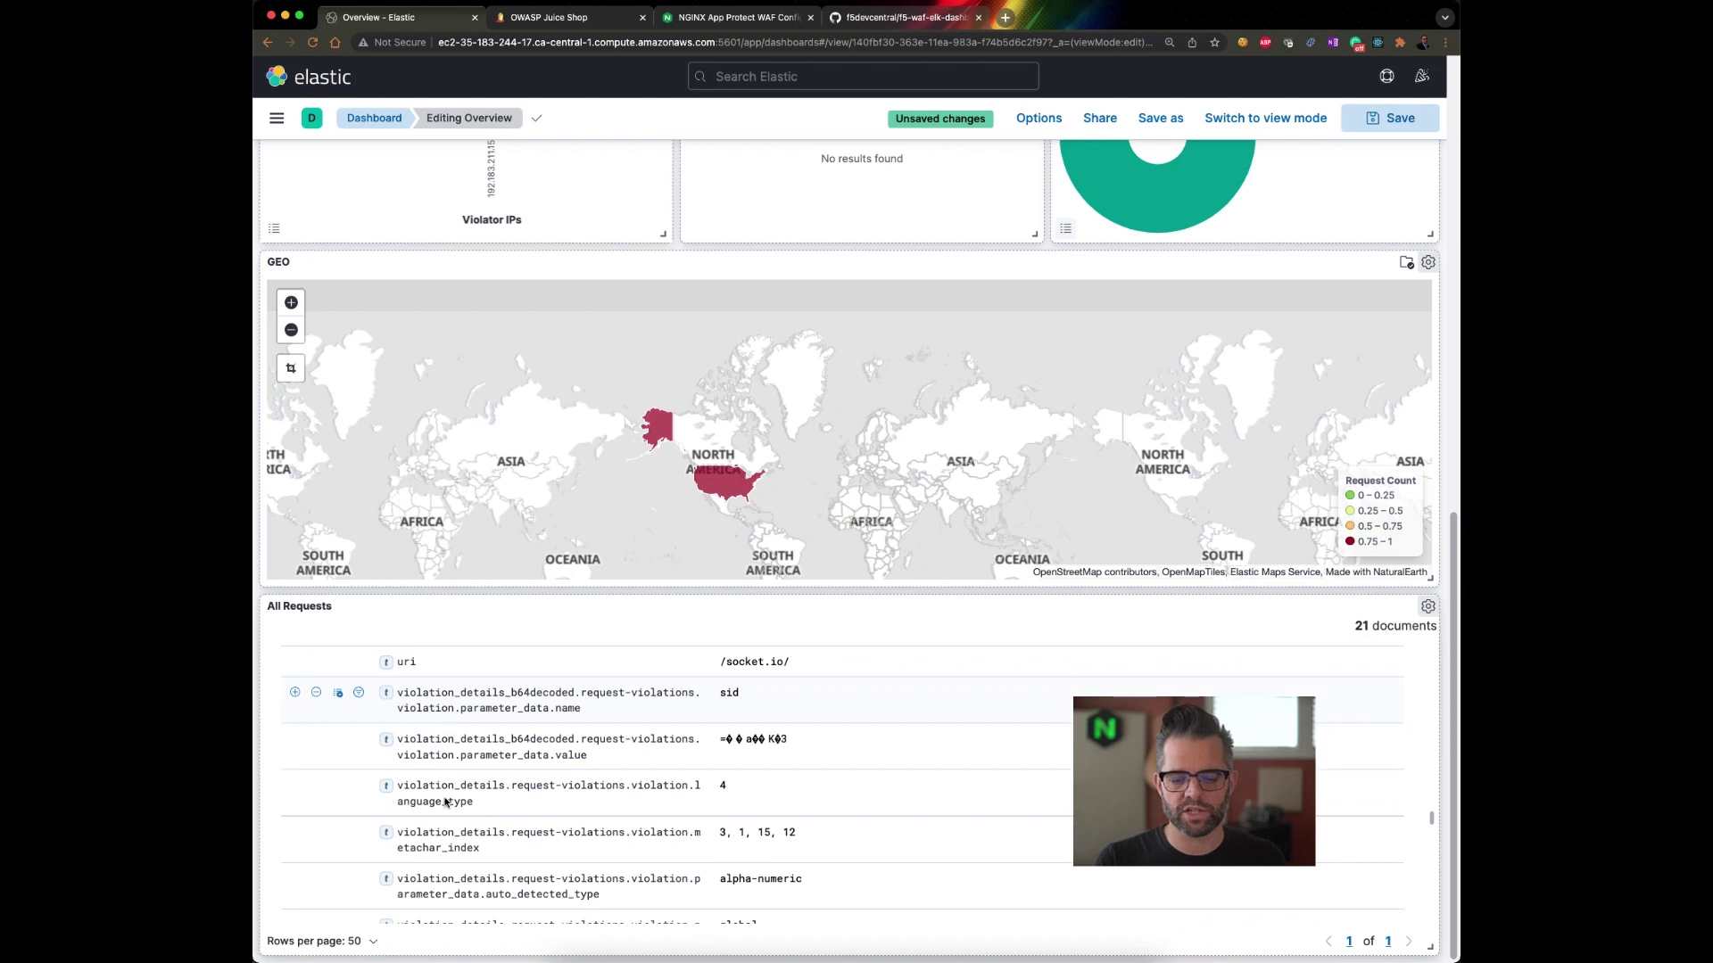
{"action": "scroll", "coordinate": [446, 801], "scroll_direction": "down", "scroll_amount": 4}
{"action": "scroll", "coordinate": [446, 801], "scroll_direction": "up", "scroll_amount": 8}
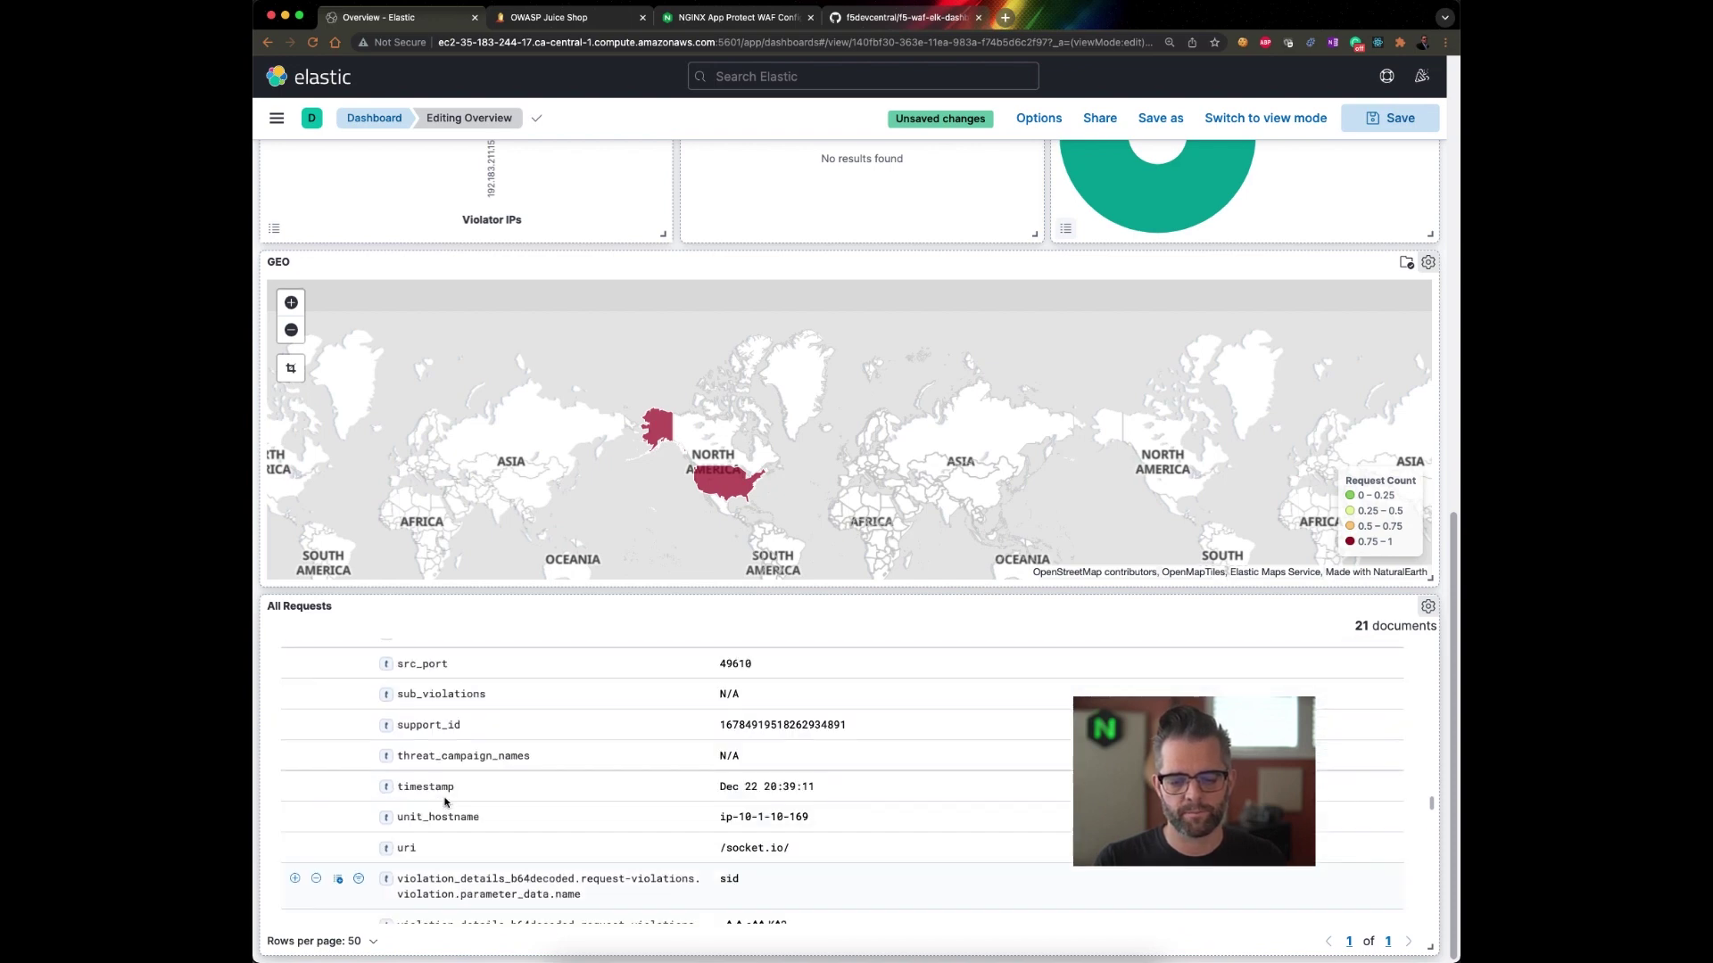
{"action": "scroll", "coordinate": [446, 802], "scroll_direction": "up", "scroll_amount": 5}
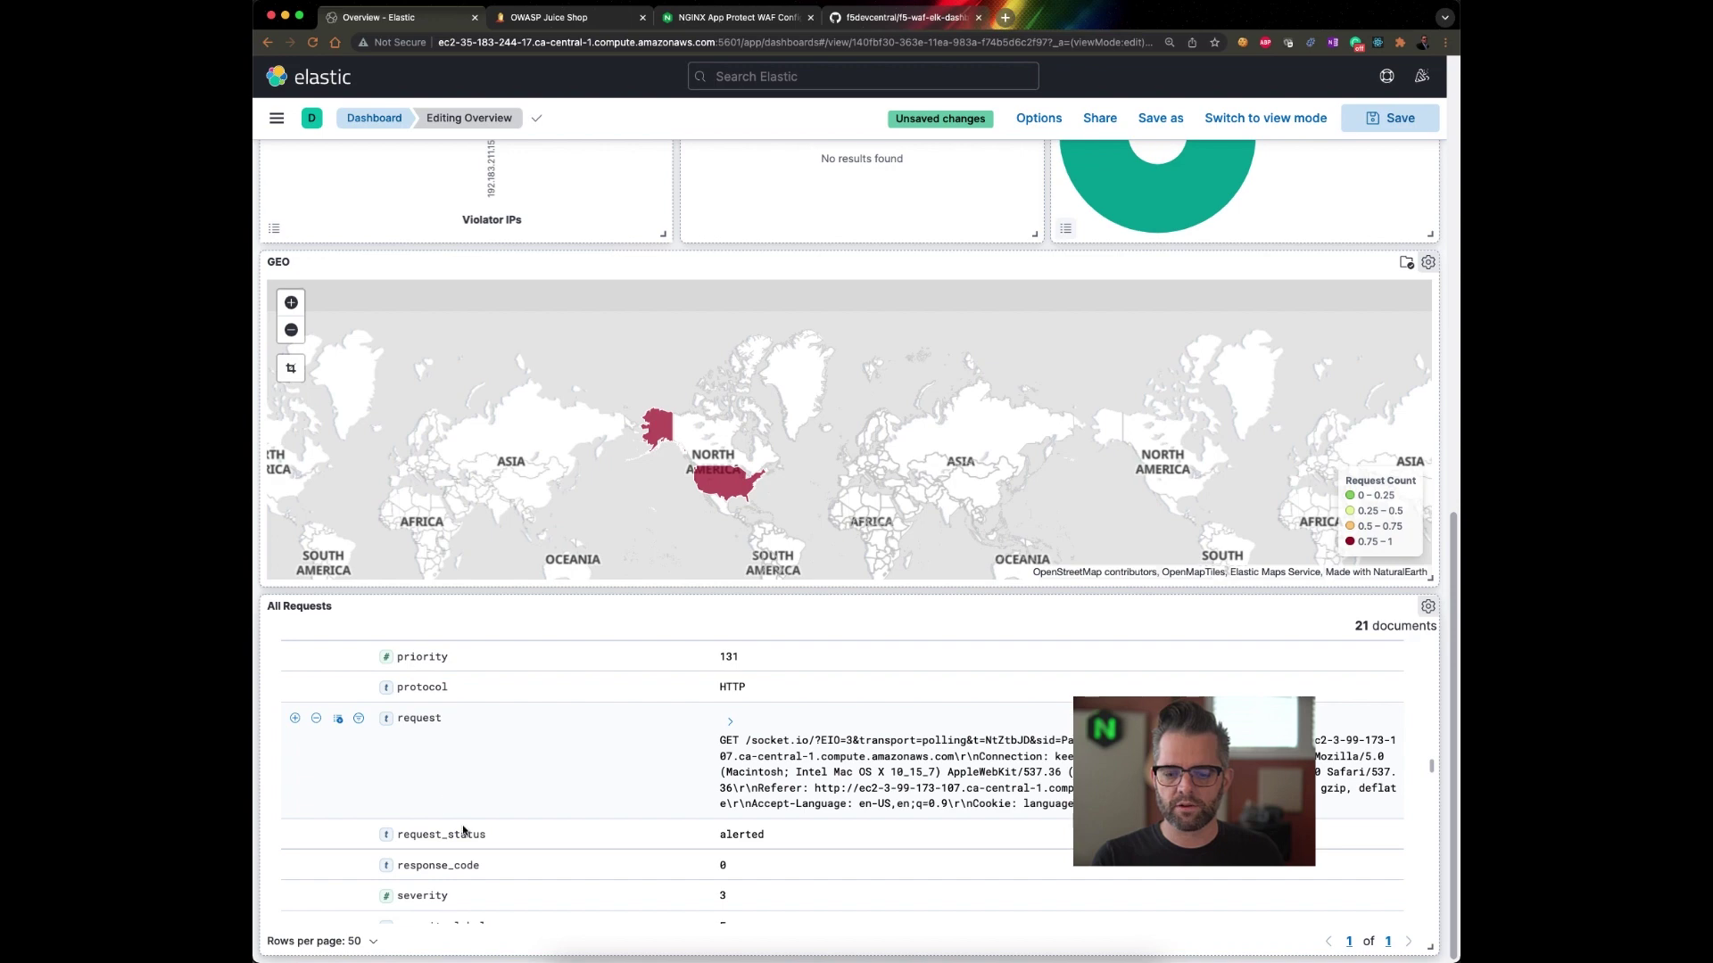
{"action": "scroll", "coordinate": [622, 716], "scroll_direction": "down", "scroll_amount": 2}
{"action": "scroll", "coordinate": [622, 717], "scroll_direction": "down", "scroll_amount": 1}
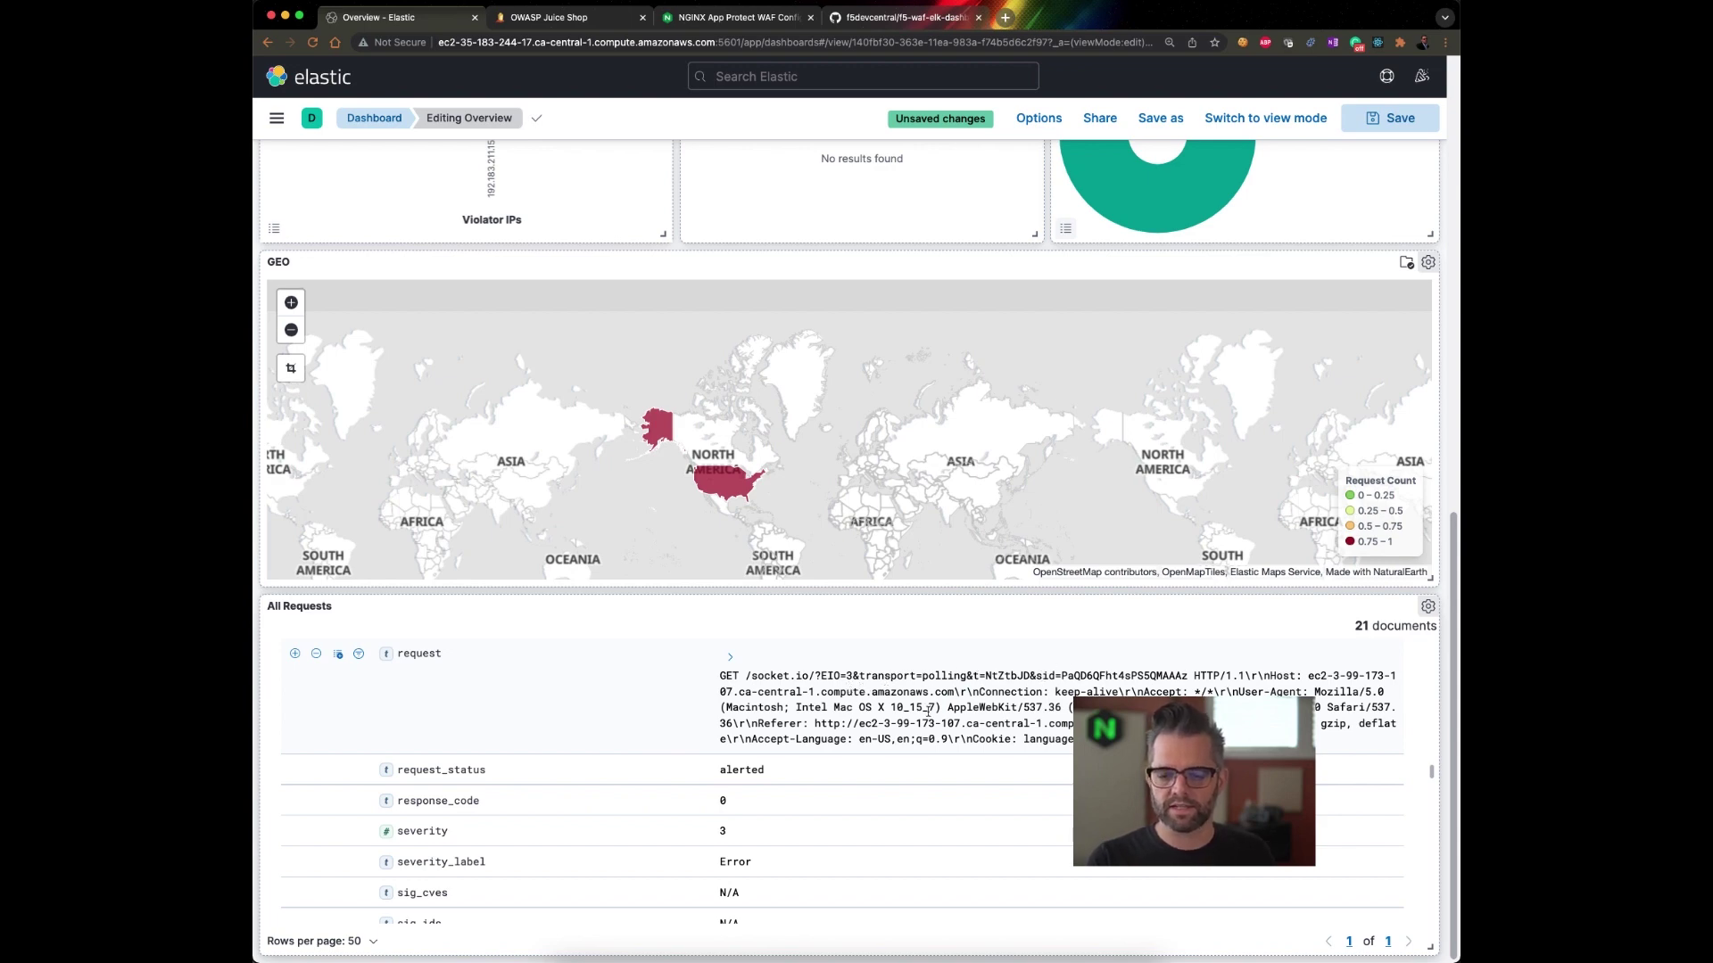
{"action": "scroll", "coordinate": [630, 710], "scroll_direction": "down", "scroll_amount": 1}
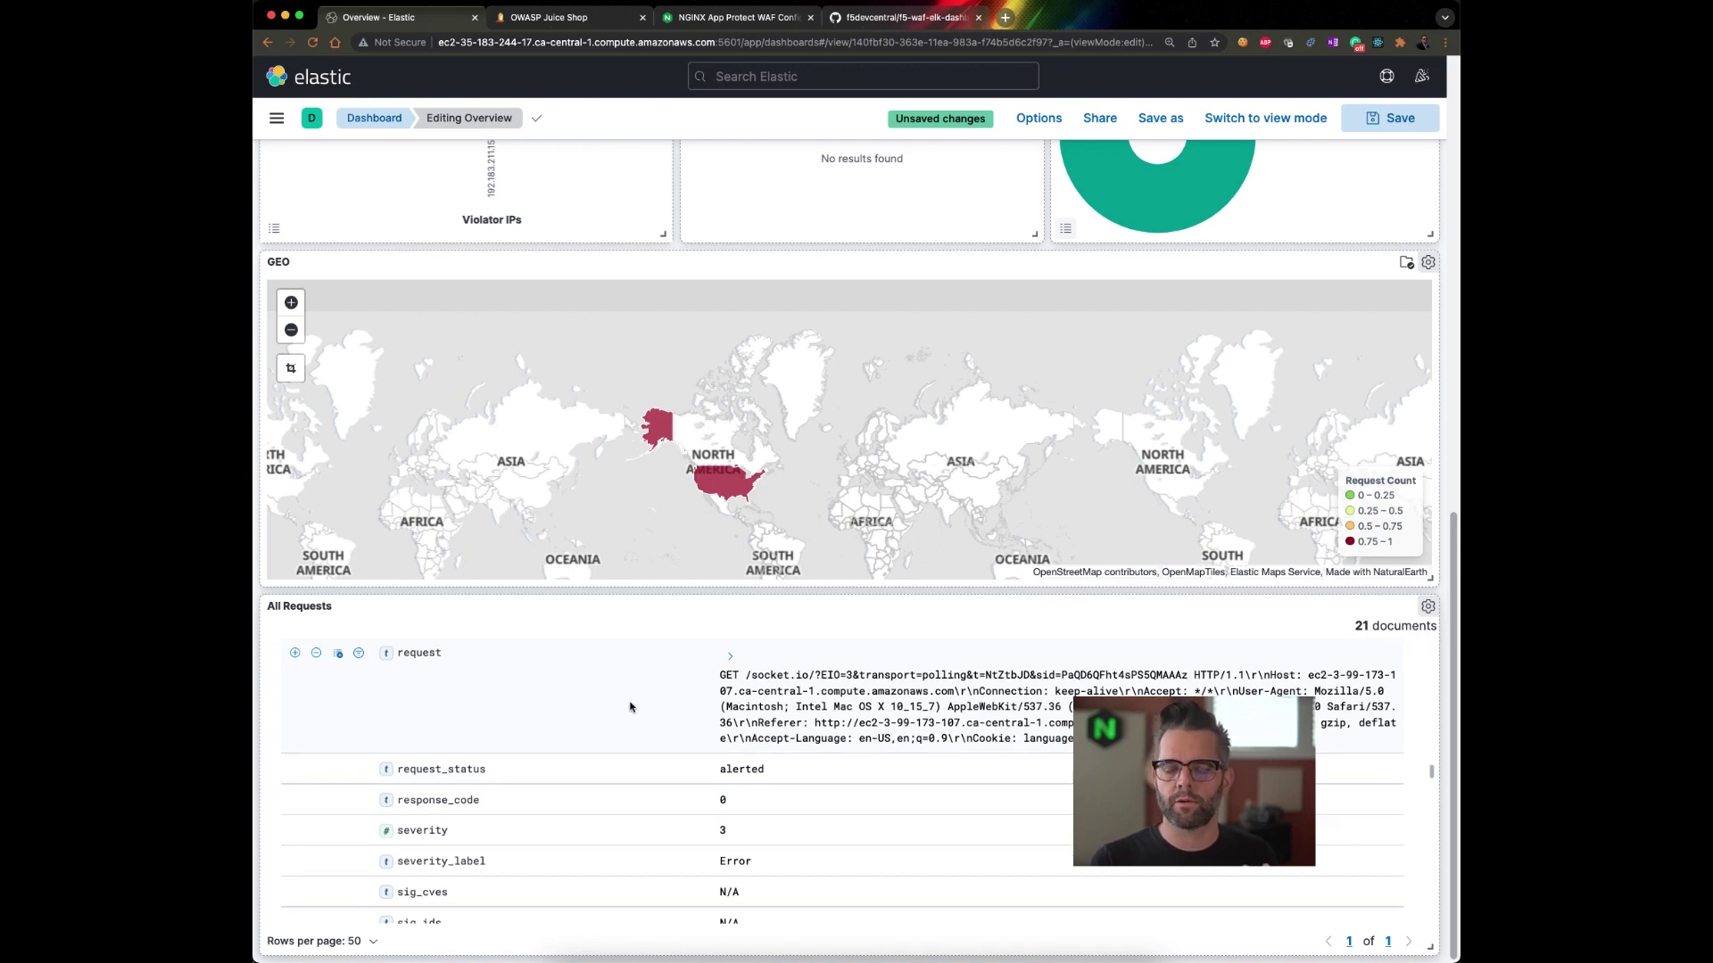
{"action": "scroll", "coordinate": [630, 707], "scroll_direction": "down", "scroll_amount": 5}
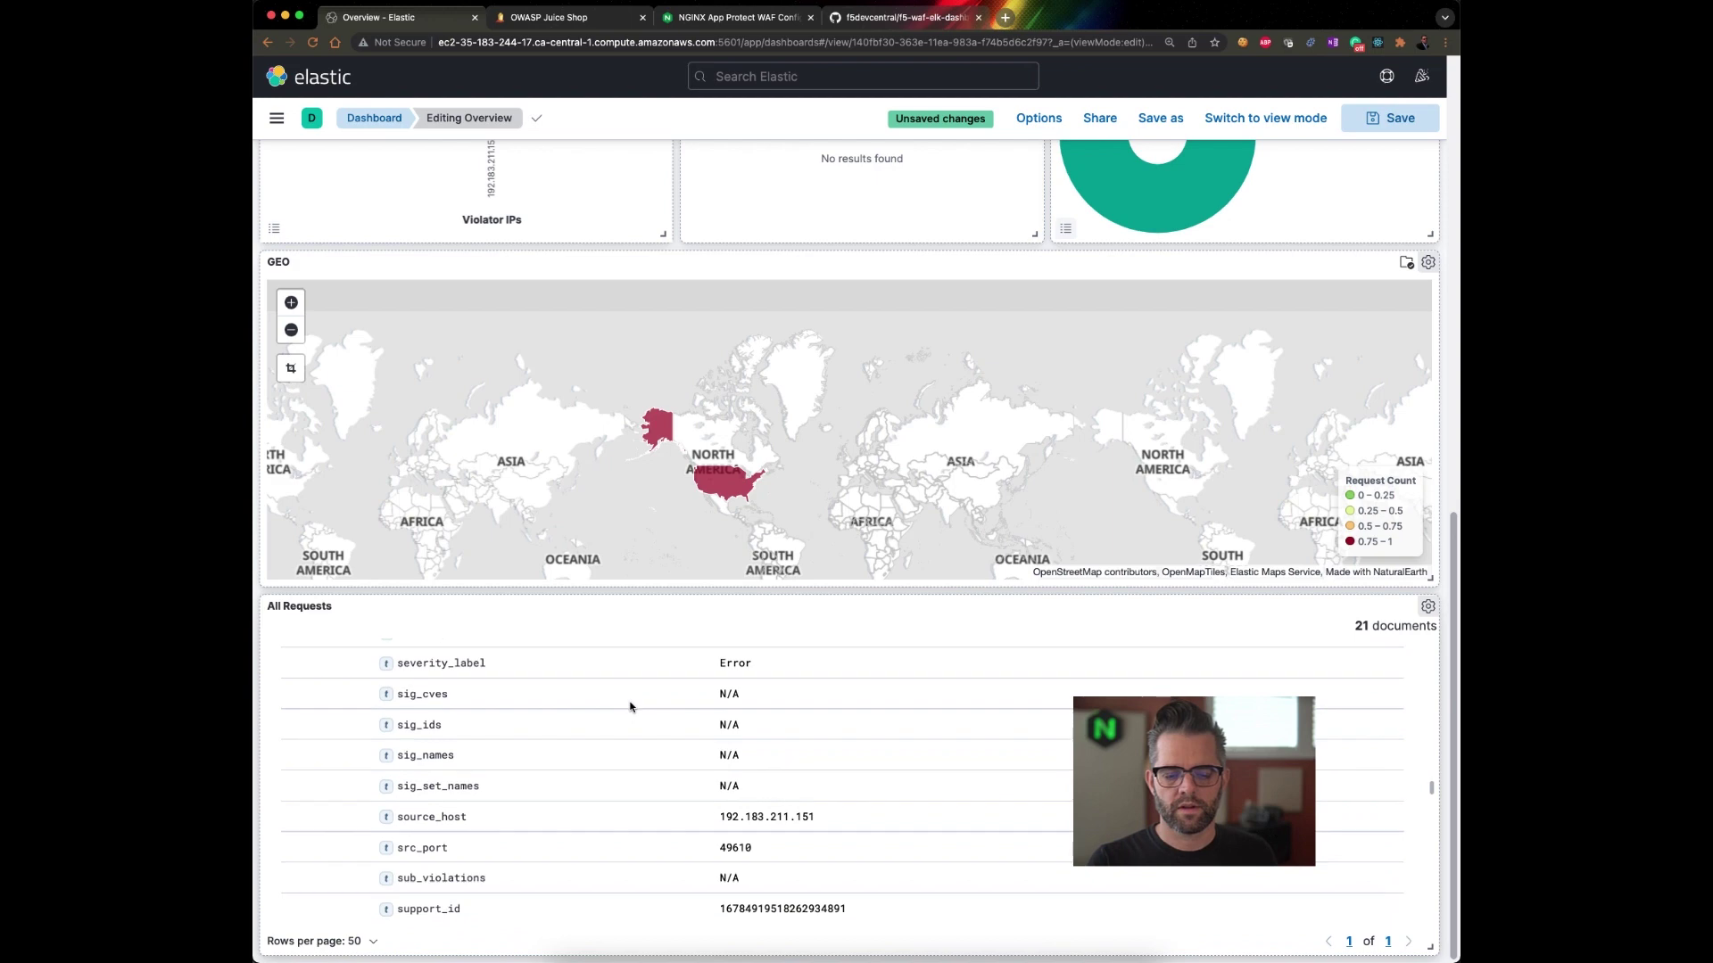
{"action": "scroll", "coordinate": [630, 707], "scroll_direction": "down", "scroll_amount": 4}
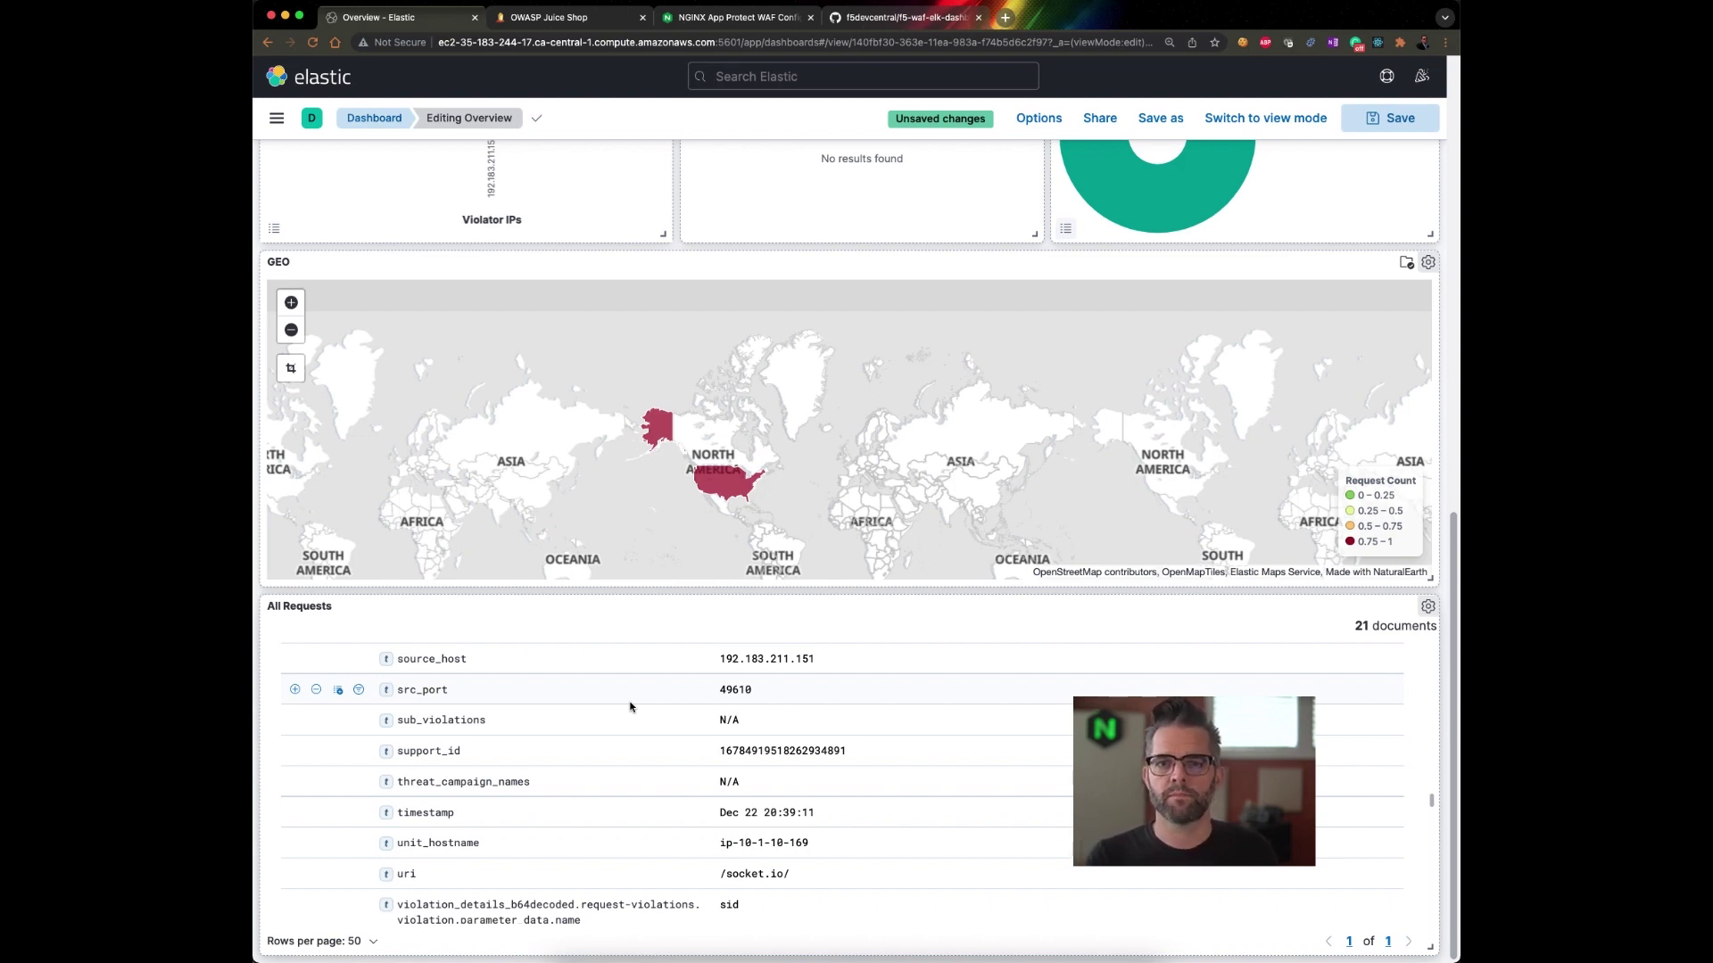
{"action": "scroll", "coordinate": [629, 706], "scroll_direction": "down", "scroll_amount": 5}
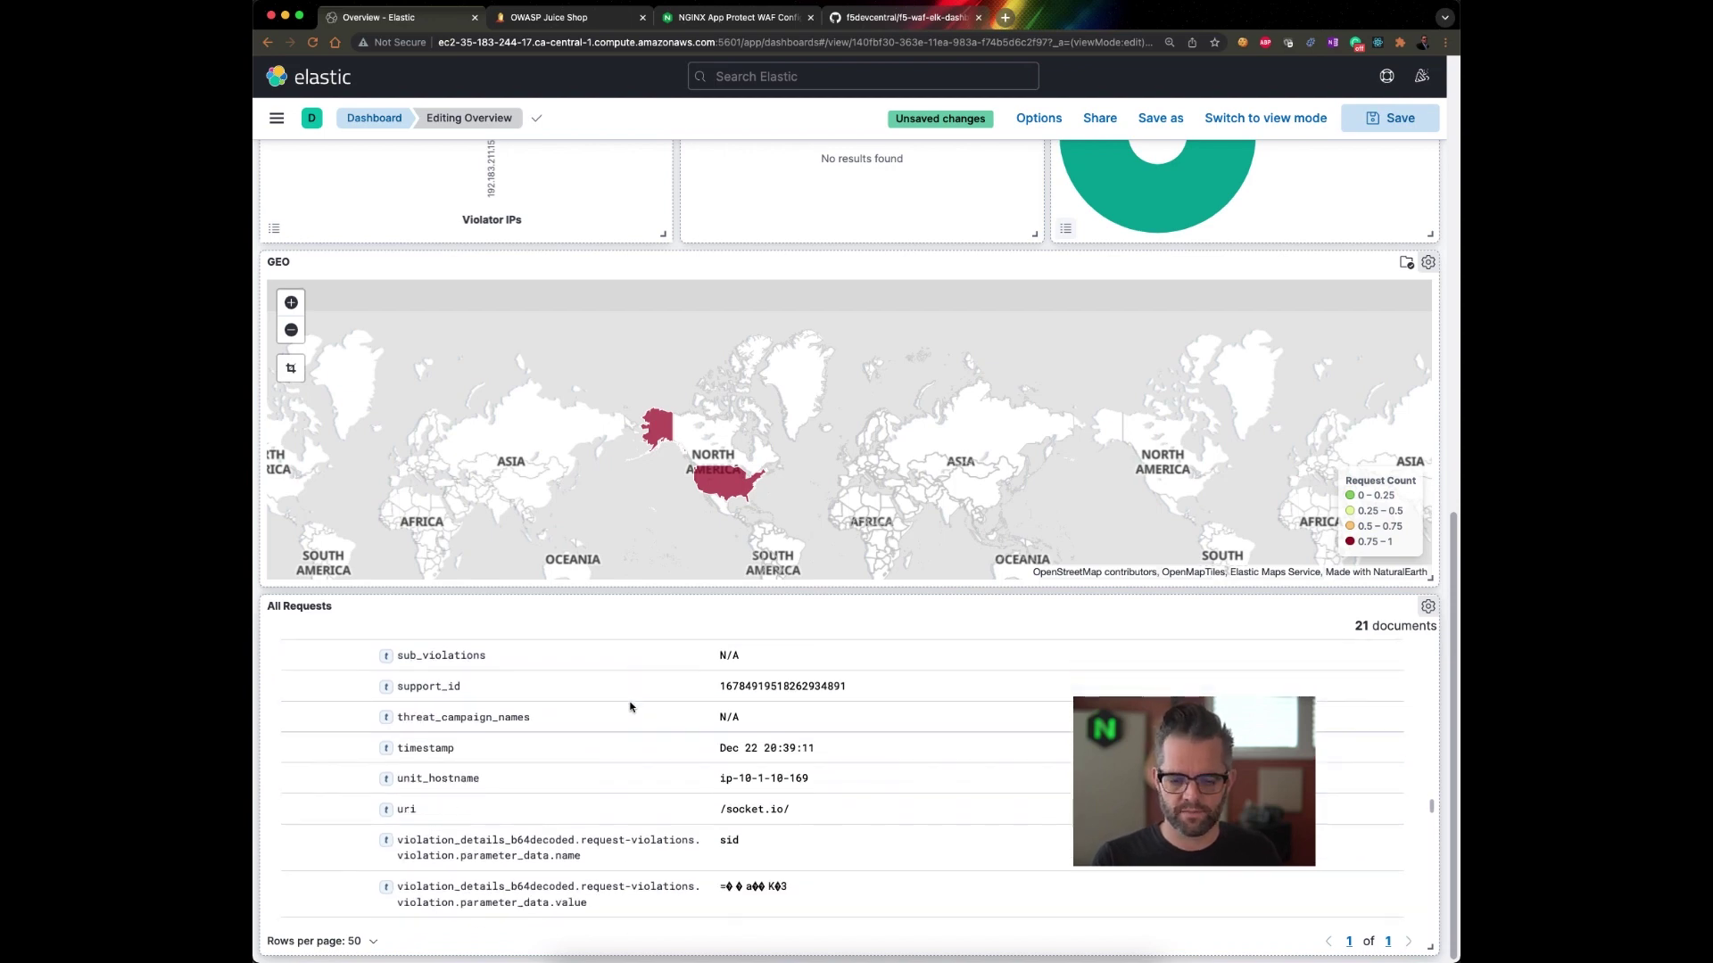
{"action": "scroll", "coordinate": [630, 706], "scroll_direction": "down", "scroll_amount": 3}
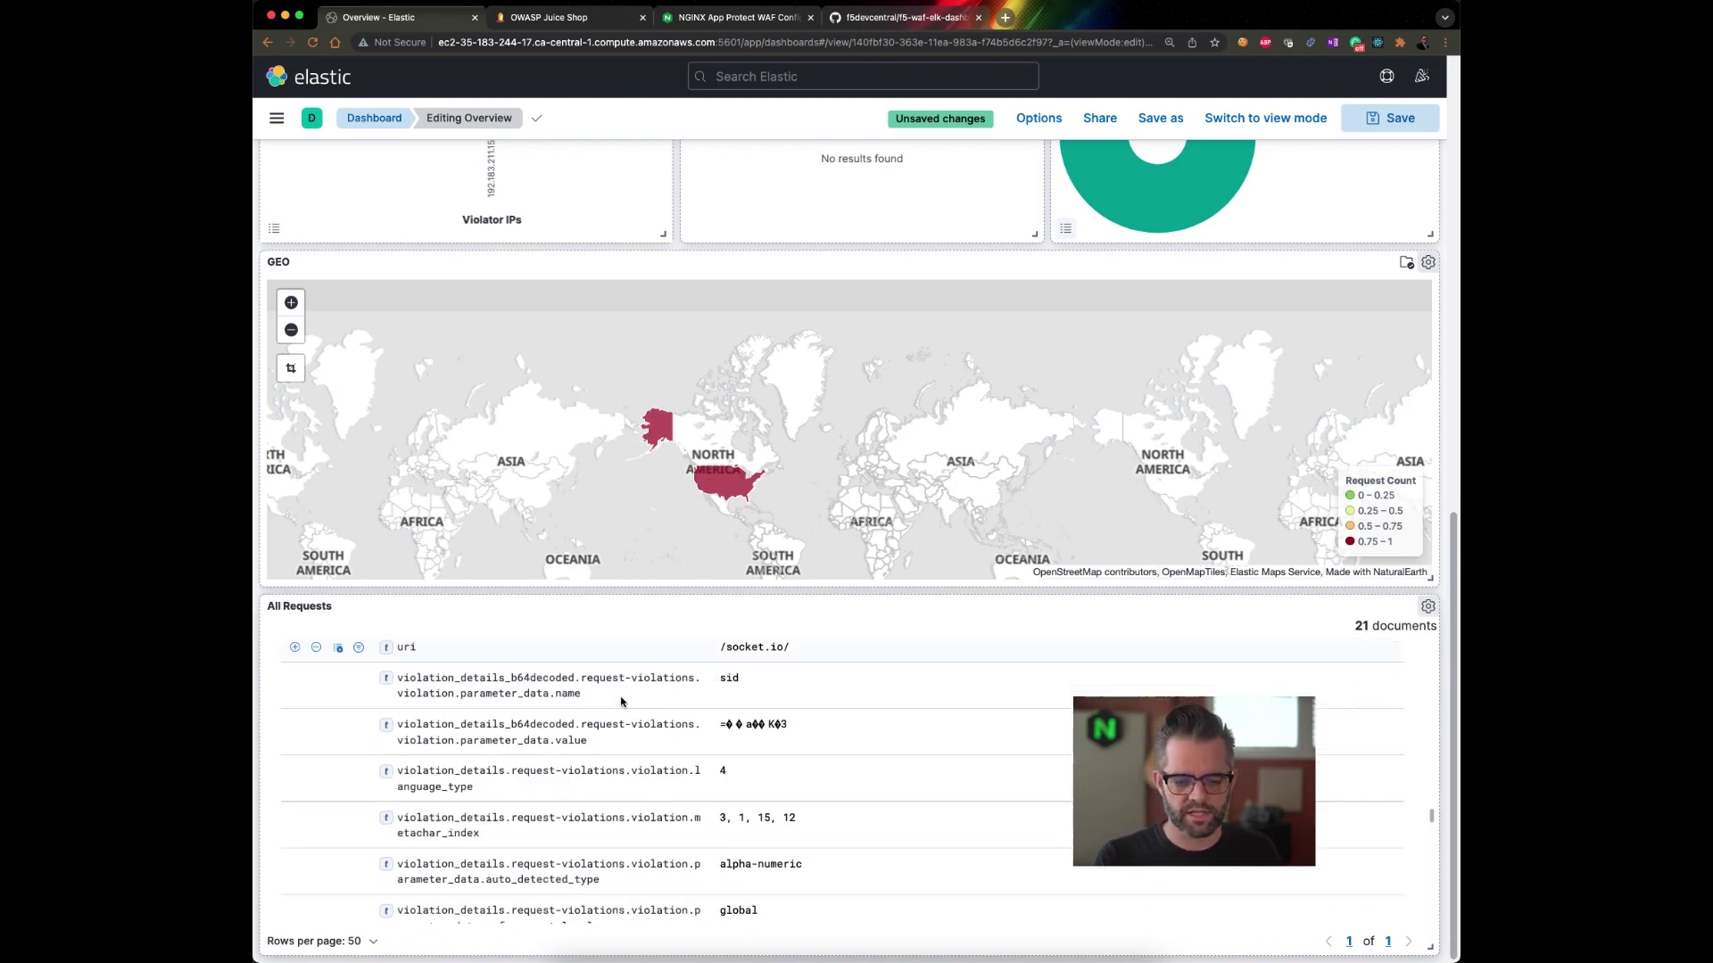
{"action": "scroll", "coordinate": [622, 702], "scroll_direction": "up", "scroll_amount": 2}
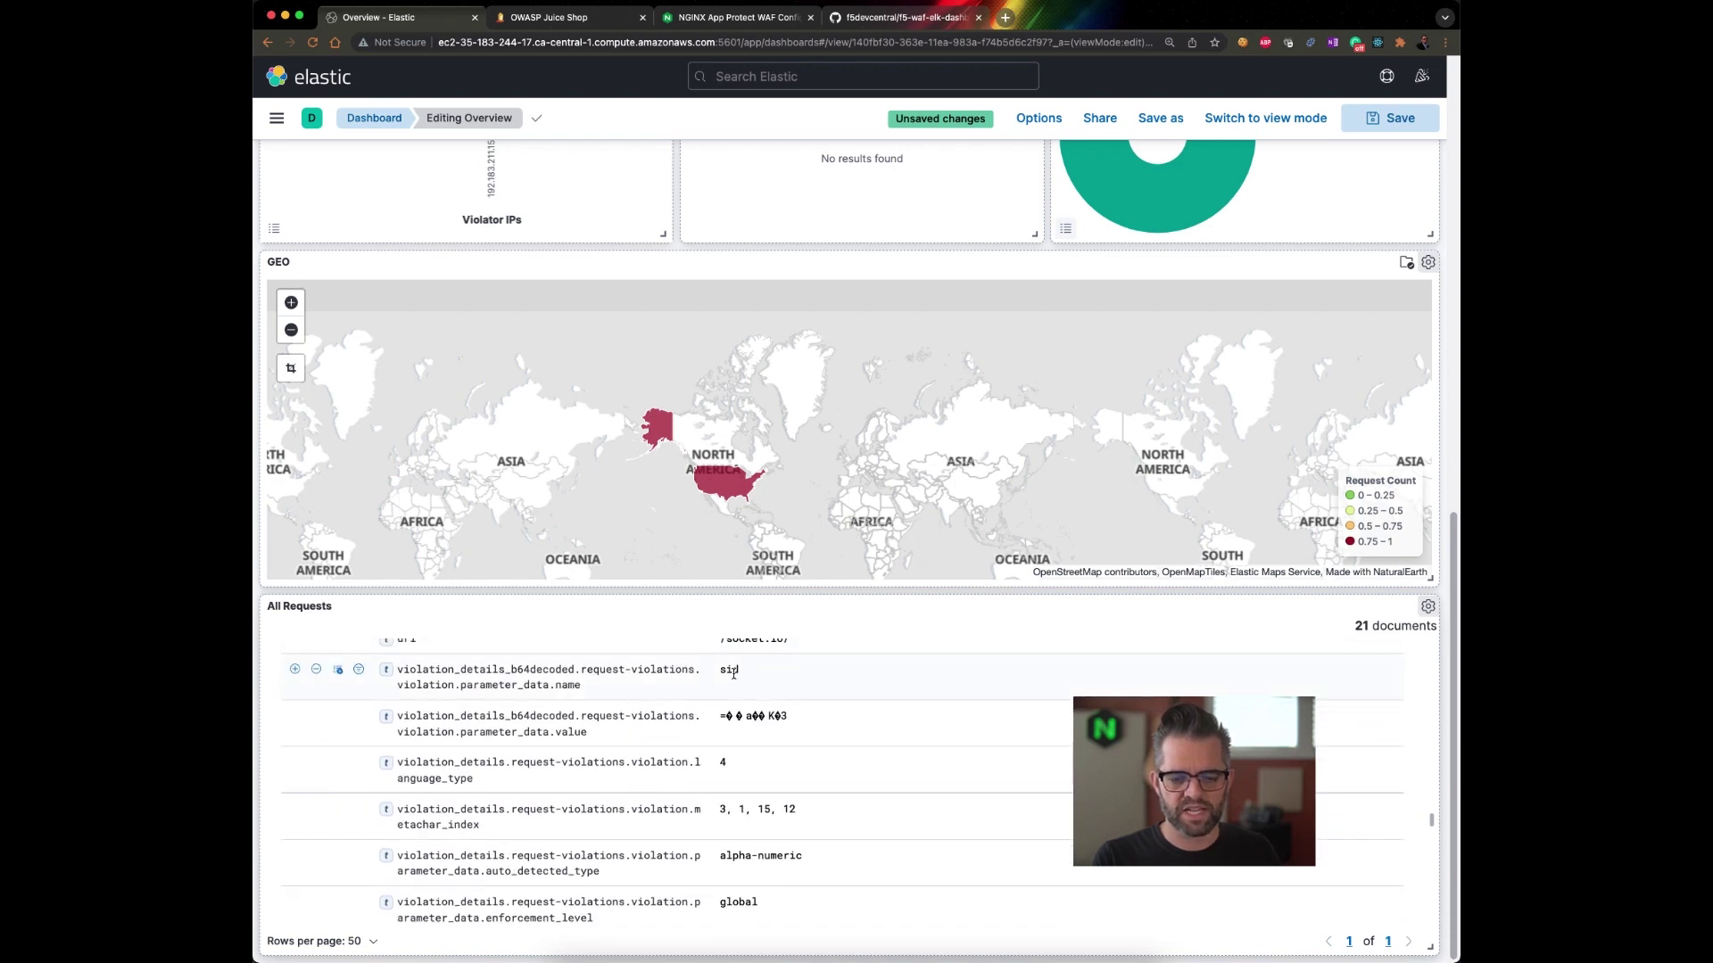
{"action": "scroll", "coordinate": [725, 678], "scroll_direction": "down", "scroll_amount": 2}
{"action": "scroll", "coordinate": [745, 749], "scroll_direction": "down", "scroll_amount": 5}
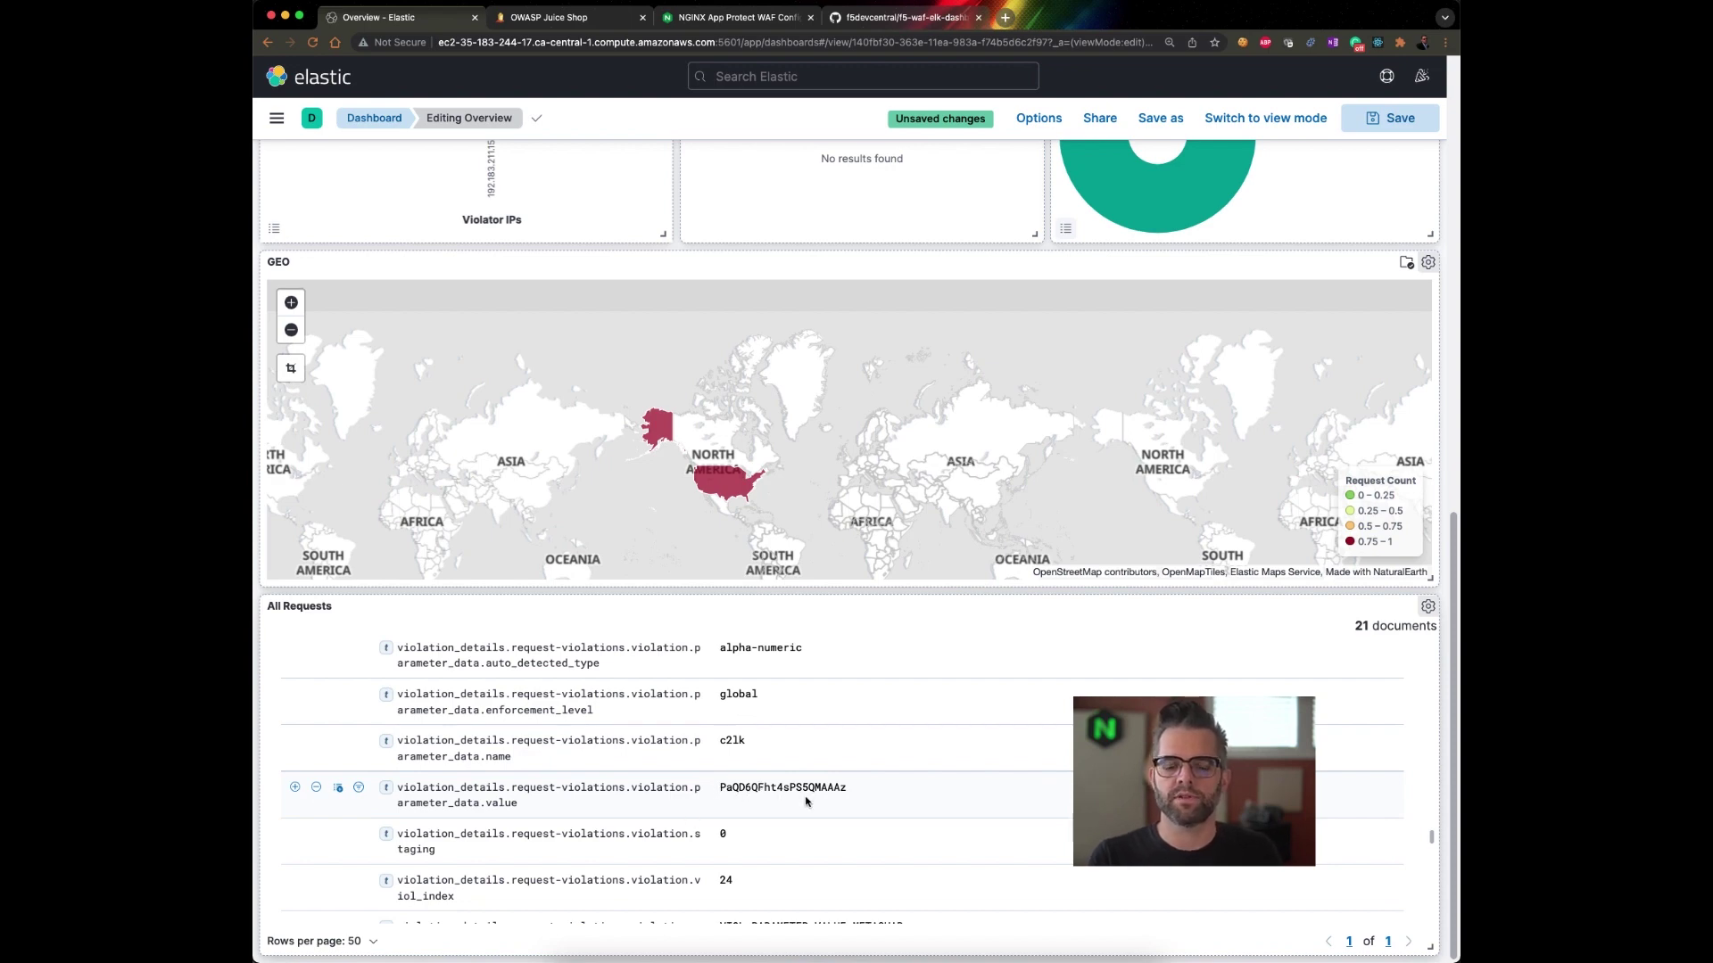
{"action": "scroll", "coordinate": [856, 805], "scroll_direction": "down", "scroll_amount": 1}
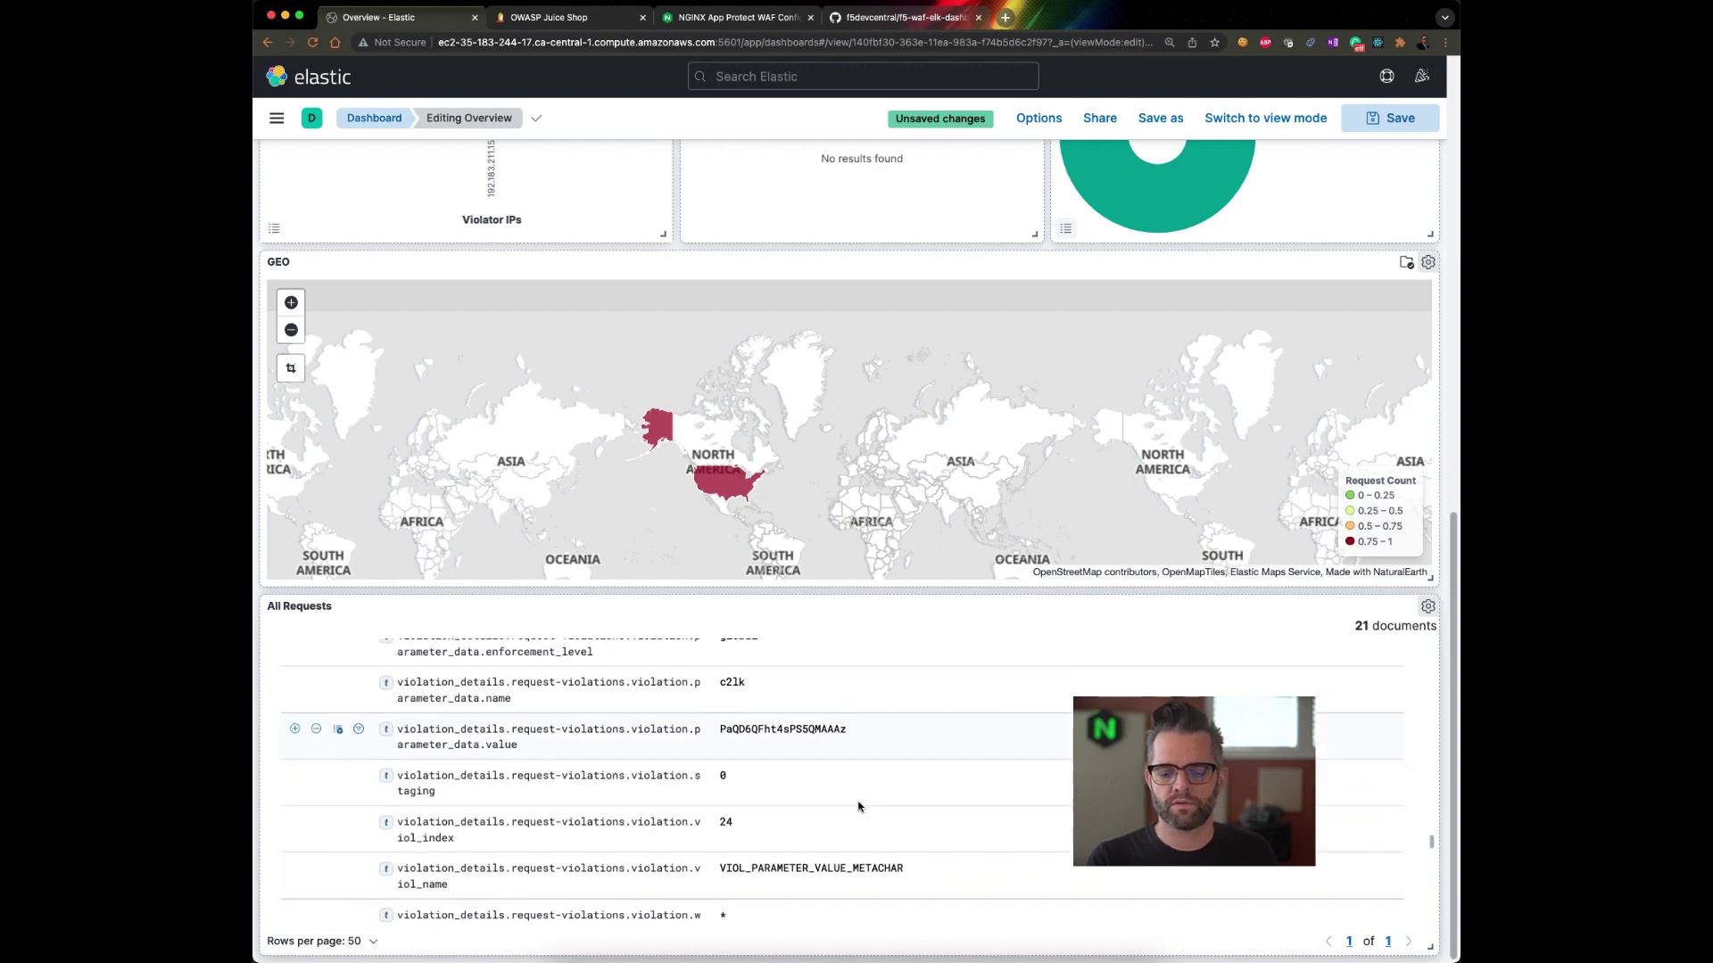
{"action": "scroll", "coordinate": [858, 806], "scroll_direction": "down", "scroll_amount": 3}
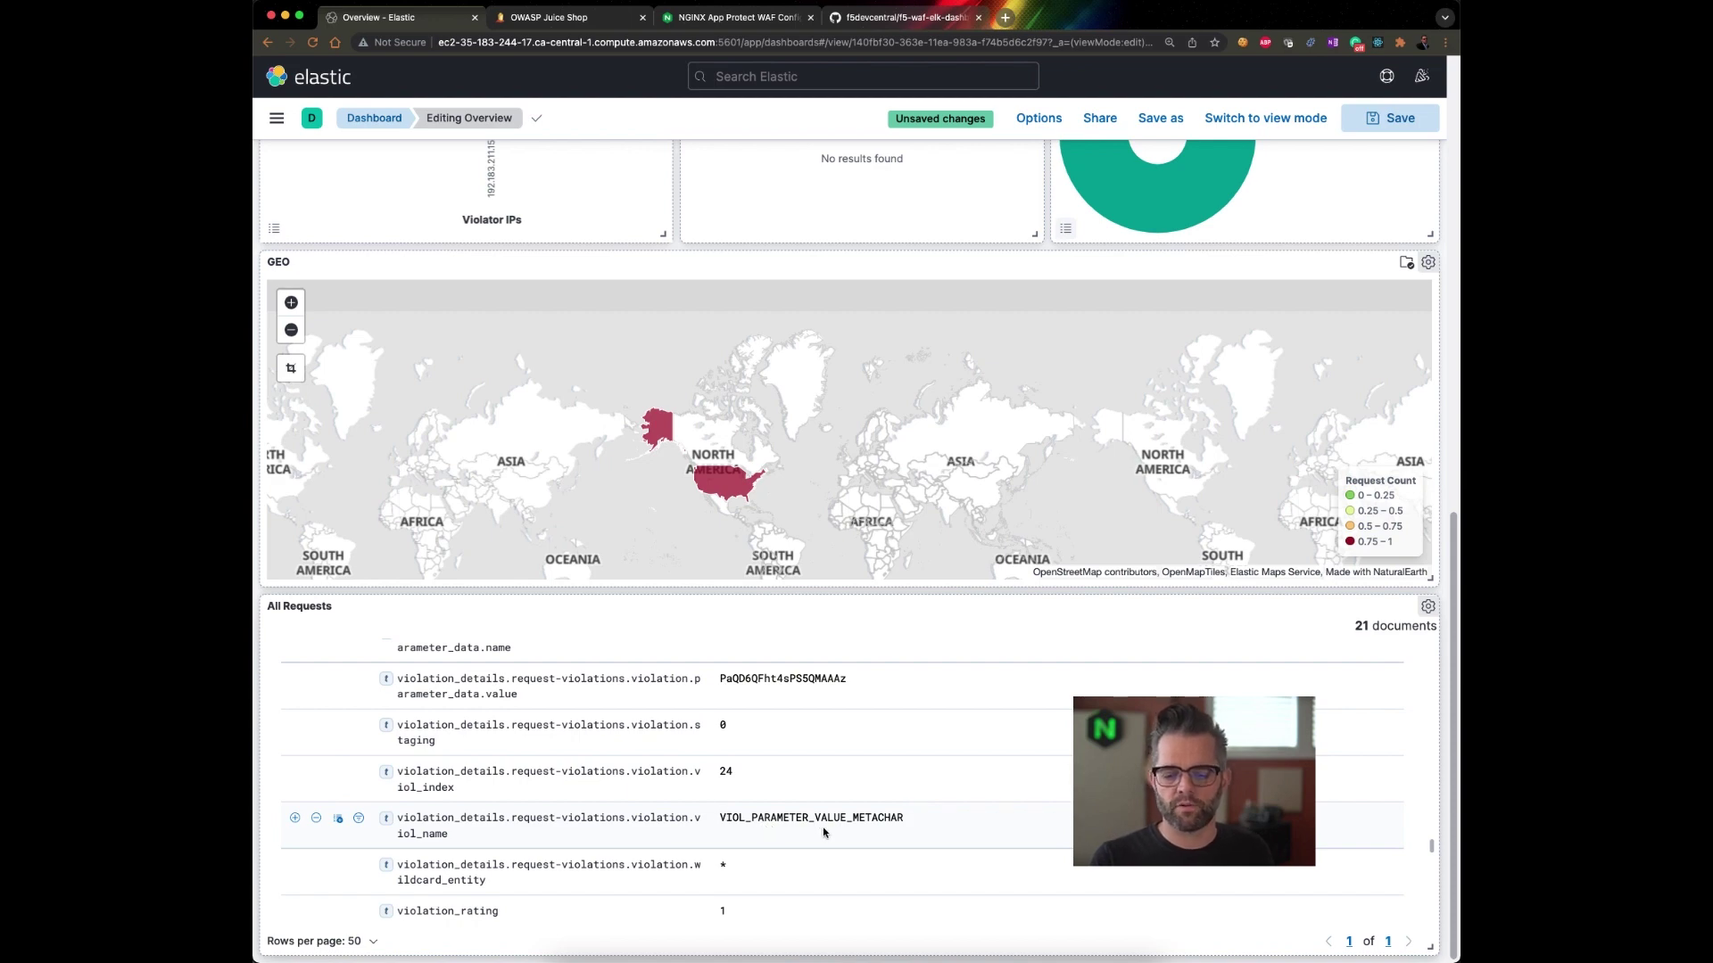
{"action": "scroll", "coordinate": [846, 758], "scroll_direction": "up", "scroll_amount": 1}
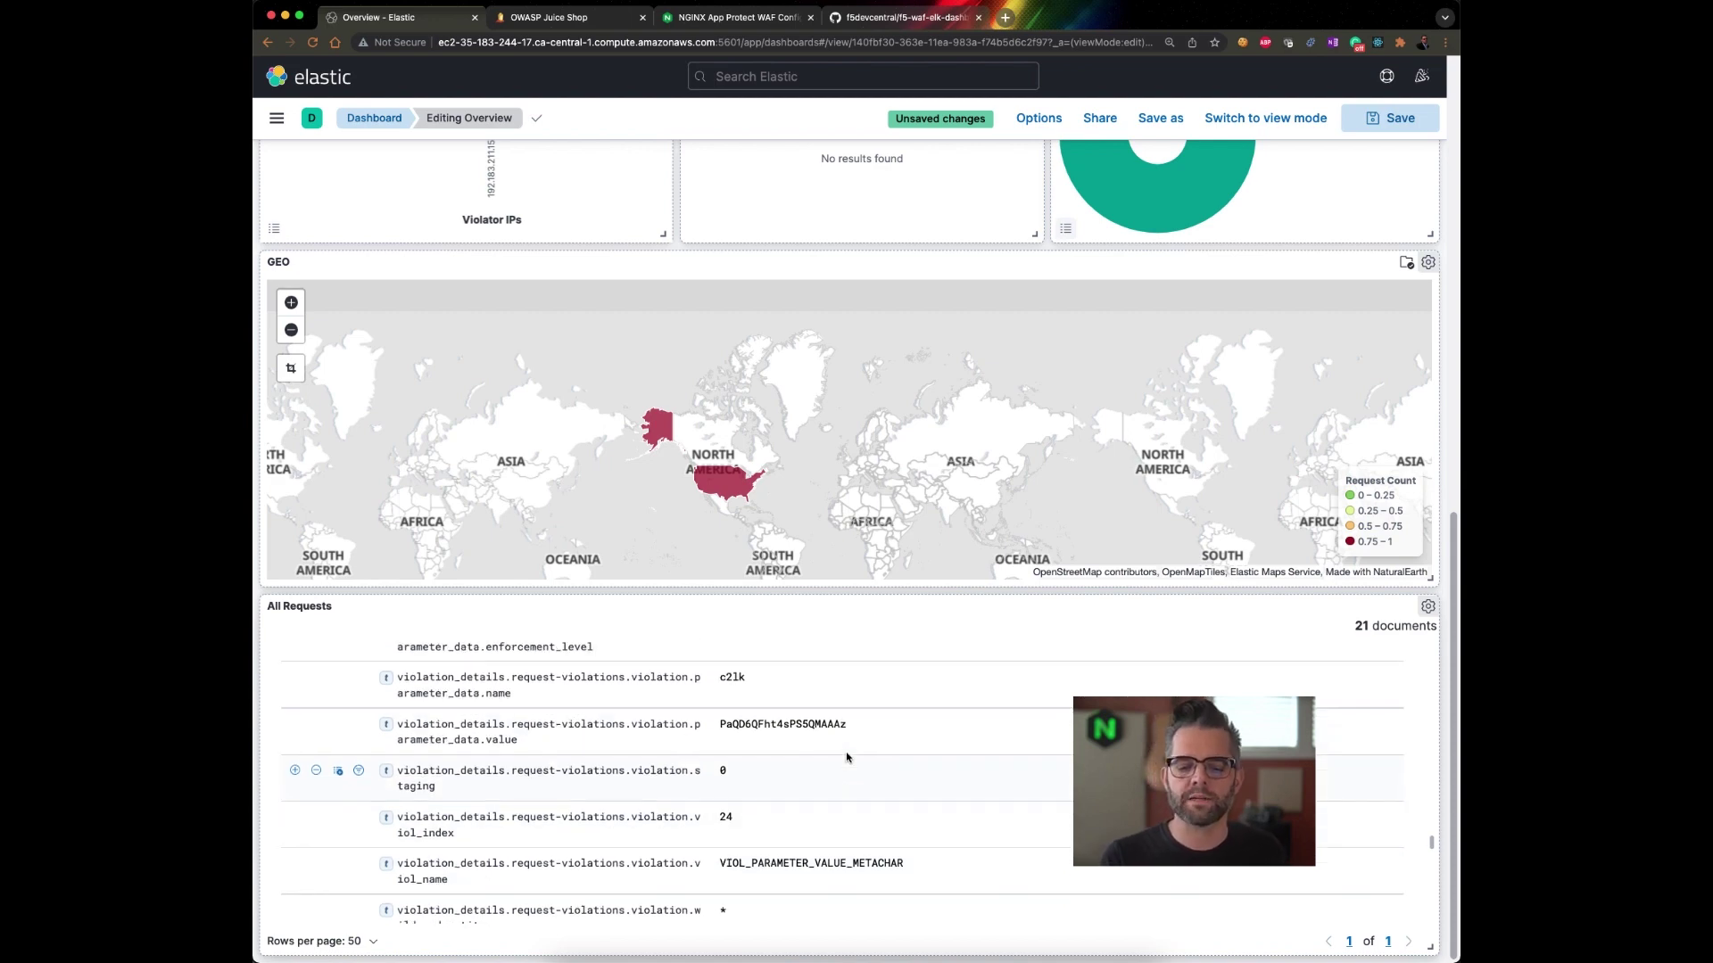
{"action": "scroll", "coordinate": [749, 729], "scroll_direction": "down", "scroll_amount": 1}
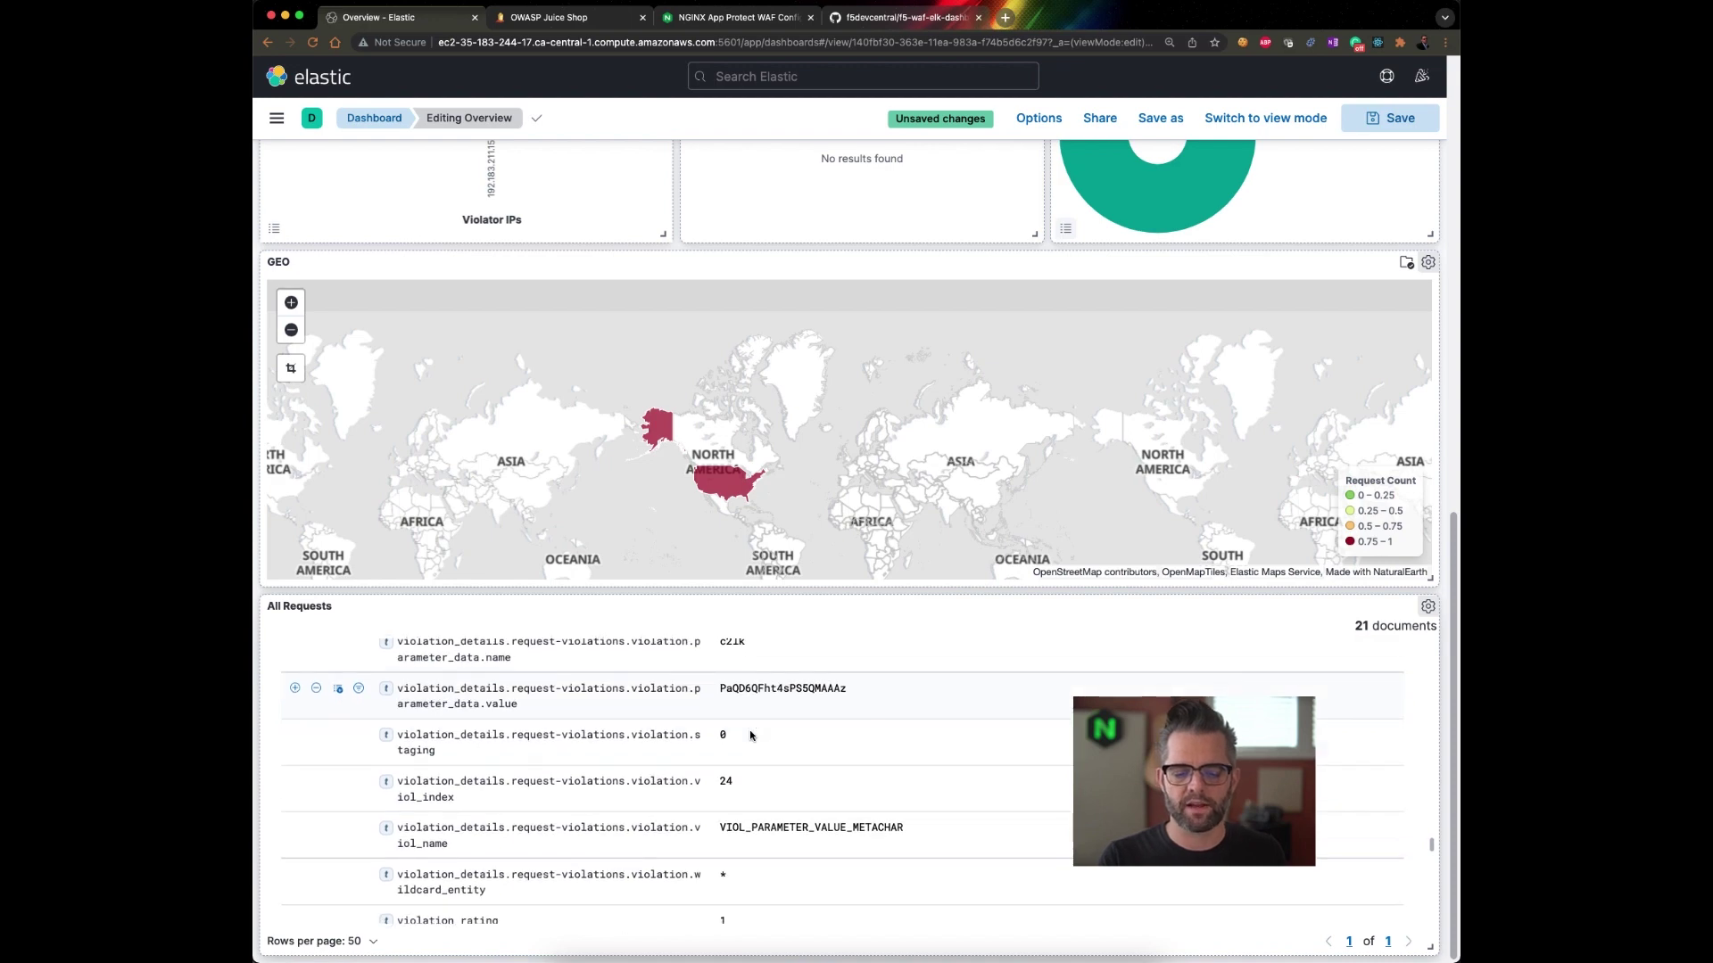
{"action": "scroll", "coordinate": [749, 734], "scroll_direction": "up", "scroll_amount": 2}
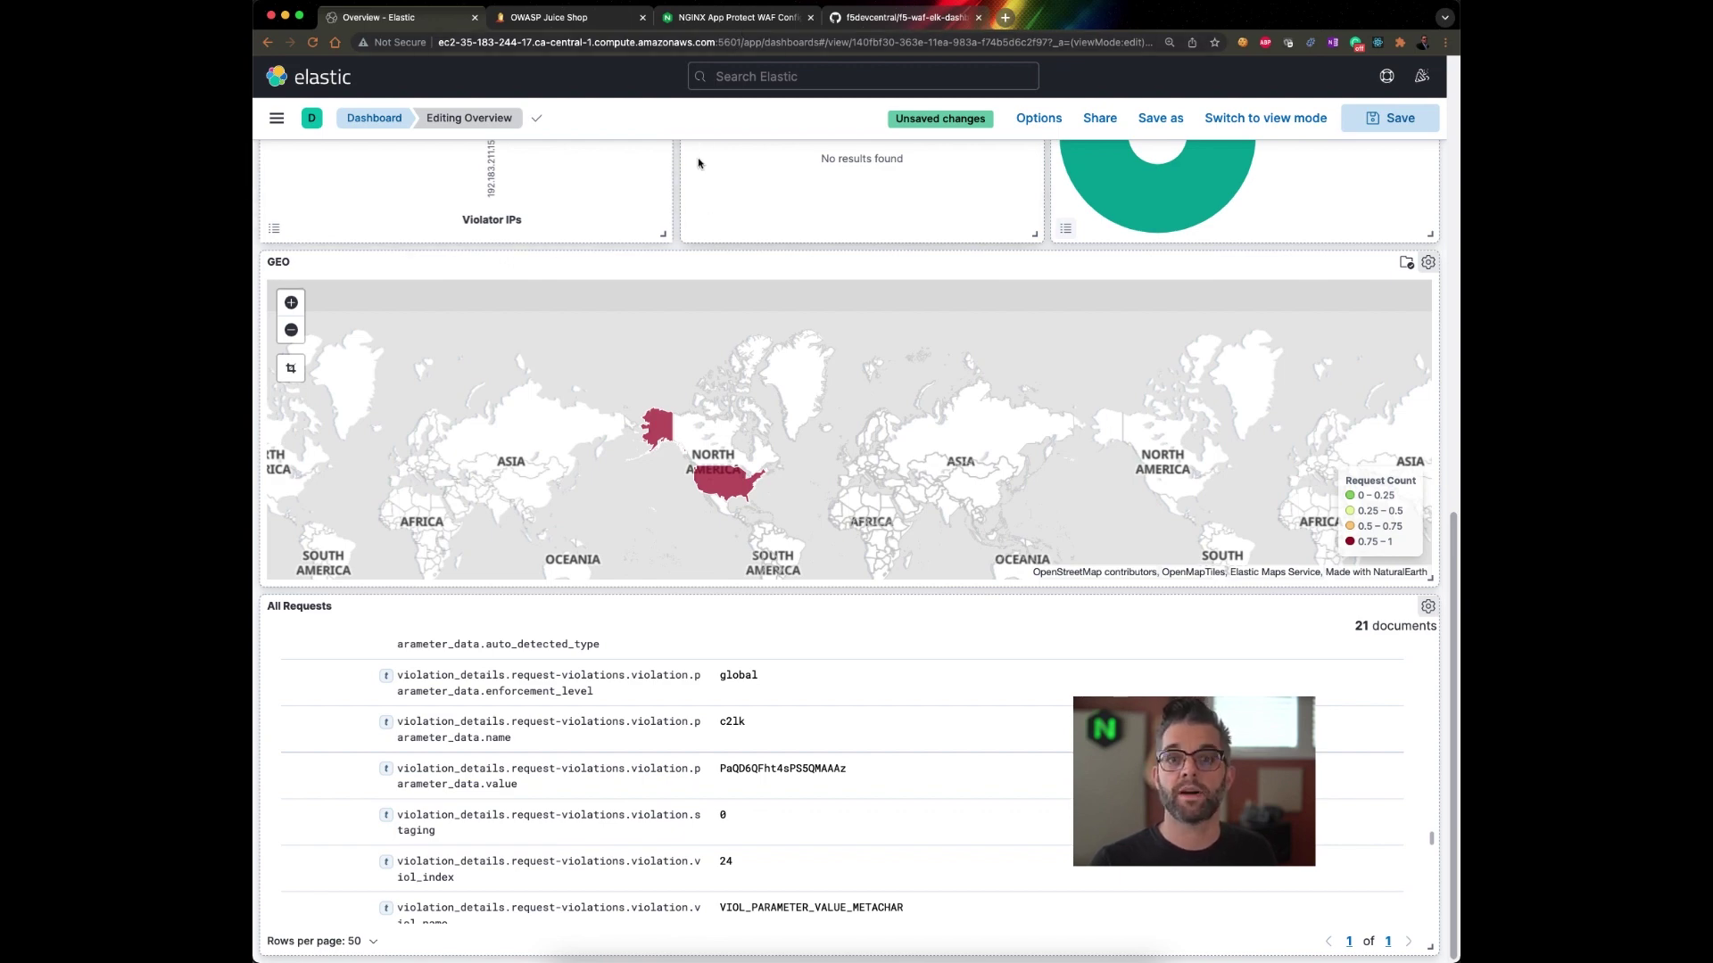
{"action": "left_click", "coordinate": [735, 17]}
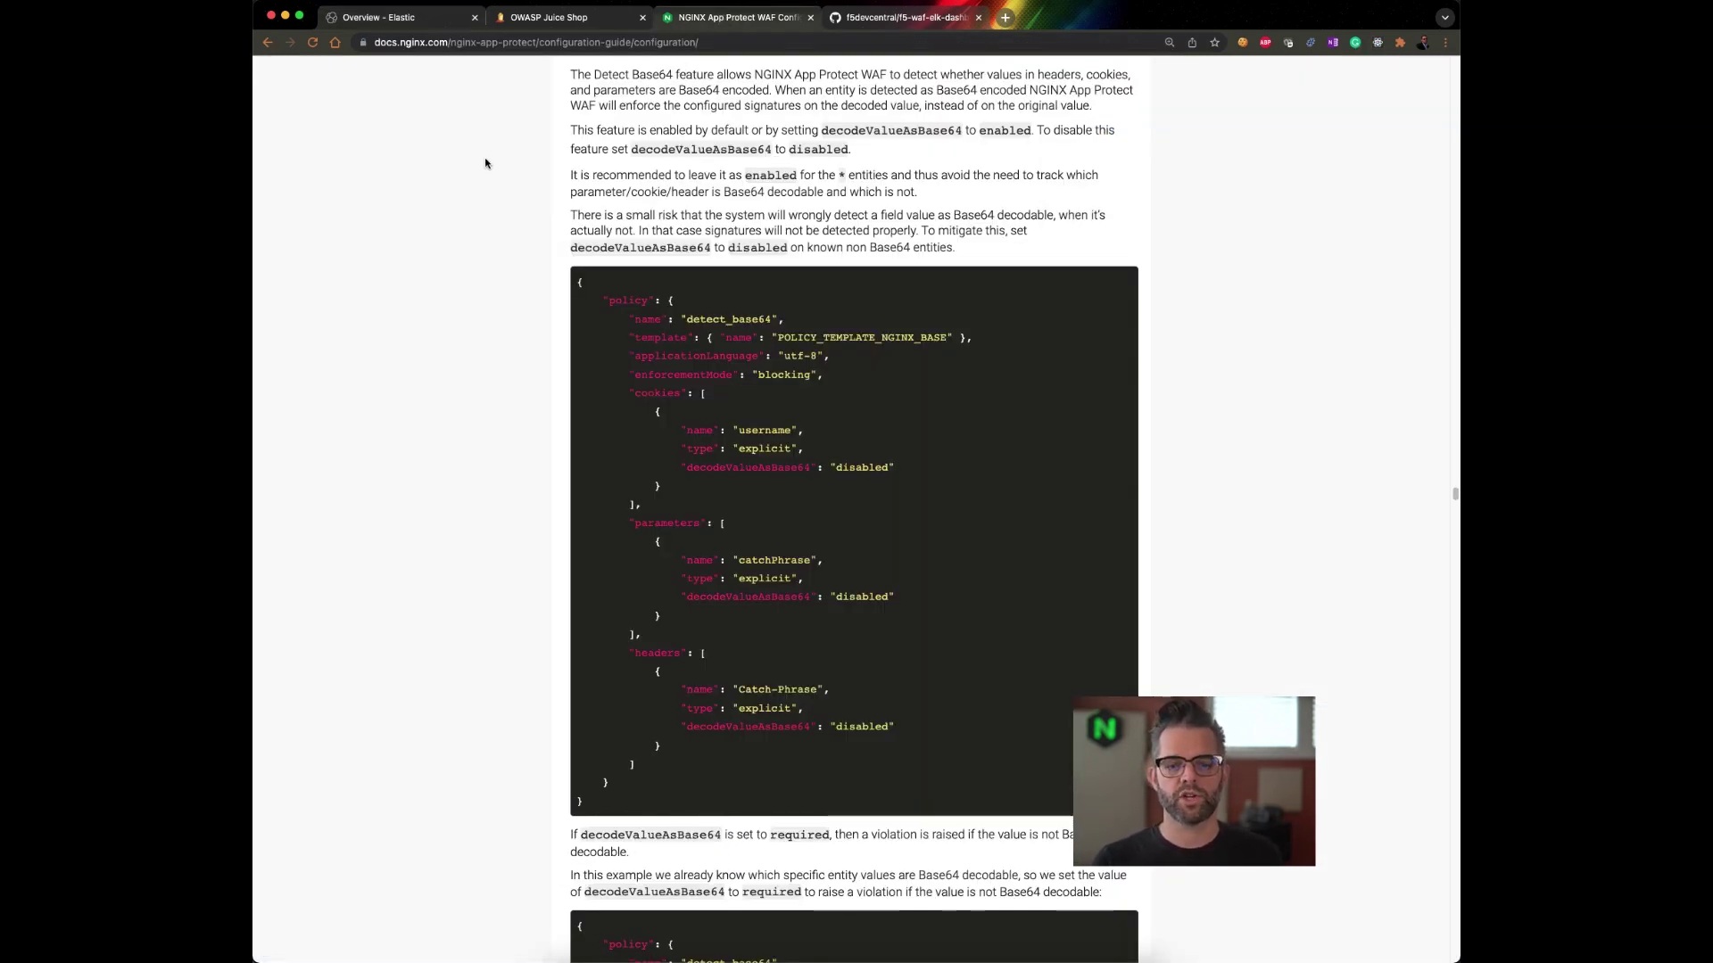
- Scroll to the Detect Base64 example policy and highlight 'explicit' in its parameter JSON
{"action": "scroll", "coordinate": [552, 291], "scroll_direction": "up", "scroll_amount": 1}
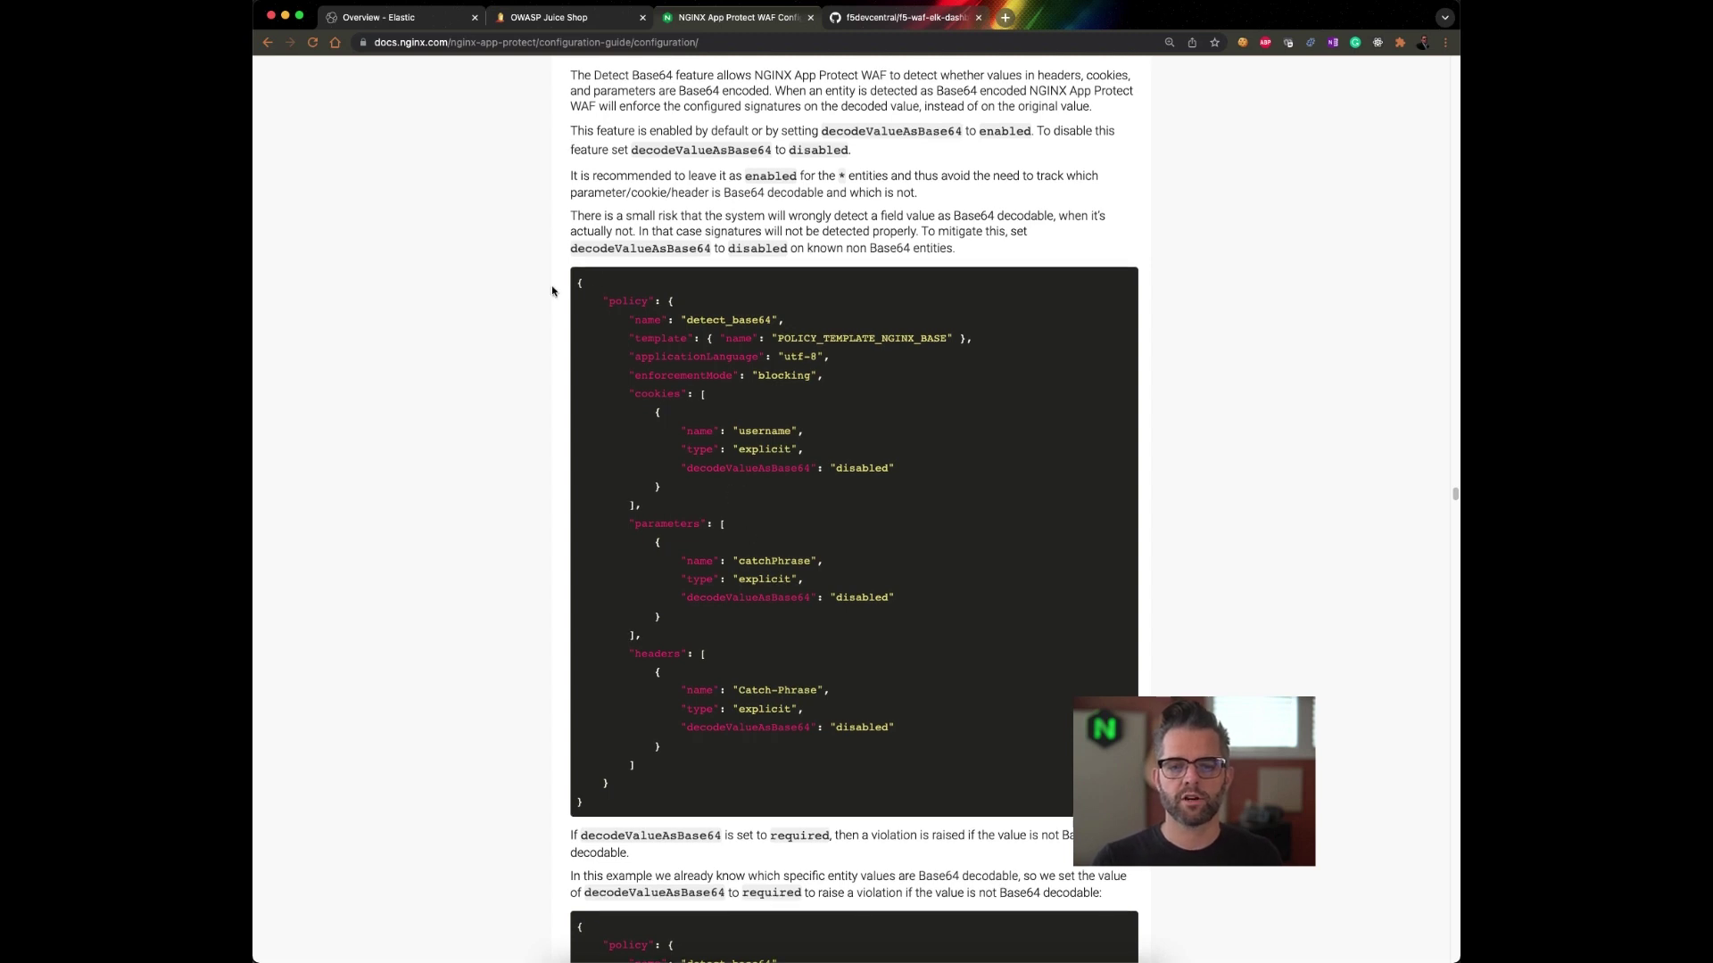
{"action": "scroll", "coordinate": [552, 290], "scroll_direction": "up", "scroll_amount": 2}
{"action": "scroll", "coordinate": [552, 291], "scroll_direction": "down", "scroll_amount": 1}
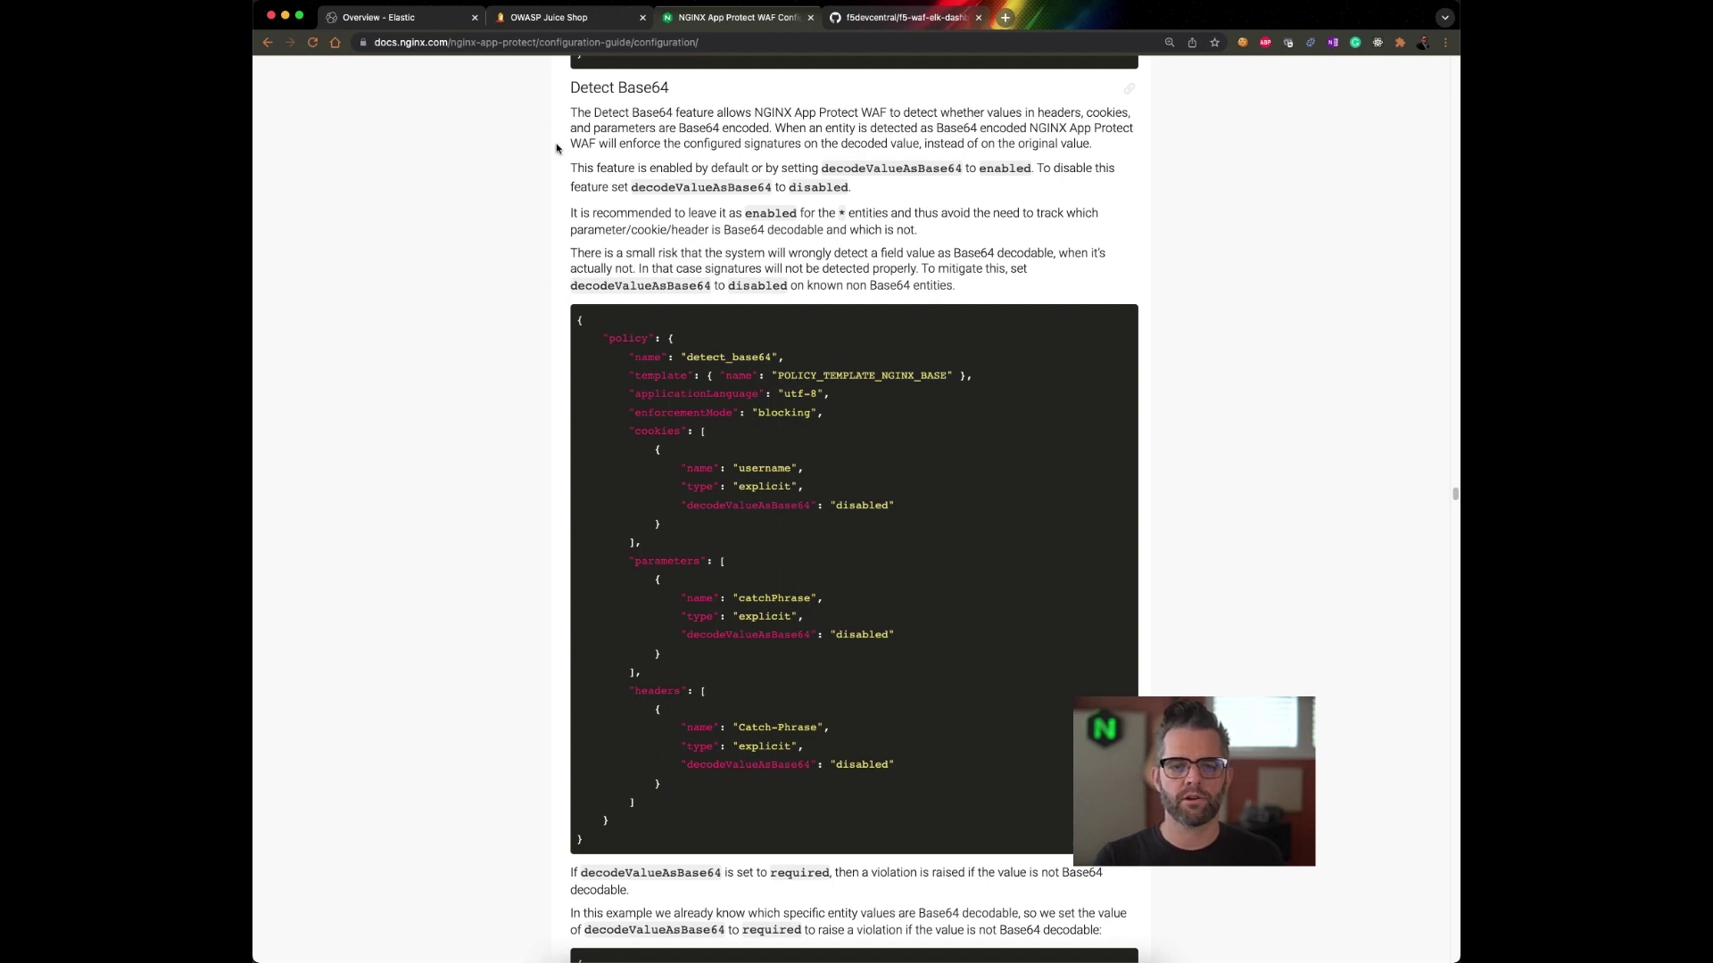
{"action": "scroll", "coordinate": [557, 148], "scroll_direction": "down", "scroll_amount": 1}
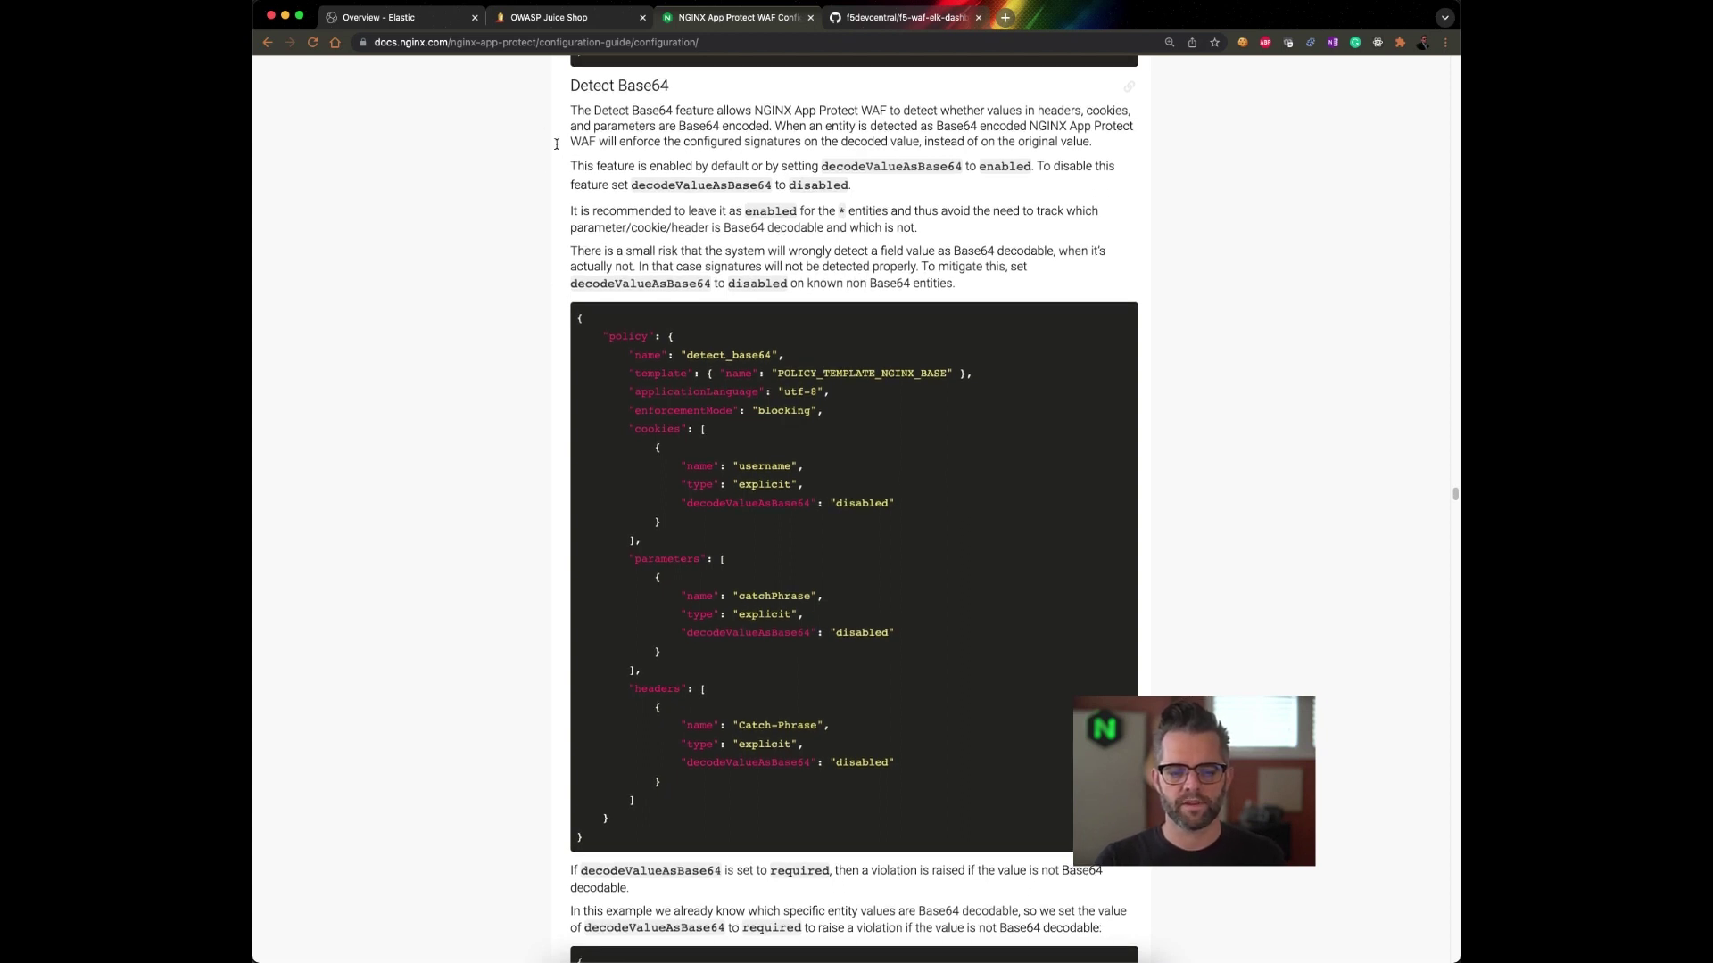
{"action": "scroll", "coordinate": [556, 144], "scroll_direction": "down", "scroll_amount": 2}
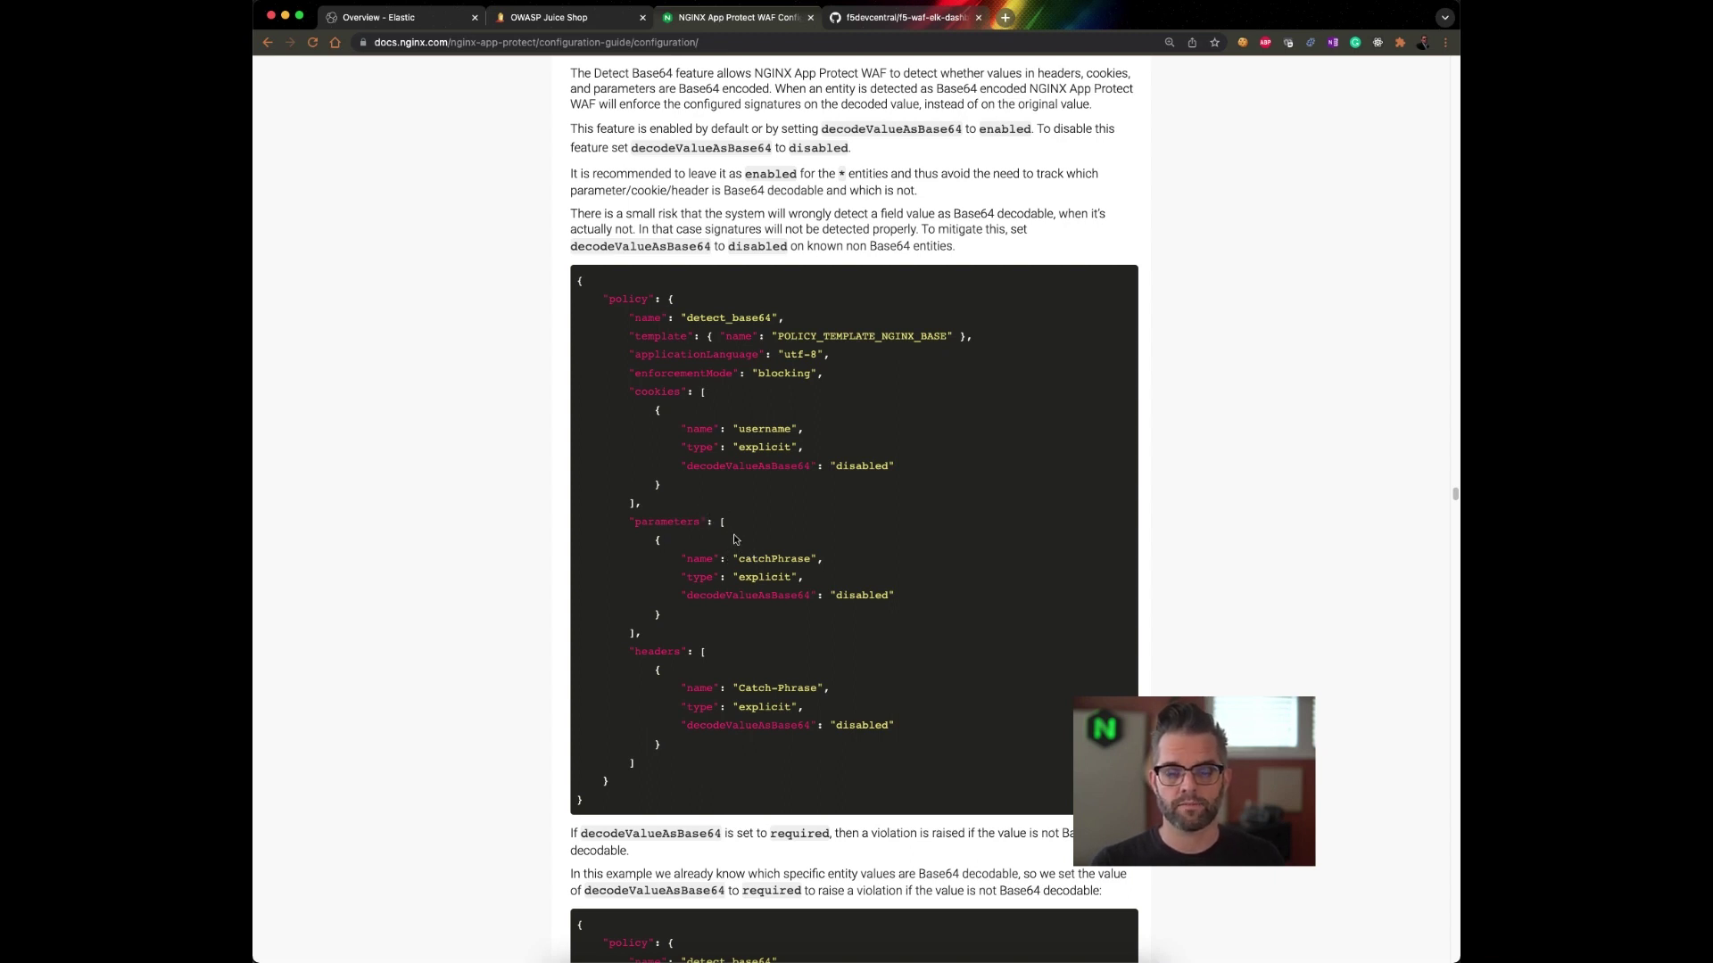
{"action": "triple_click", "coordinate": [765, 580]}
{"action": "left_click", "coordinate": [765, 581]}
{"action": "double_click", "coordinate": [765, 581]}
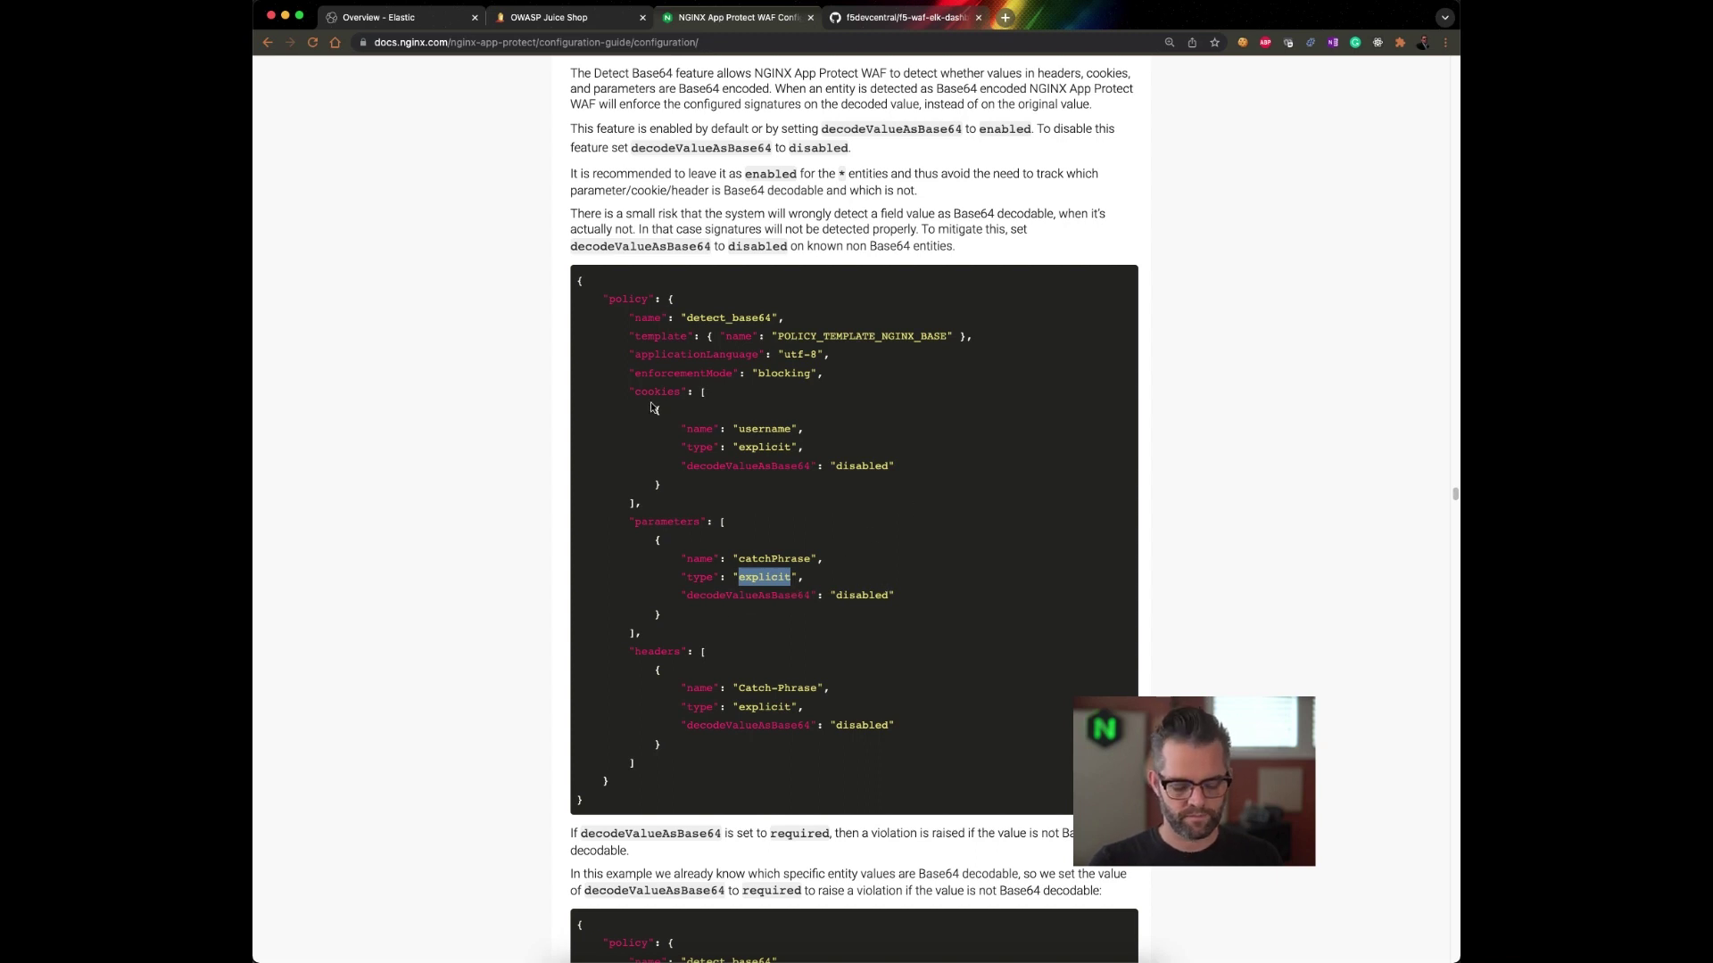
{"action": "key", "text": "super+Tab"}
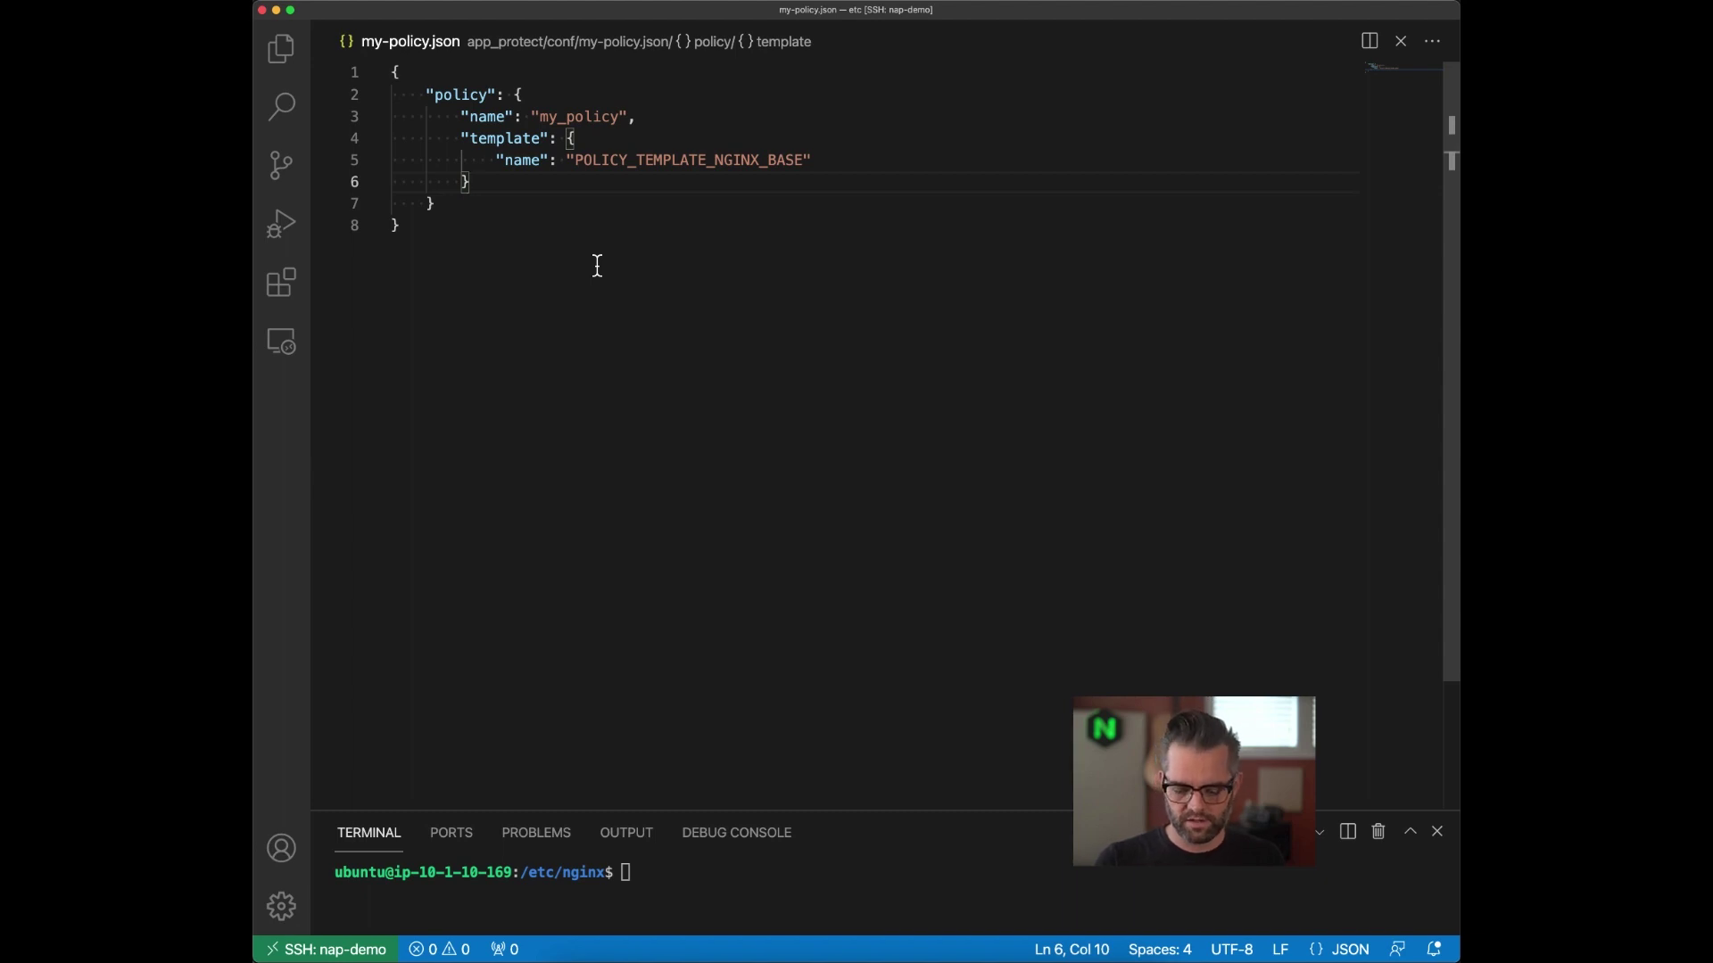
- Add an explicit sid parameter with decodeValueAsBase64 disabled to my-policy.json and reformat it
{"action": "type", "text": ","}
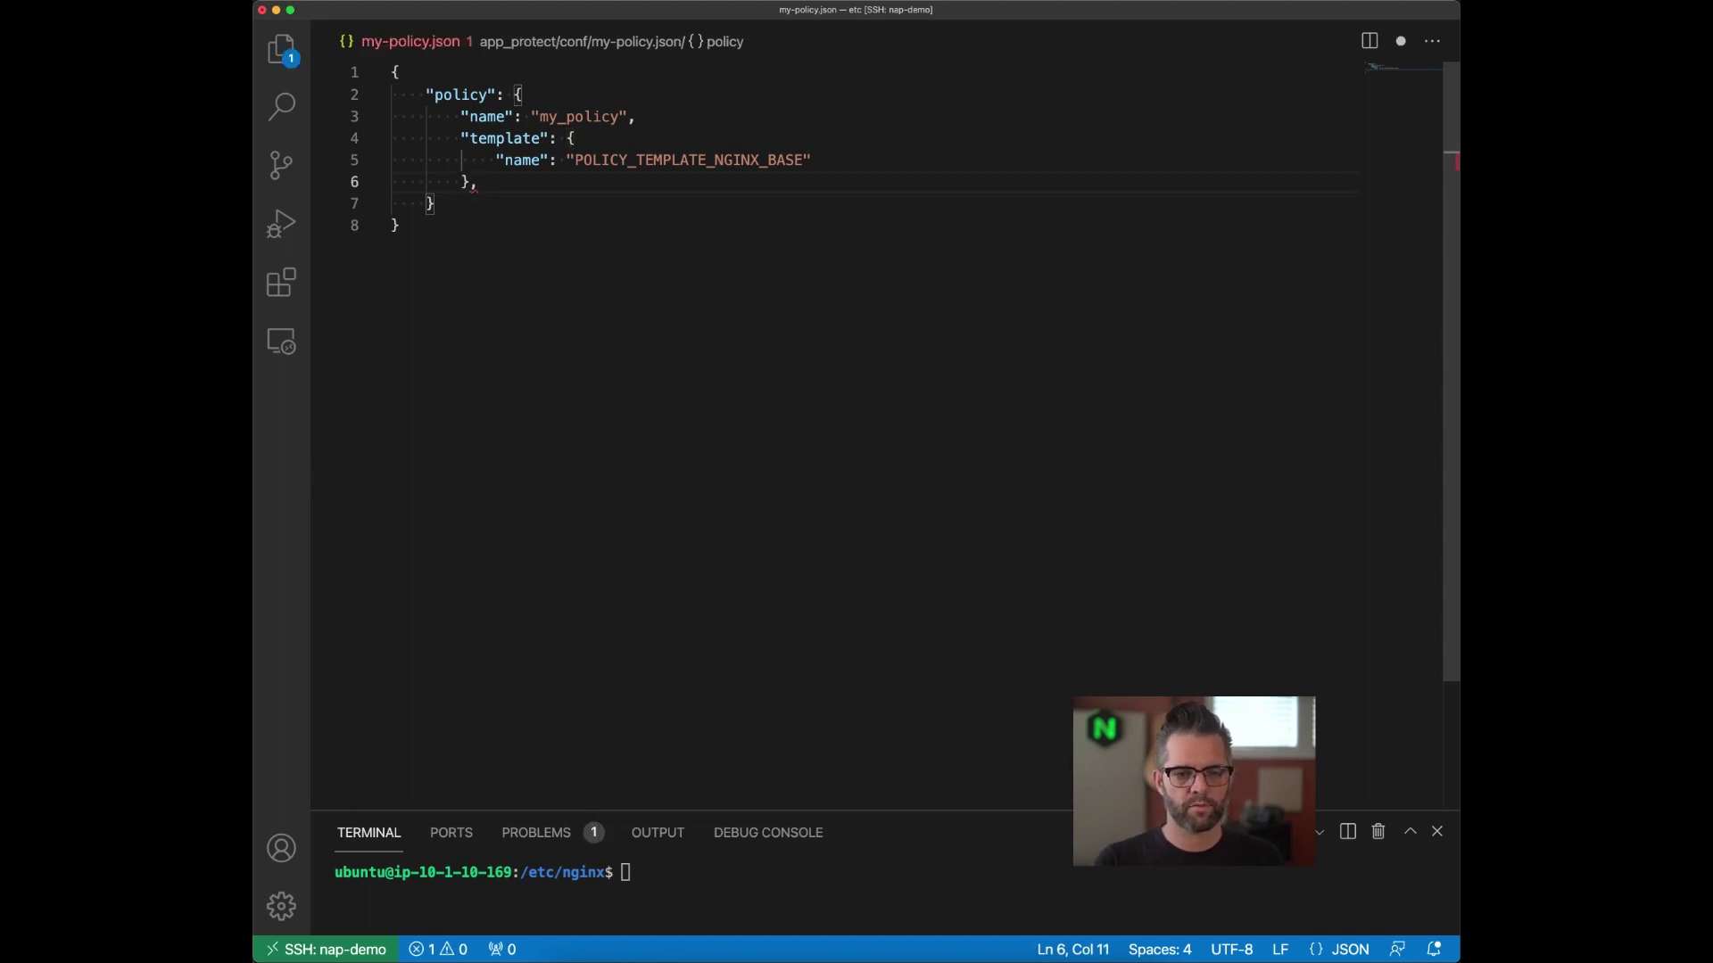
{"action": "type", "text": "\"parameters\": [             {                 \"name\": \"sid\",                 \"type\": \"explicit\",                 \"decodeValueAsBase64\": \"disabled\"             }         ]"}
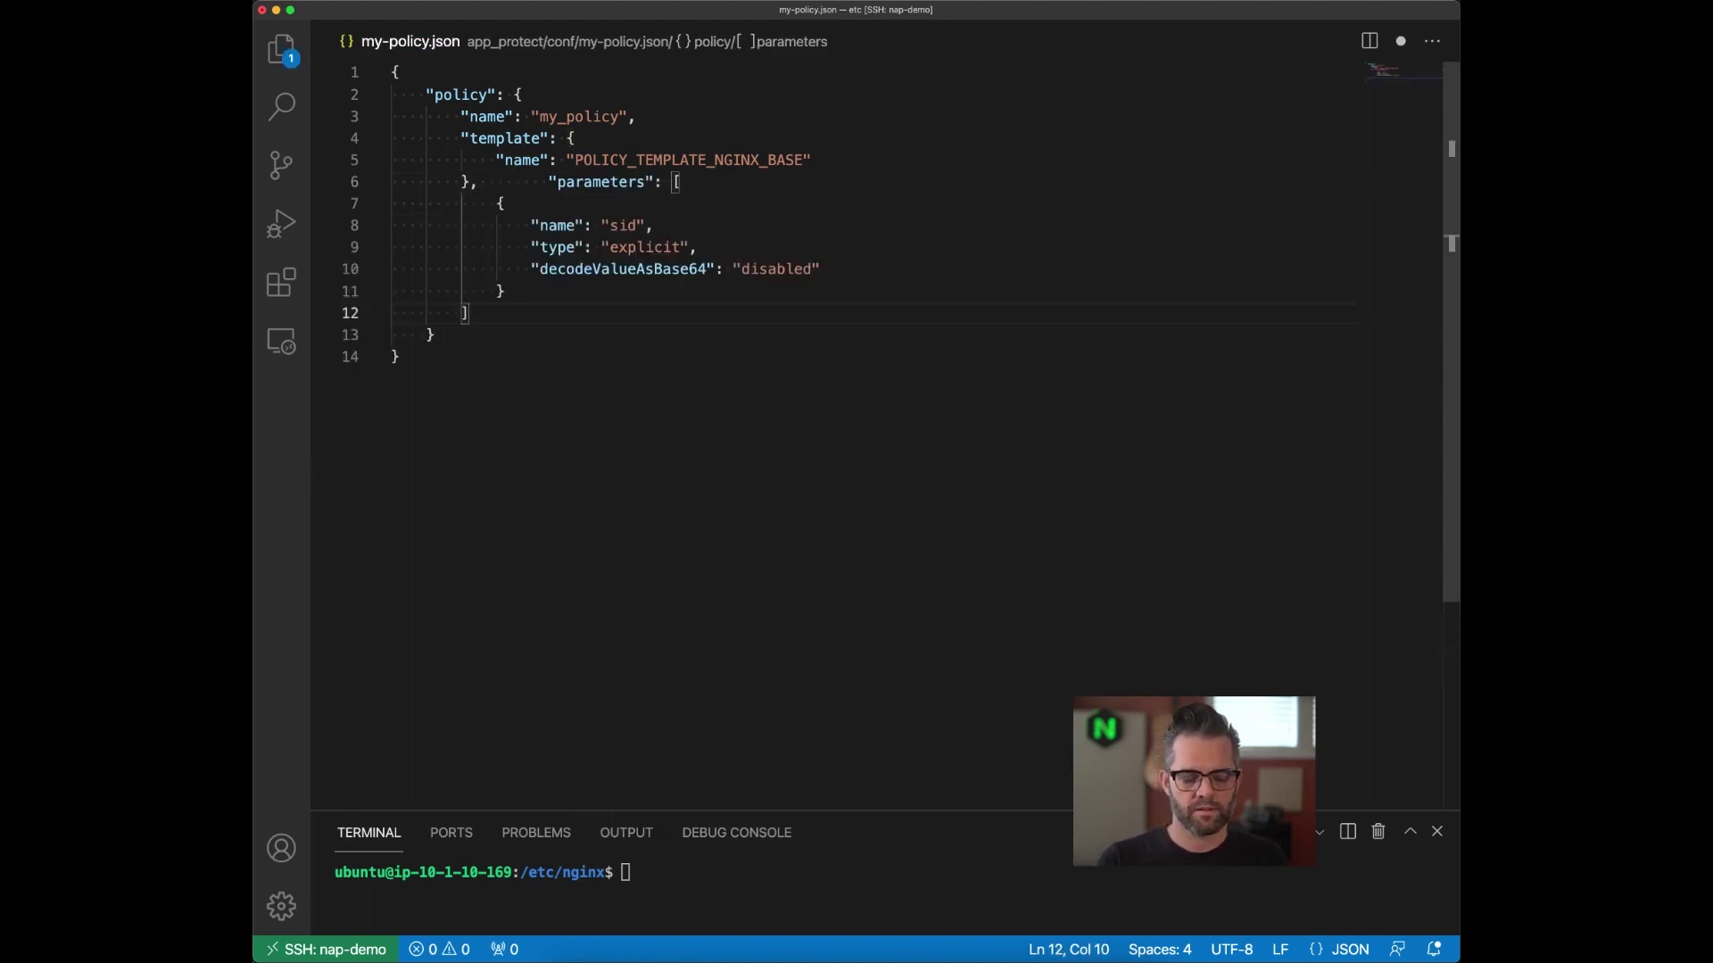
{"action": "key", "text": "shift+alt+f"}
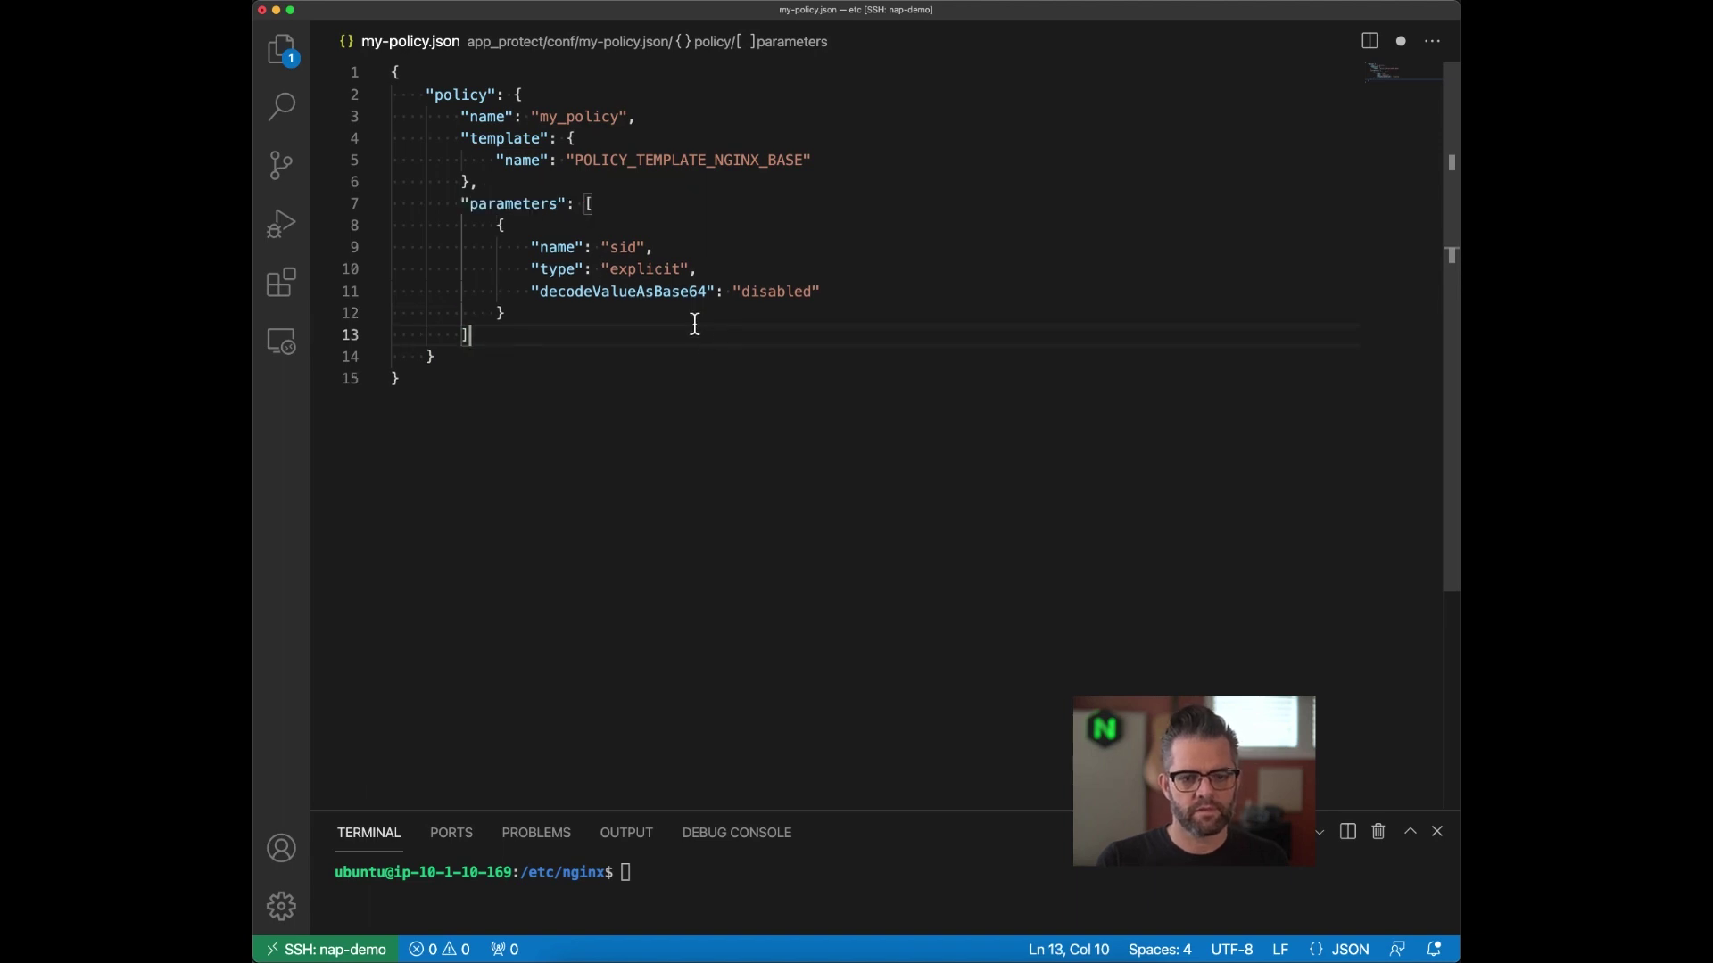
{"action": "left_click", "coordinate": [622, 247]}
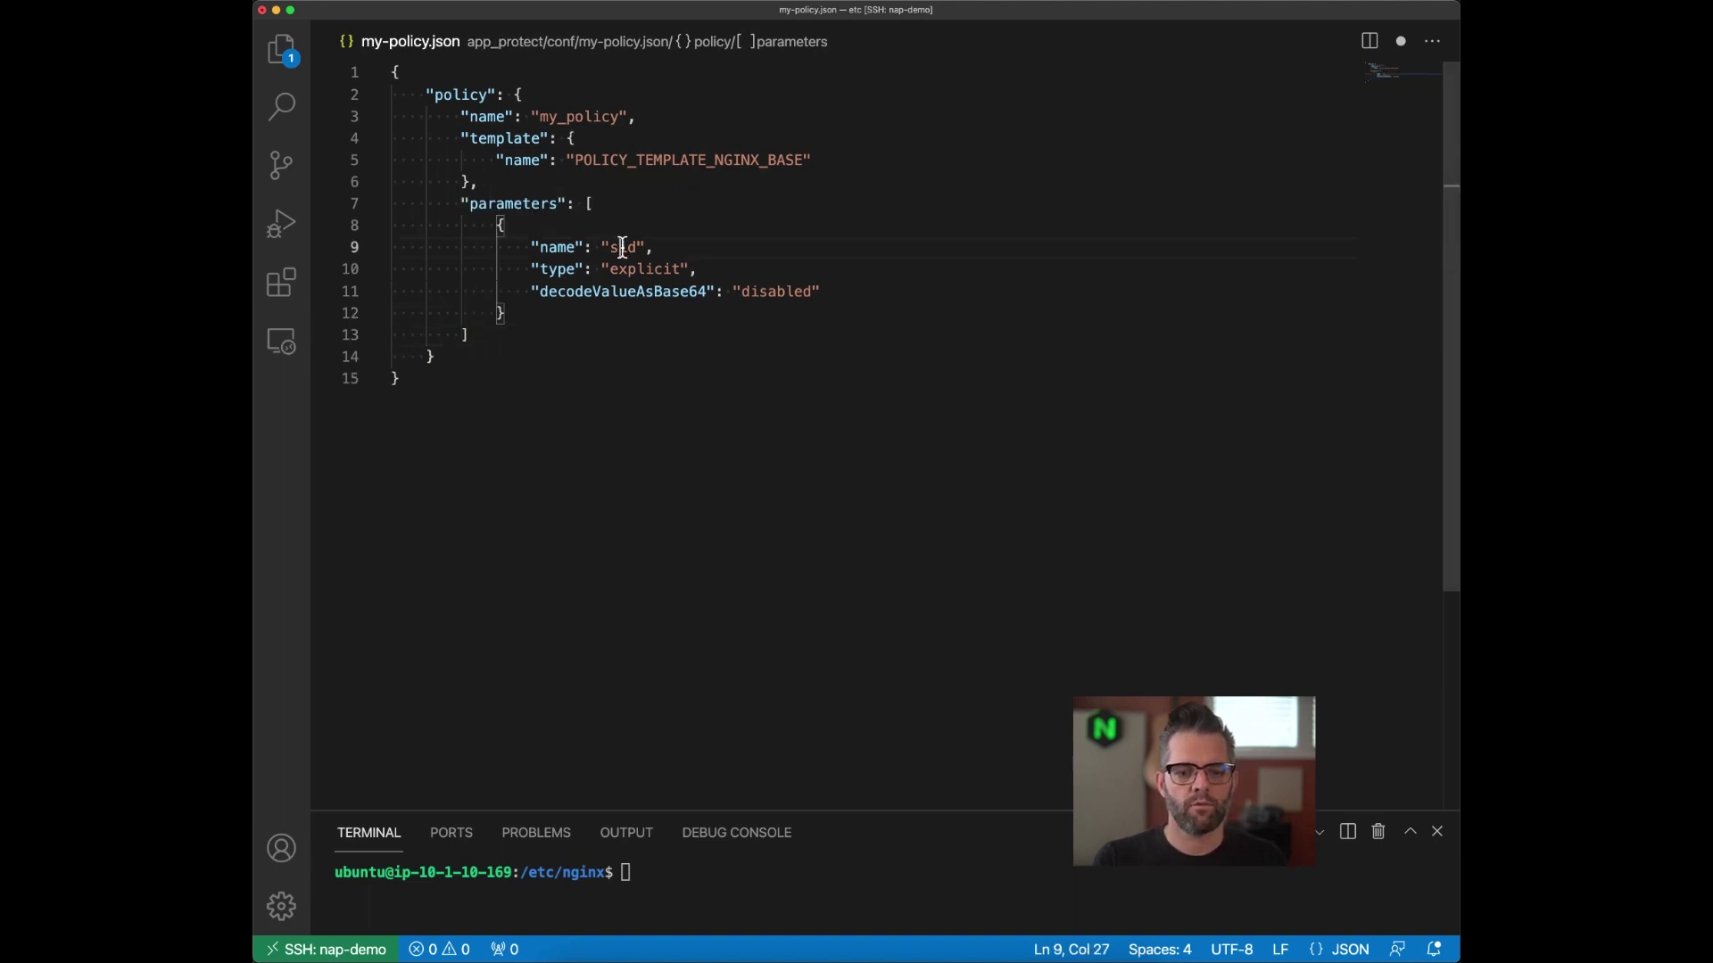
{"action": "double_click", "coordinate": [622, 247]}
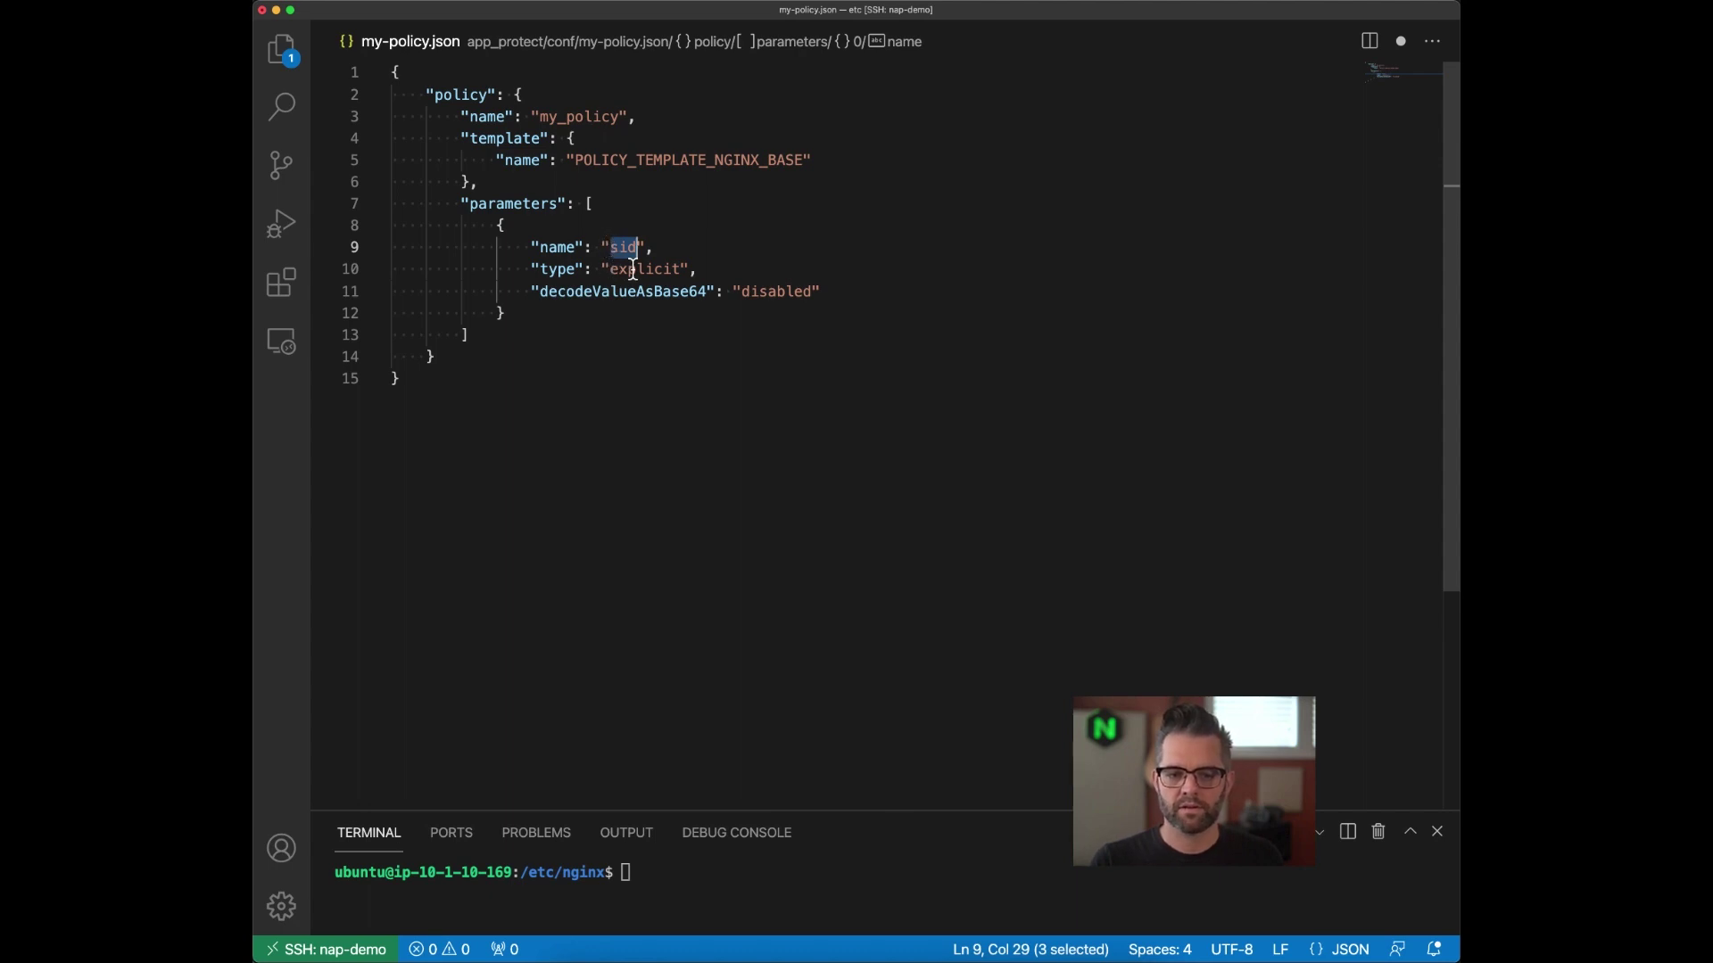
{"action": "double_click", "coordinate": [632, 270]}
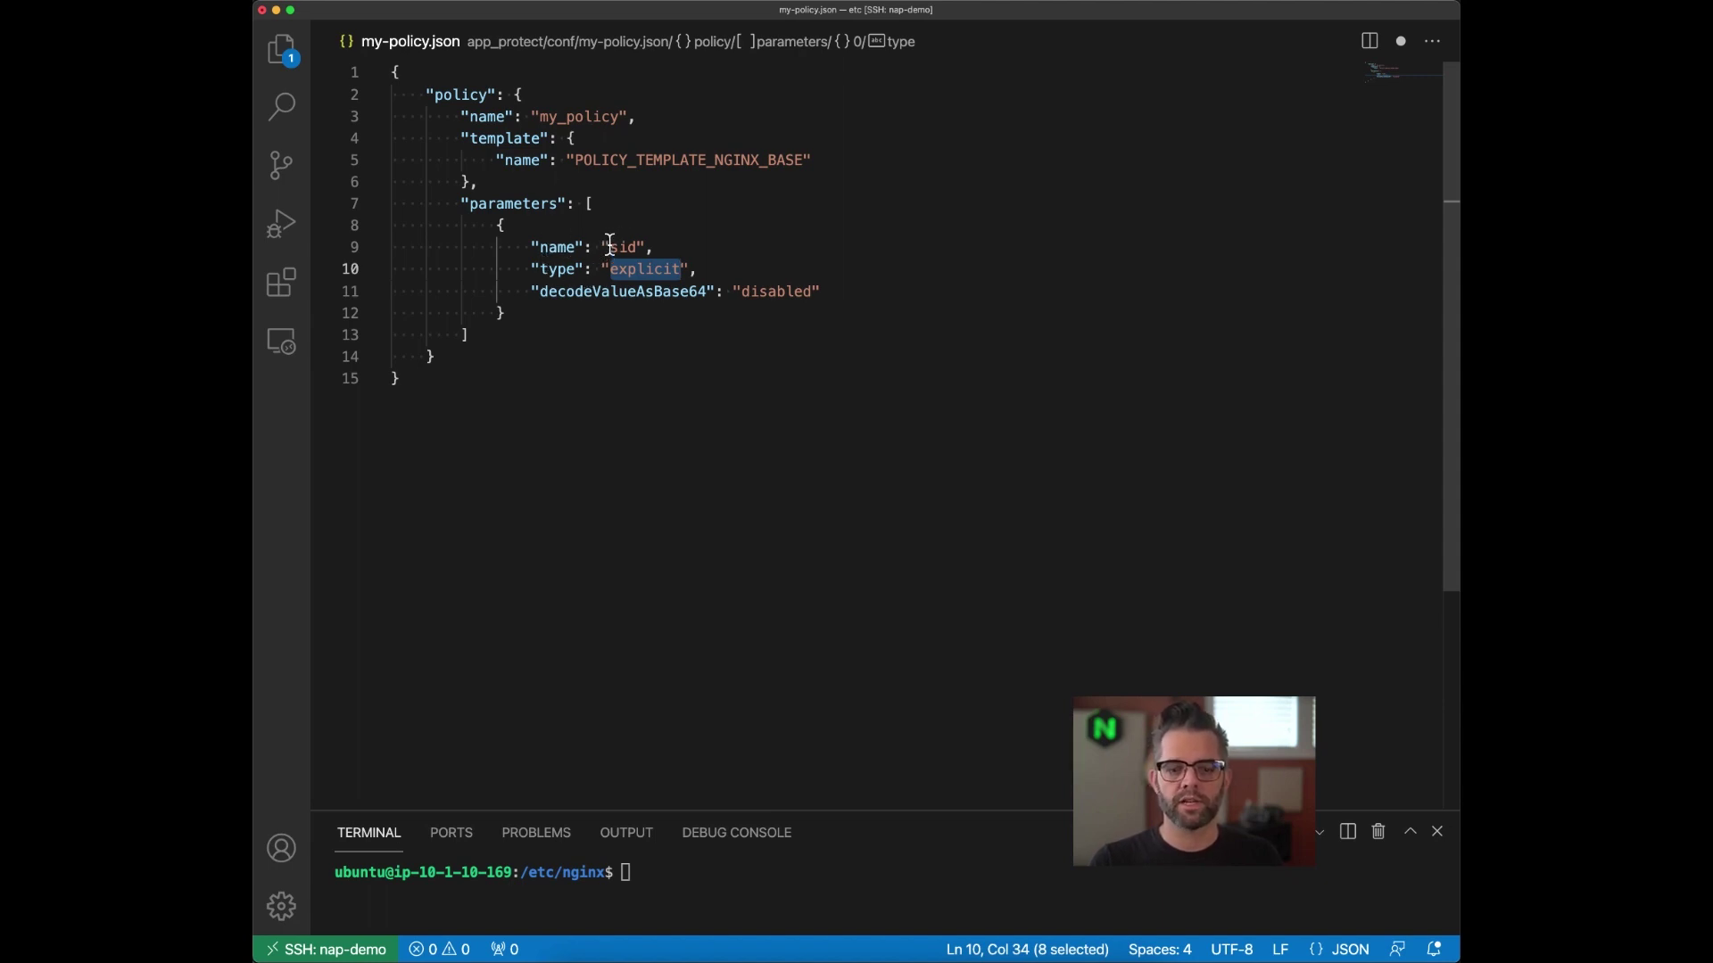
{"action": "left_click", "coordinate": [793, 292]}
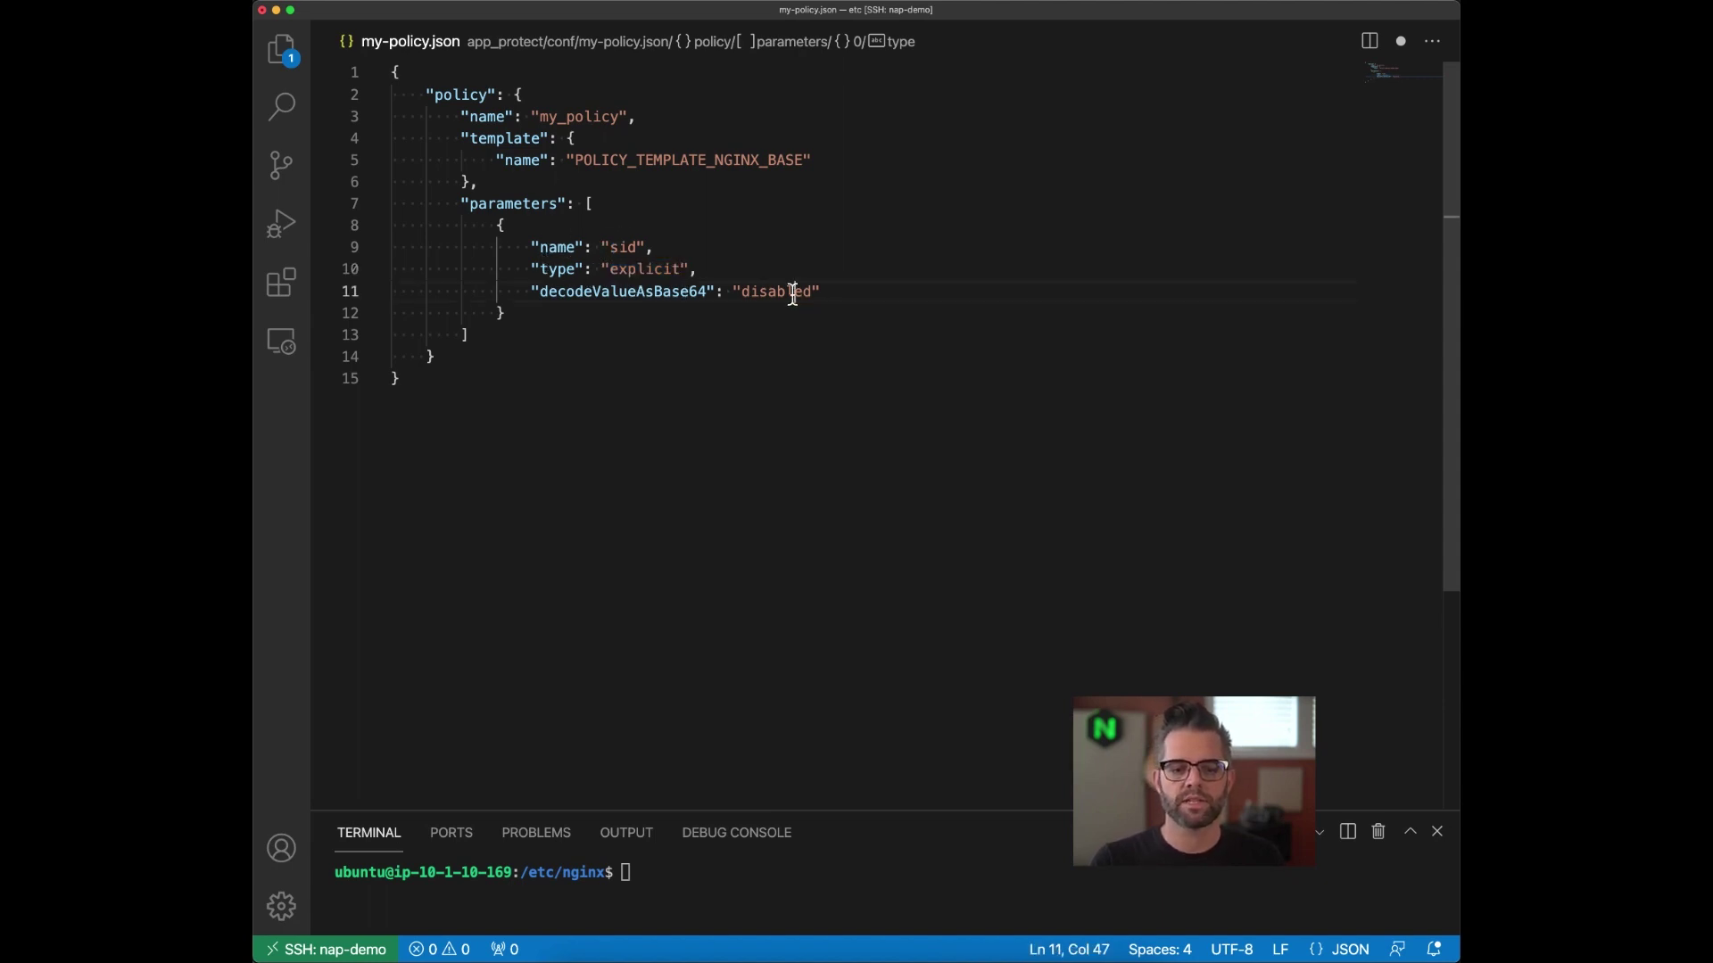
{"action": "double_click", "coordinate": [793, 293]}
{"action": "left_click", "coordinate": [762, 249]}
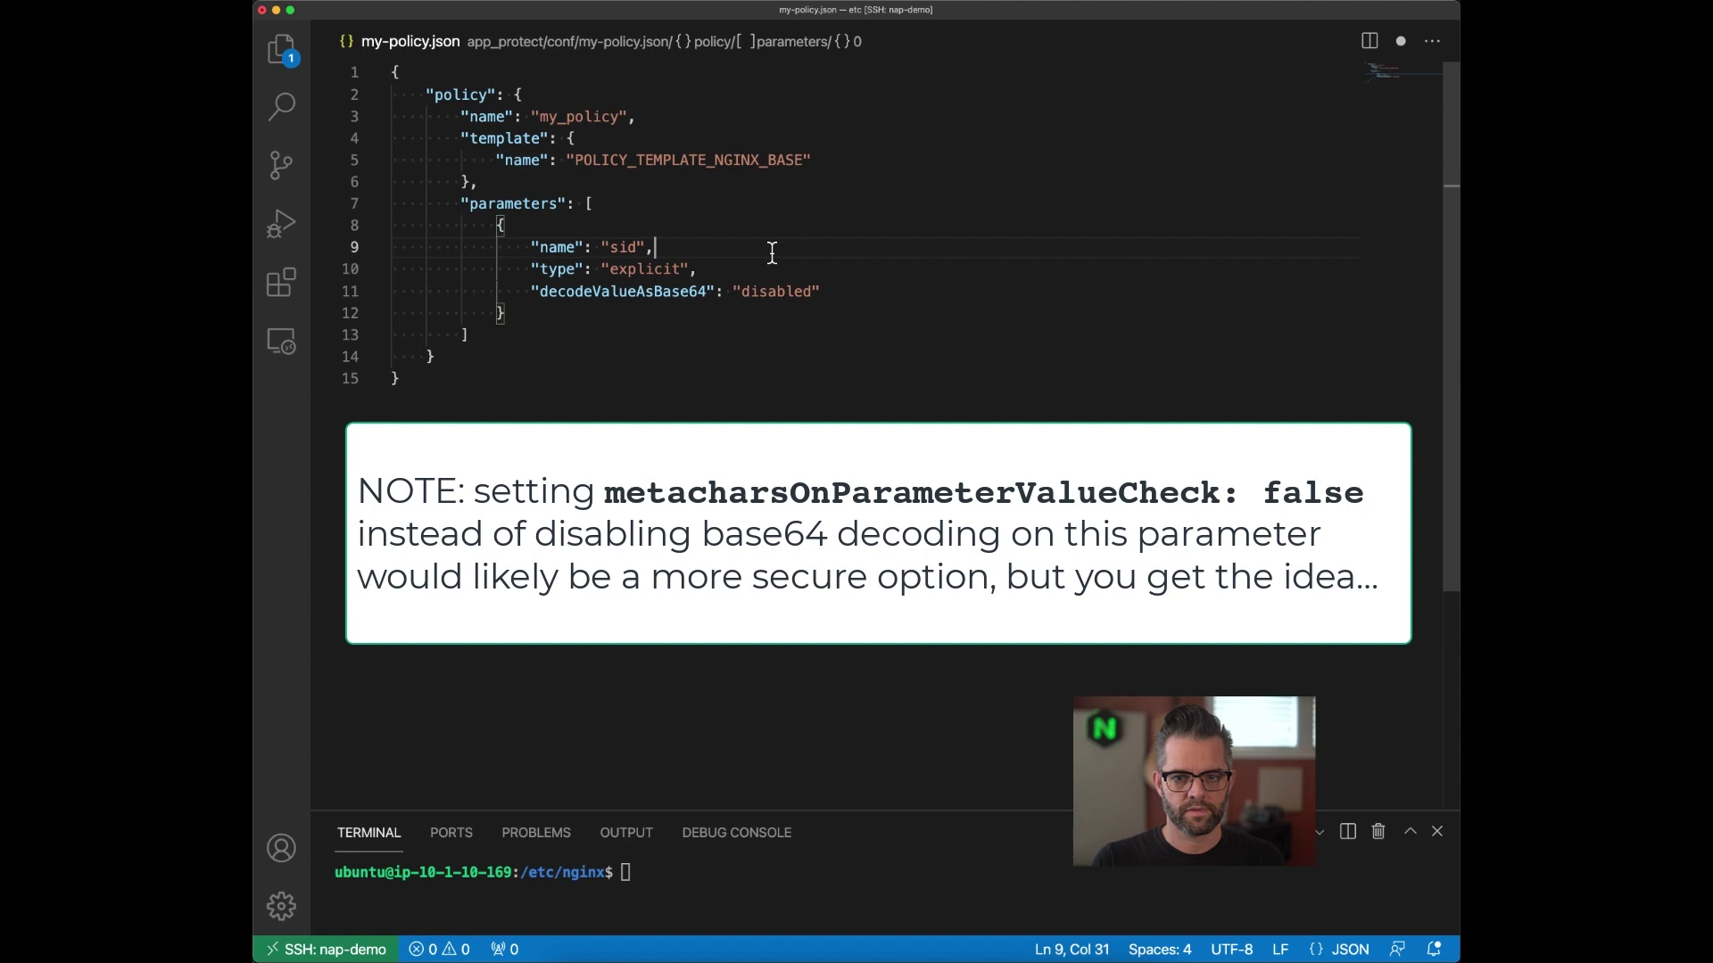
- Save my-policy.json and reload NGINX with sudo nginx -s reload
{"action": "key", "text": "super+s"}
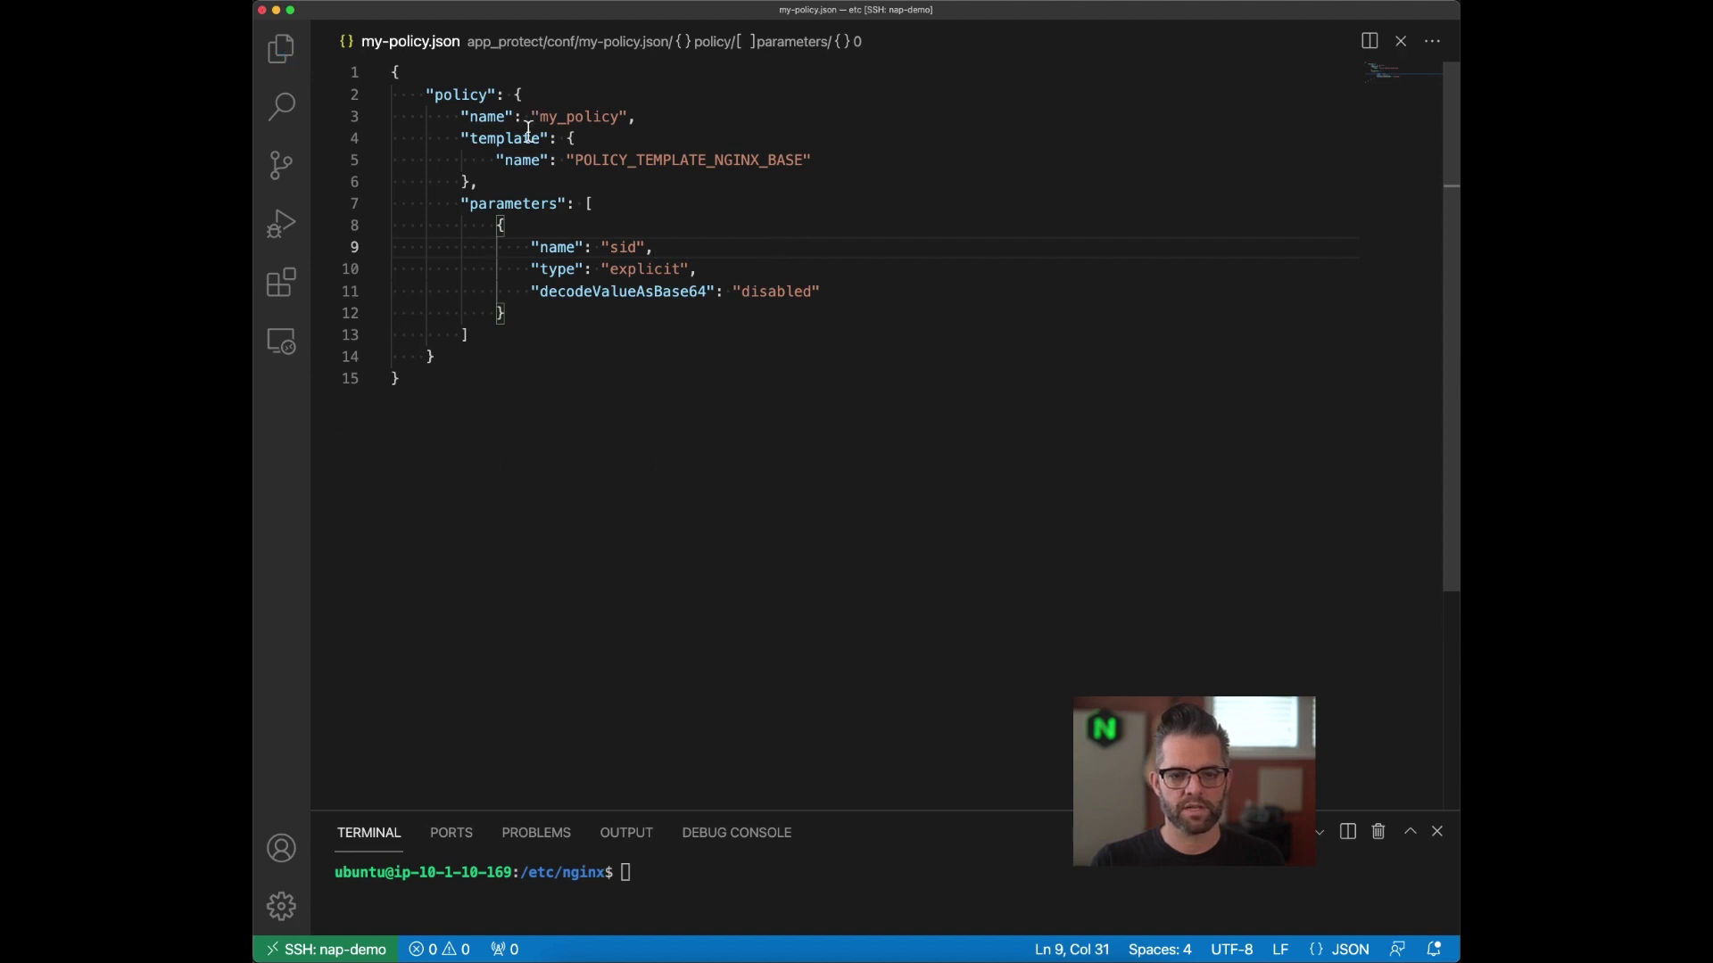
{"action": "left_click", "coordinate": [731, 886]}
{"action": "type", "text": "clear"}
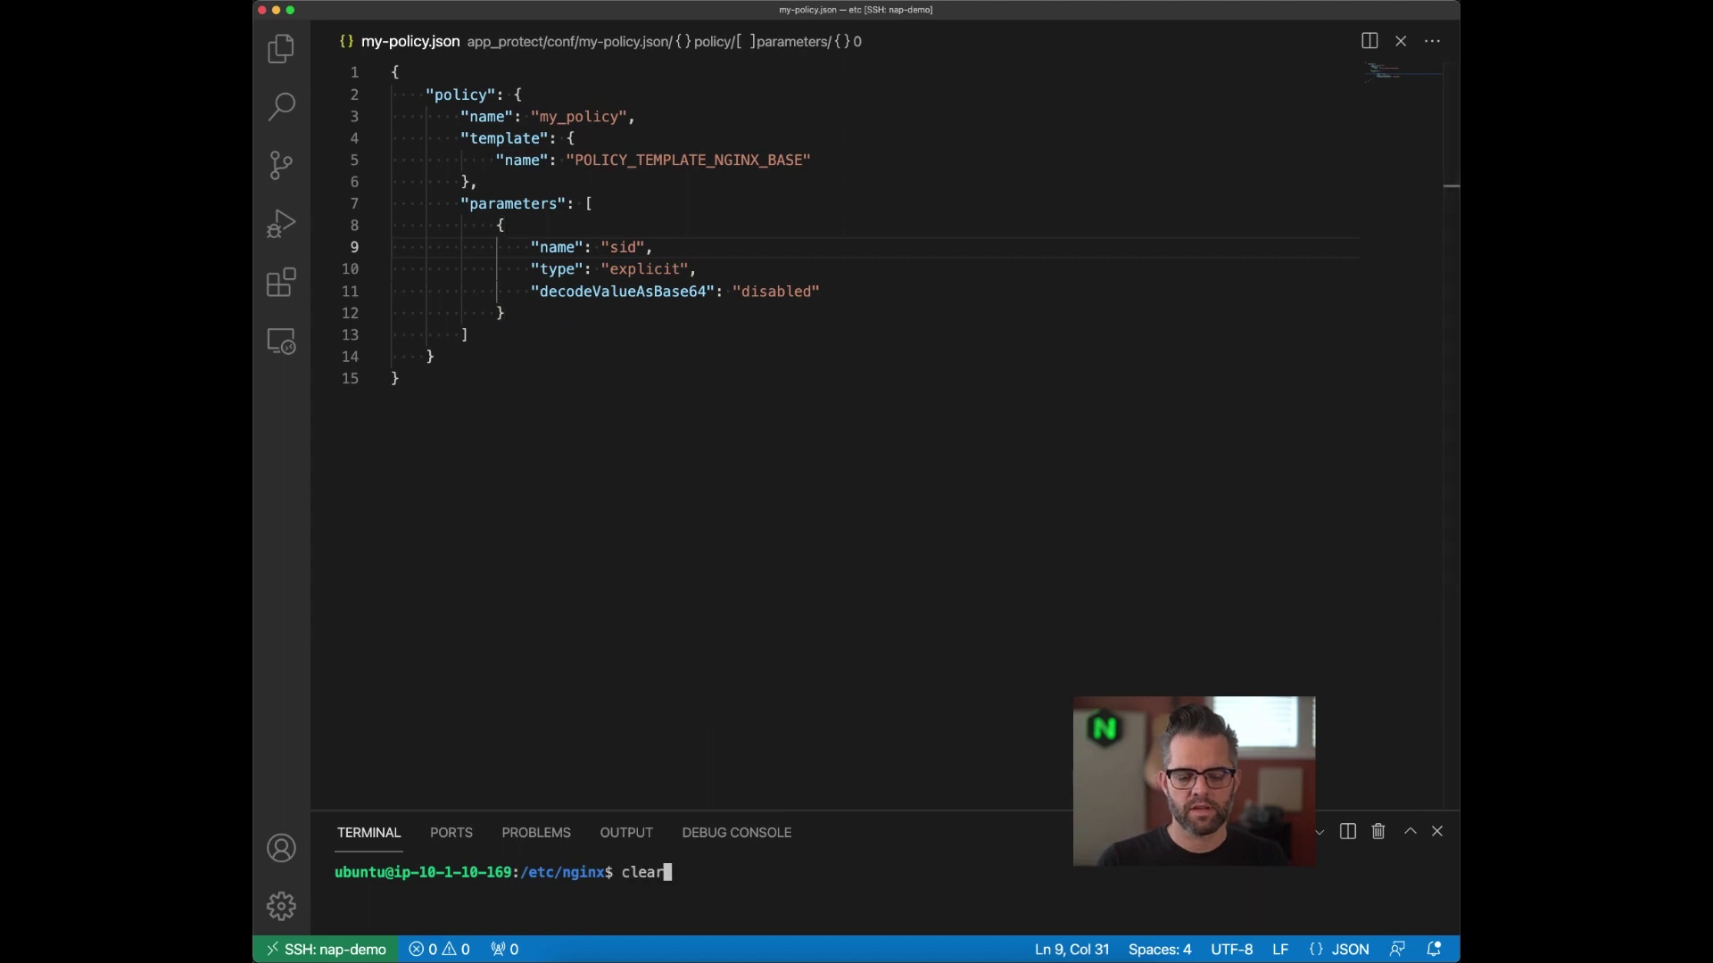
{"action": "key", "text": "Up"}
{"action": "key", "text": "Return"}
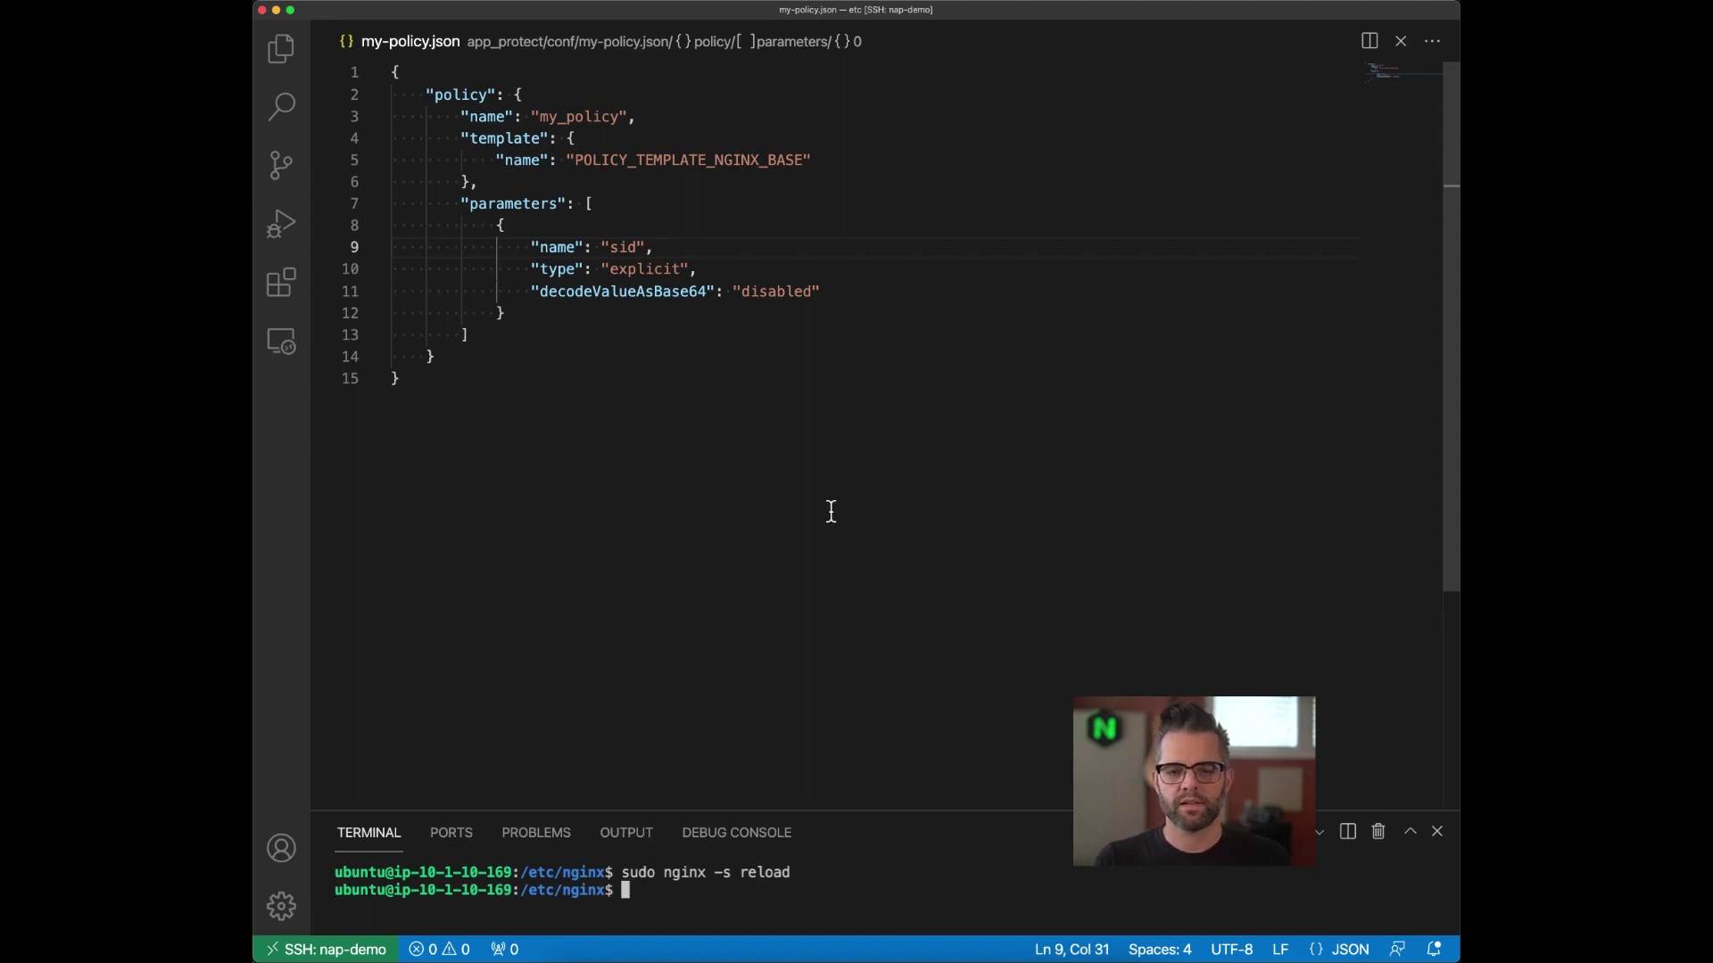
{"action": "key", "text": "super+Tab"}
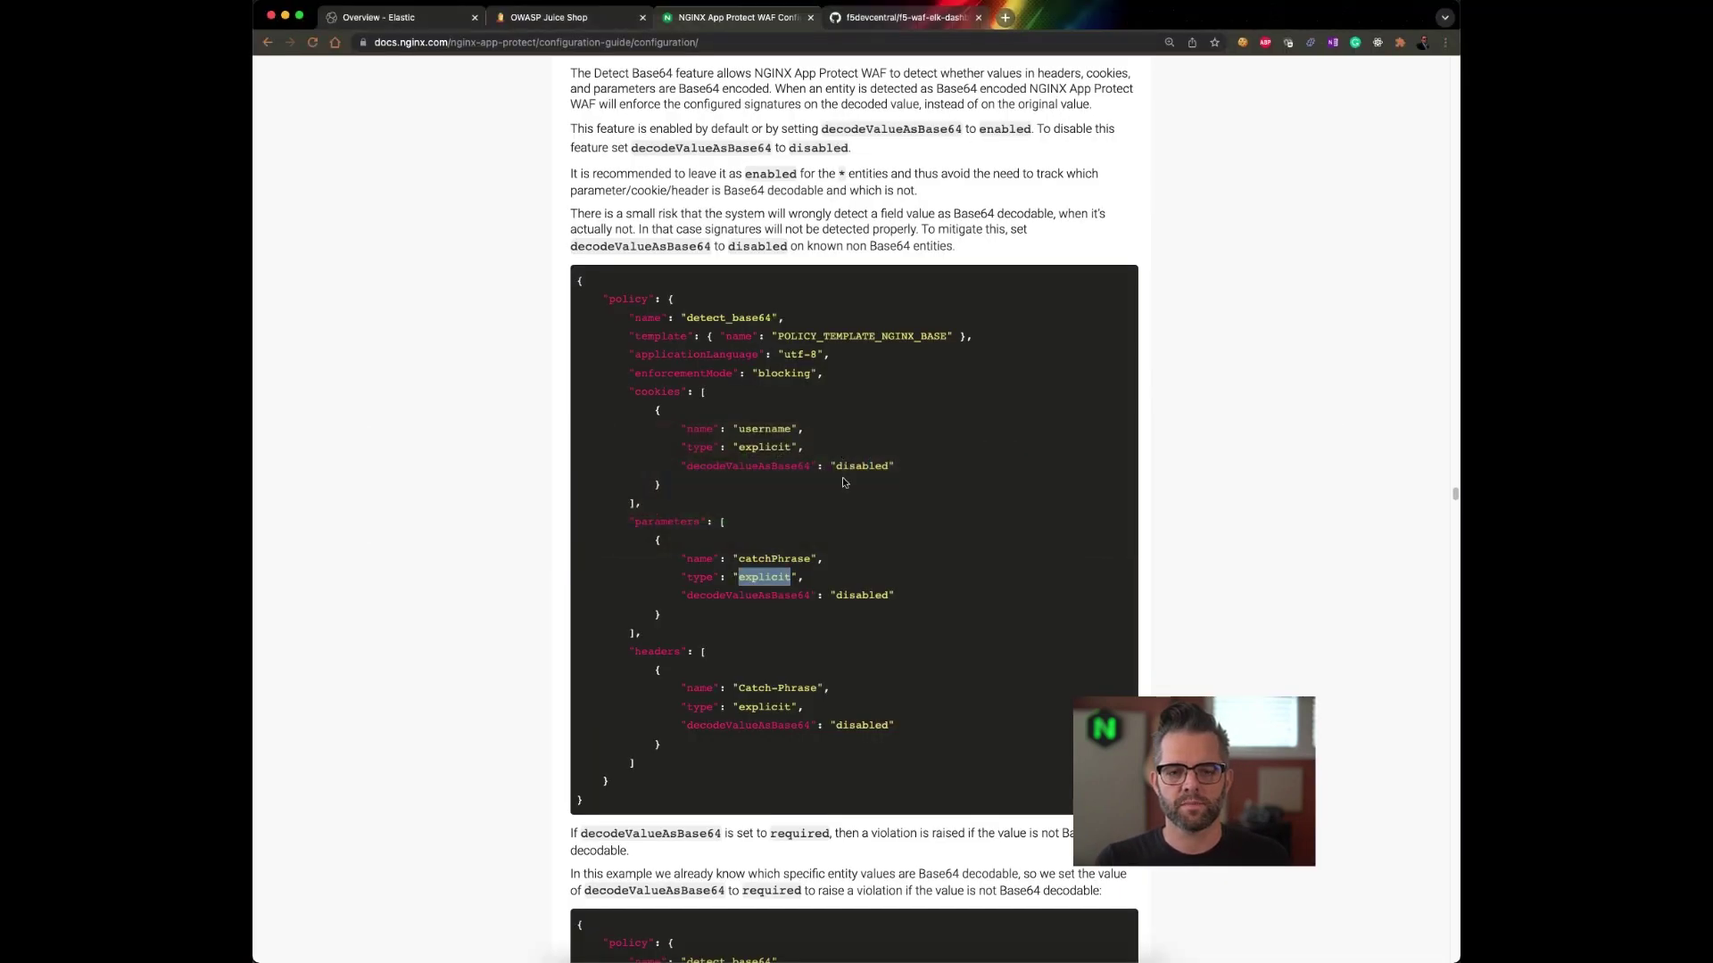
- Refresh the Kibana Elastic overview dashboard so it loads the recent requests
{"action": "left_click", "coordinate": [522, 18]}
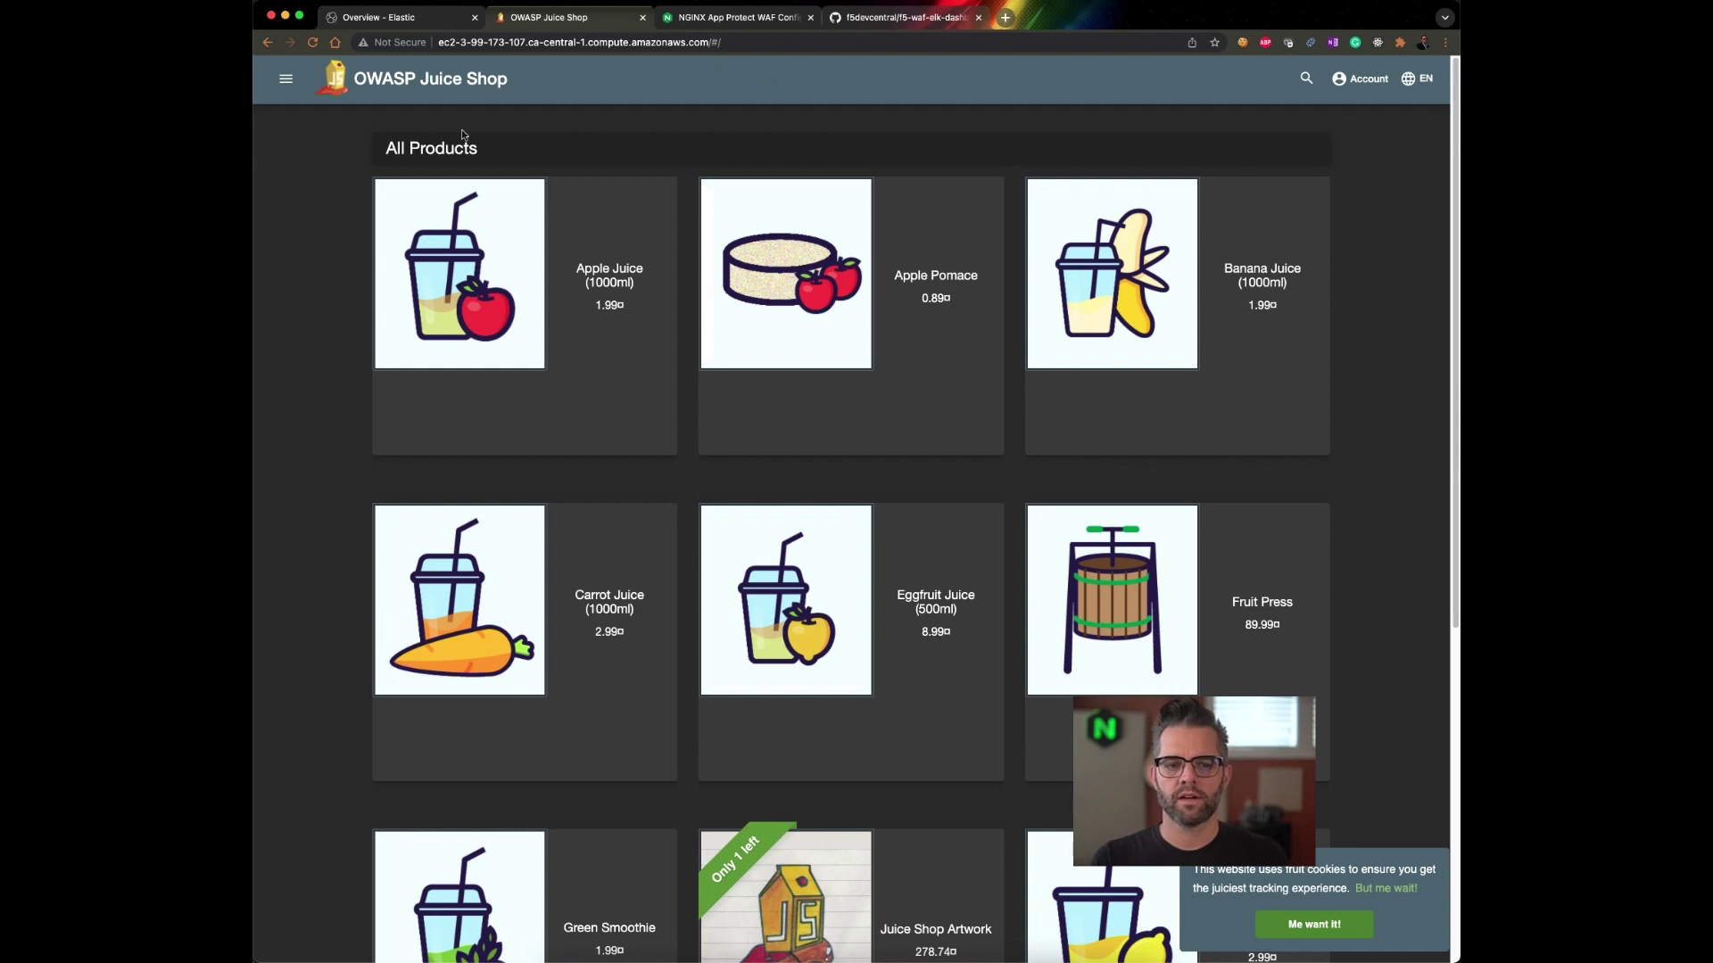
{"action": "left_click", "coordinate": [381, 27]}
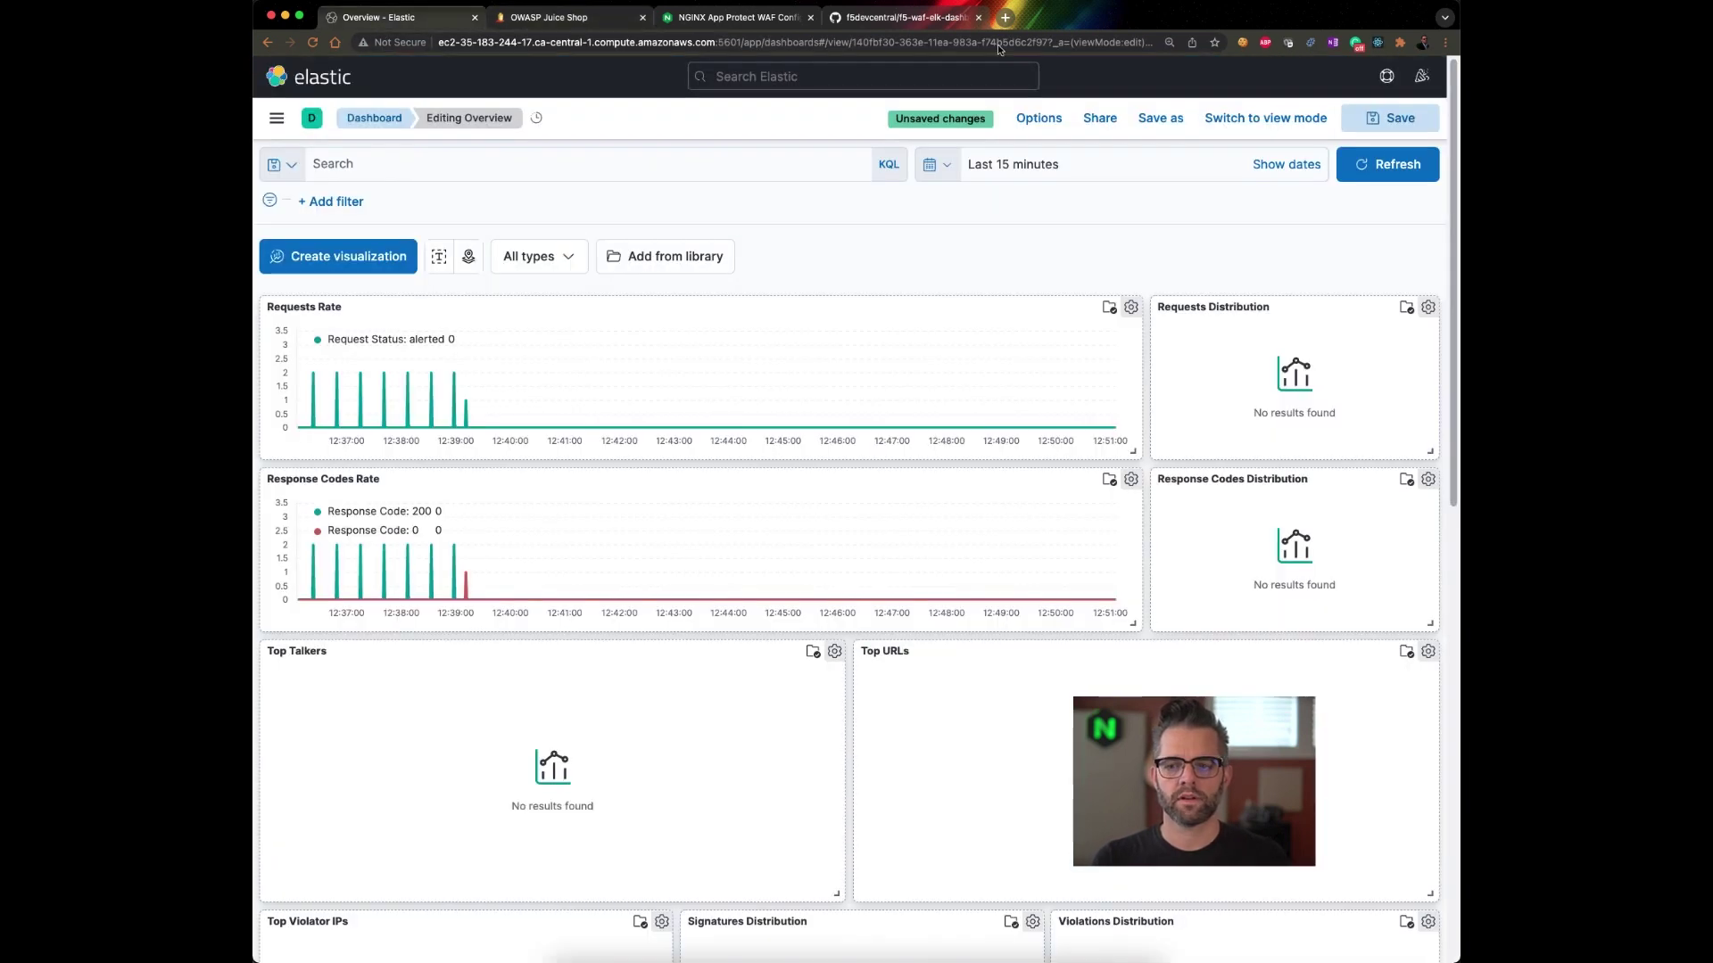
{"action": "left_click", "coordinate": [1364, 175]}
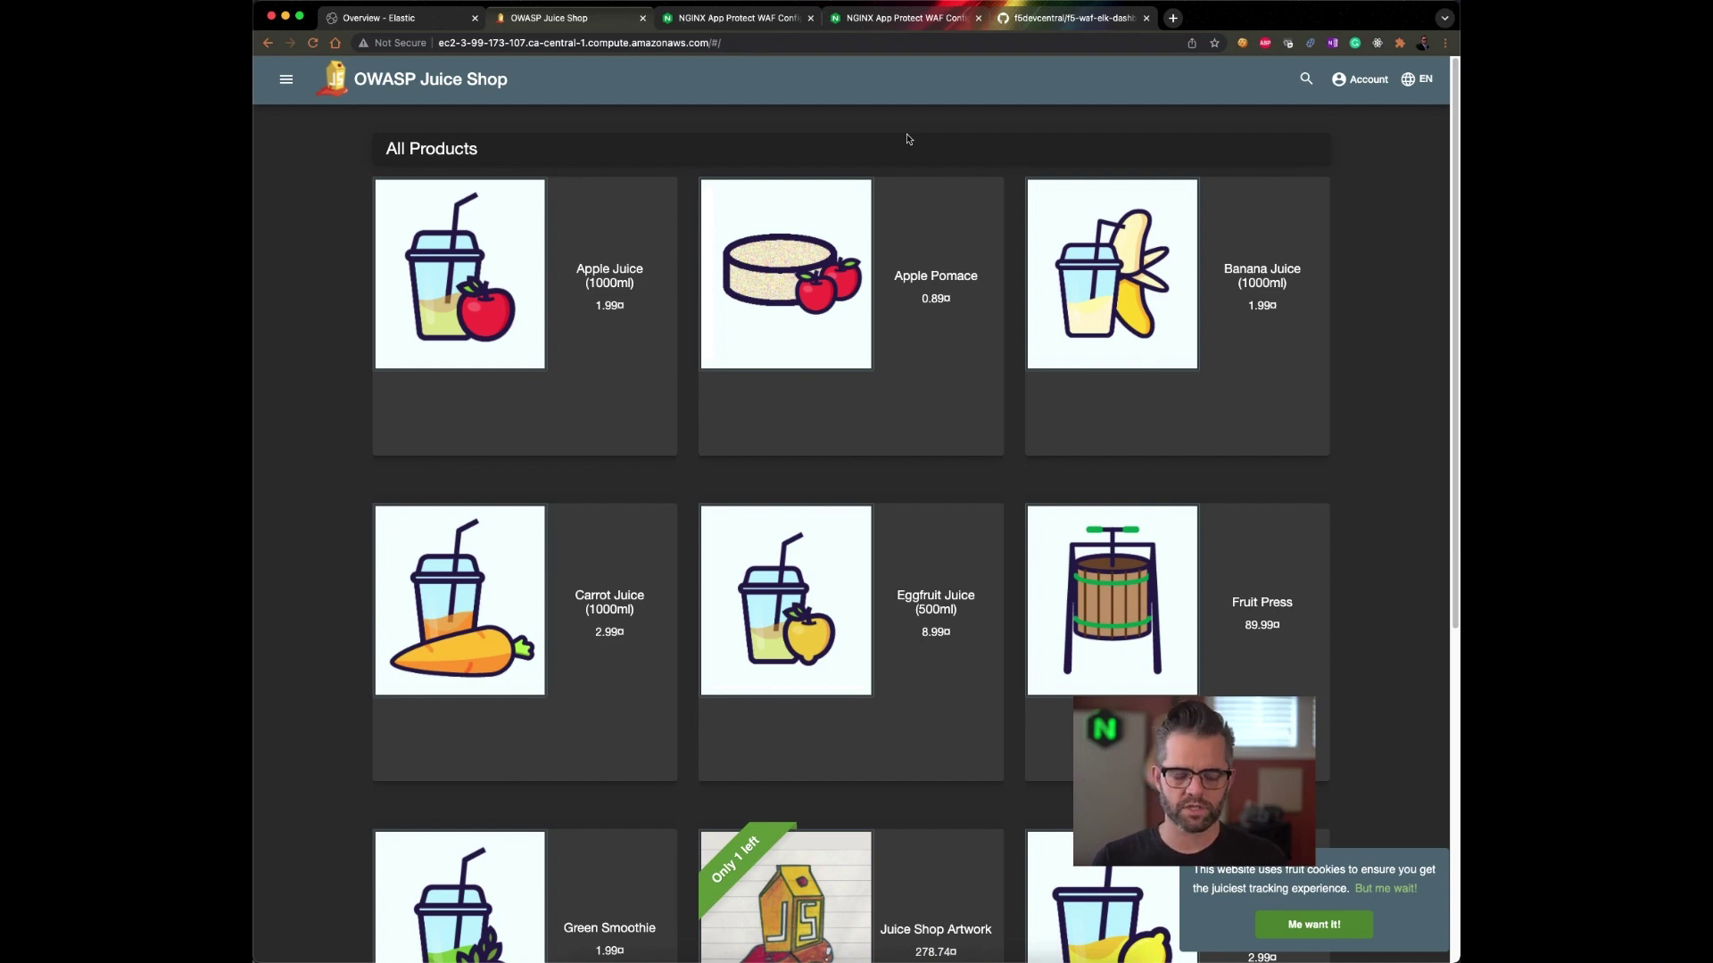
- Send the PURGE request from Postman to the Juice Shop host, receiving 200 OK
{"action": "key", "text": "super+Tab"}
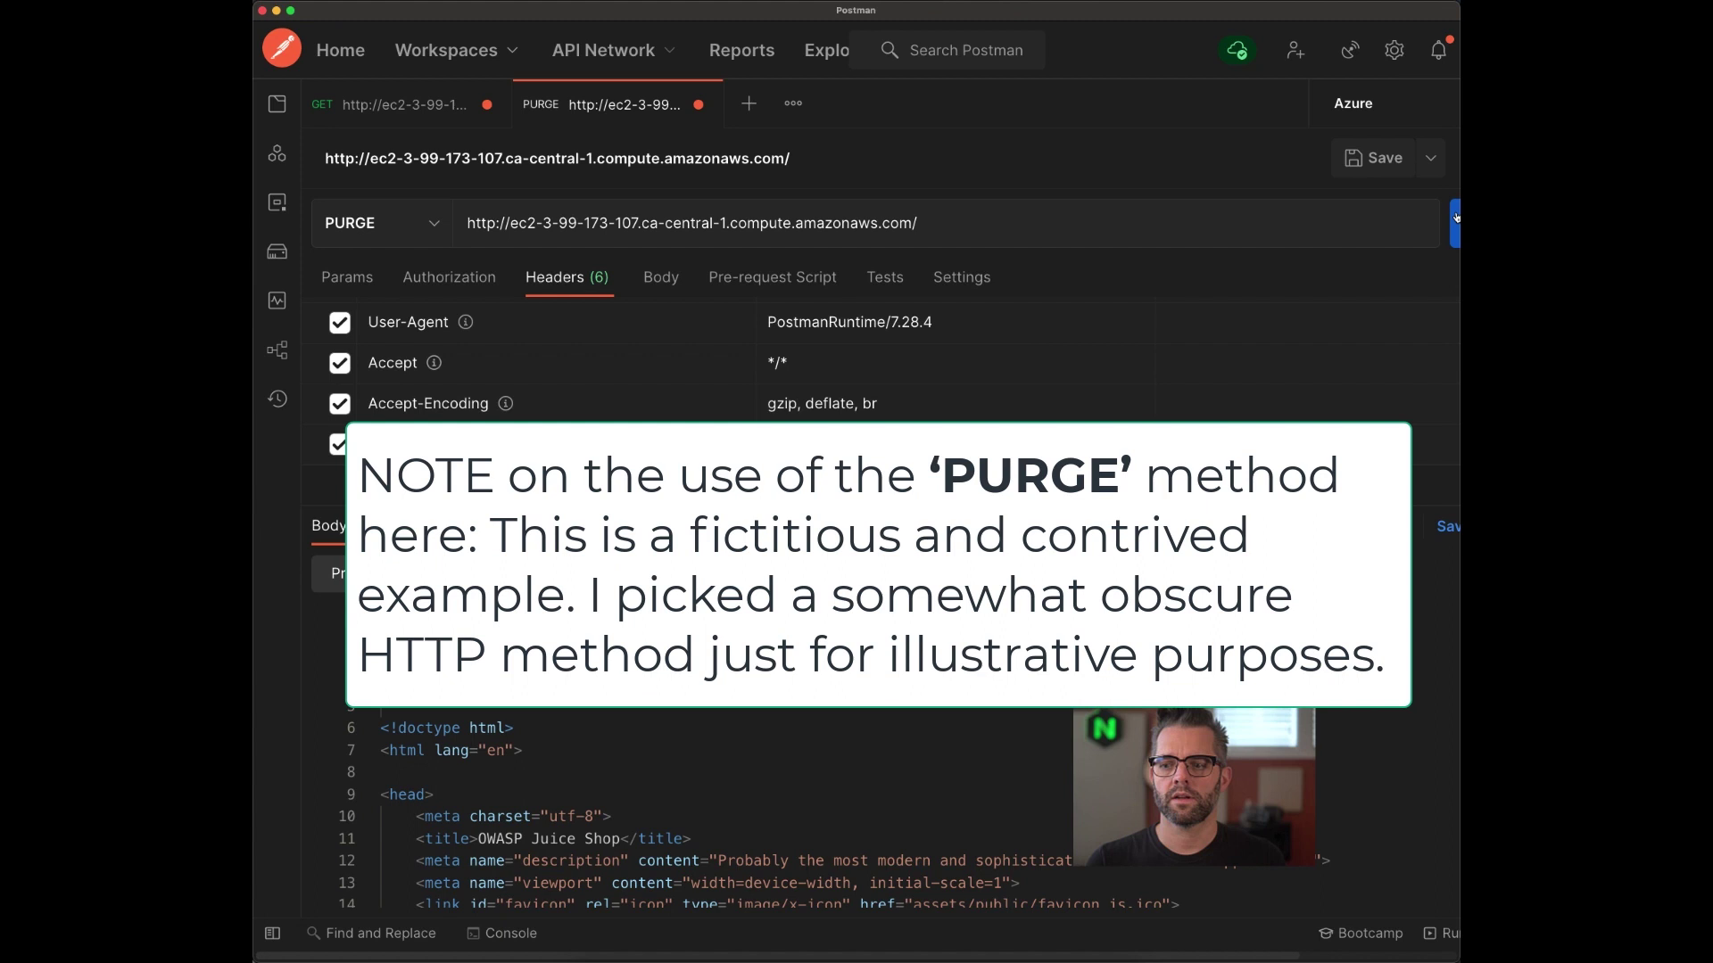
{"action": "left_click", "coordinate": [1454, 223]}
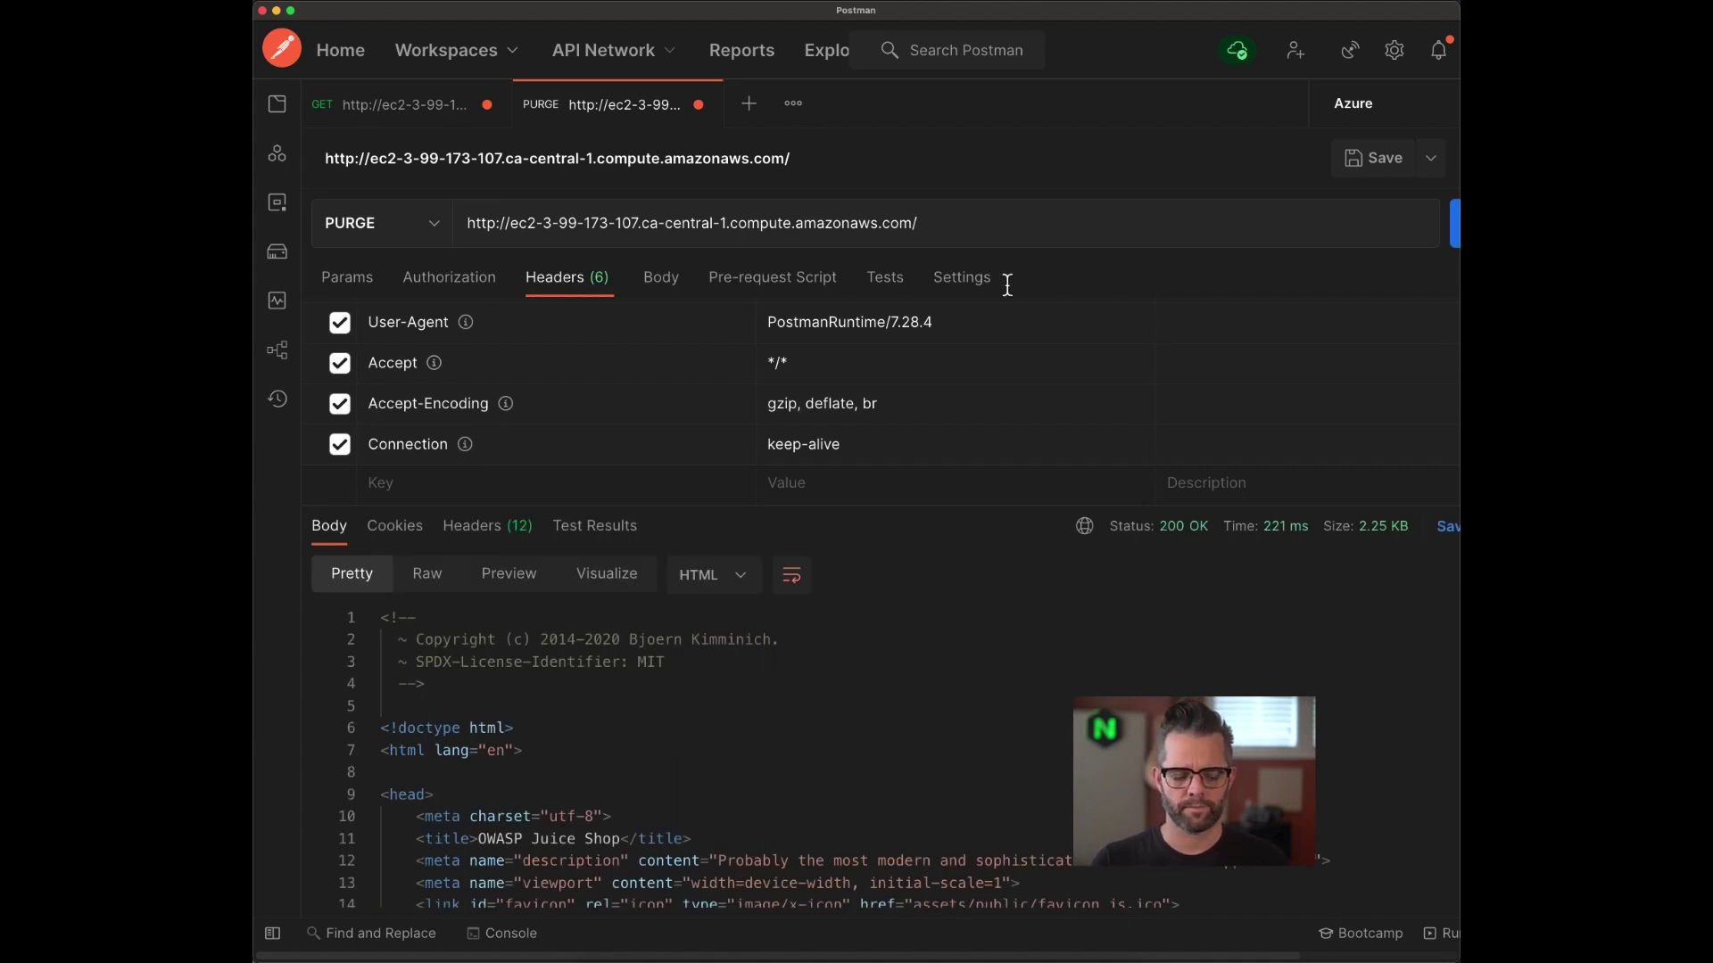
{"action": "key", "text": "super+Tab"}
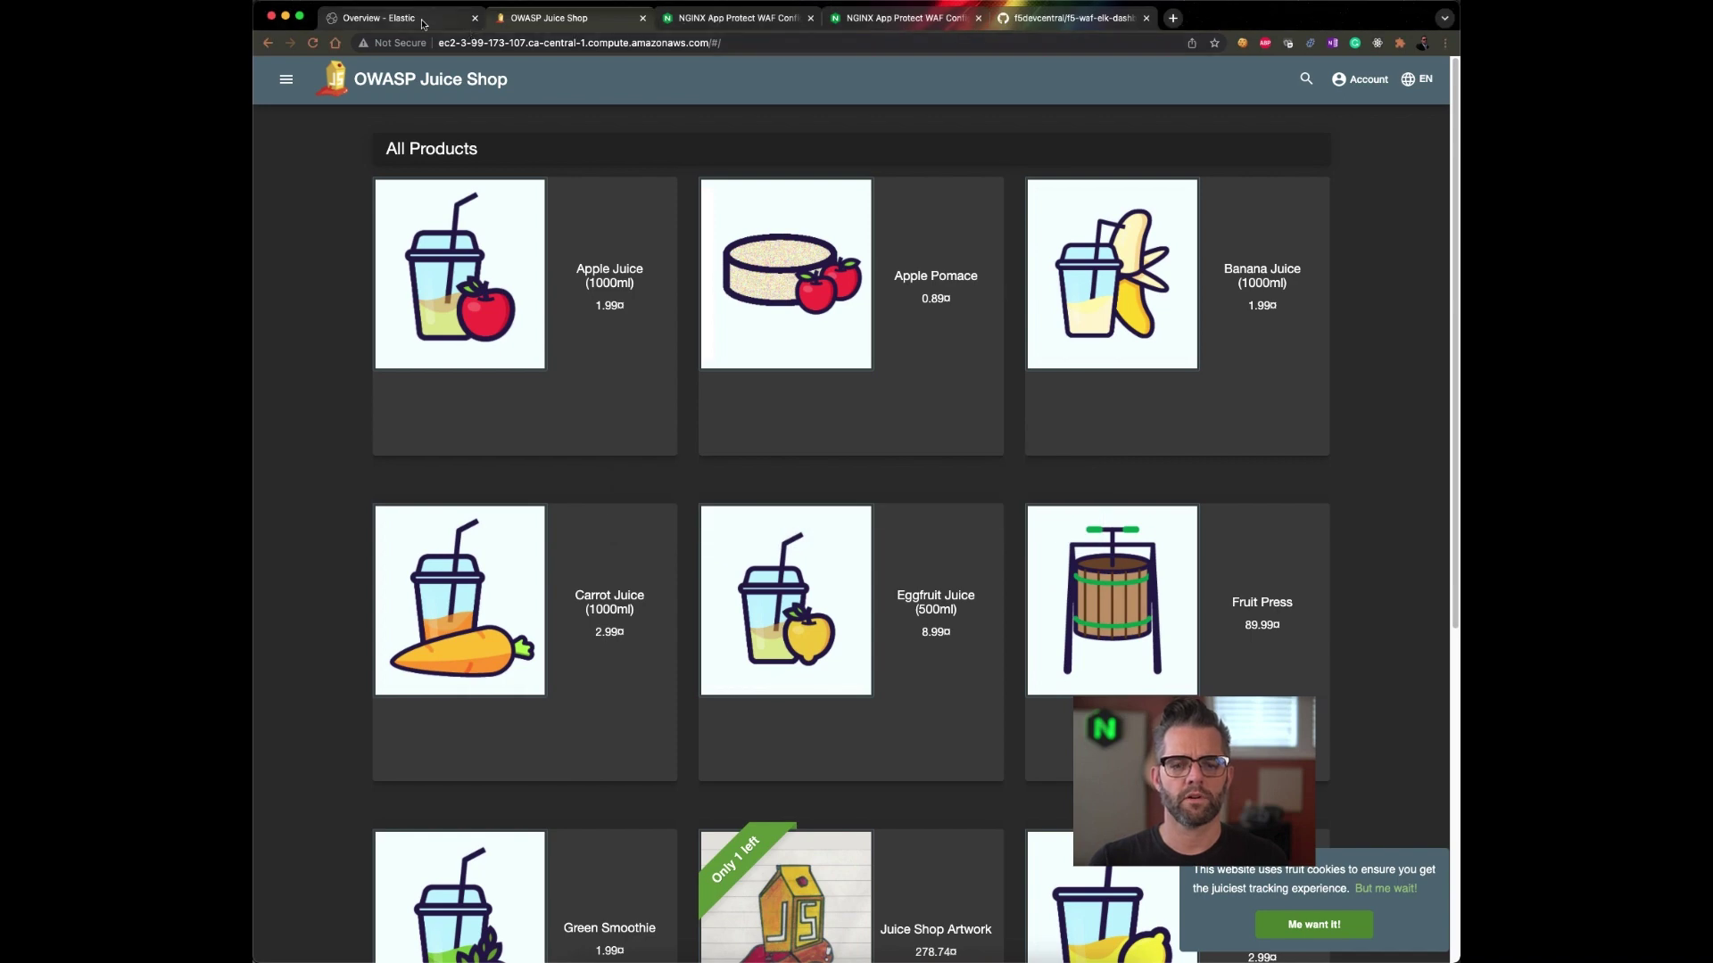
- Expand the PURGE row in All Requests to see its Illegal method and Bot Client Detected alerts
{"action": "left_click", "coordinate": [424, 24]}
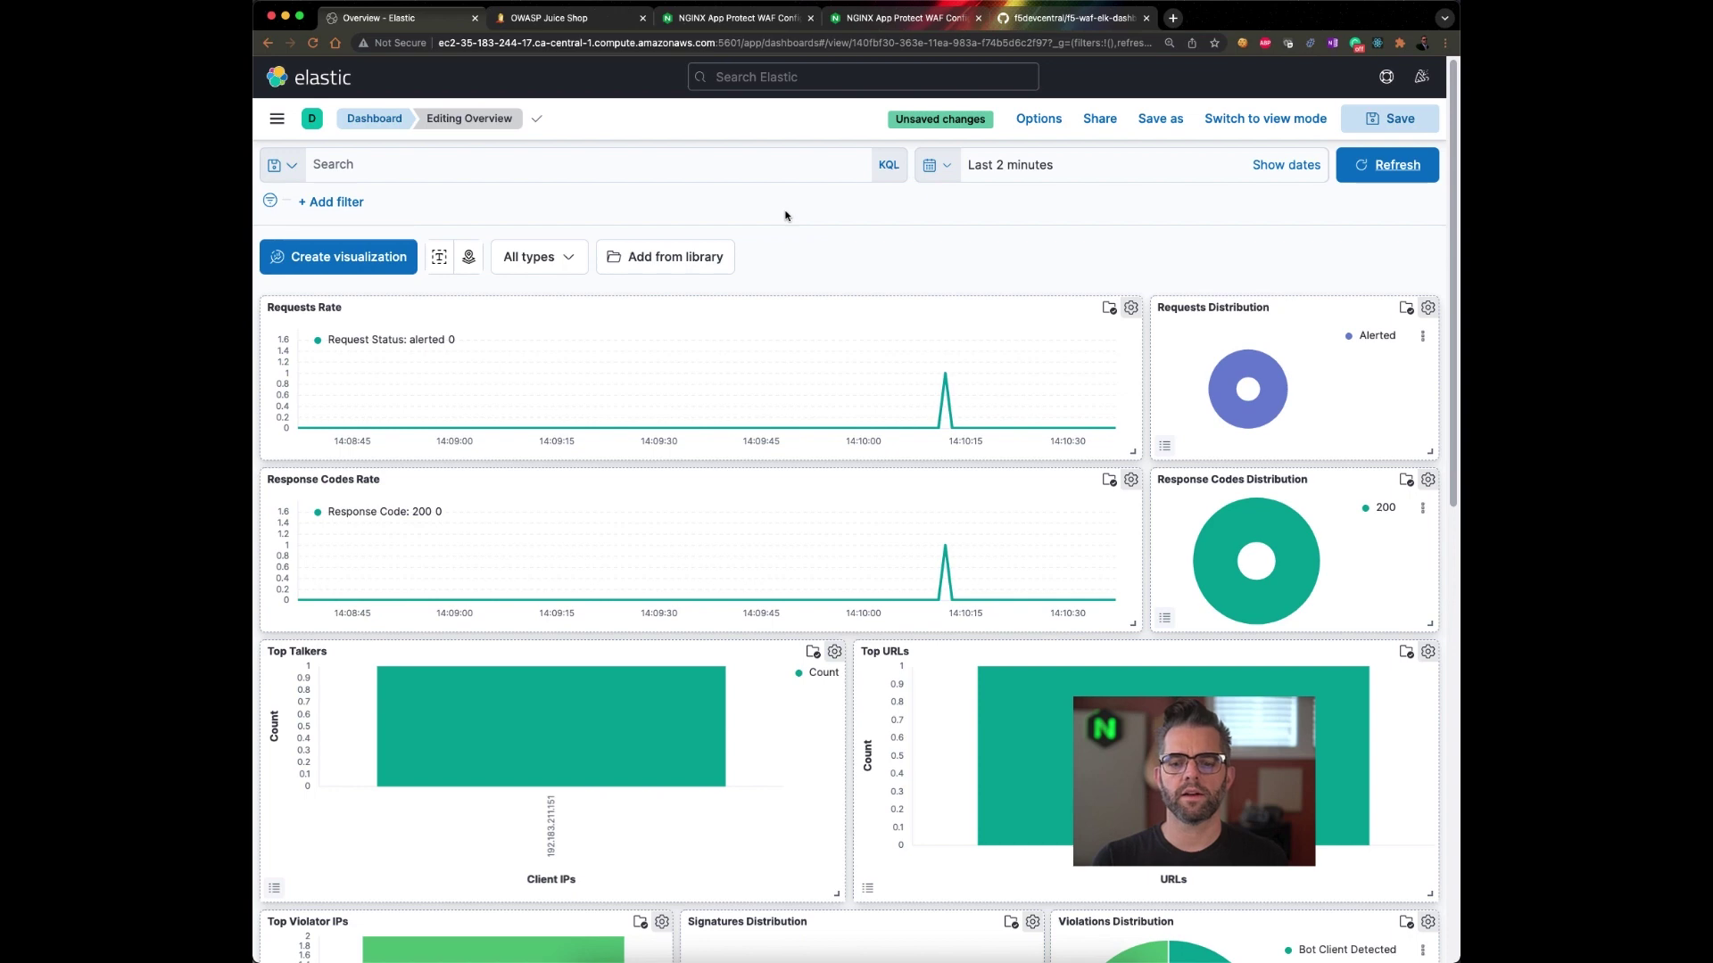
{"action": "scroll", "coordinate": [785, 215], "scroll_direction": "down", "scroll_amount": 10}
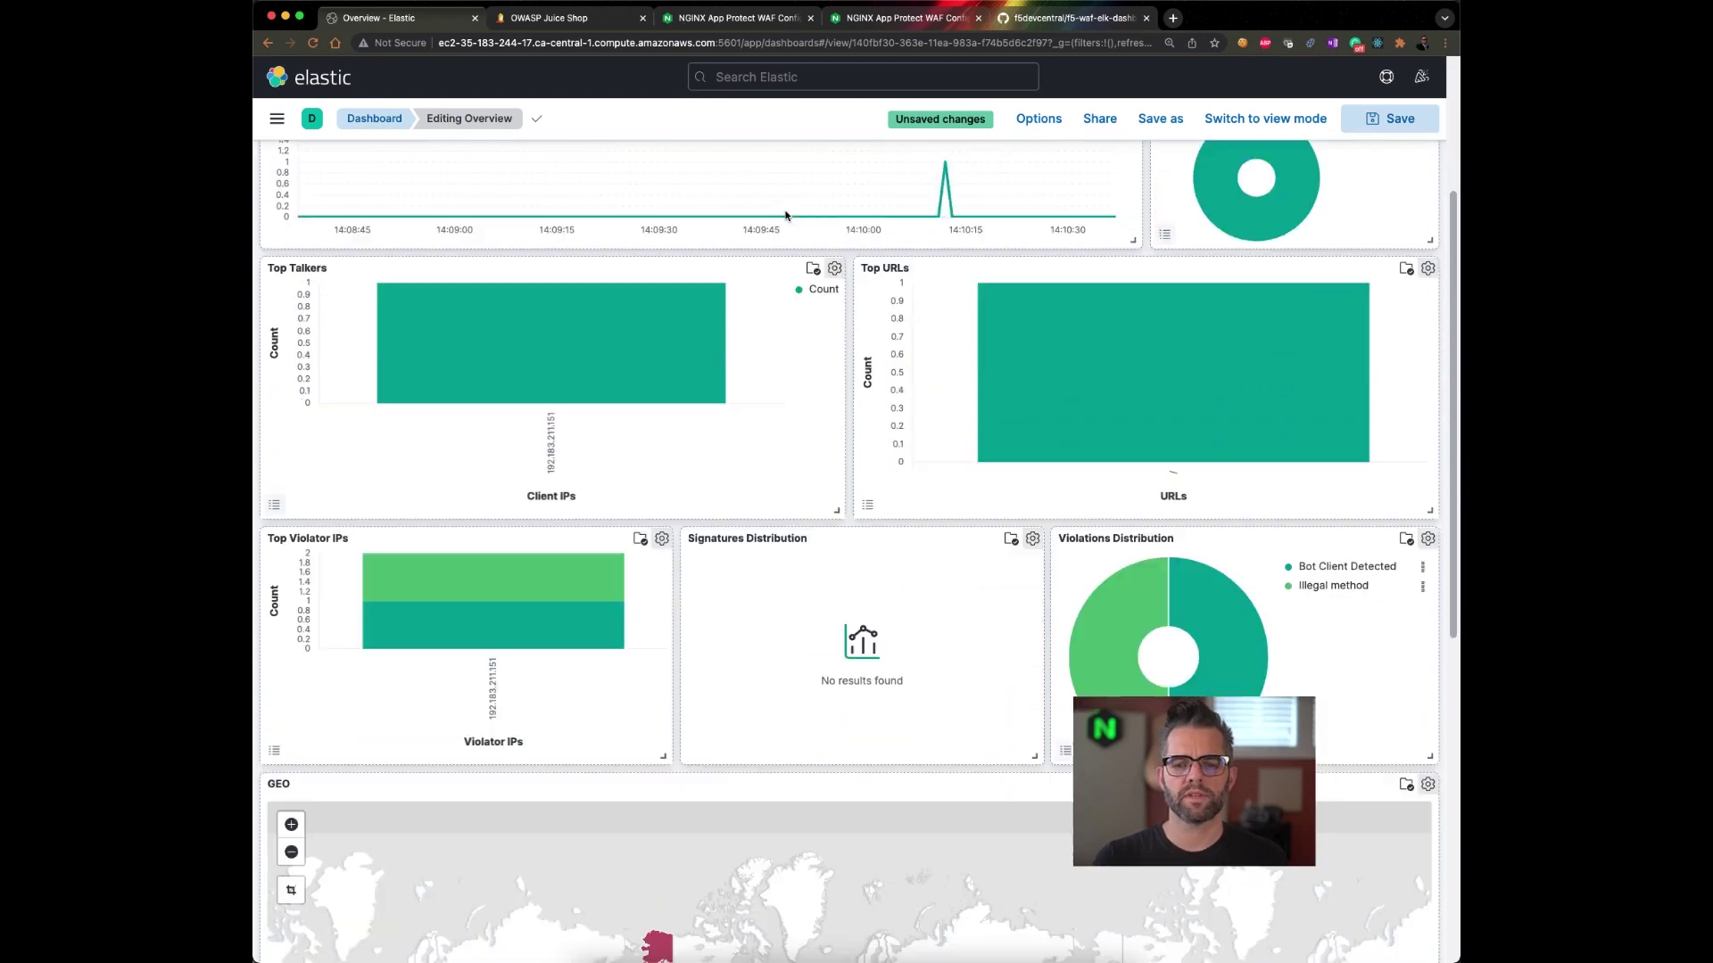
{"action": "scroll", "coordinate": [785, 215], "scroll_direction": "down", "scroll_amount": 2}
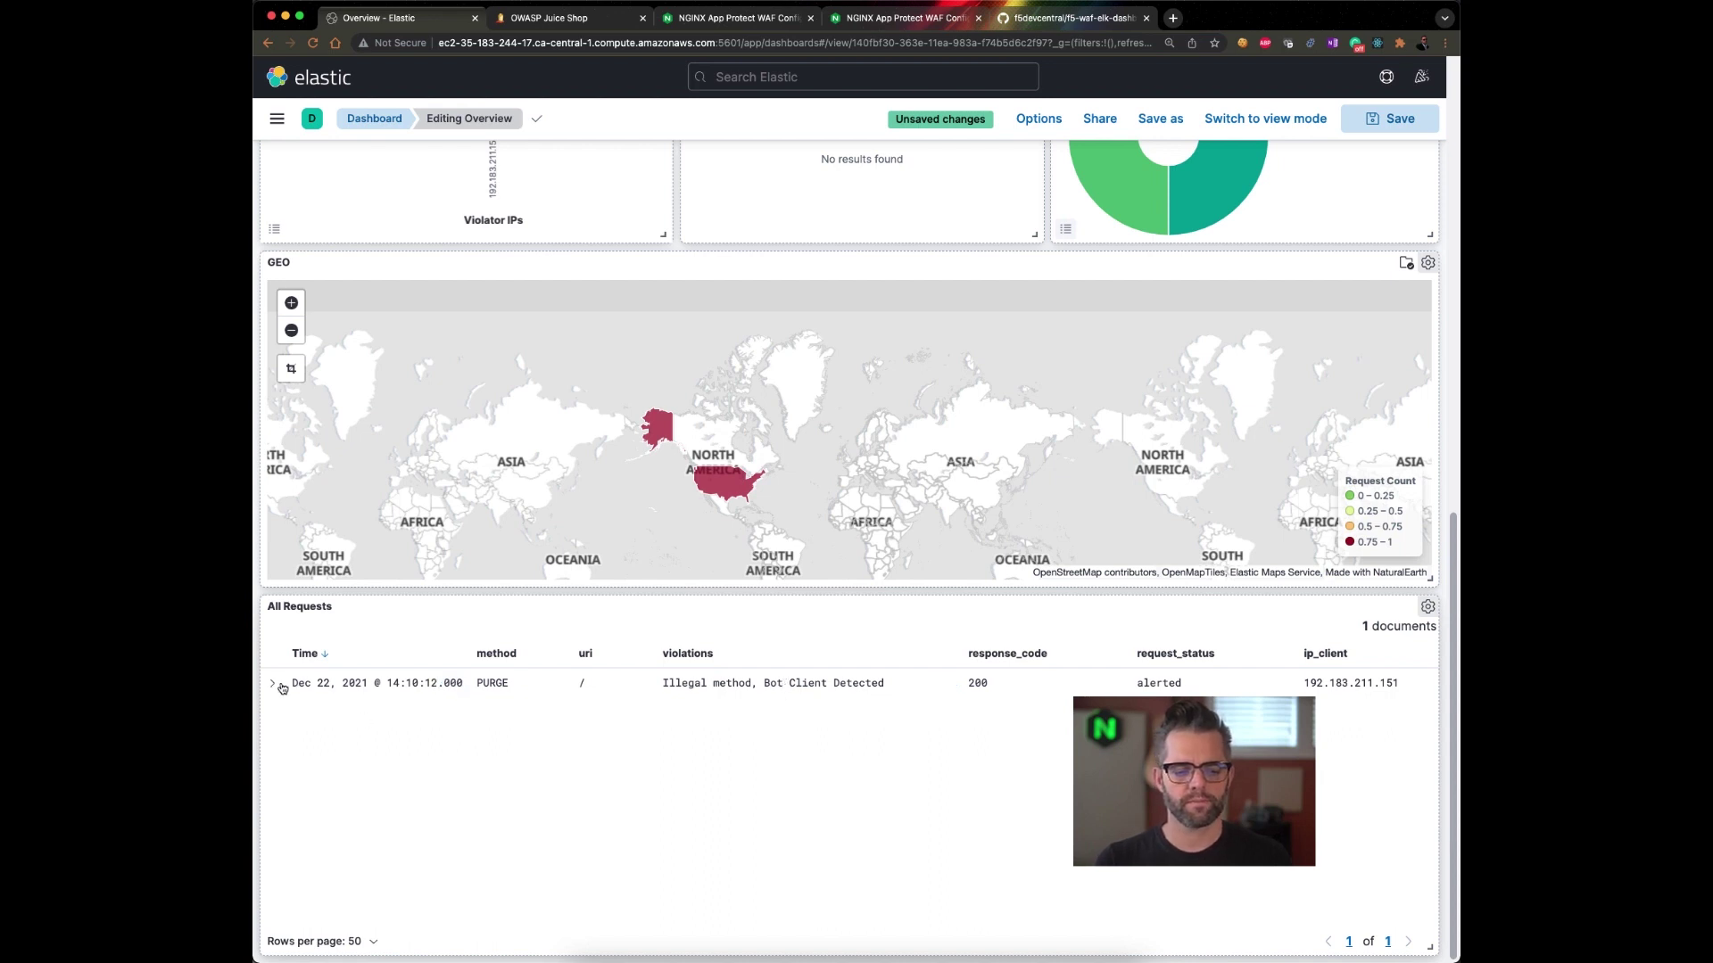
{"action": "left_click", "coordinate": [274, 685]}
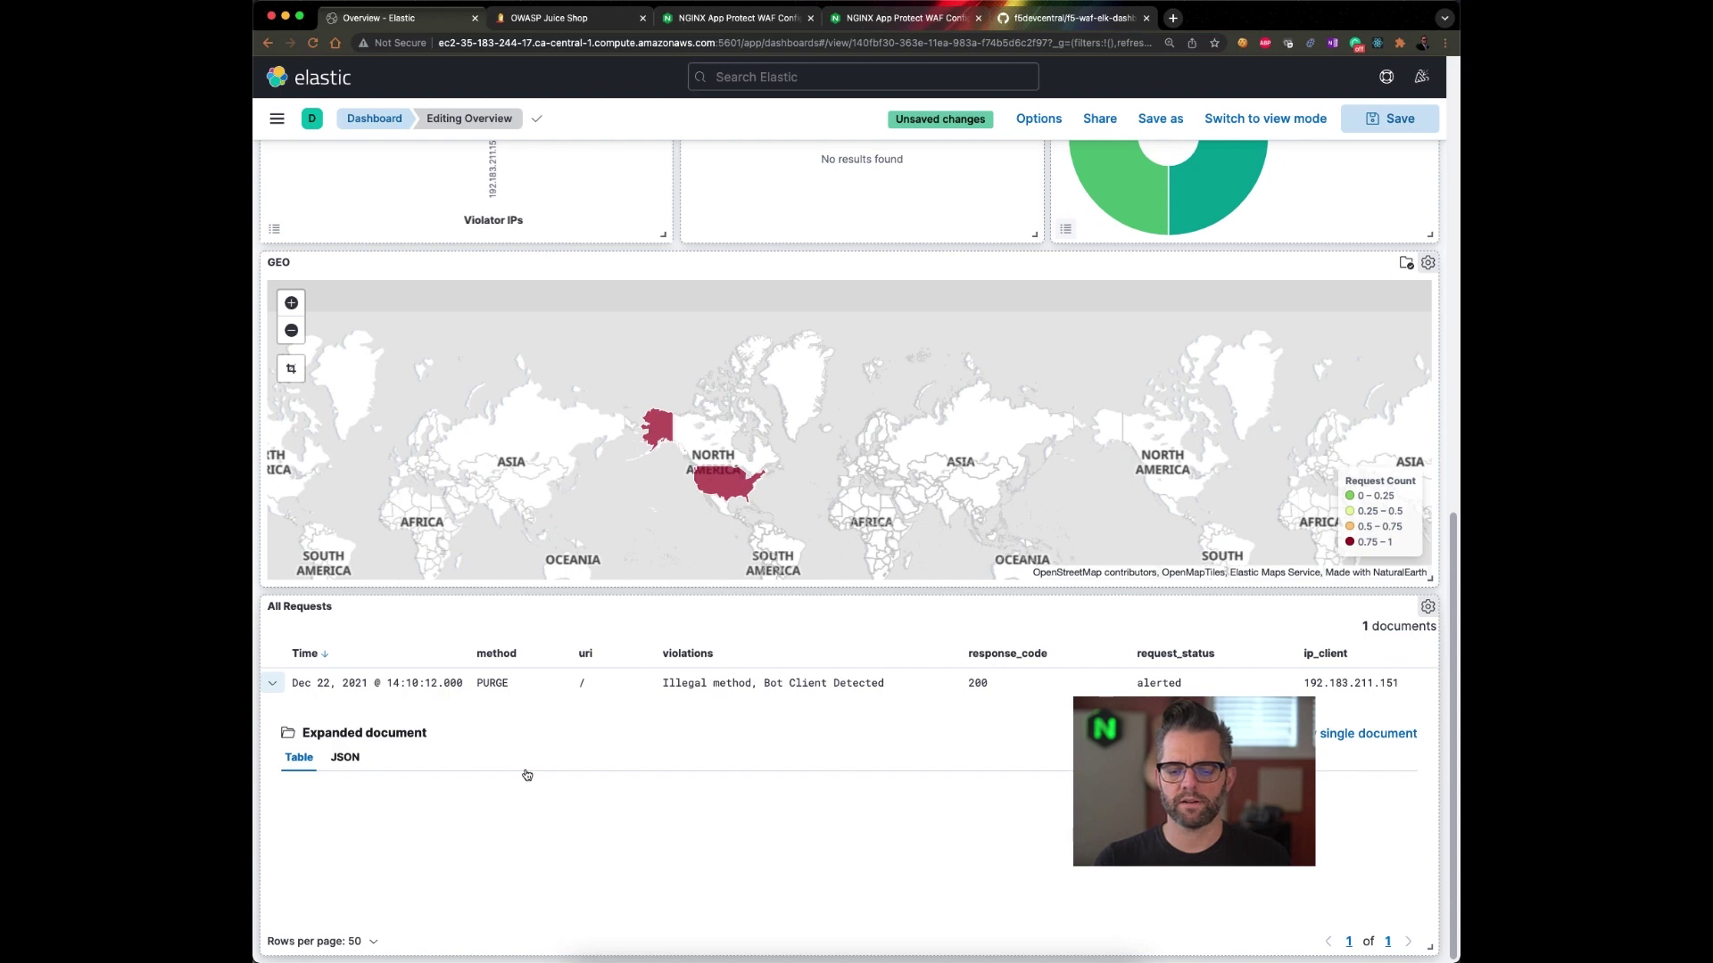
{"action": "scroll", "coordinate": [874, 767], "scroll_direction": "down", "scroll_amount": 5}
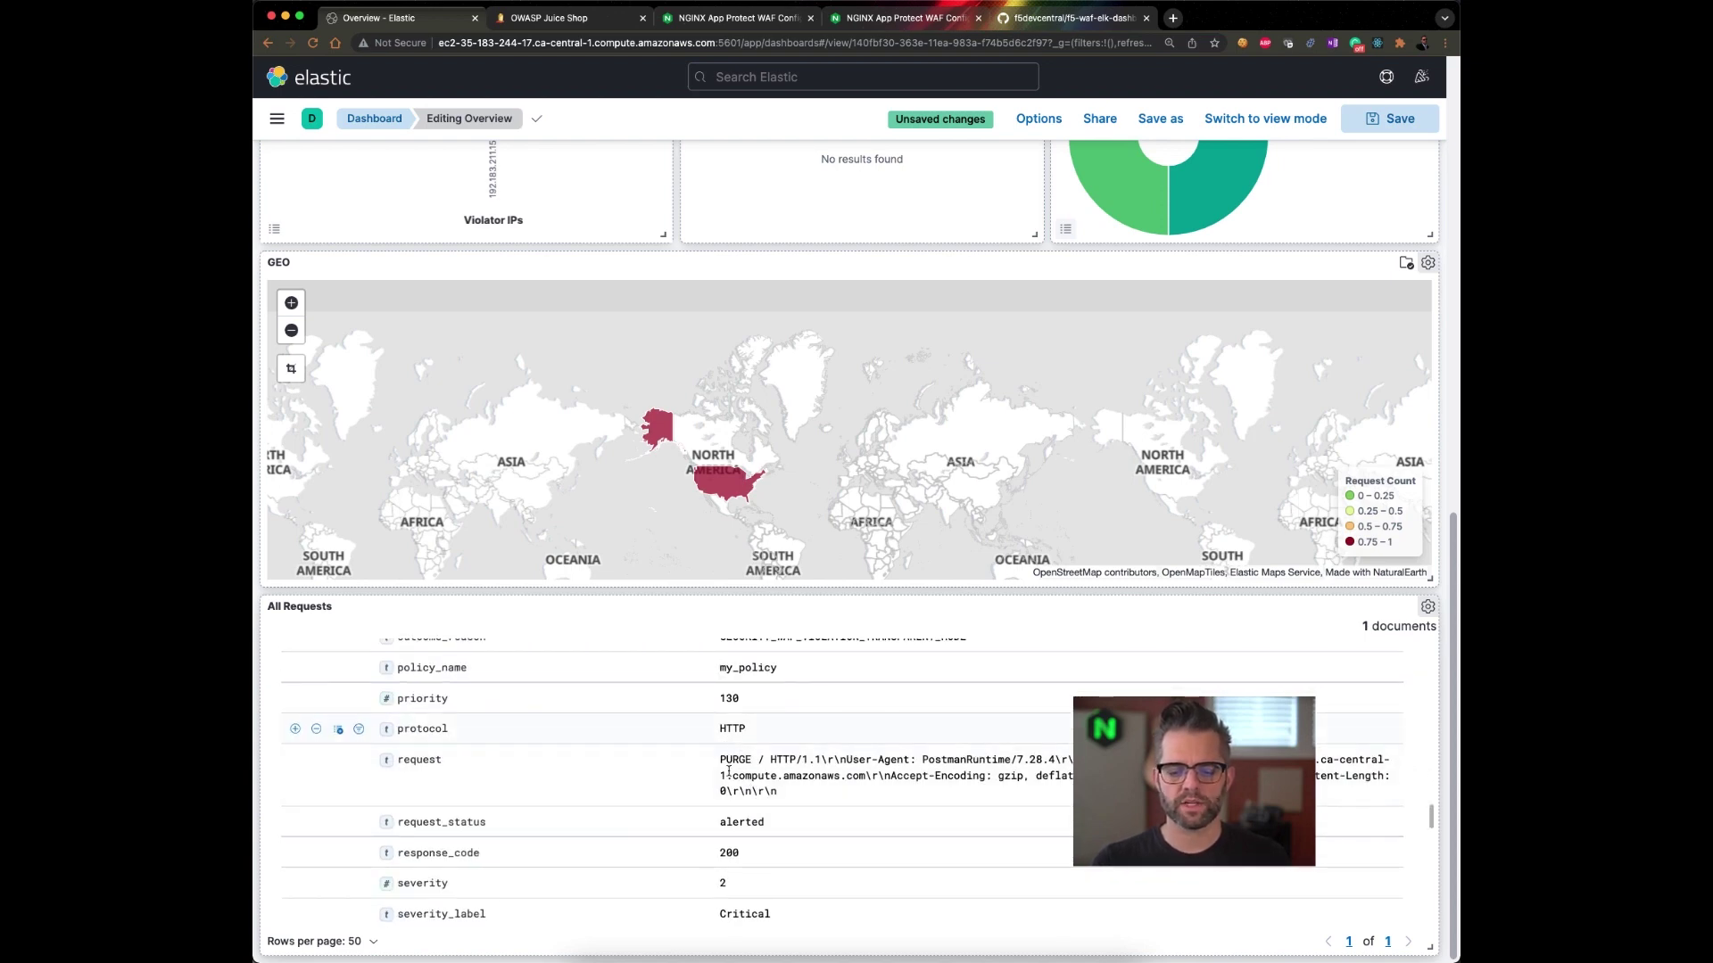
{"action": "scroll", "coordinate": [727, 773], "scroll_direction": "down", "scroll_amount": 3}
{"action": "scroll", "coordinate": [727, 777], "scroll_direction": "down", "scroll_amount": 2}
{"action": "scroll", "coordinate": [740, 776], "scroll_direction": "up", "scroll_amount": 6}
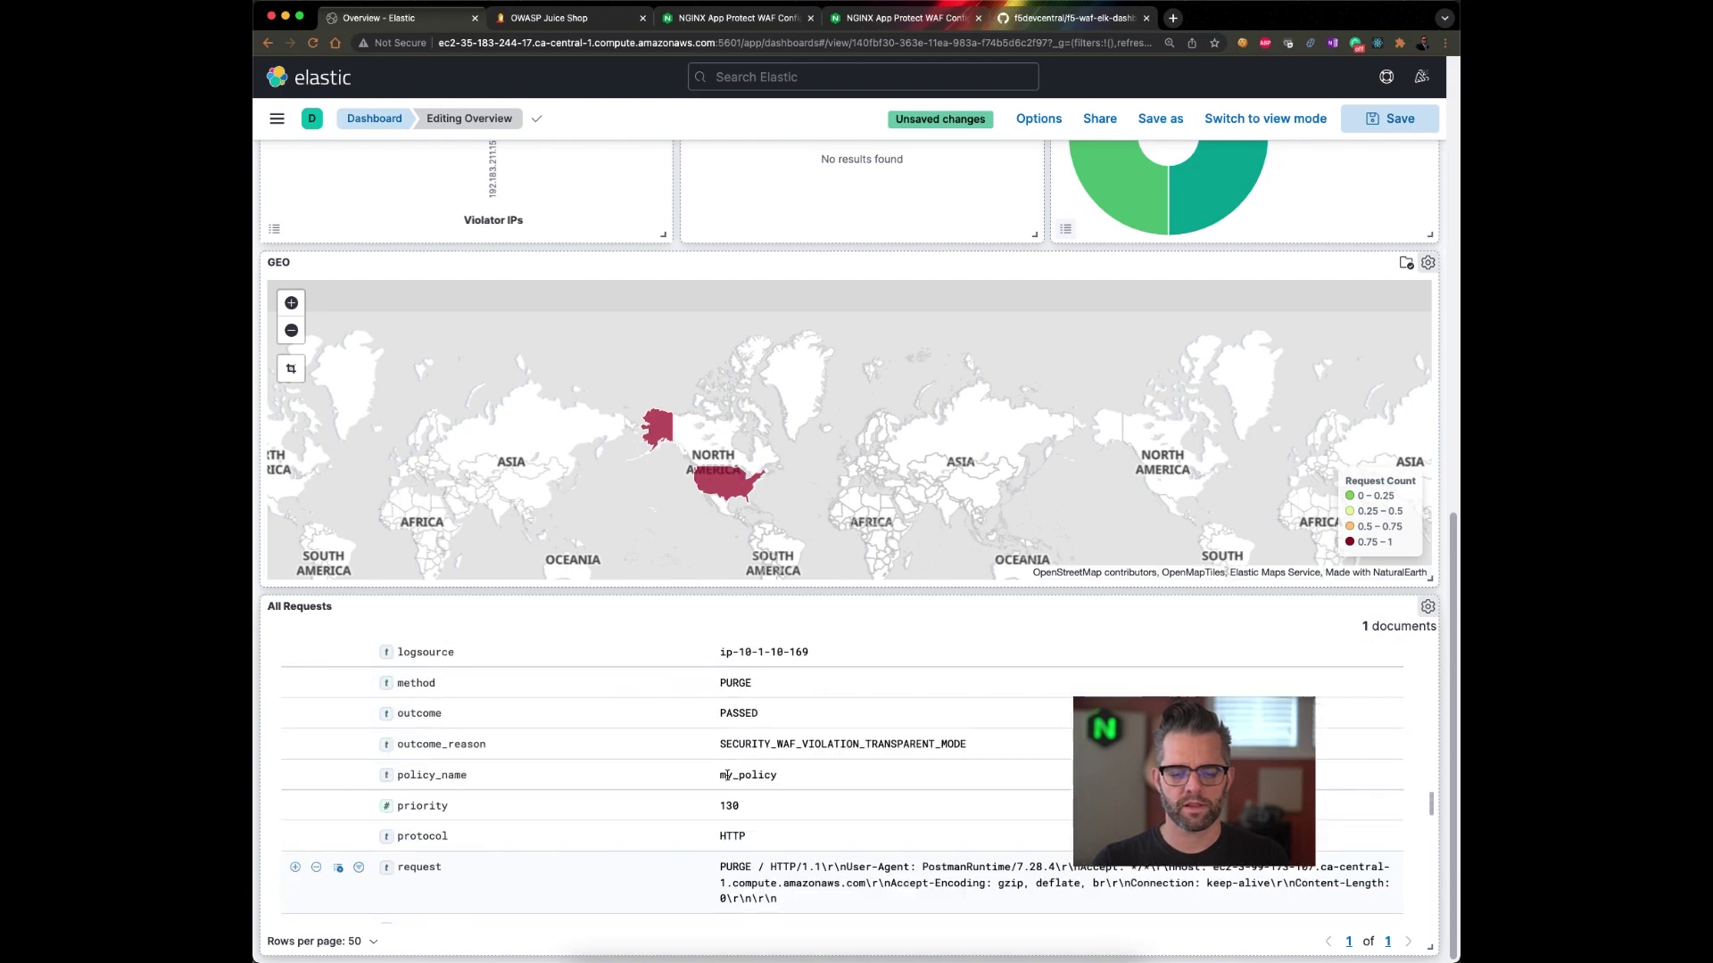
{"action": "scroll", "coordinate": [692, 821], "scroll_direction": "down", "scroll_amount": 2}
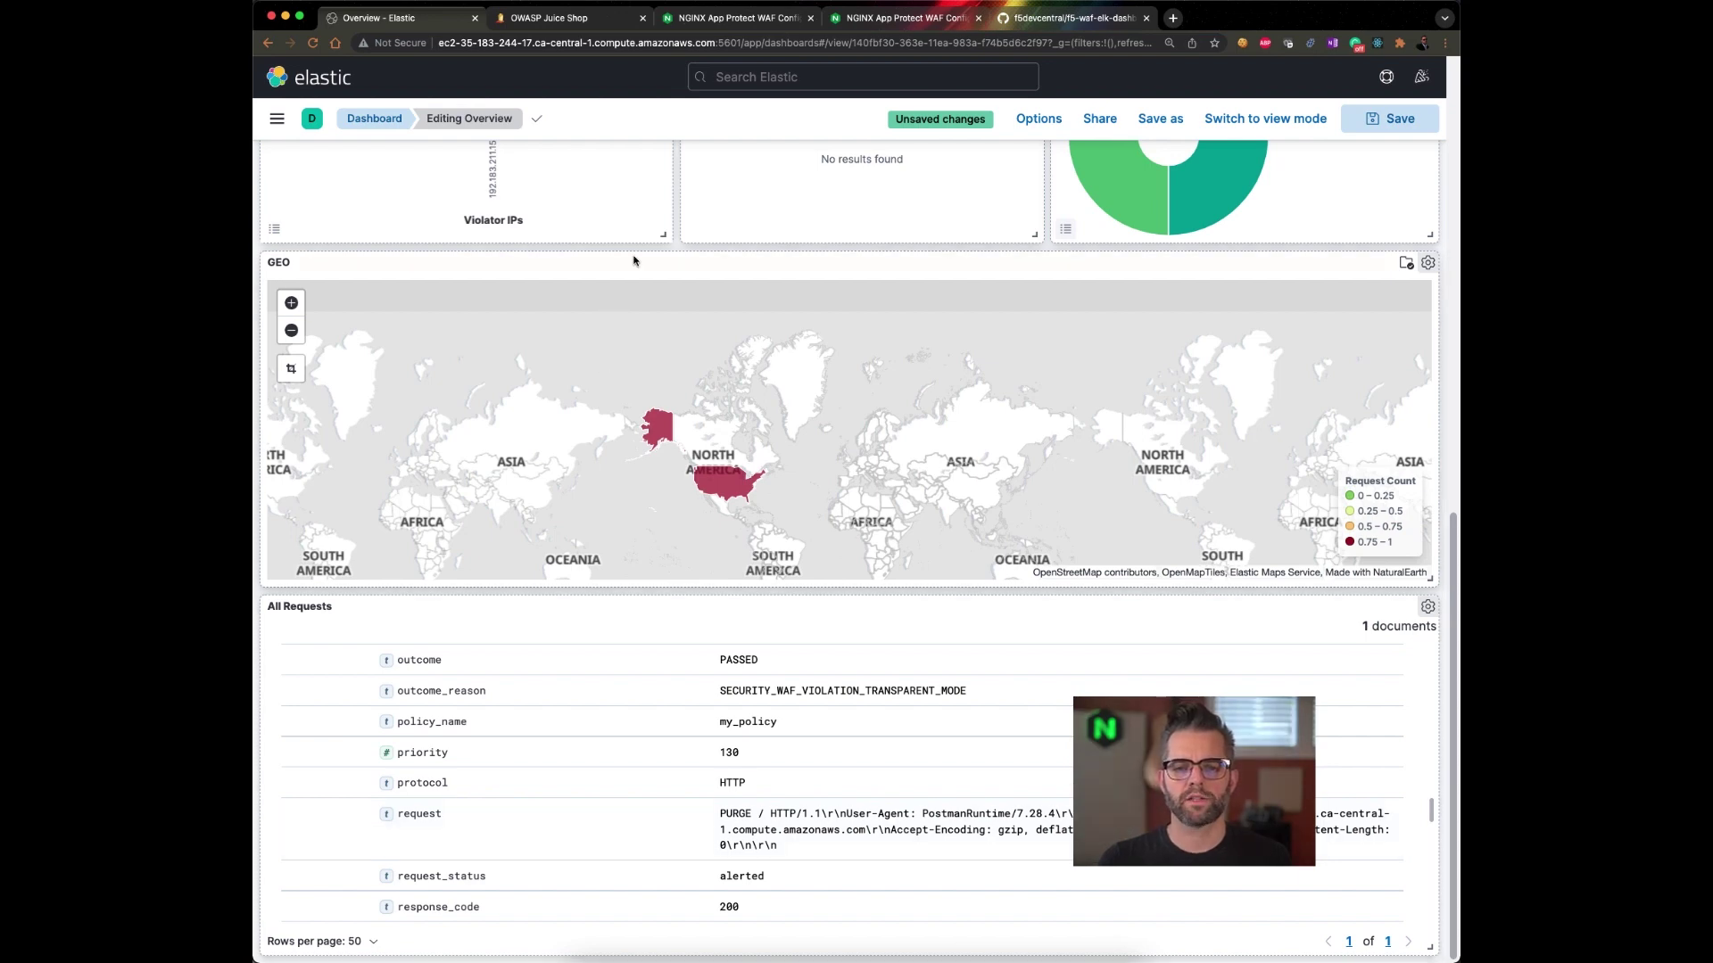
{"action": "left_click", "coordinate": [722, 19]}
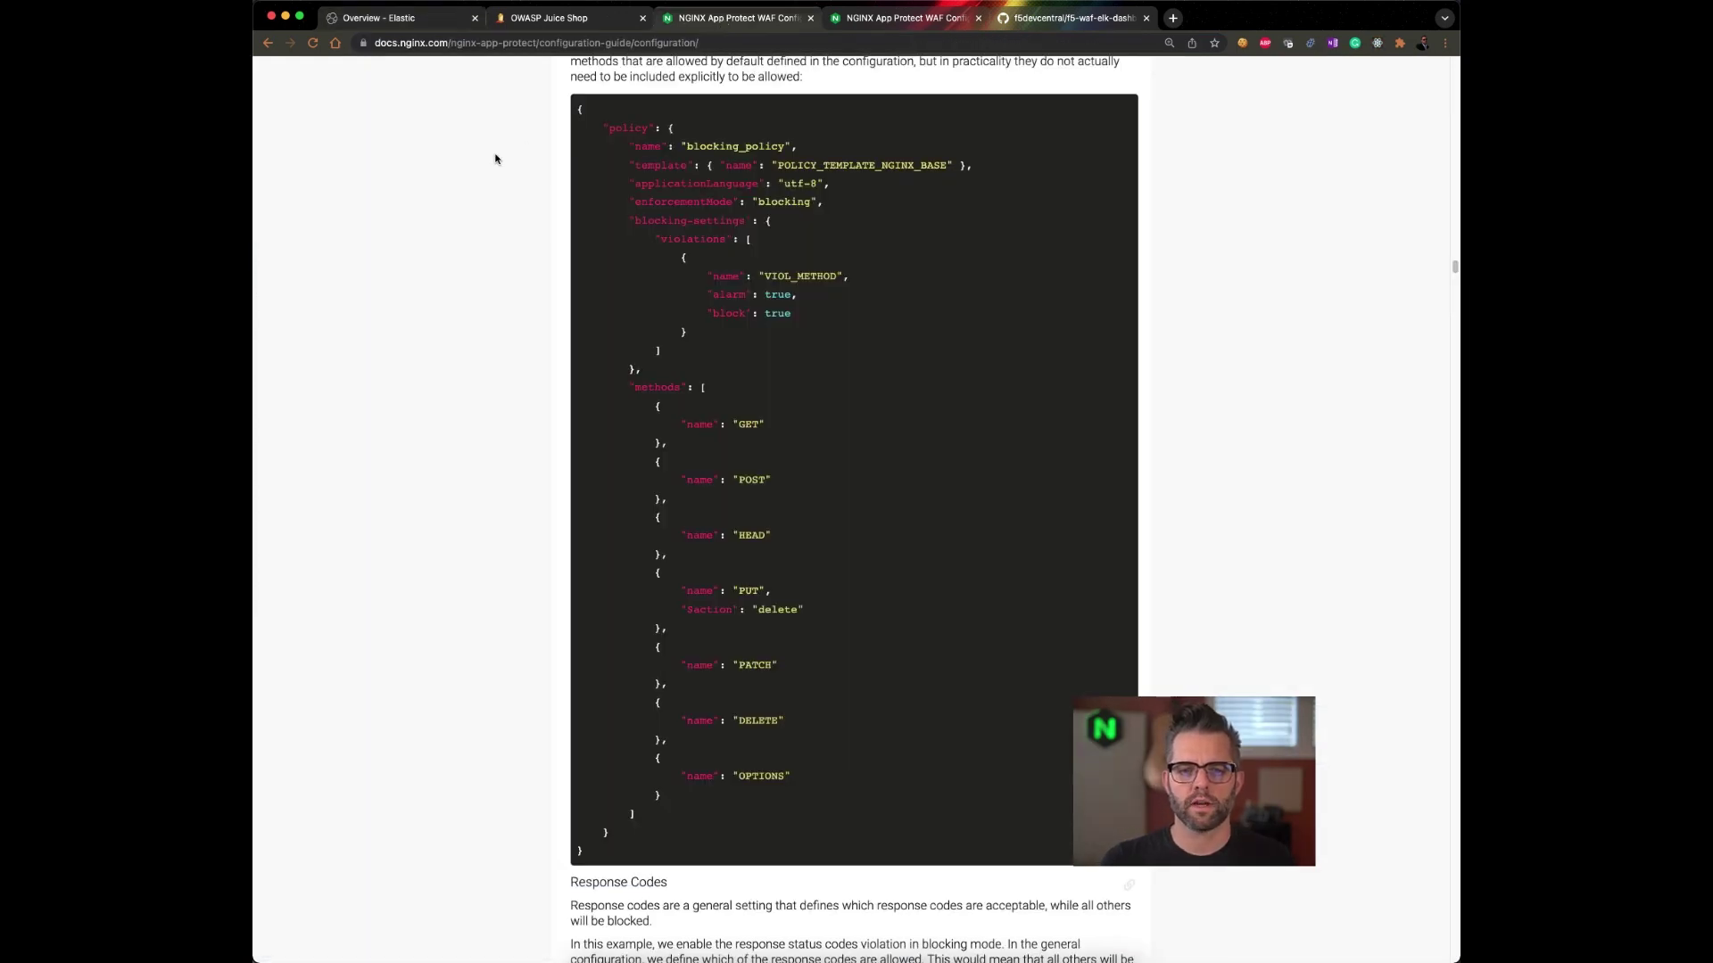
- Scroll the NGINX App Protect docs to the Allowed Methods example policy
{"action": "scroll", "coordinate": [475, 163], "scroll_direction": "up", "scroll_amount": 1}
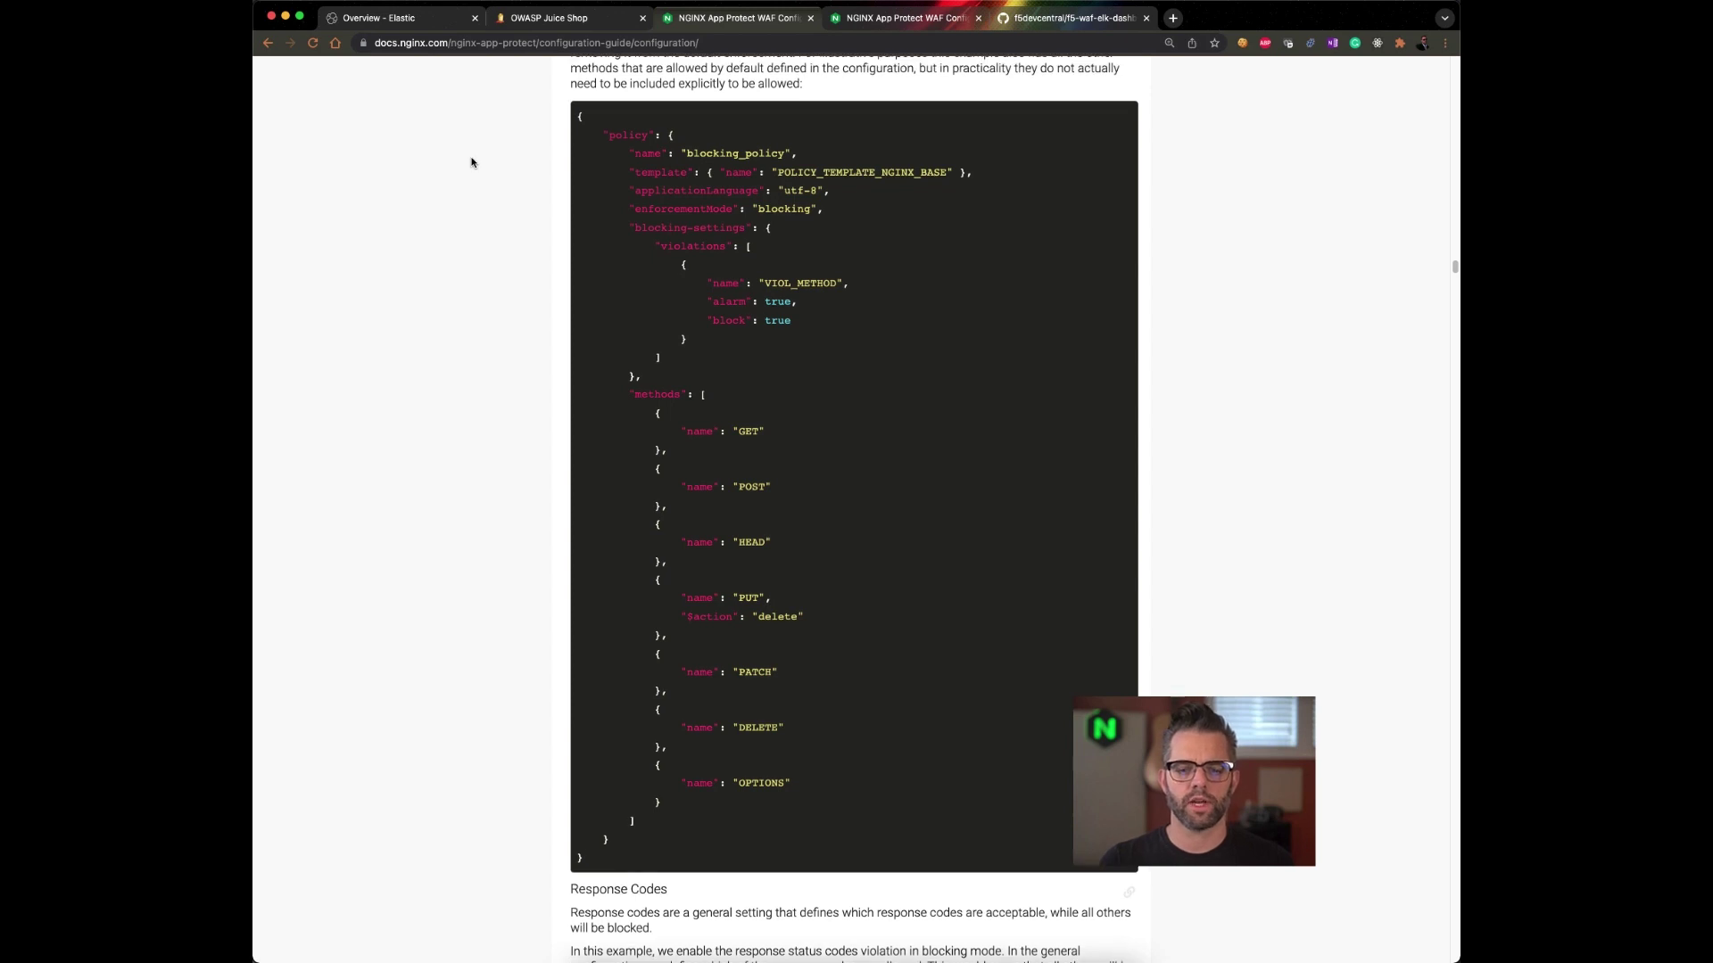
{"action": "scroll", "coordinate": [472, 162], "scroll_direction": "up", "scroll_amount": 3}
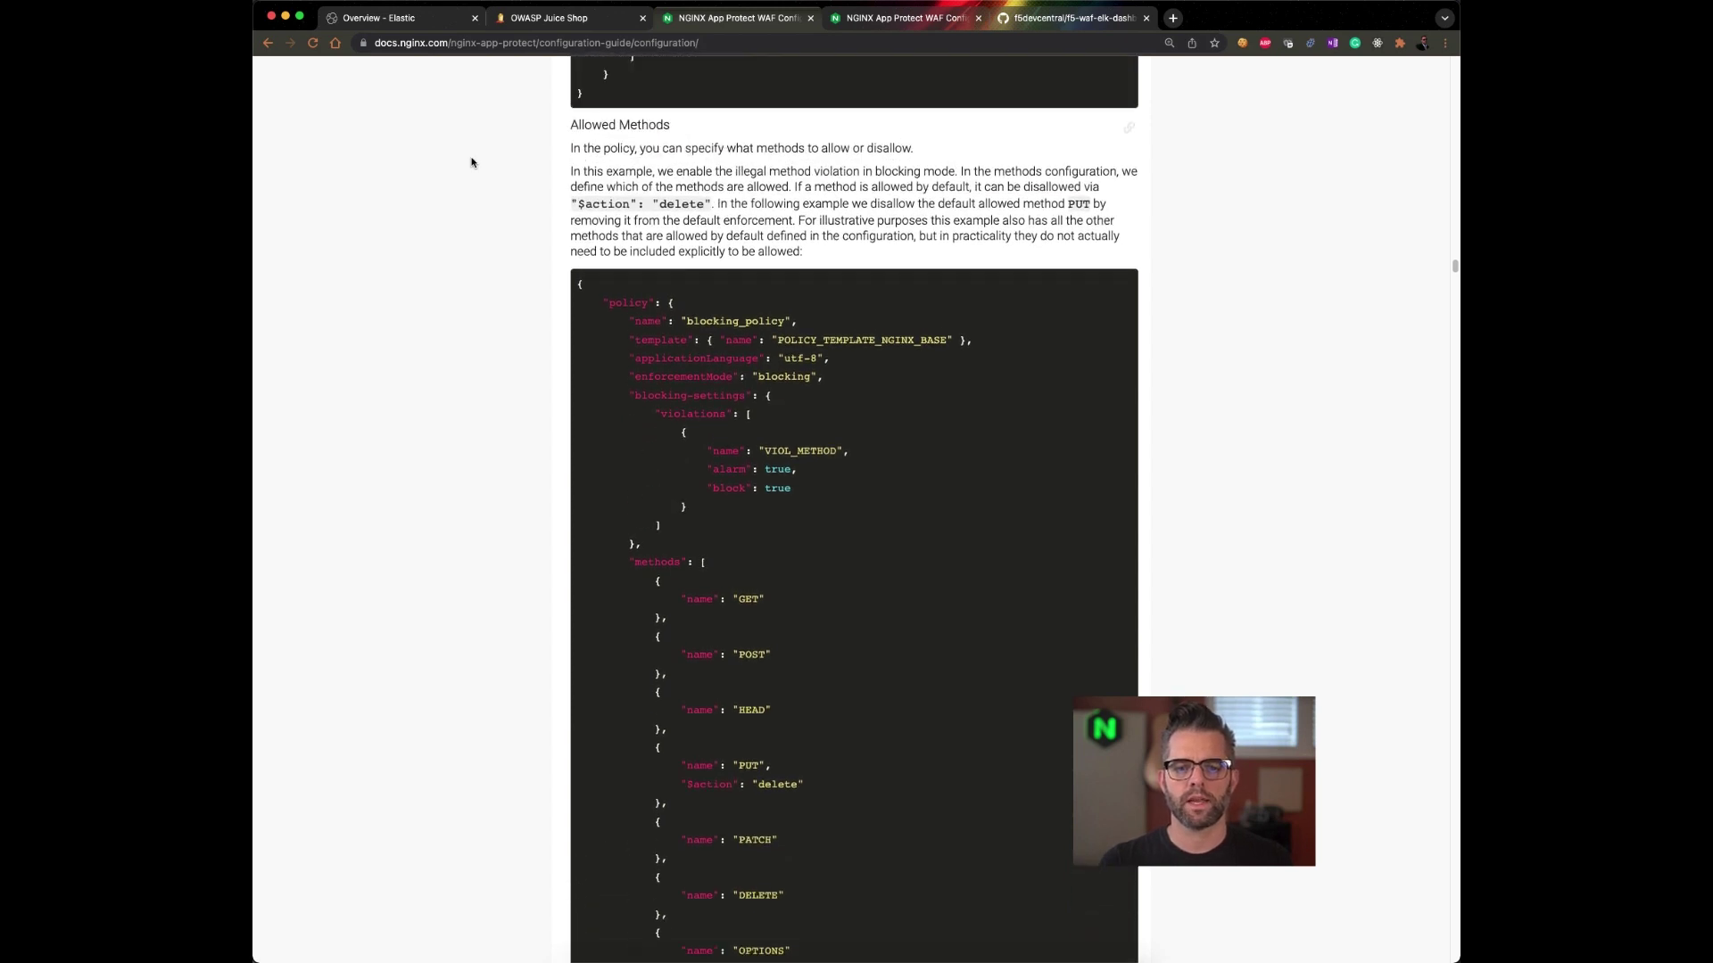
{"action": "scroll", "coordinate": [471, 163], "scroll_direction": "down", "scroll_amount": 1}
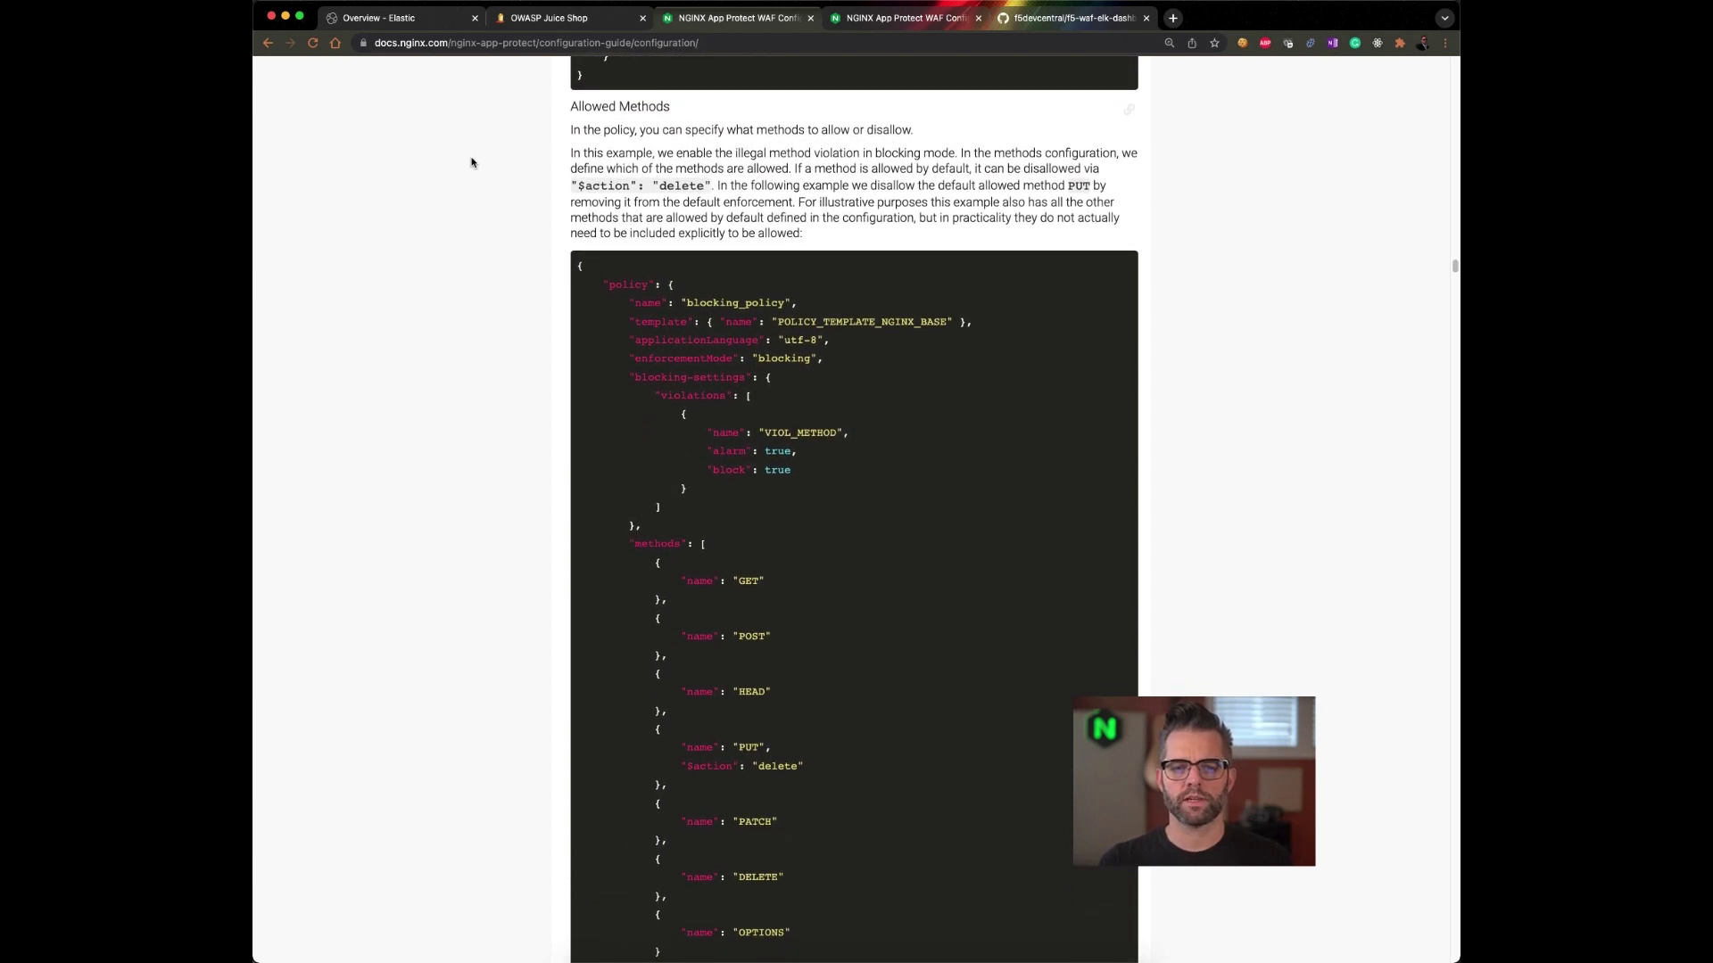
{"action": "scroll", "coordinate": [472, 162], "scroll_direction": "down", "scroll_amount": 1}
{"action": "scroll", "coordinate": [472, 162], "scroll_direction": "down", "scroll_amount": 5}
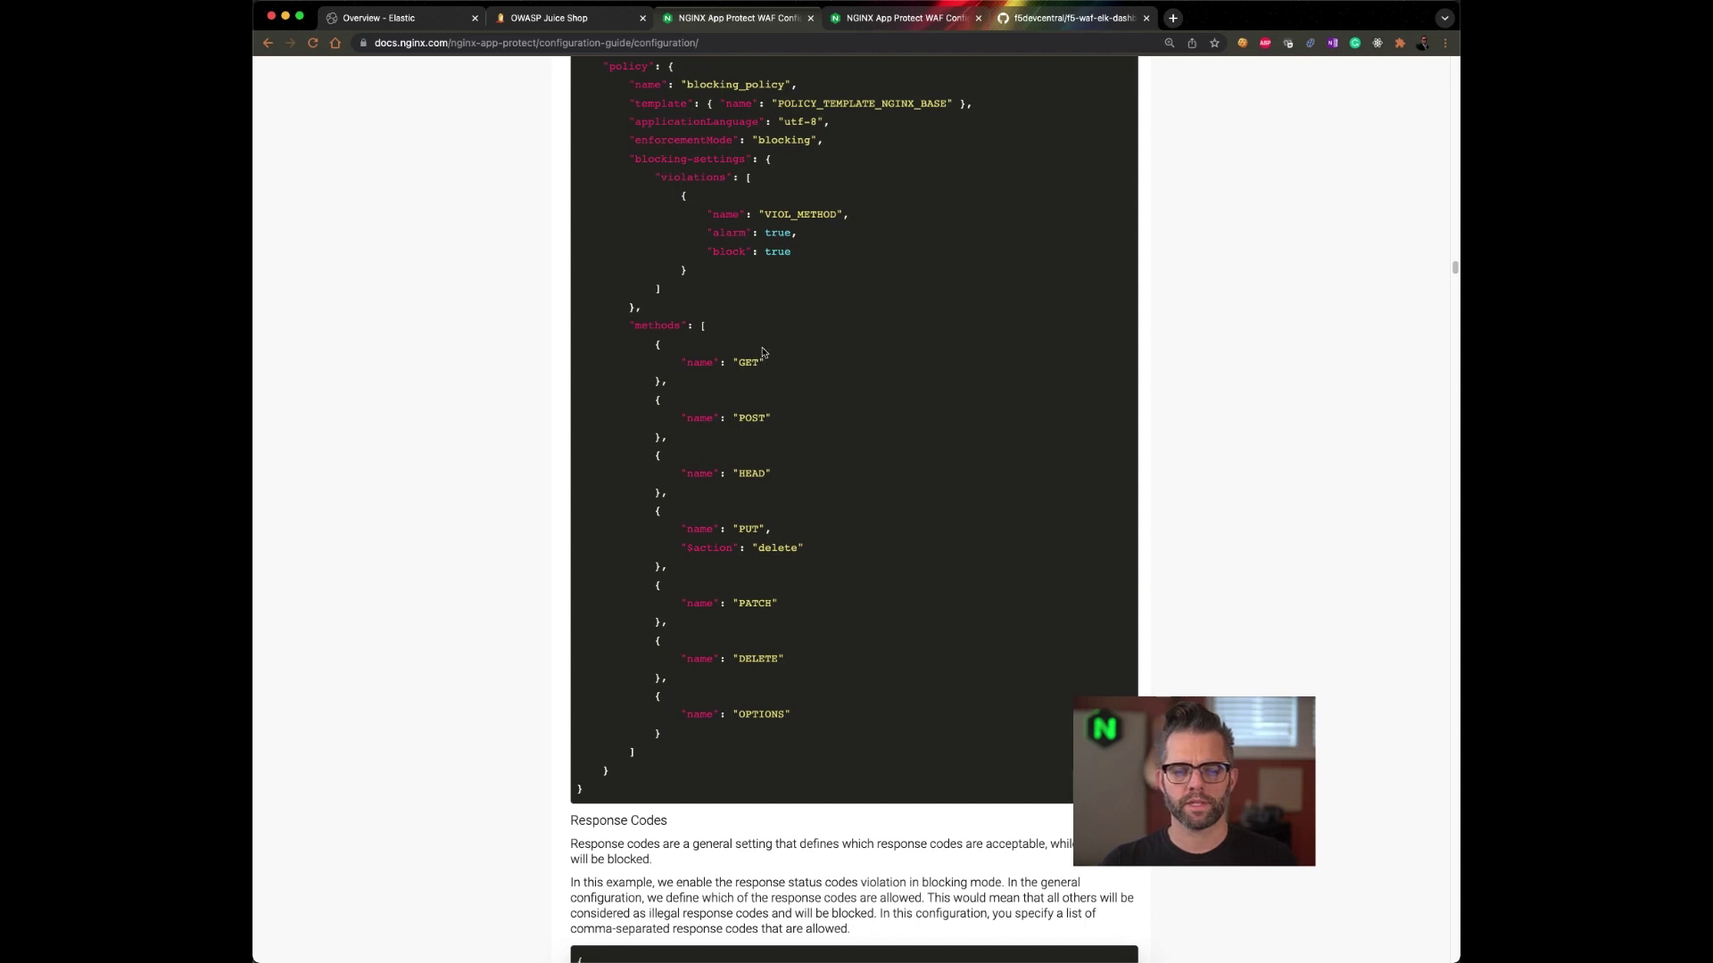
{"action": "key", "text": "super+Tab"}
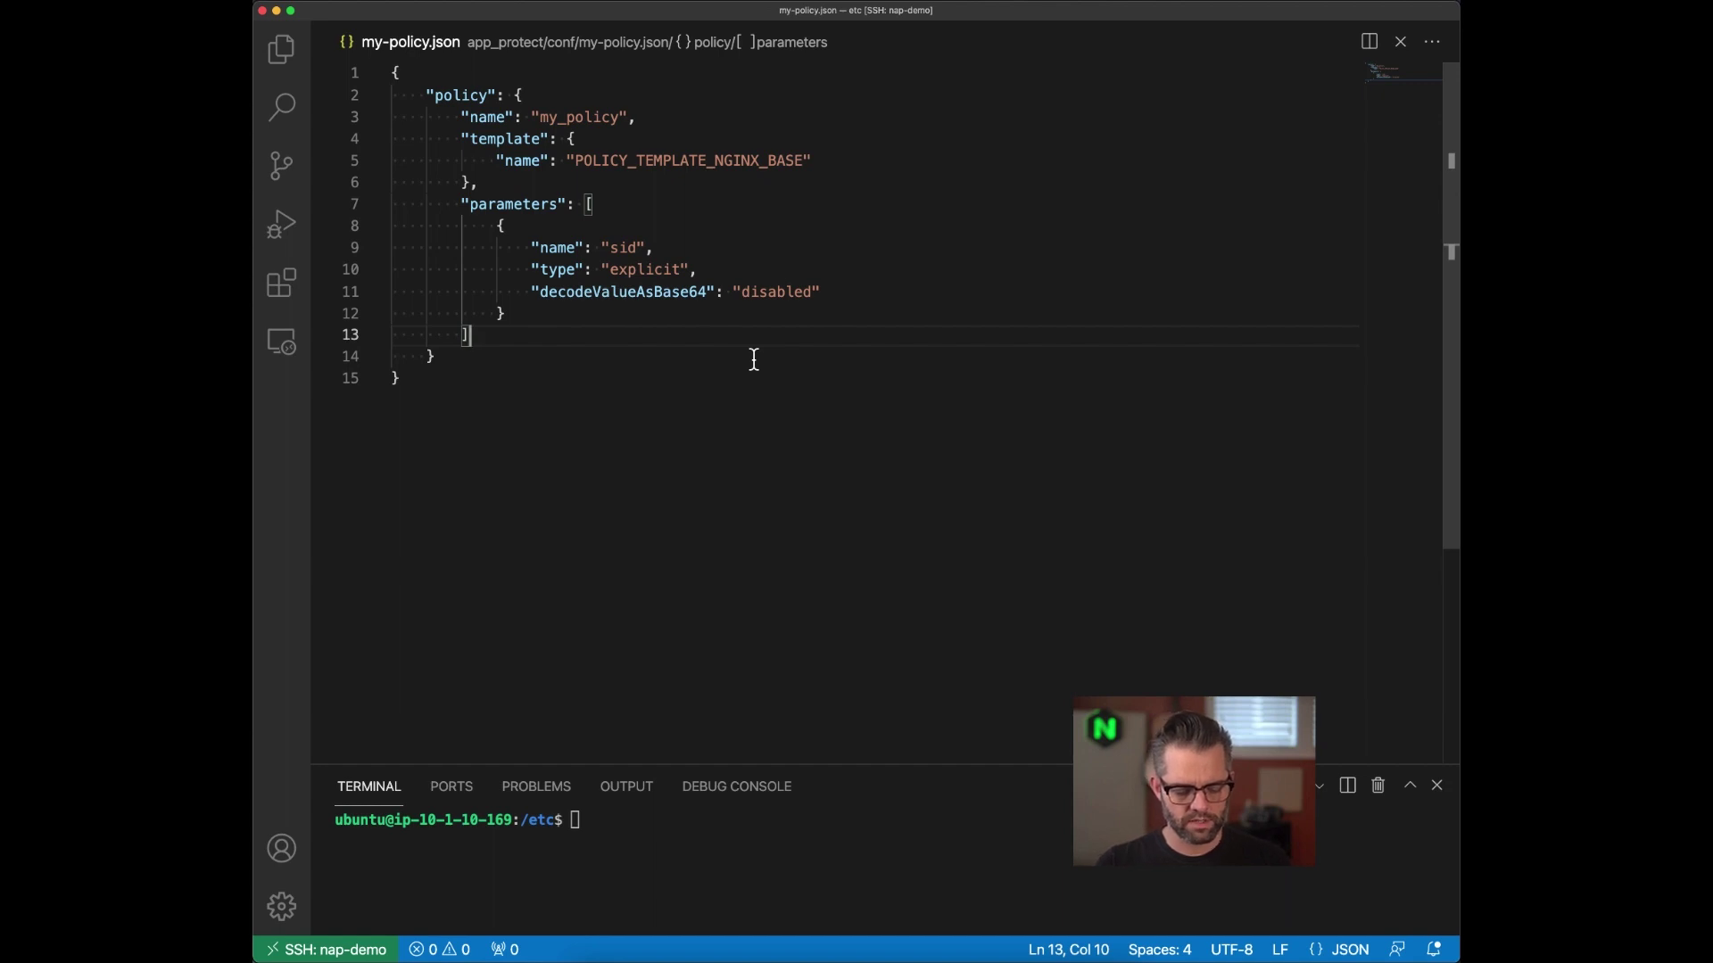
- Paste a methods array allowing PURGE into my-policy.json after the sid parameters
{"action": "type", "text": ",         \"methods\": [             {                 \"name\": \"PURGE\"             }         ]"}
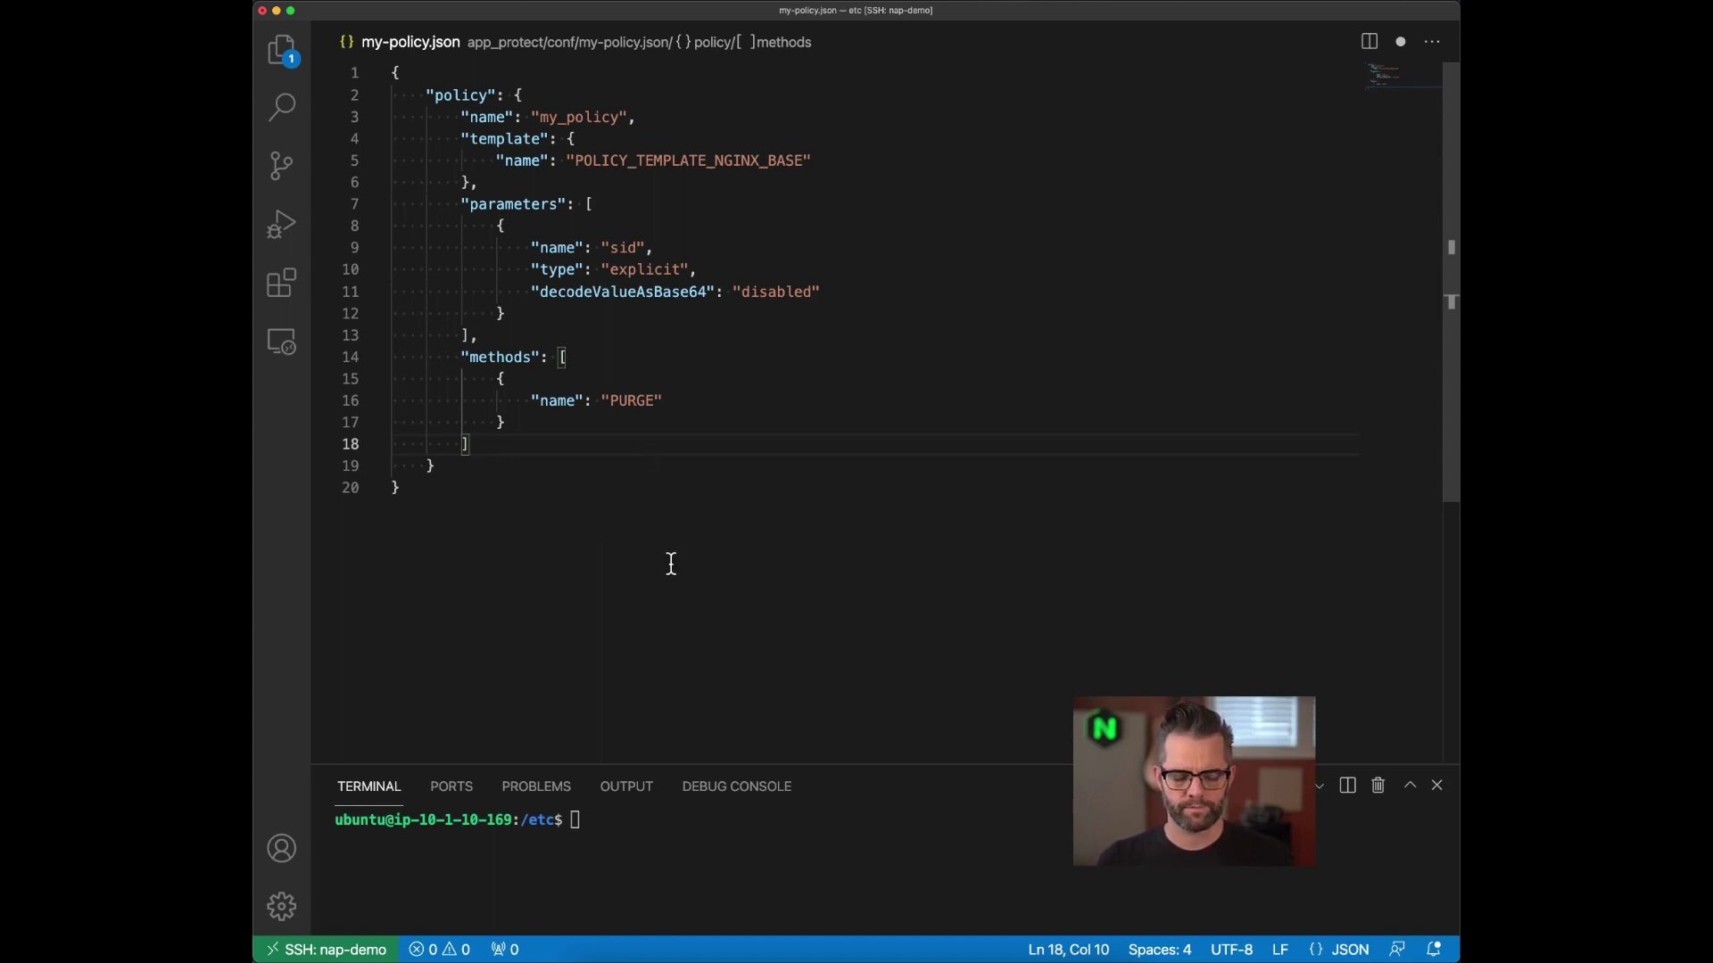
{"action": "key", "text": "super+Tab"}
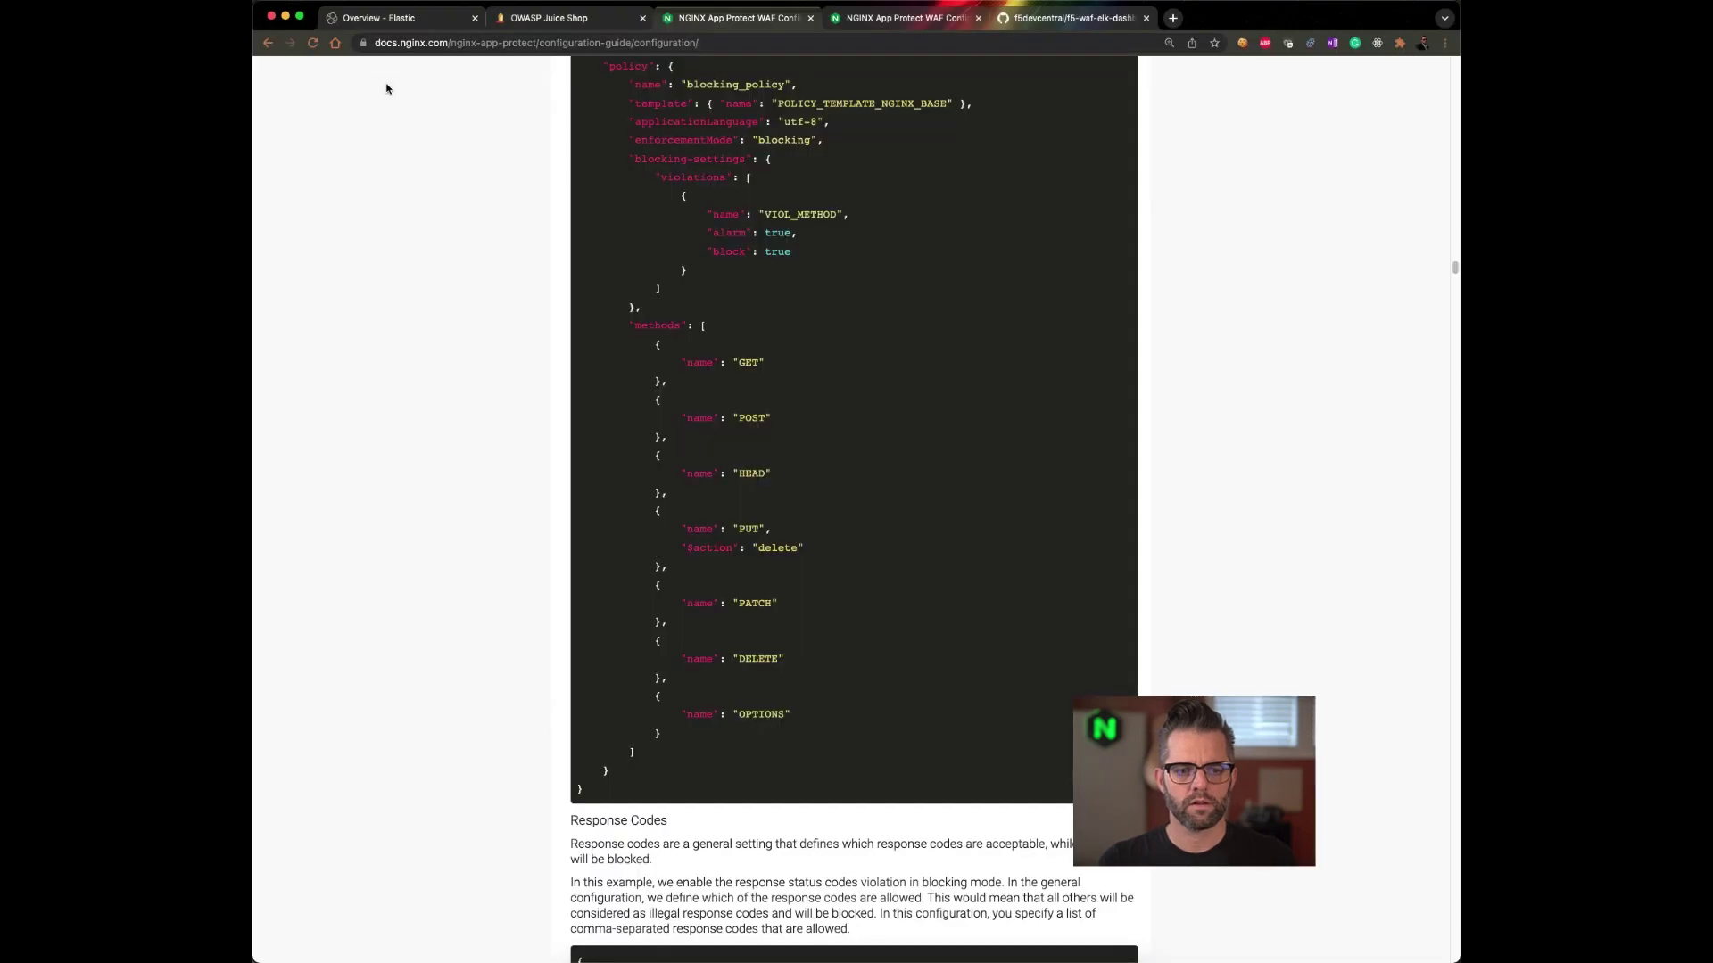
- Scroll to the request record showing bot_signature_name Postman and client_class Untrusted Bot
{"action": "left_click", "coordinate": [410, 22]}
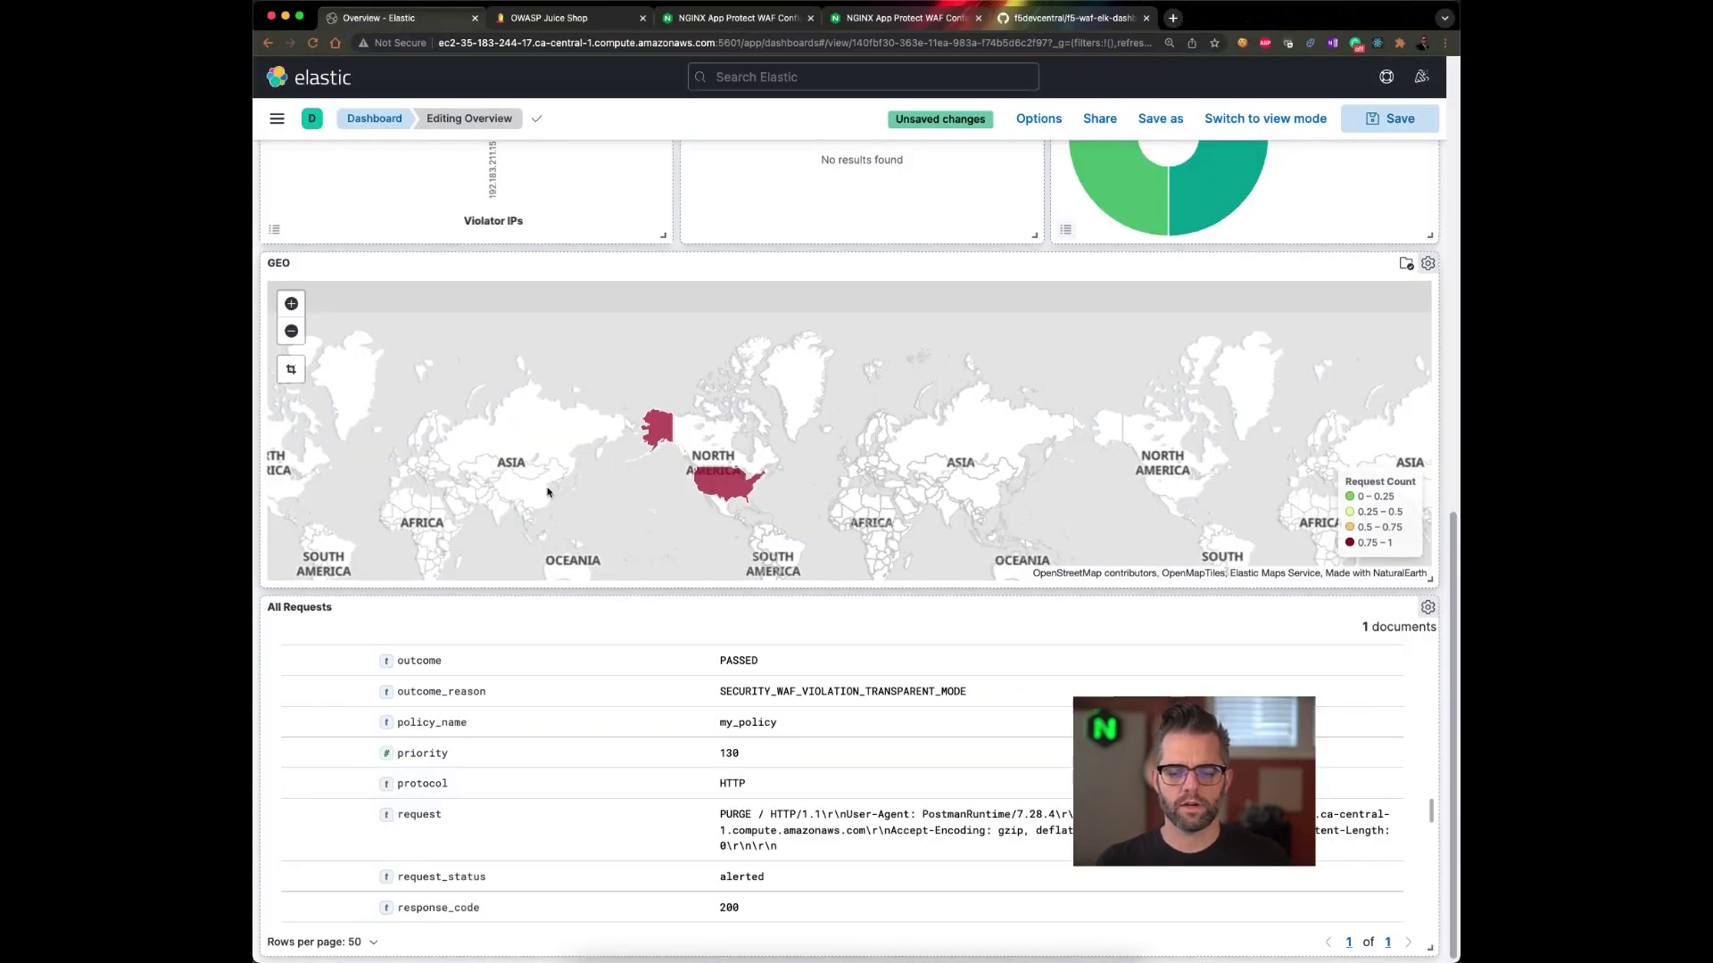
{"action": "scroll", "coordinate": [591, 777], "scroll_direction": "up", "scroll_amount": 5}
{"action": "scroll", "coordinate": [590, 777], "scroll_direction": "up", "scroll_amount": 10}
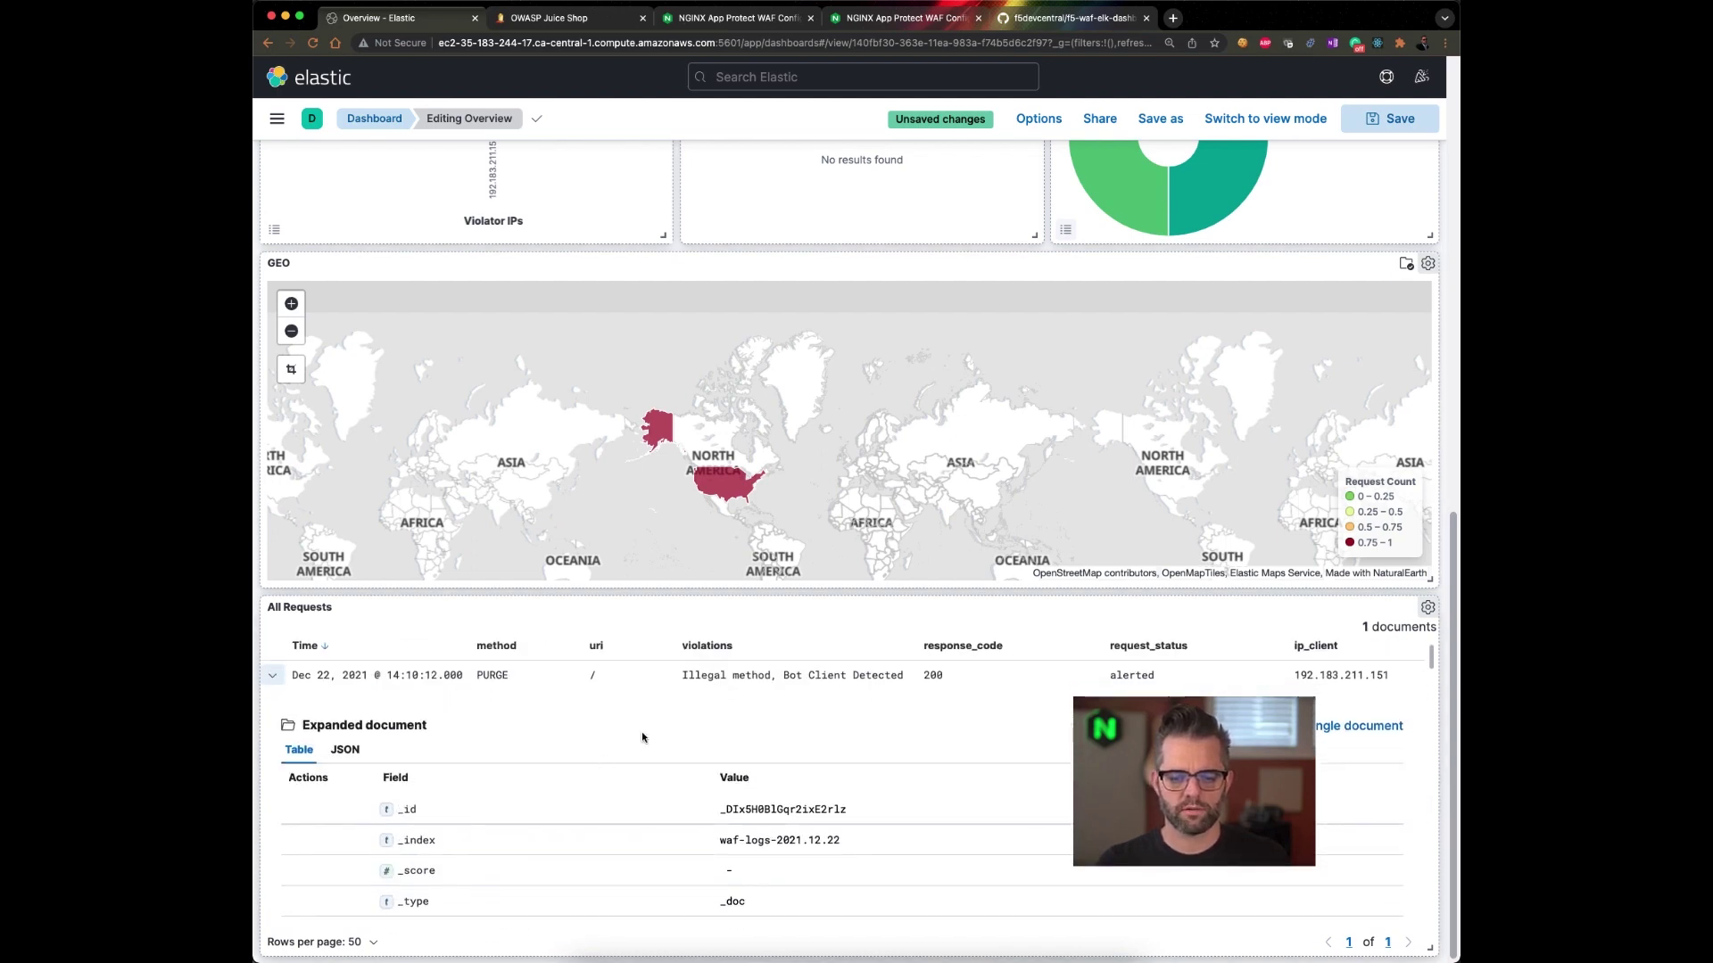
{"action": "scroll", "coordinate": [640, 732], "scroll_direction": "down", "scroll_amount": 2}
{"action": "scroll", "coordinate": [693, 633], "scroll_direction": "up", "scroll_amount": 3}
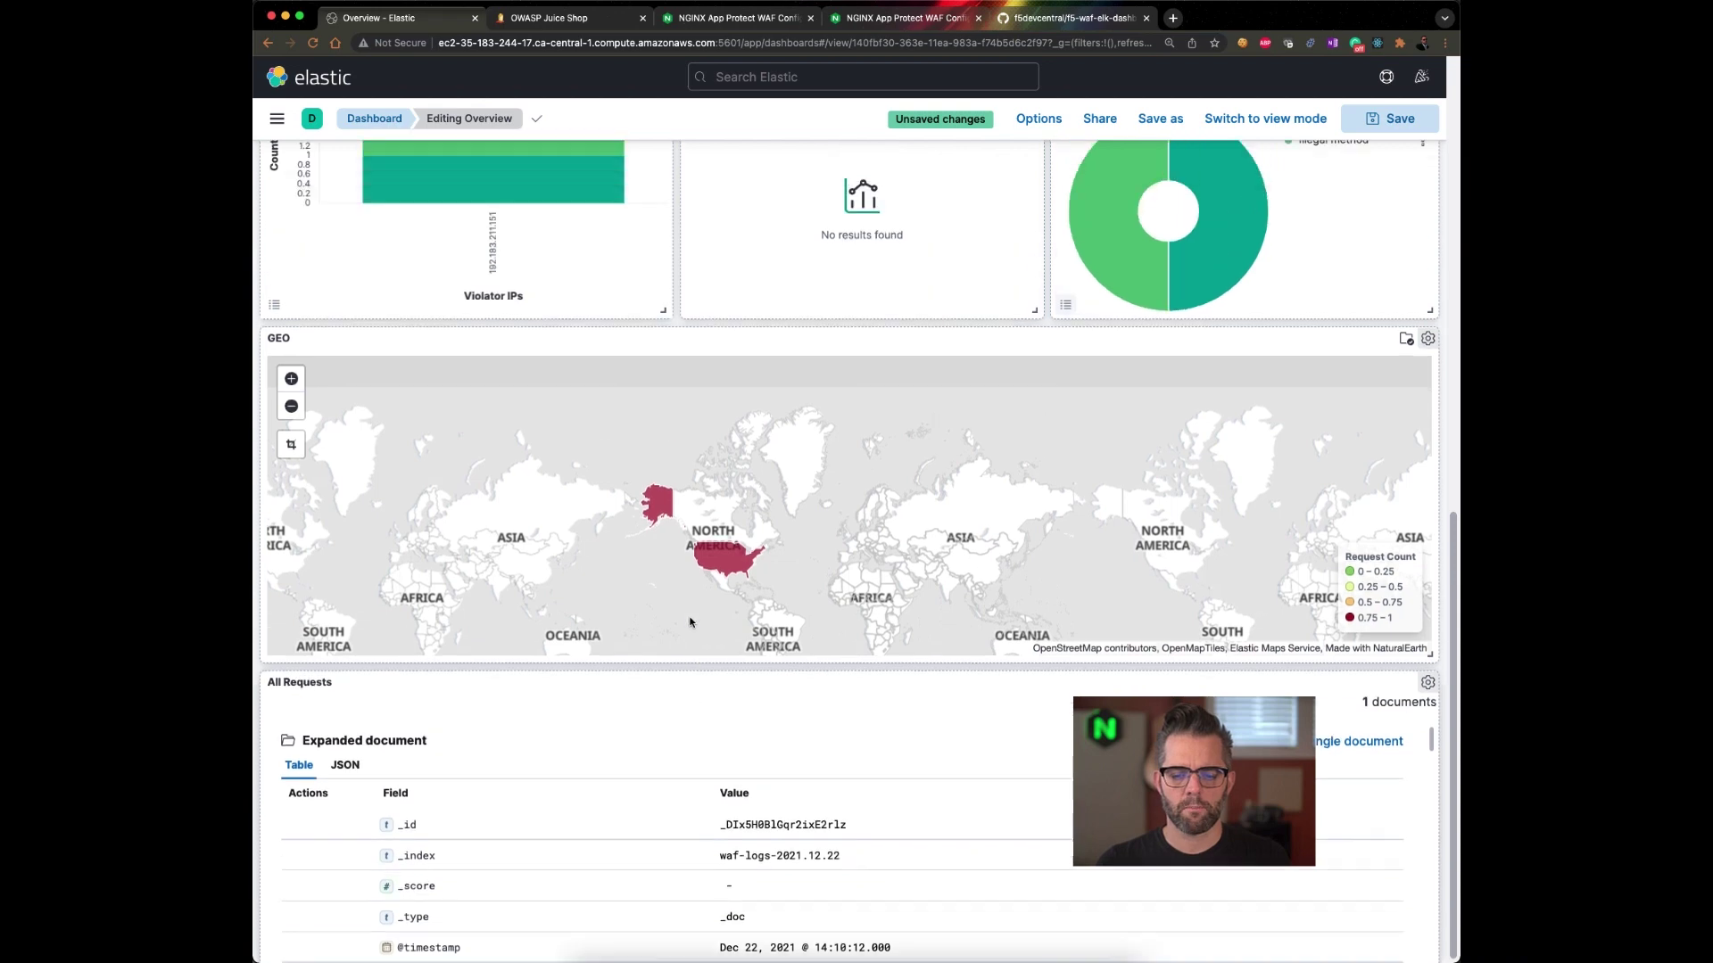
{"action": "scroll", "coordinate": [648, 861], "scroll_direction": "up", "scroll_amount": 2}
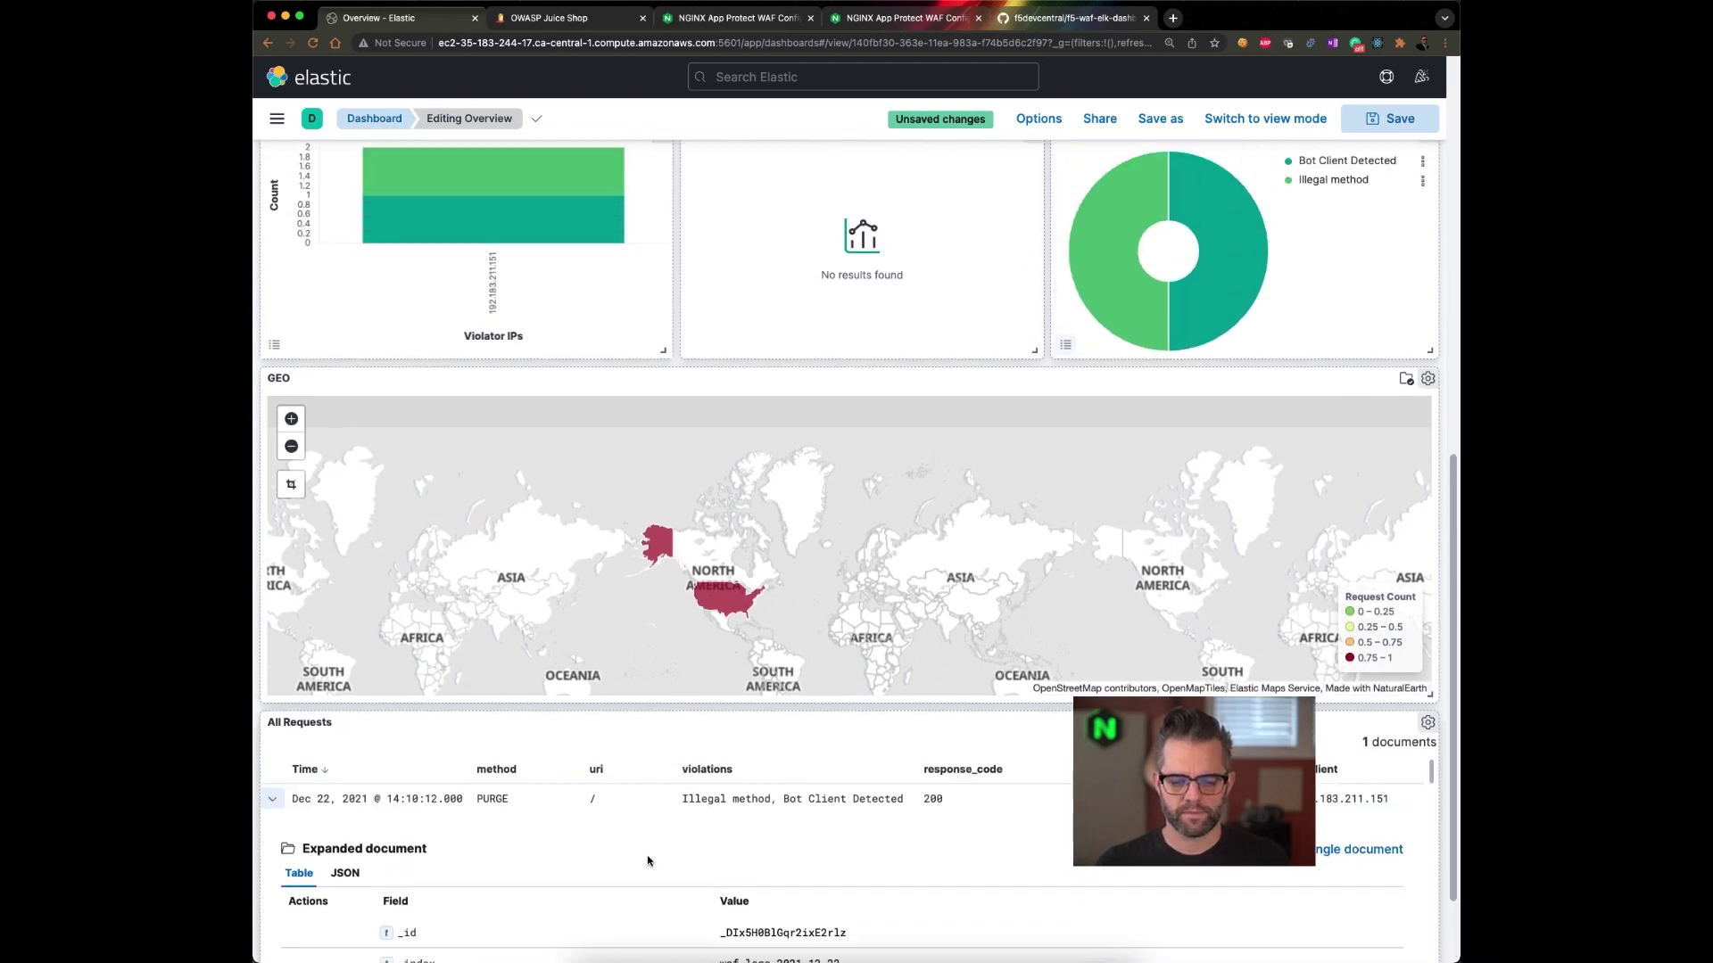
{"action": "scroll", "coordinate": [528, 462], "scroll_direction": "down", "scroll_amount": 3}
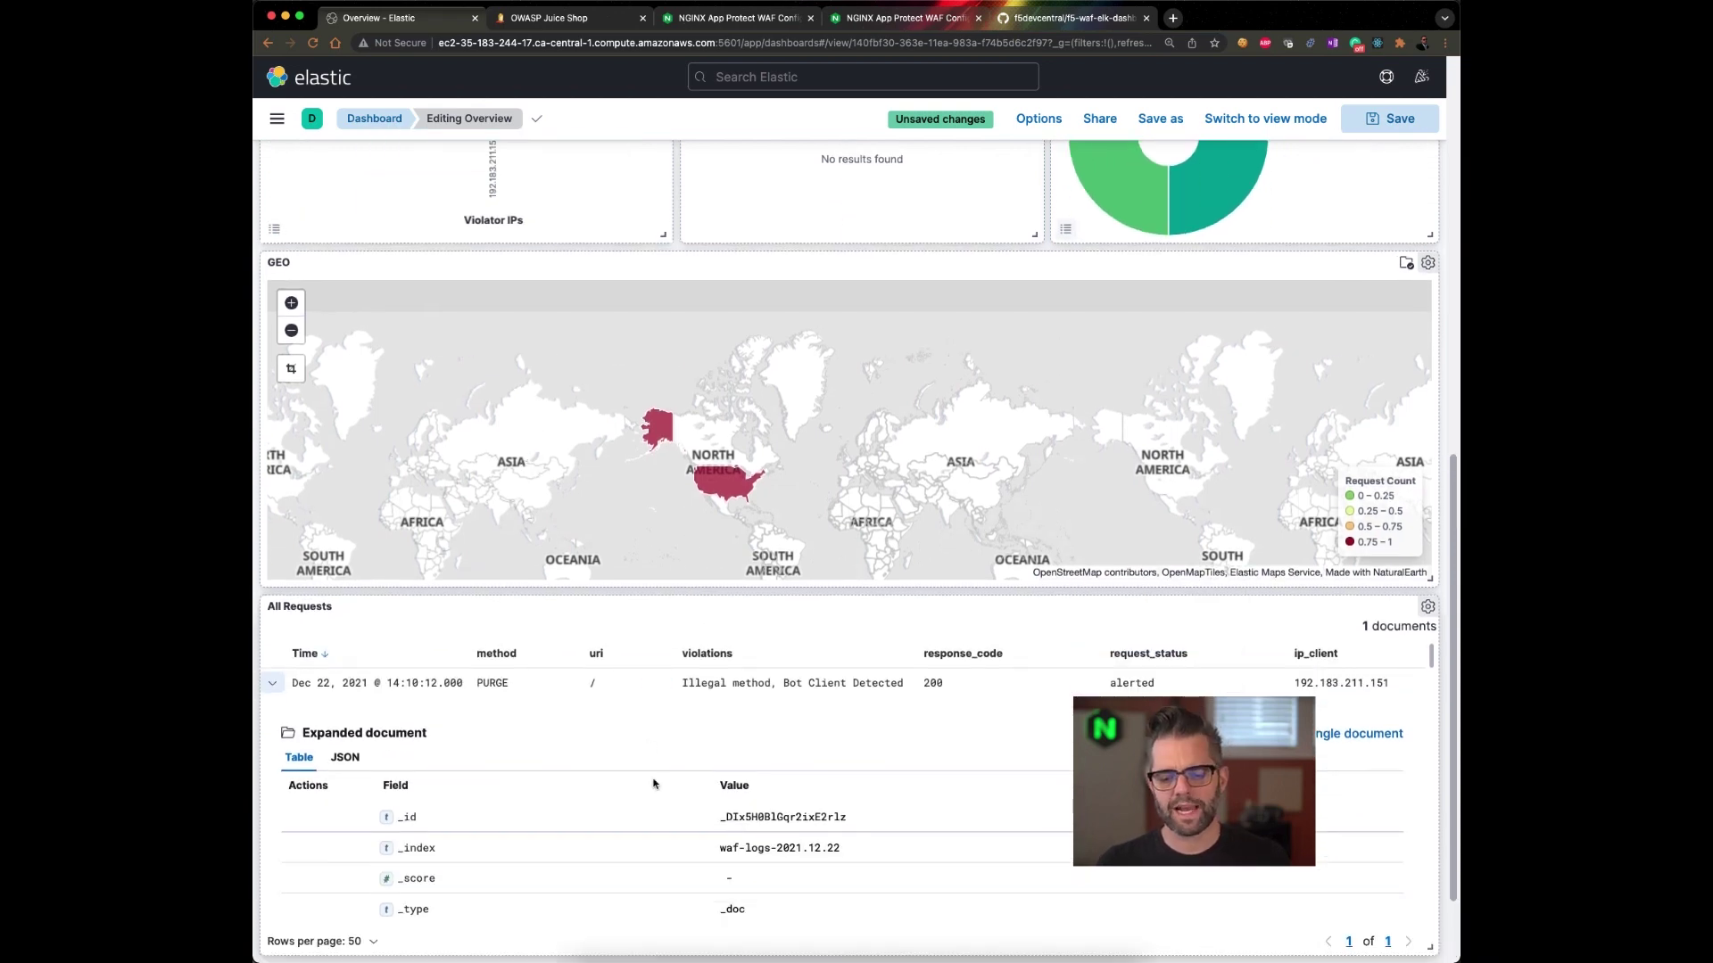
{"action": "scroll", "coordinate": [642, 787], "scroll_direction": "down", "scroll_amount": 1}
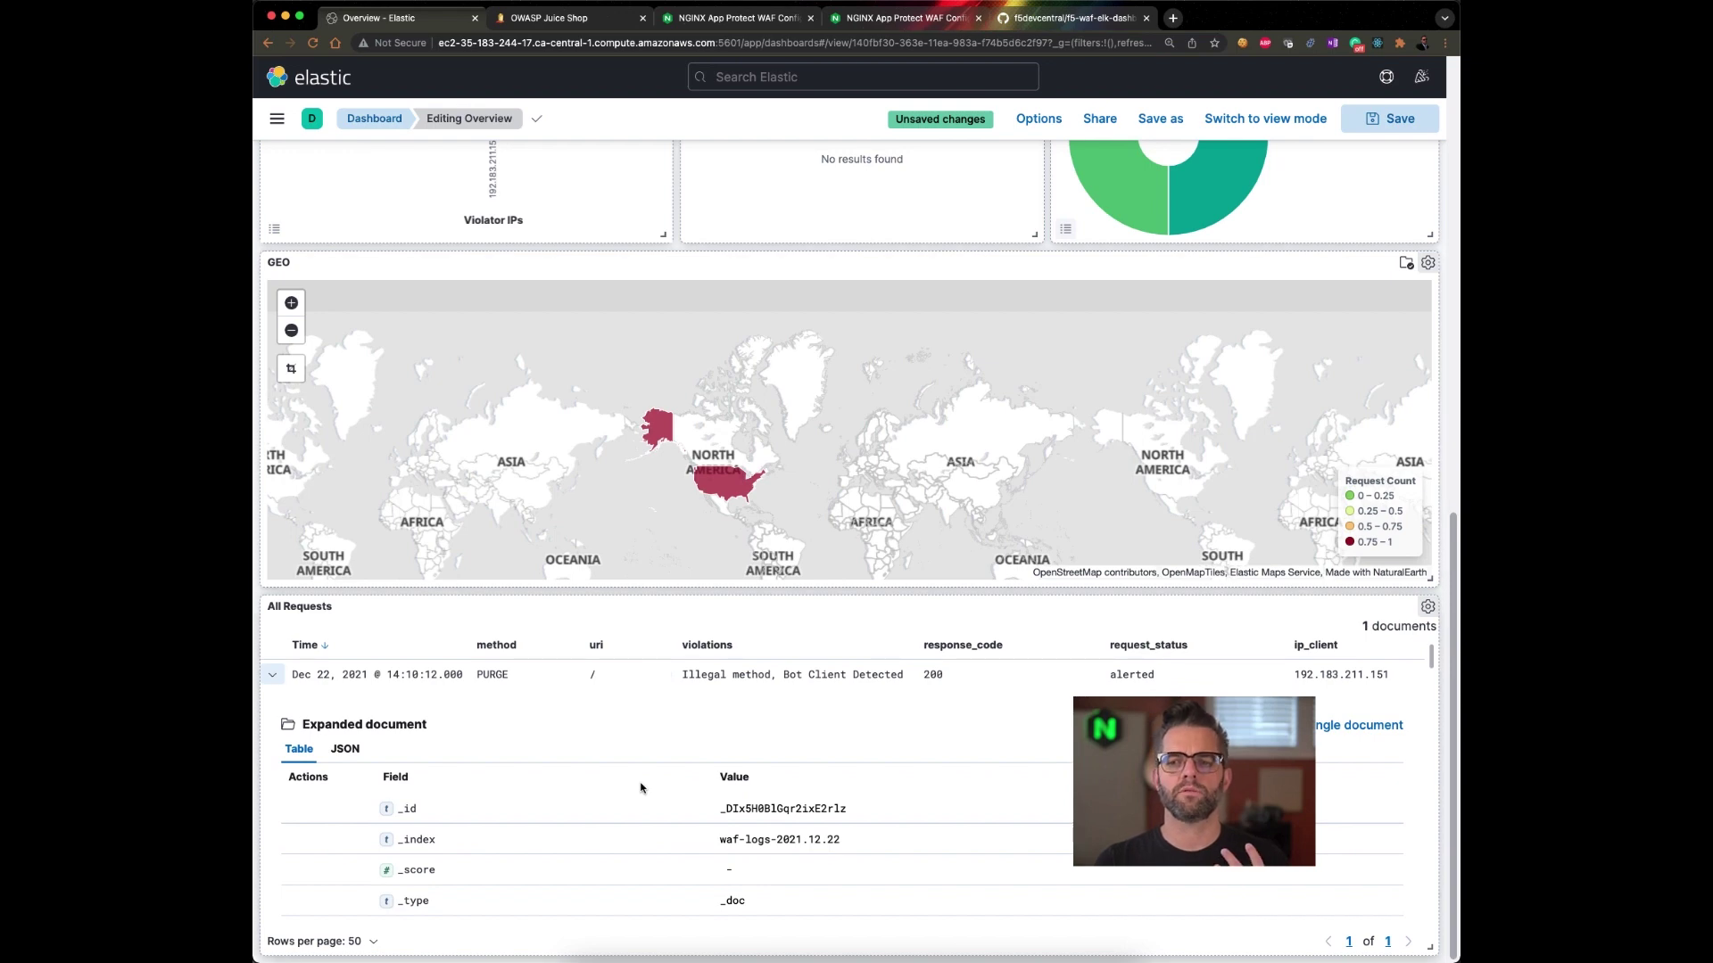
{"action": "scroll", "coordinate": [640, 788], "scroll_direction": "down", "scroll_amount": 3}
{"action": "scroll", "coordinate": [640, 788], "scroll_direction": "down", "scroll_amount": 5}
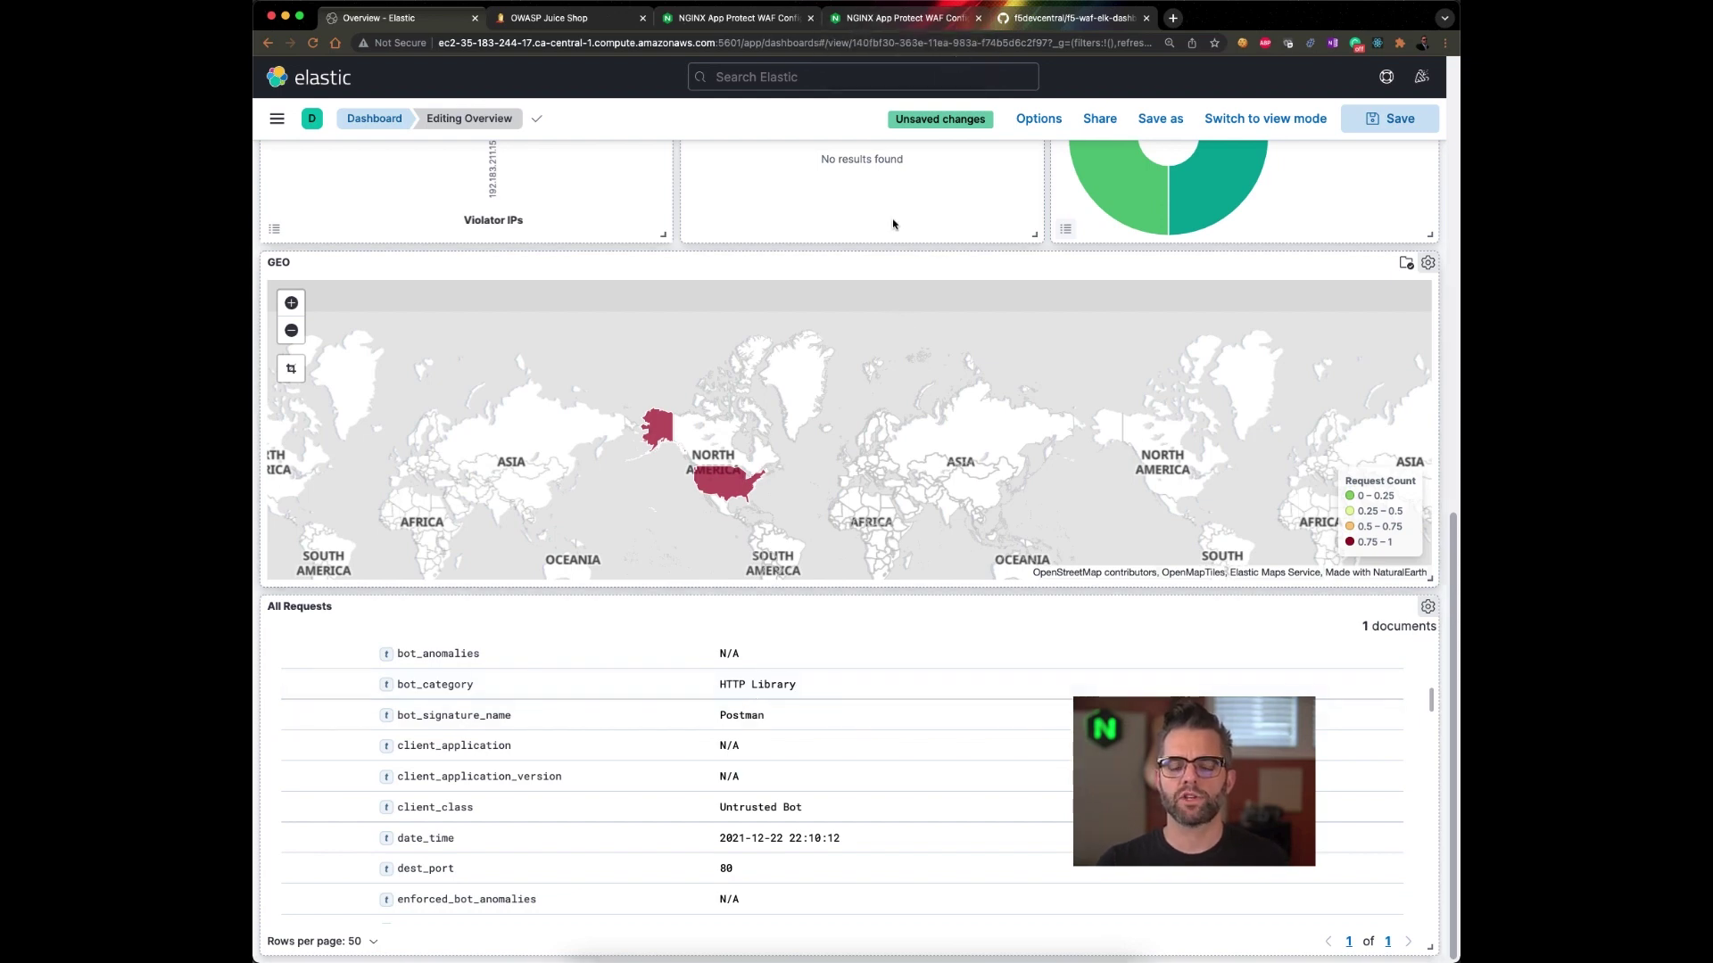
- Scroll the NGINX bot signatures docs to the python-requests action override example
{"action": "left_click", "coordinate": [868, 22]}
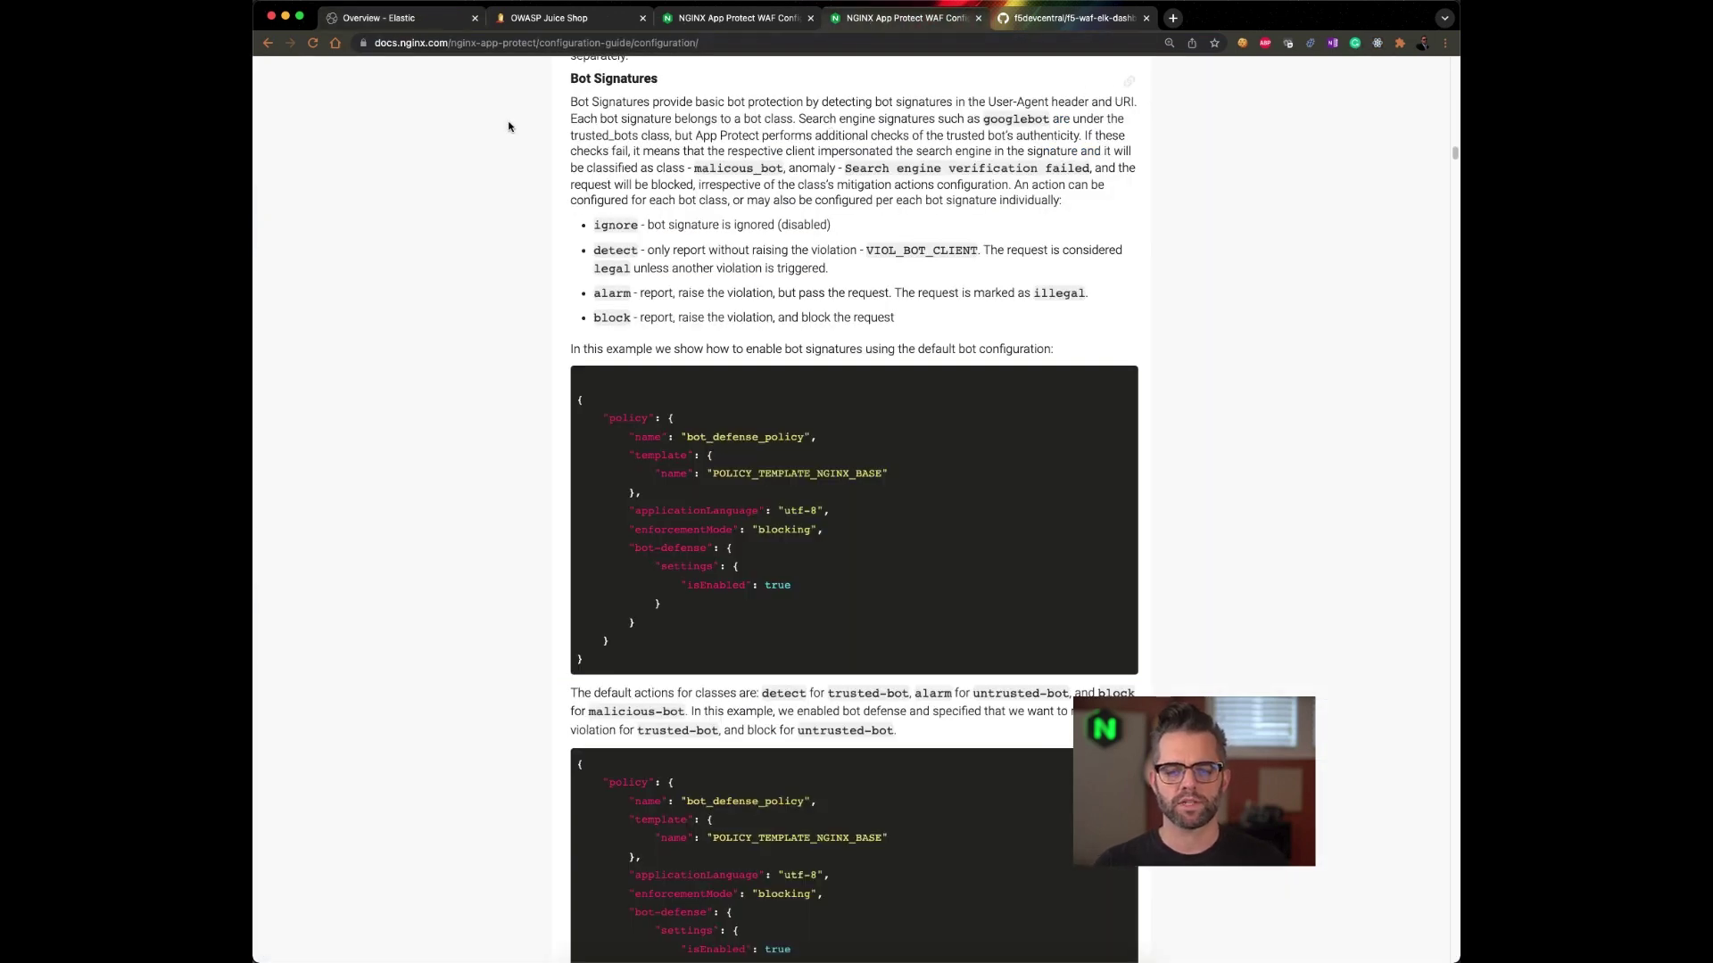
{"action": "scroll", "coordinate": [508, 127], "scroll_direction": "down", "scroll_amount": 5}
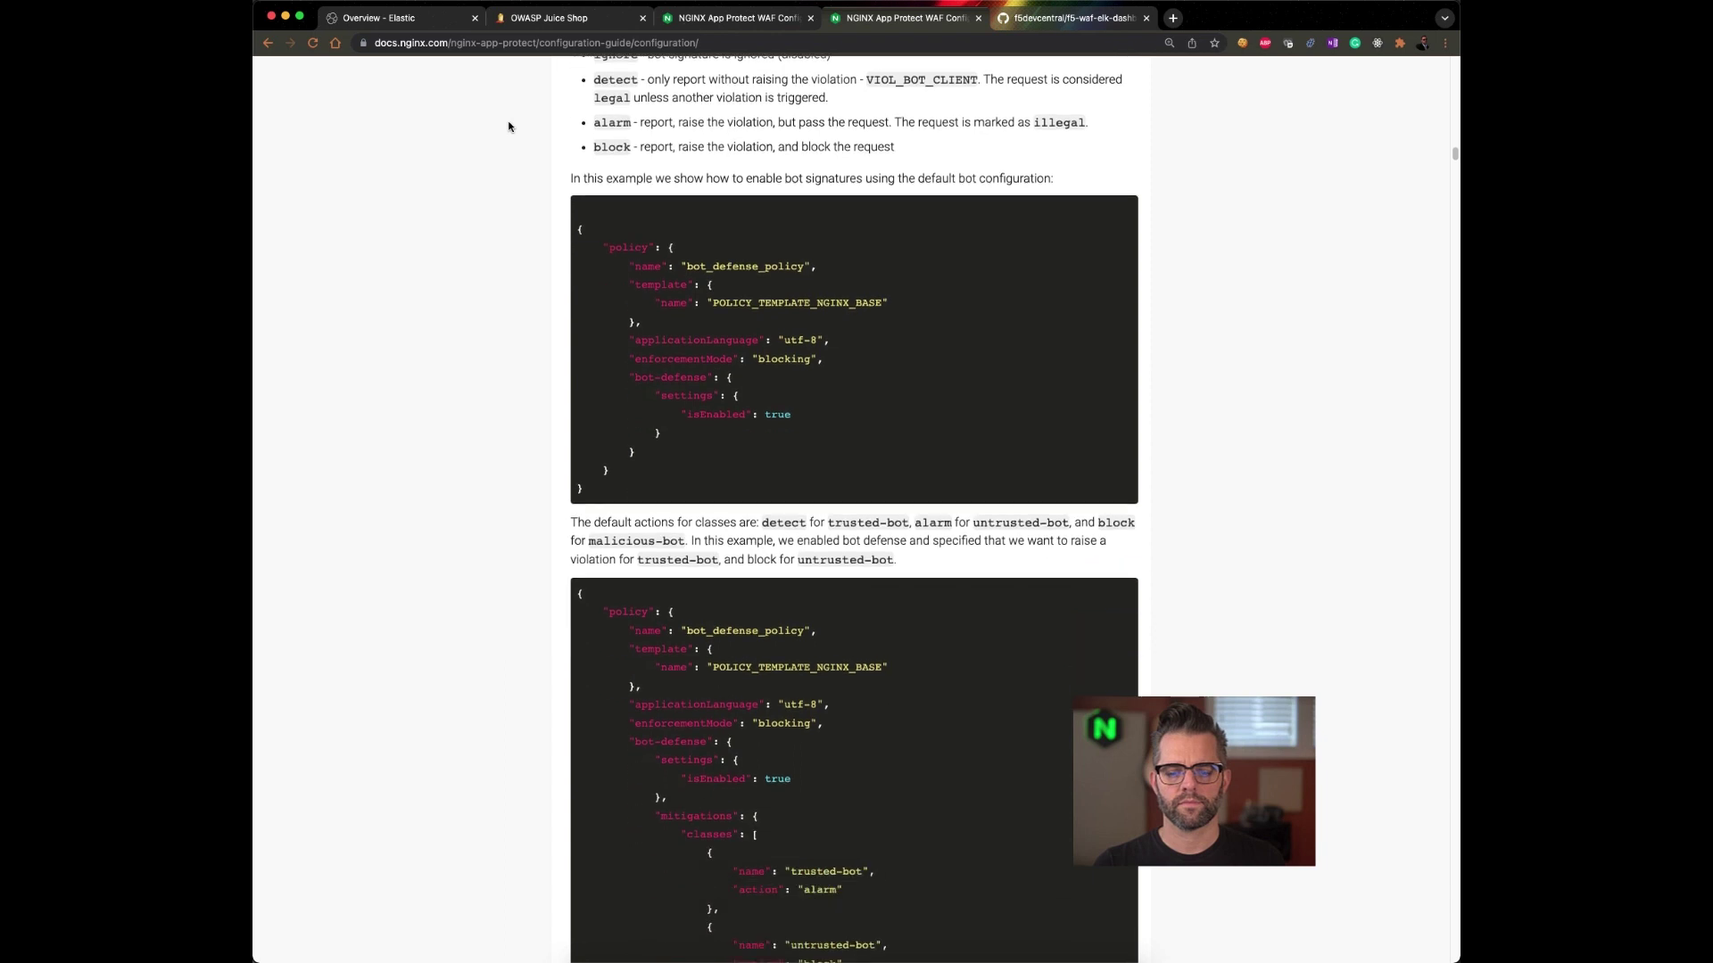
{"action": "scroll", "coordinate": [509, 127], "scroll_direction": "down", "scroll_amount": 7}
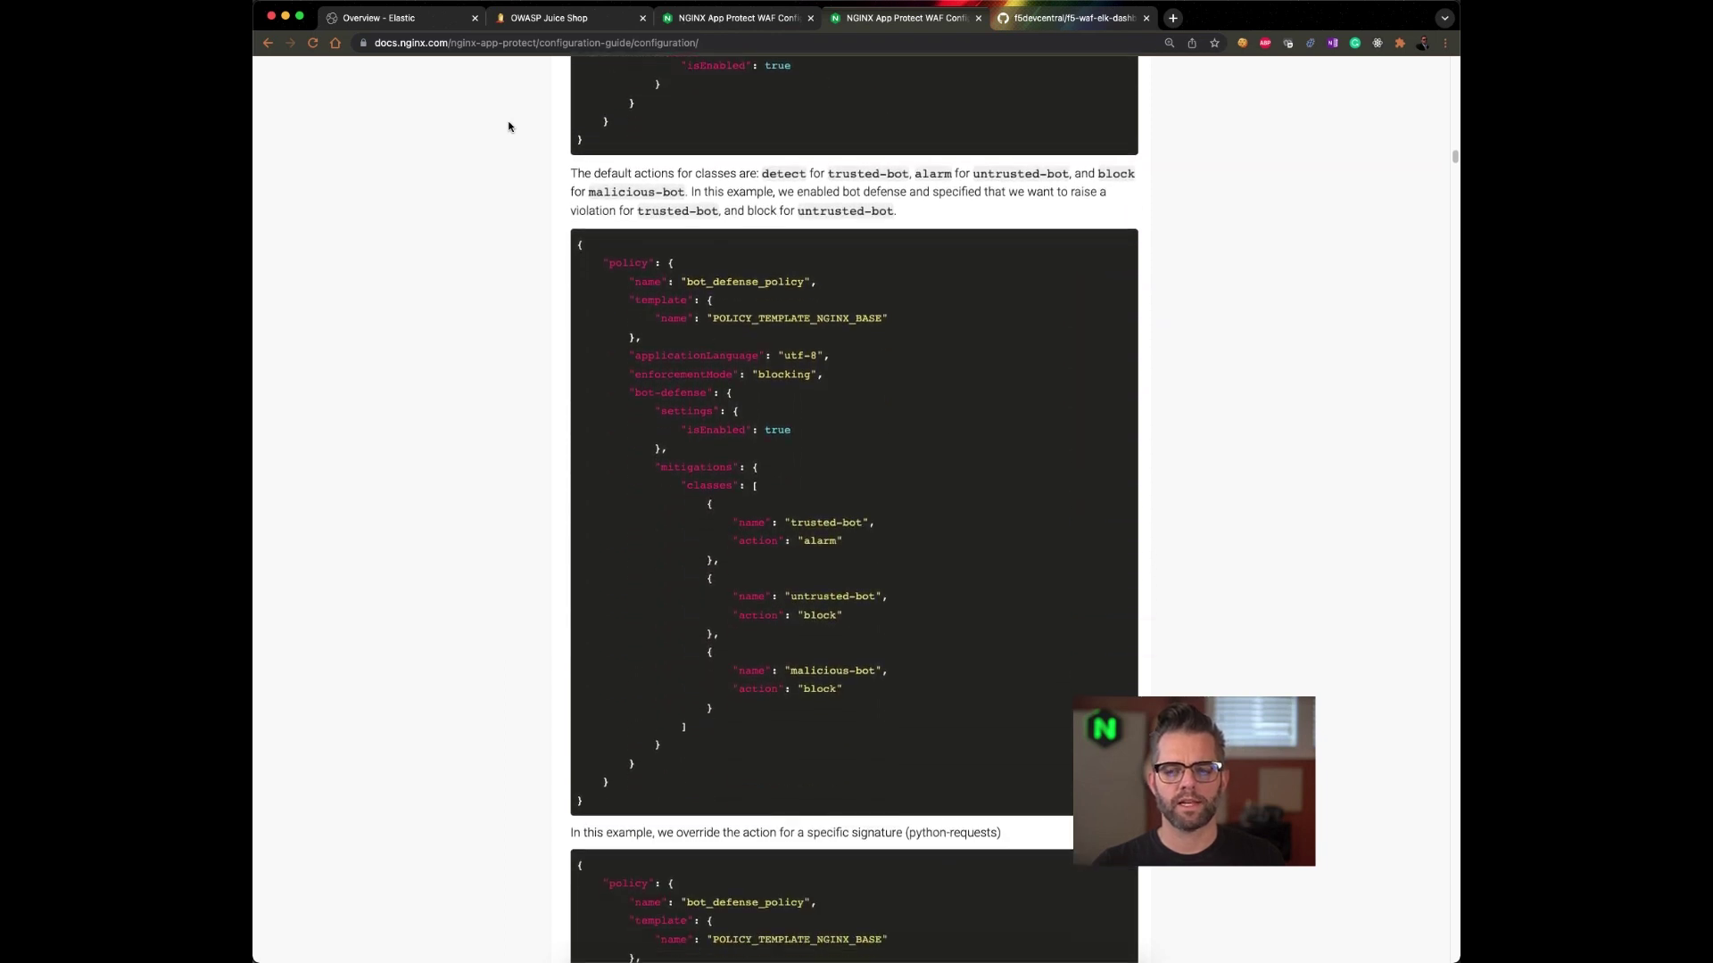
{"action": "scroll", "coordinate": [509, 127], "scroll_direction": "down", "scroll_amount": 4}
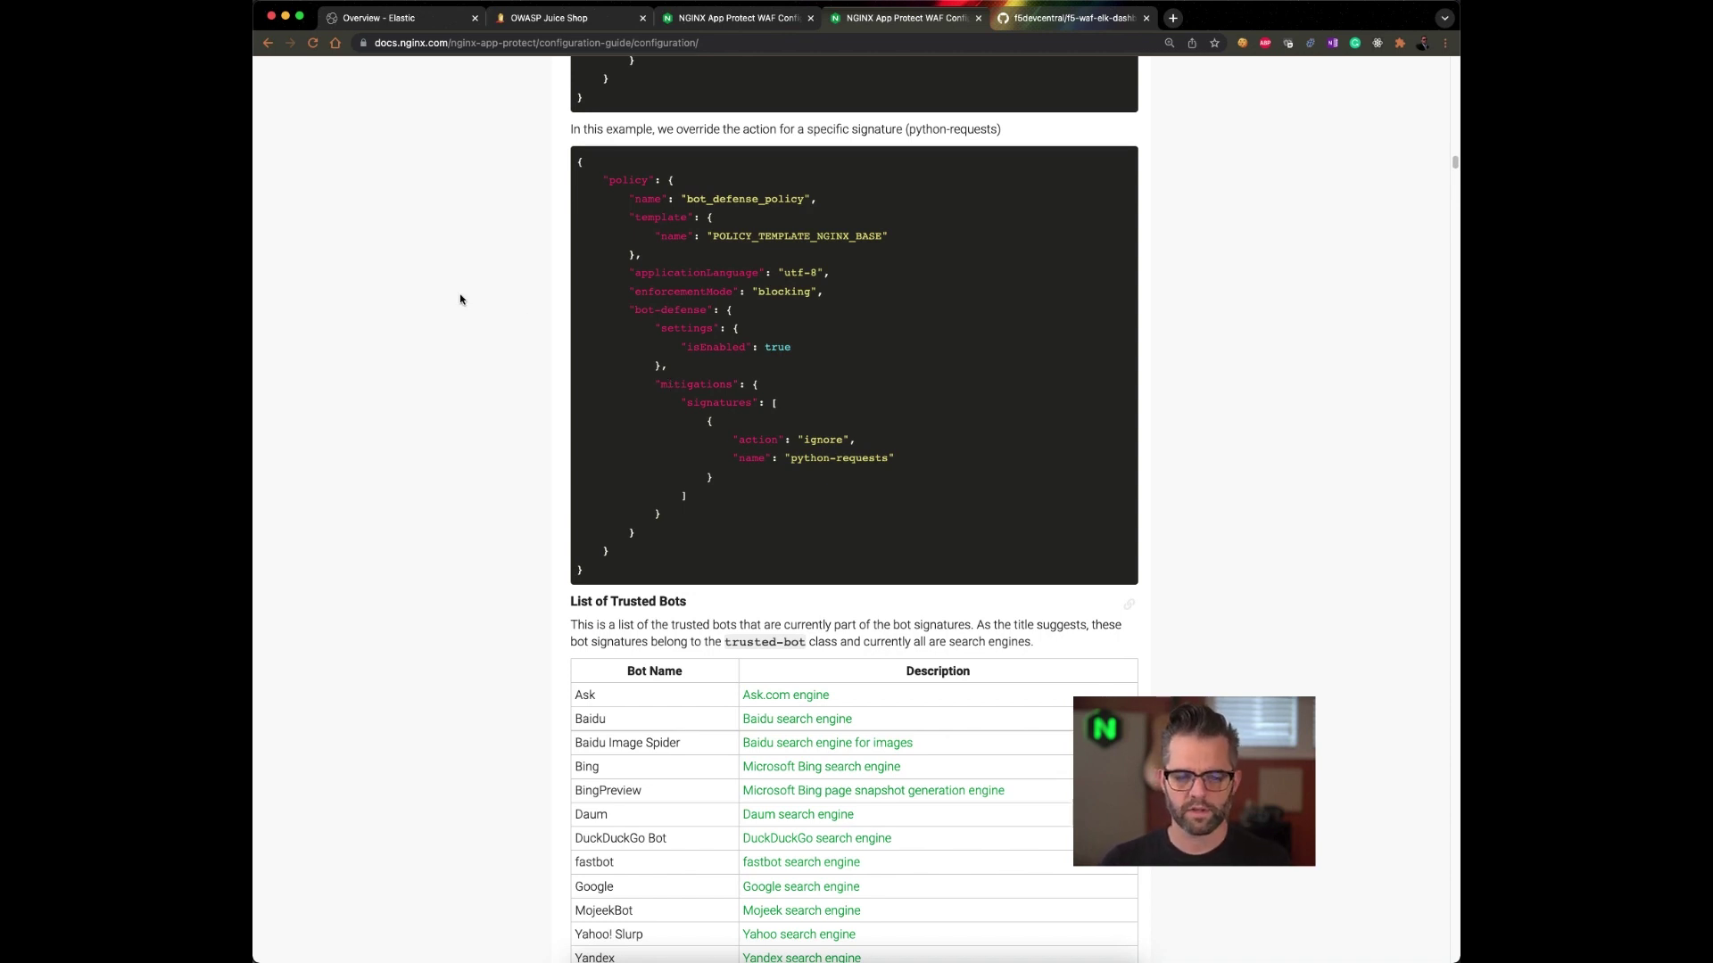
{"action": "key", "text": "super+Tab"}
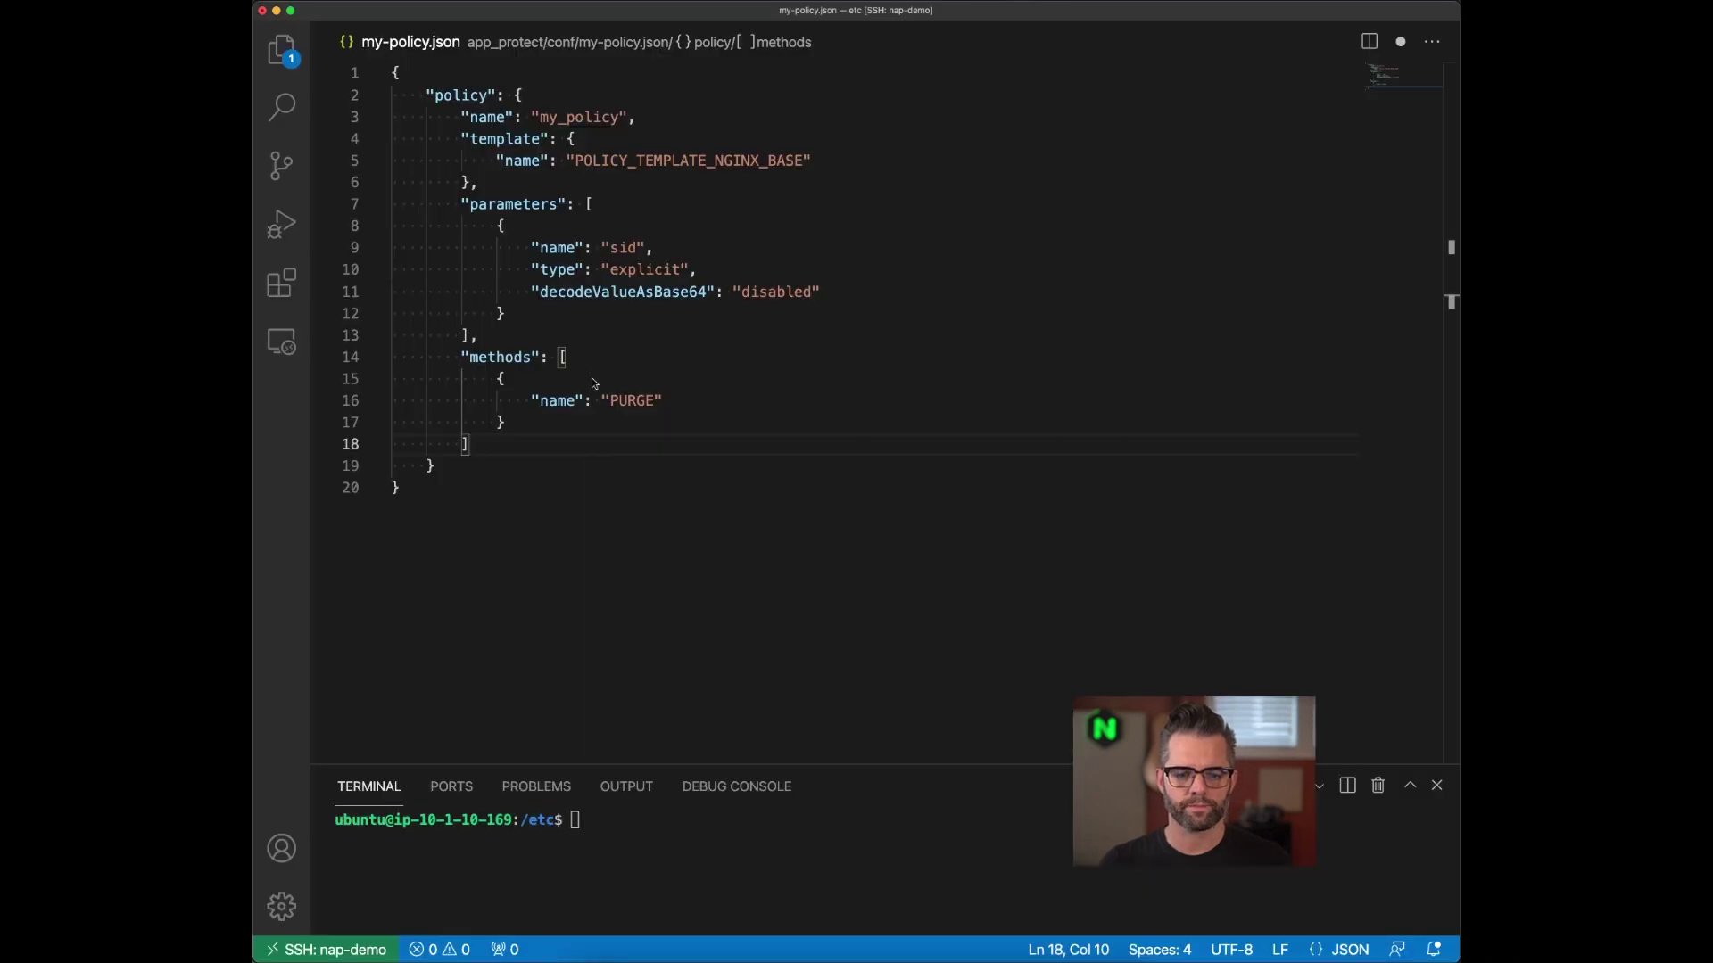
- Paste an enabled bot-defense block after methods, setting the Postman signature to detect
{"action": "type", "text": ","}
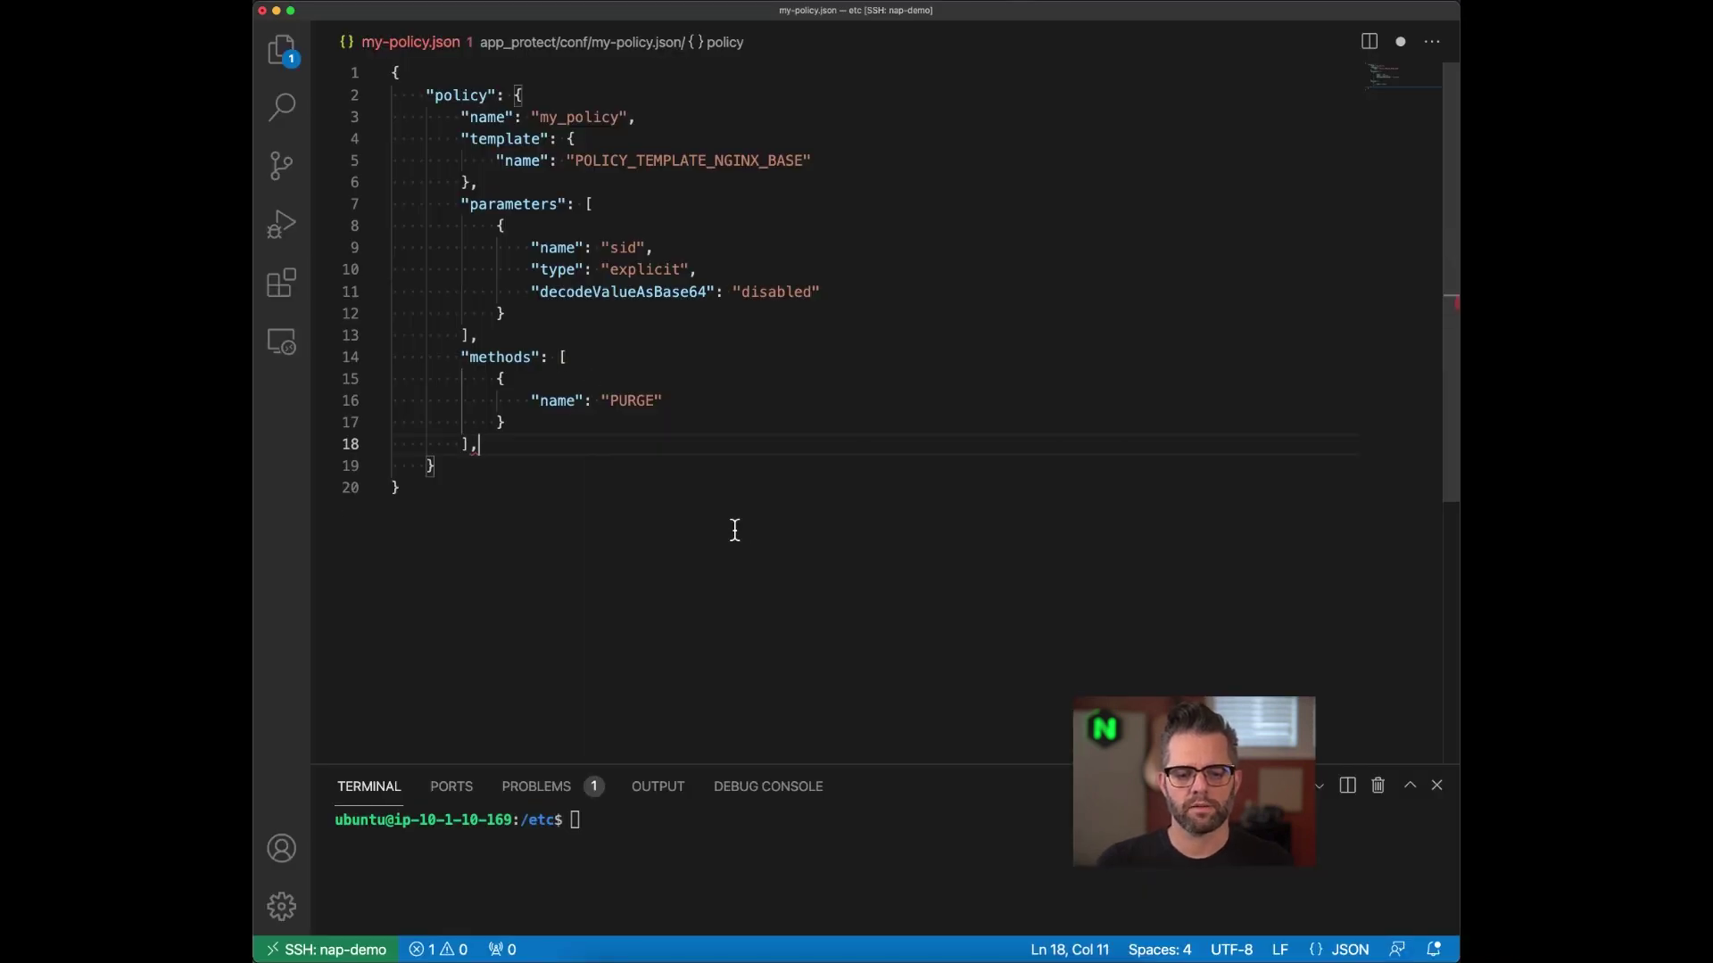
{"action": "key", "text": "Return"}
{"action": "type", "text": "\"bot-defense\": {             \"isEnabled\": true,             \"mitigations\": {                 \"signatures\": [                     {                         \"name\": \"Postman\",                         \"action\": \"detect\"                     }                 ]             }         }"}
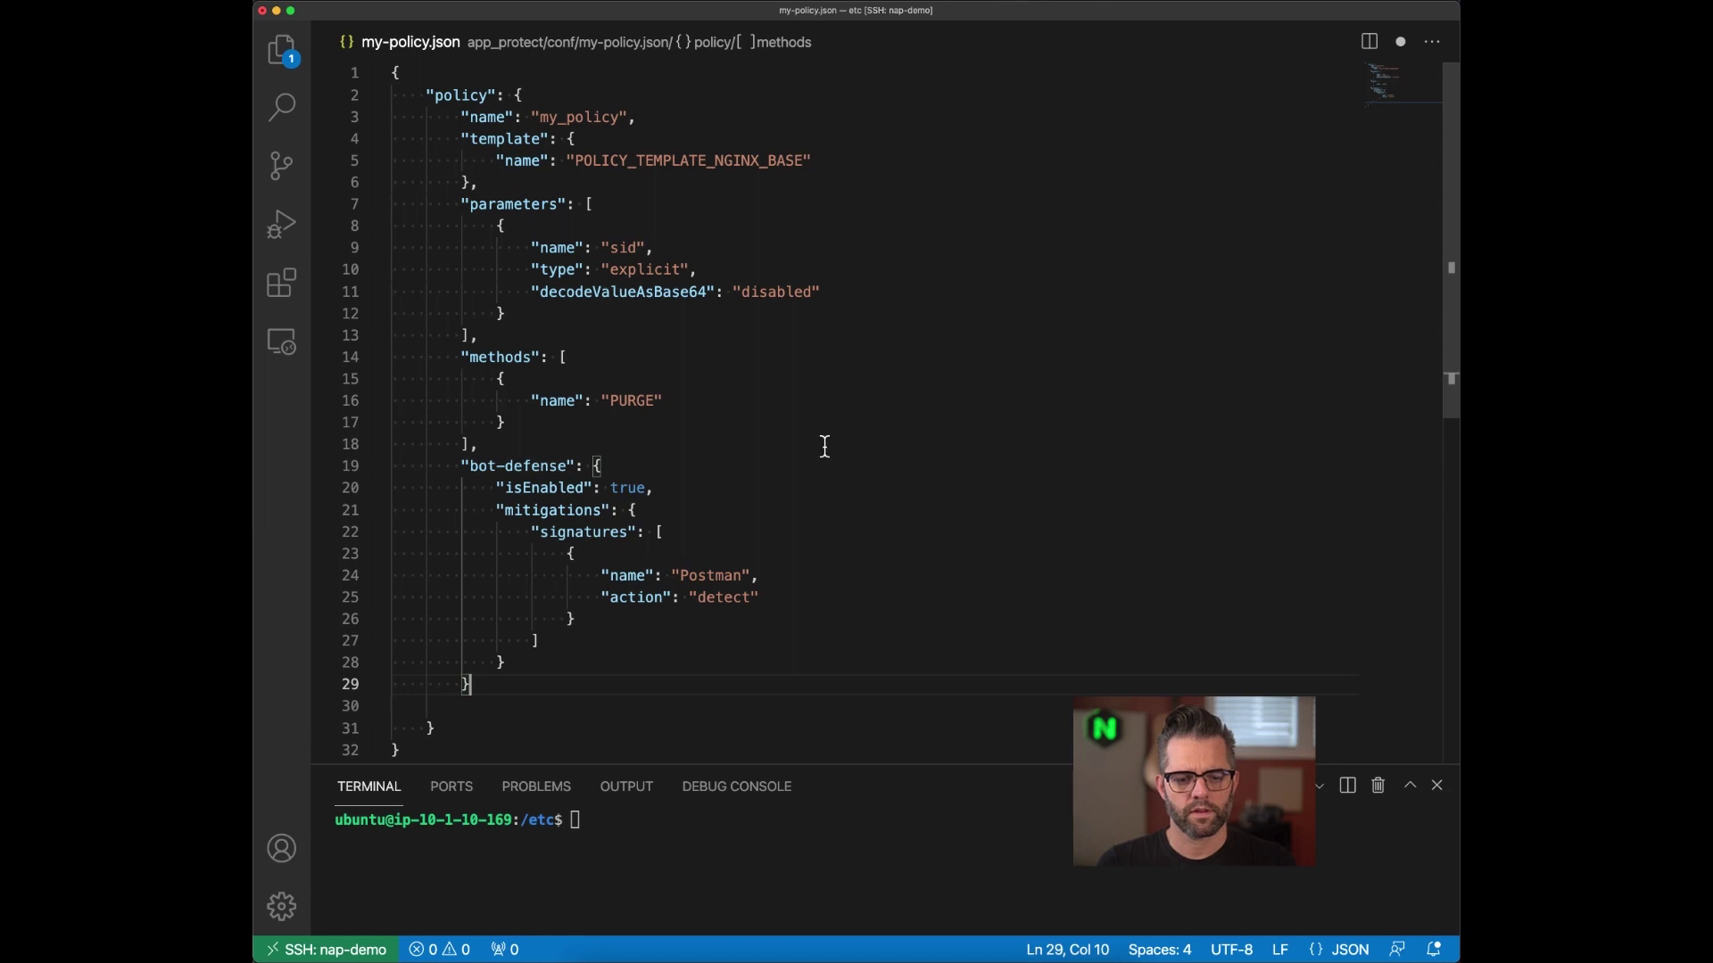
{"action": "scroll", "coordinate": [824, 446], "scroll_direction": "down", "scroll_amount": 3}
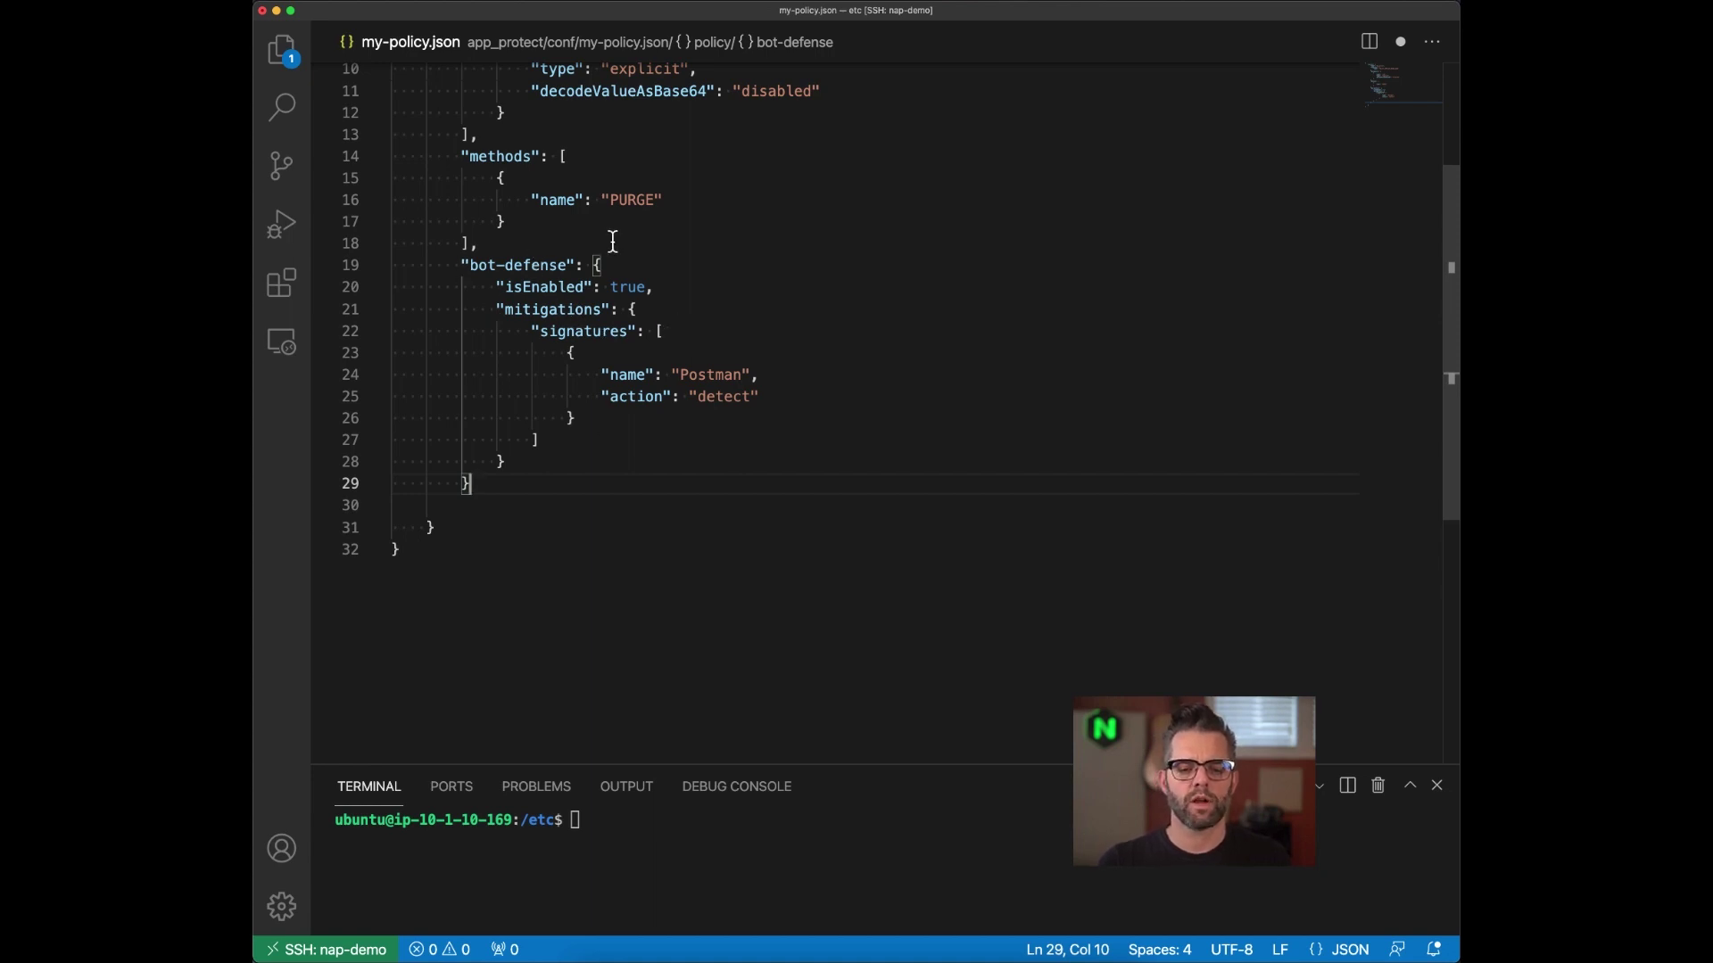
{"action": "double_click", "coordinate": [699, 373]}
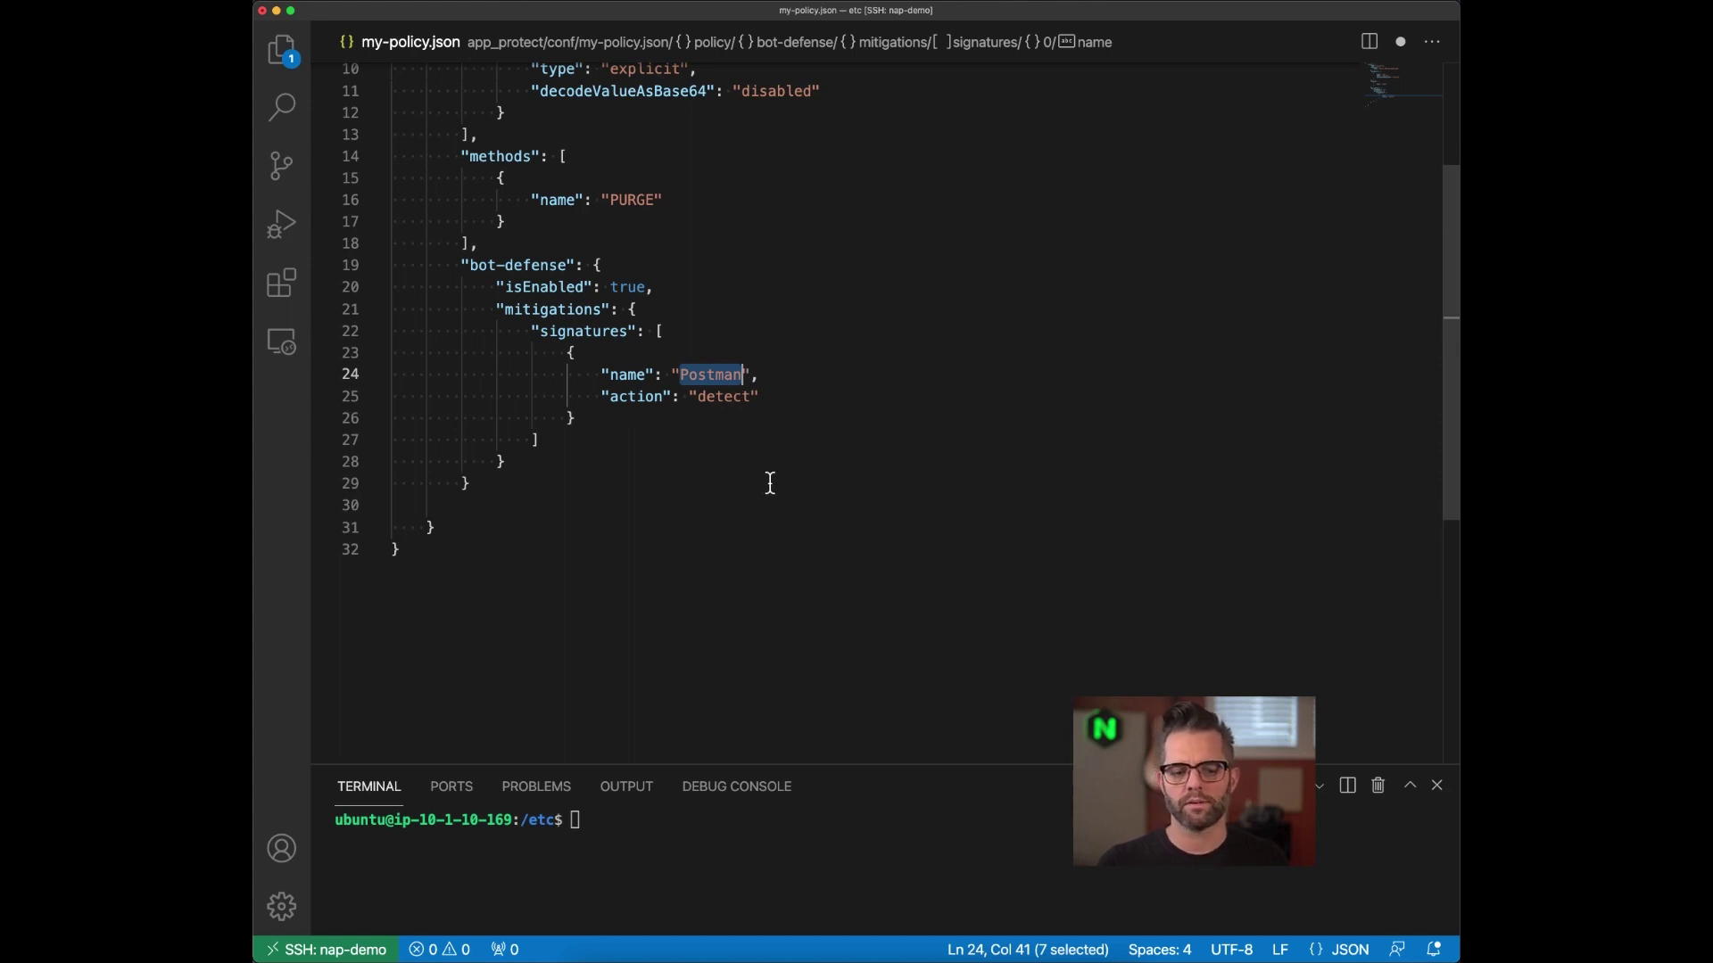
{"action": "left_click", "coordinate": [684, 483]}
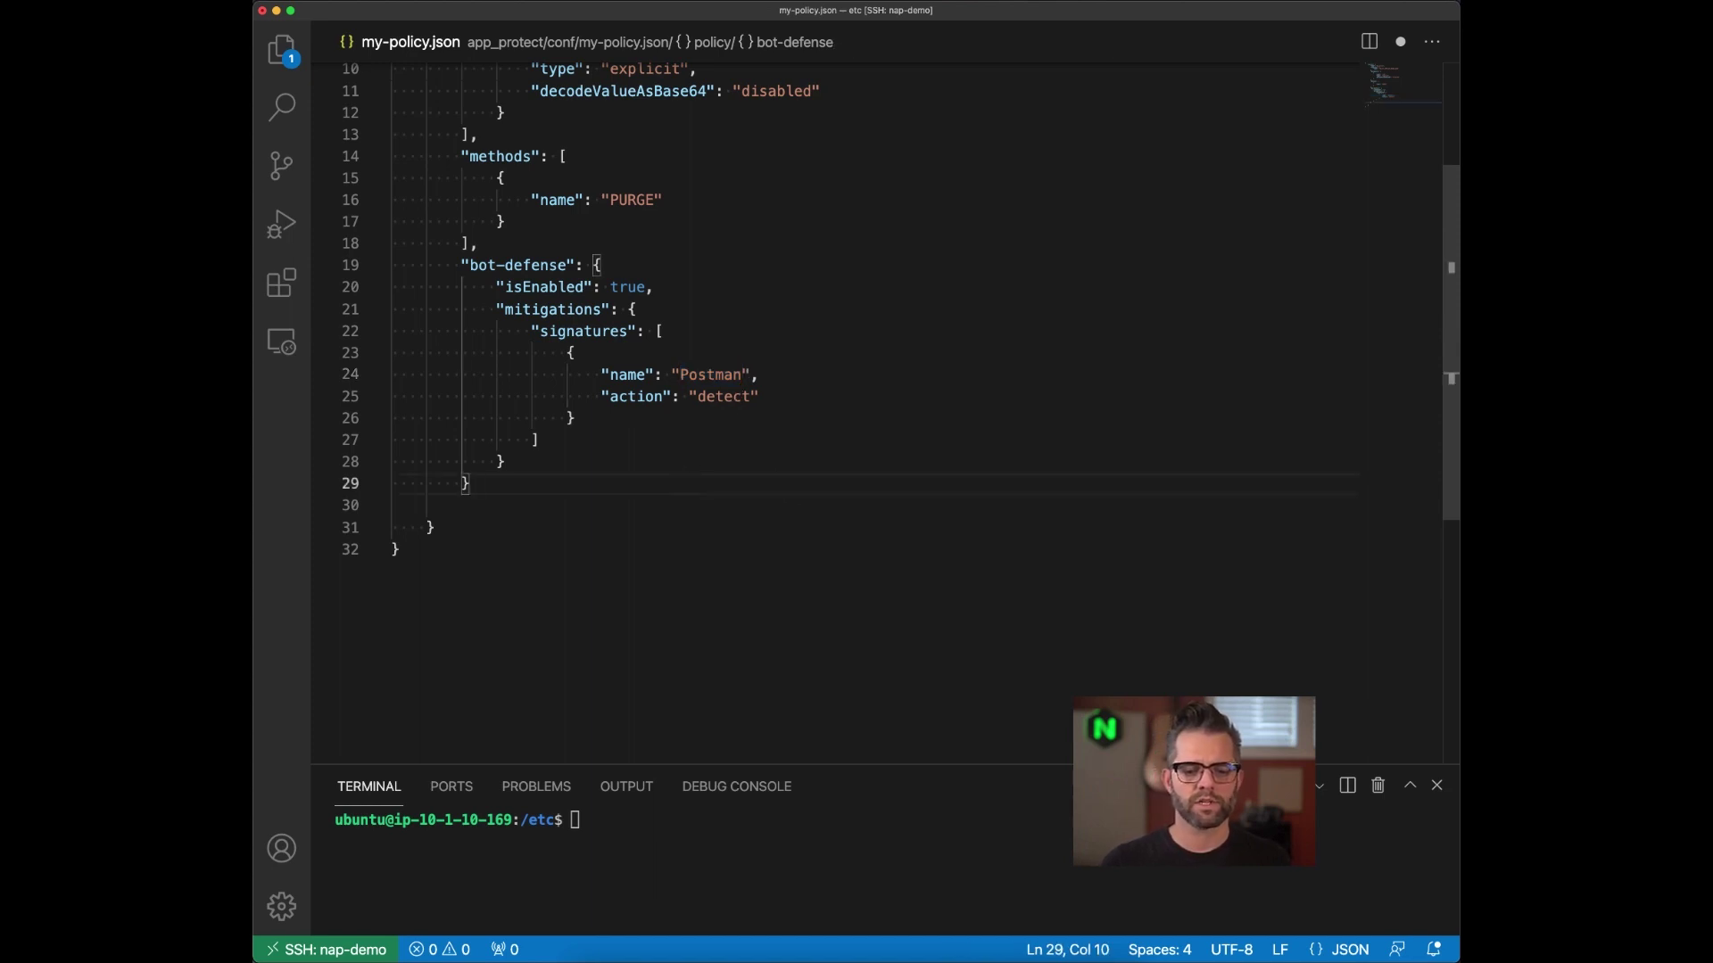
{"action": "left_click", "coordinate": [397, 505]}
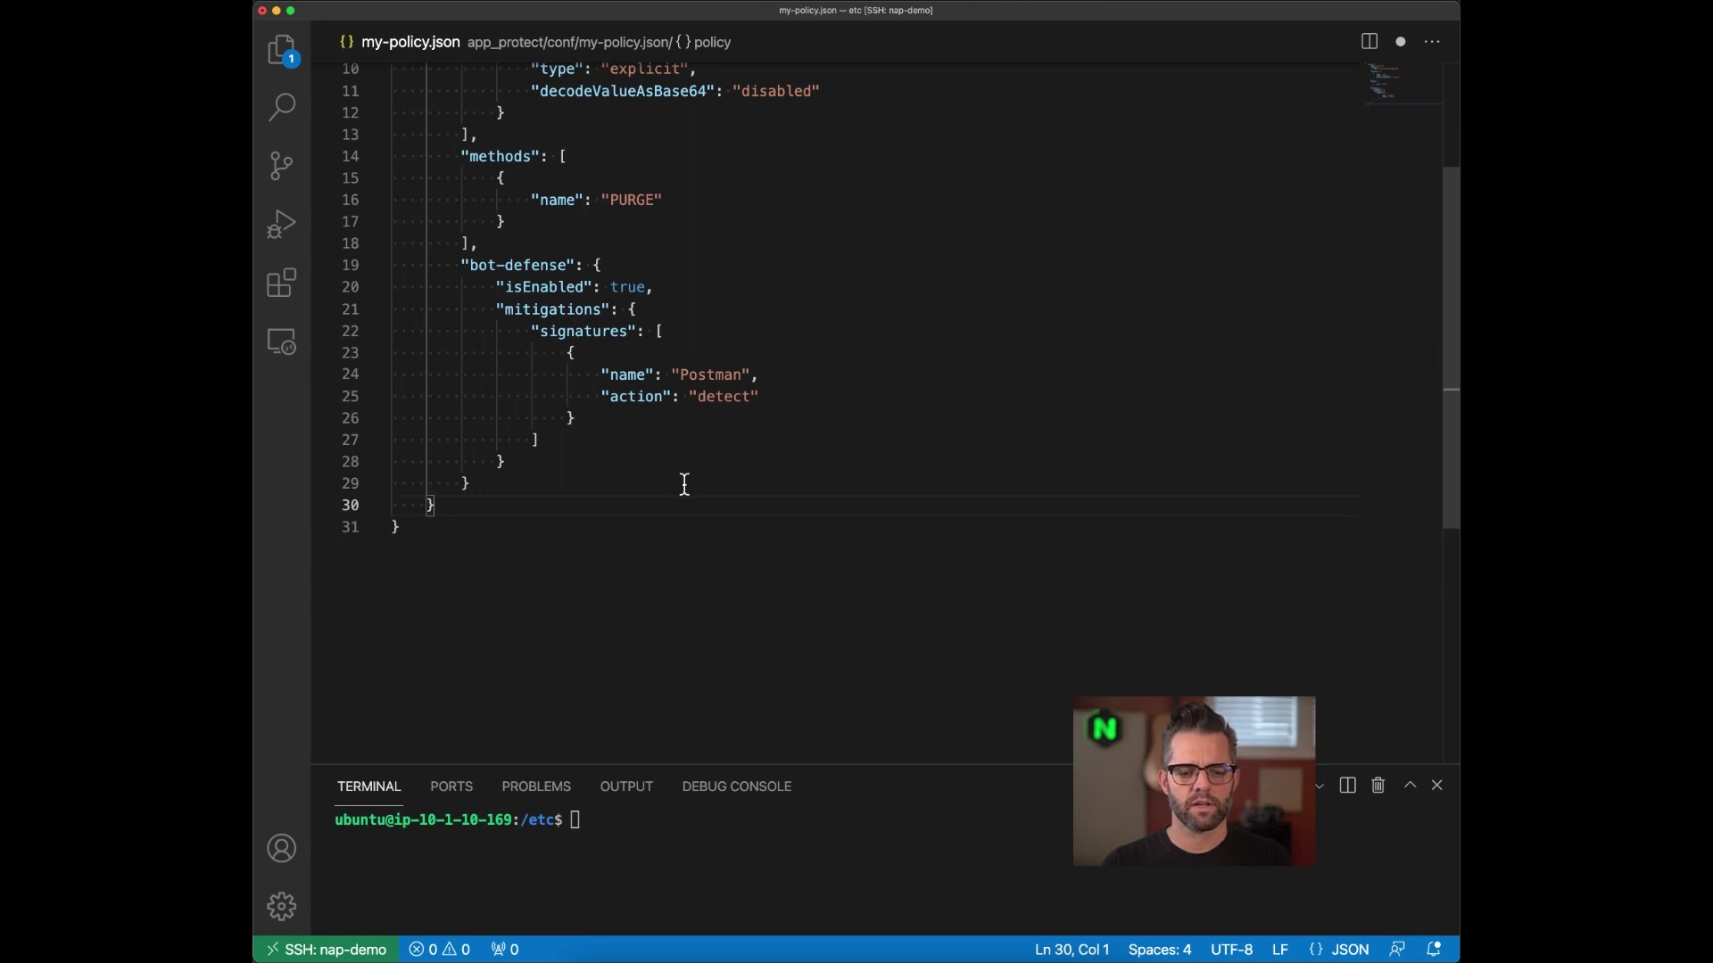
- Remove the leftover blank line and save my-policy.json
{"action": "key", "text": "Delete"}
{"action": "left_click", "coordinate": [719, 538]}
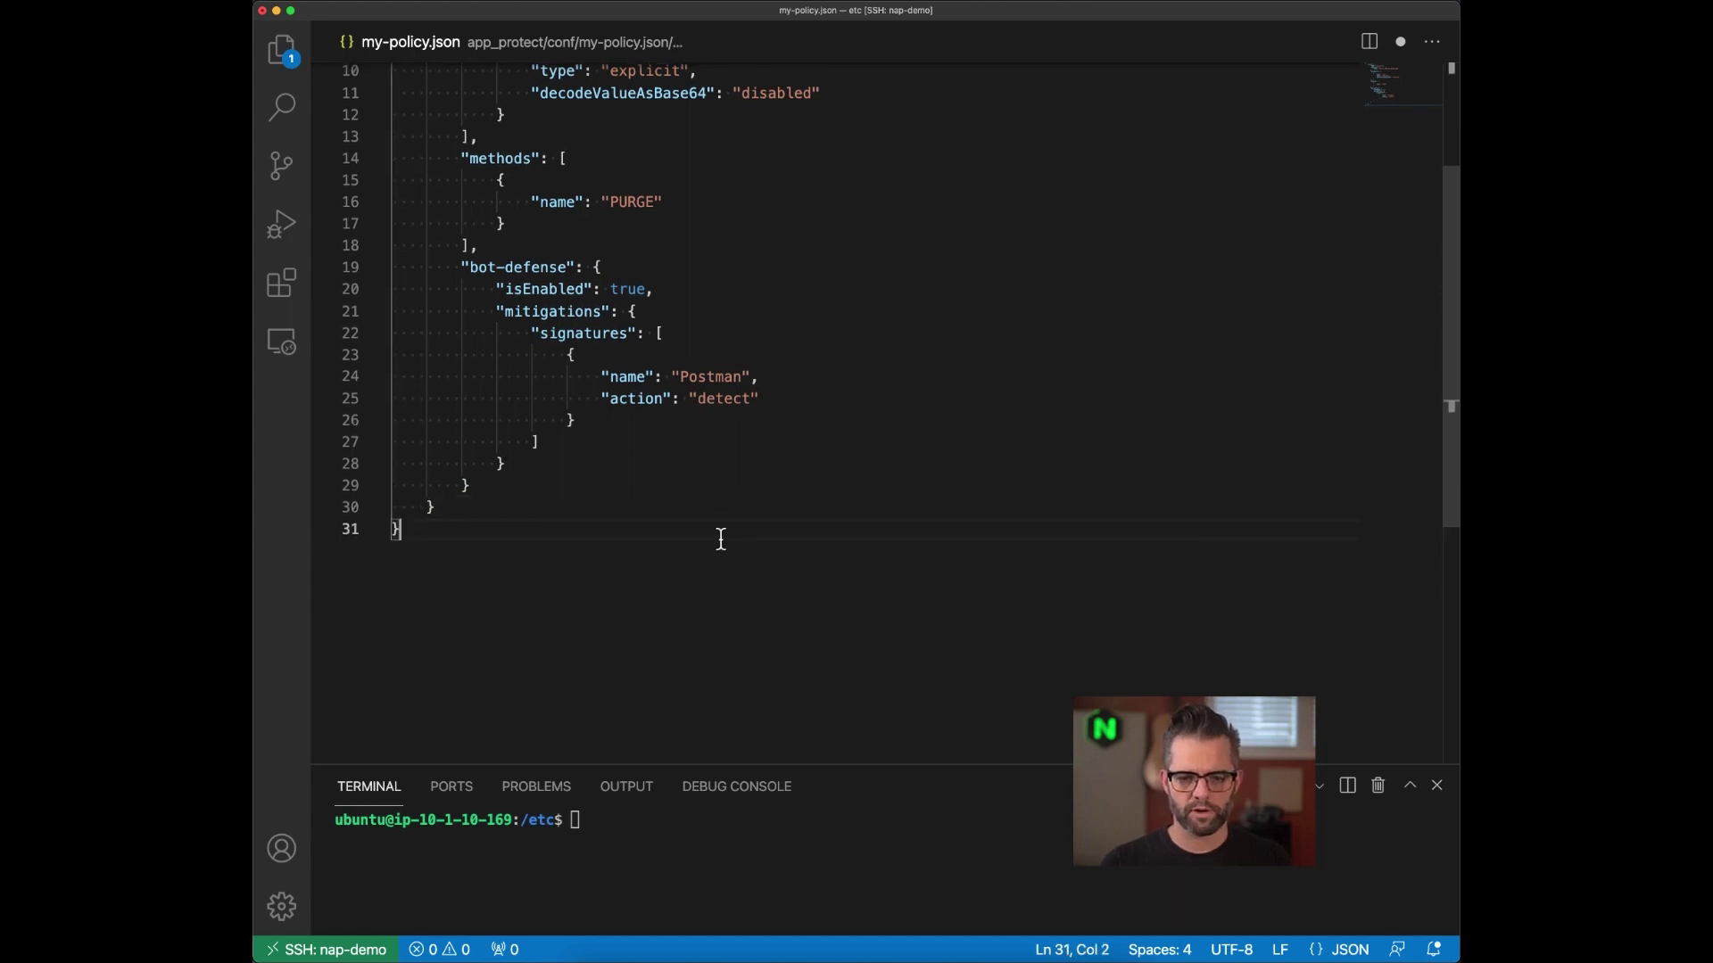
{"action": "scroll", "coordinate": [721, 538], "scroll_direction": "up", "scroll_amount": 3}
{"action": "scroll", "coordinate": [721, 539], "scroll_direction": "down", "scroll_amount": 1}
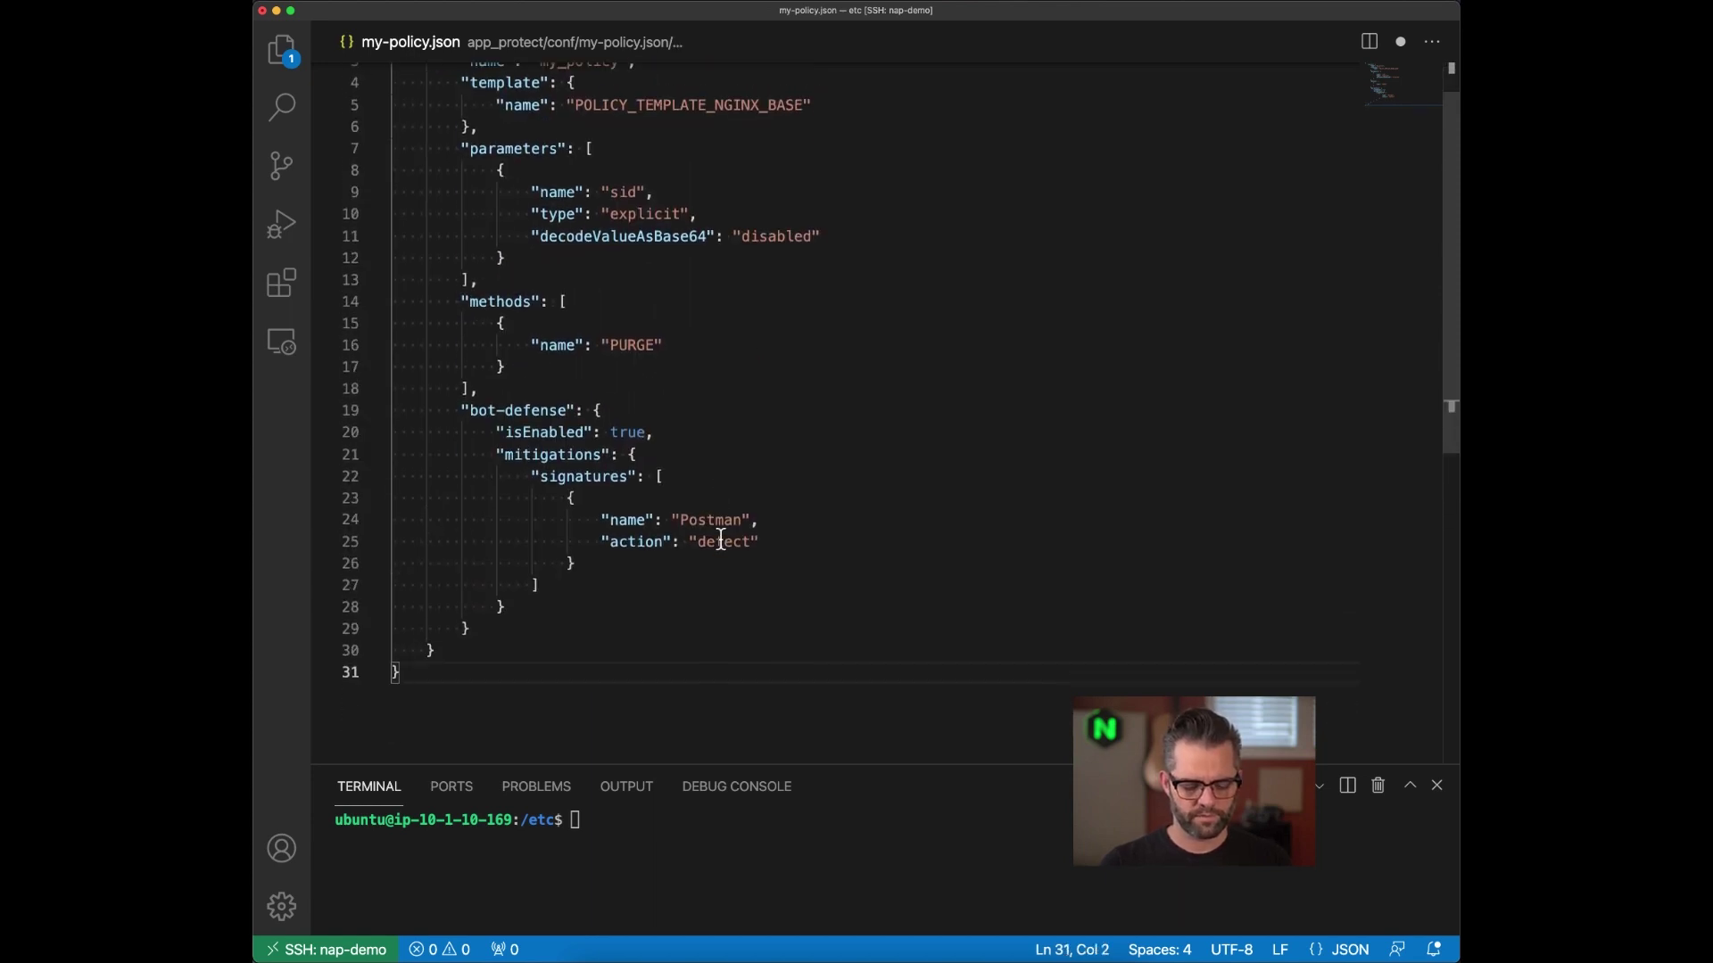
{"action": "left_click", "coordinate": [866, 460]}
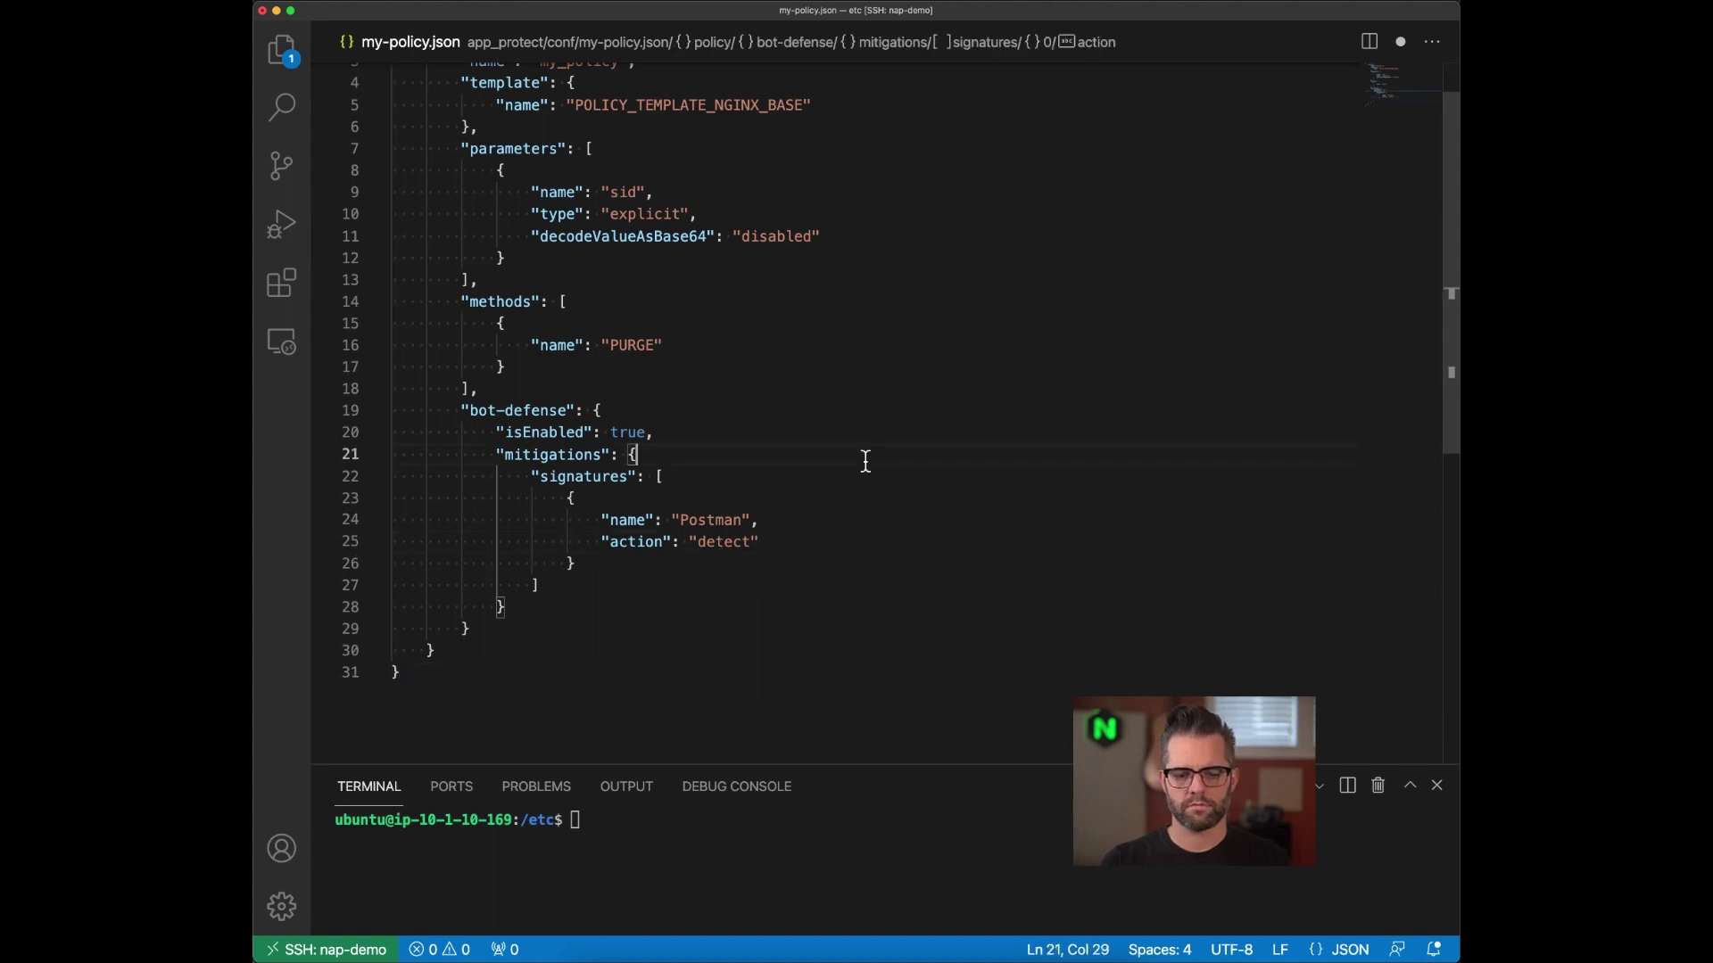
{"action": "key", "text": "super+s"}
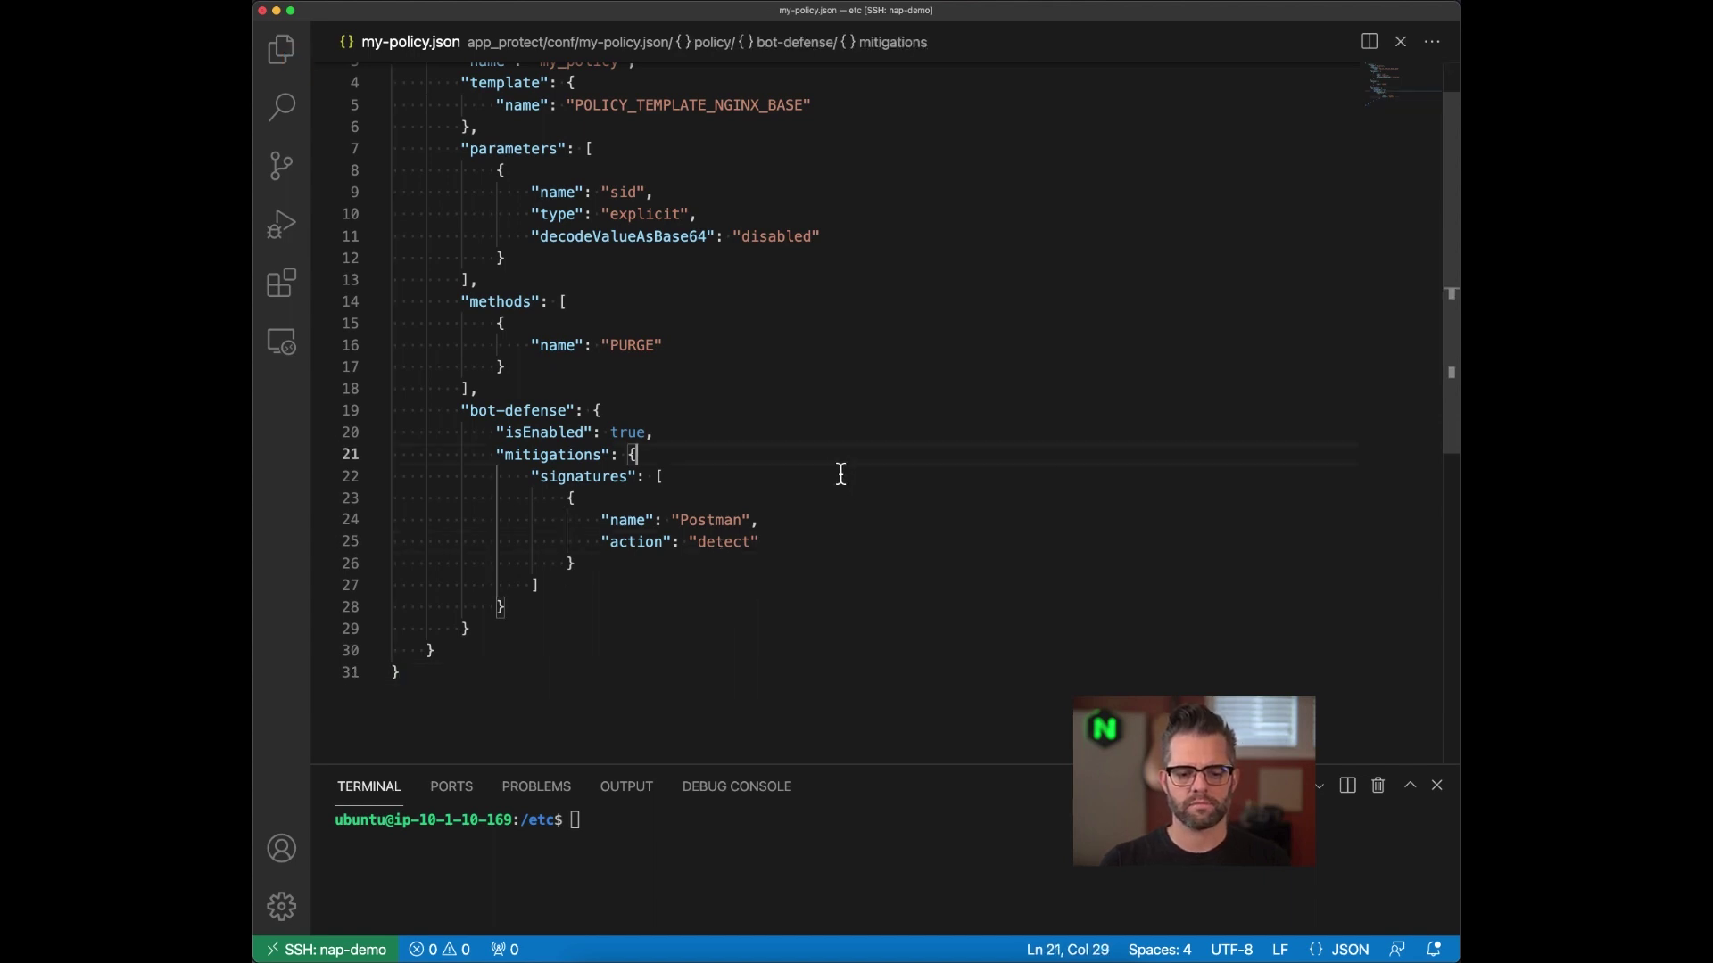
- Reload NGINX with sudo nginx -s reload to apply the updated policy
{"action": "left_click", "coordinate": [733, 878]}
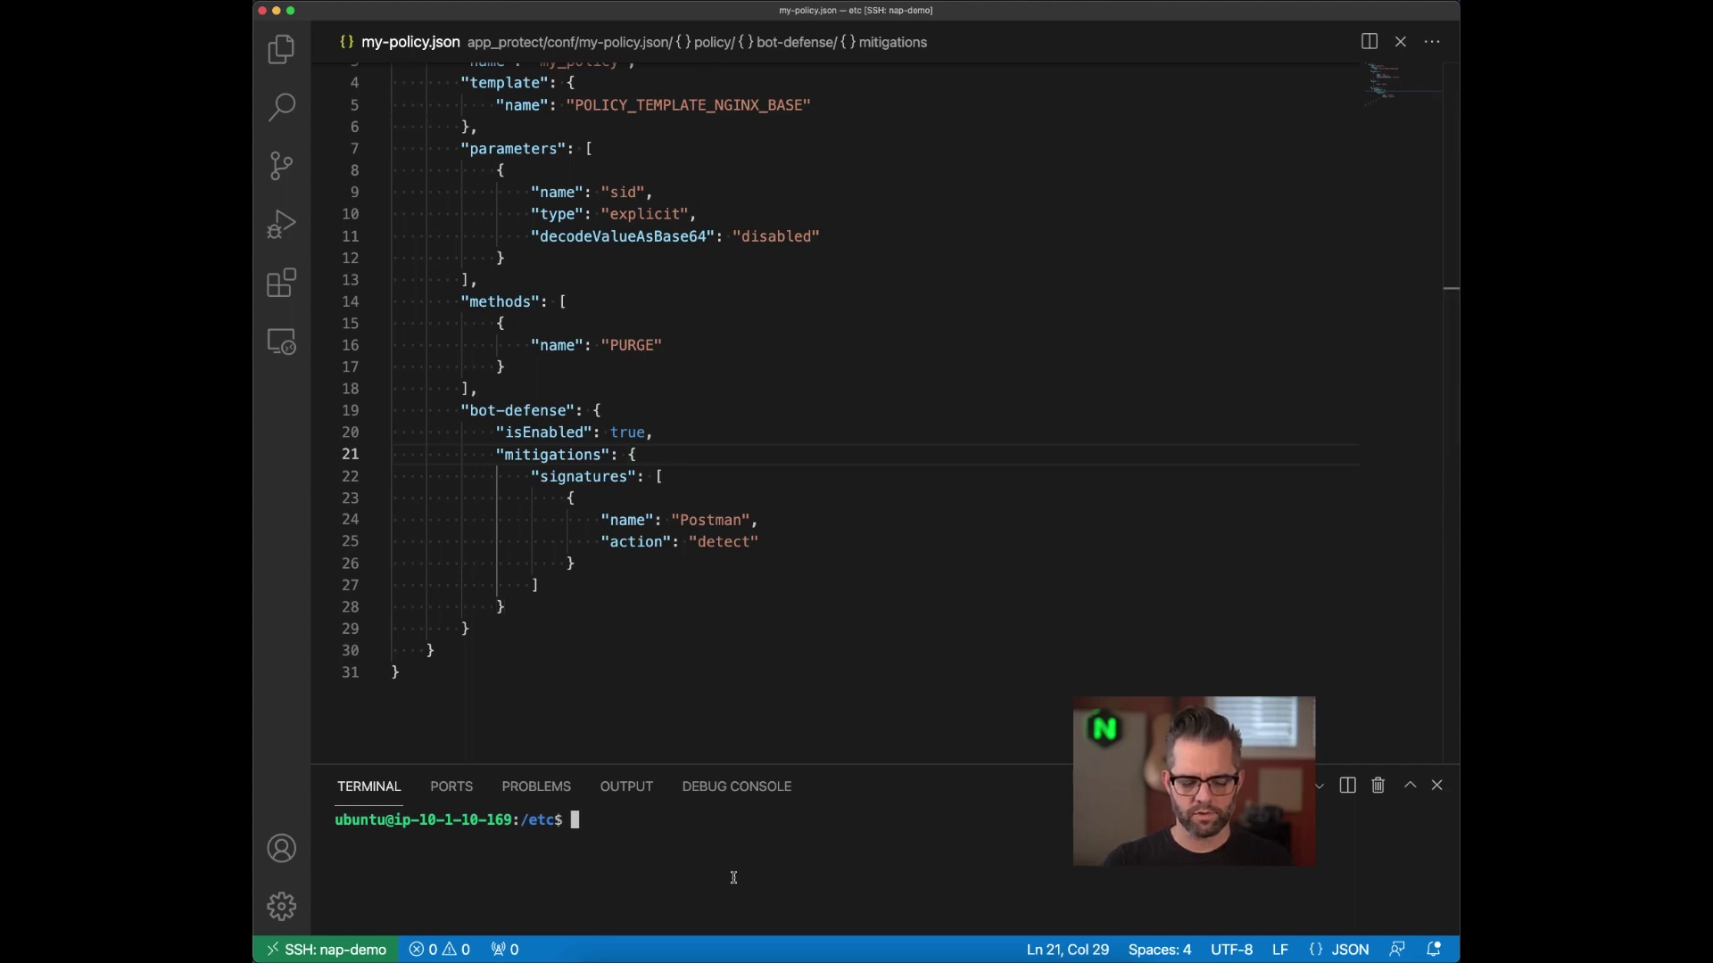
{"action": "type", "text": "sudo ng"}
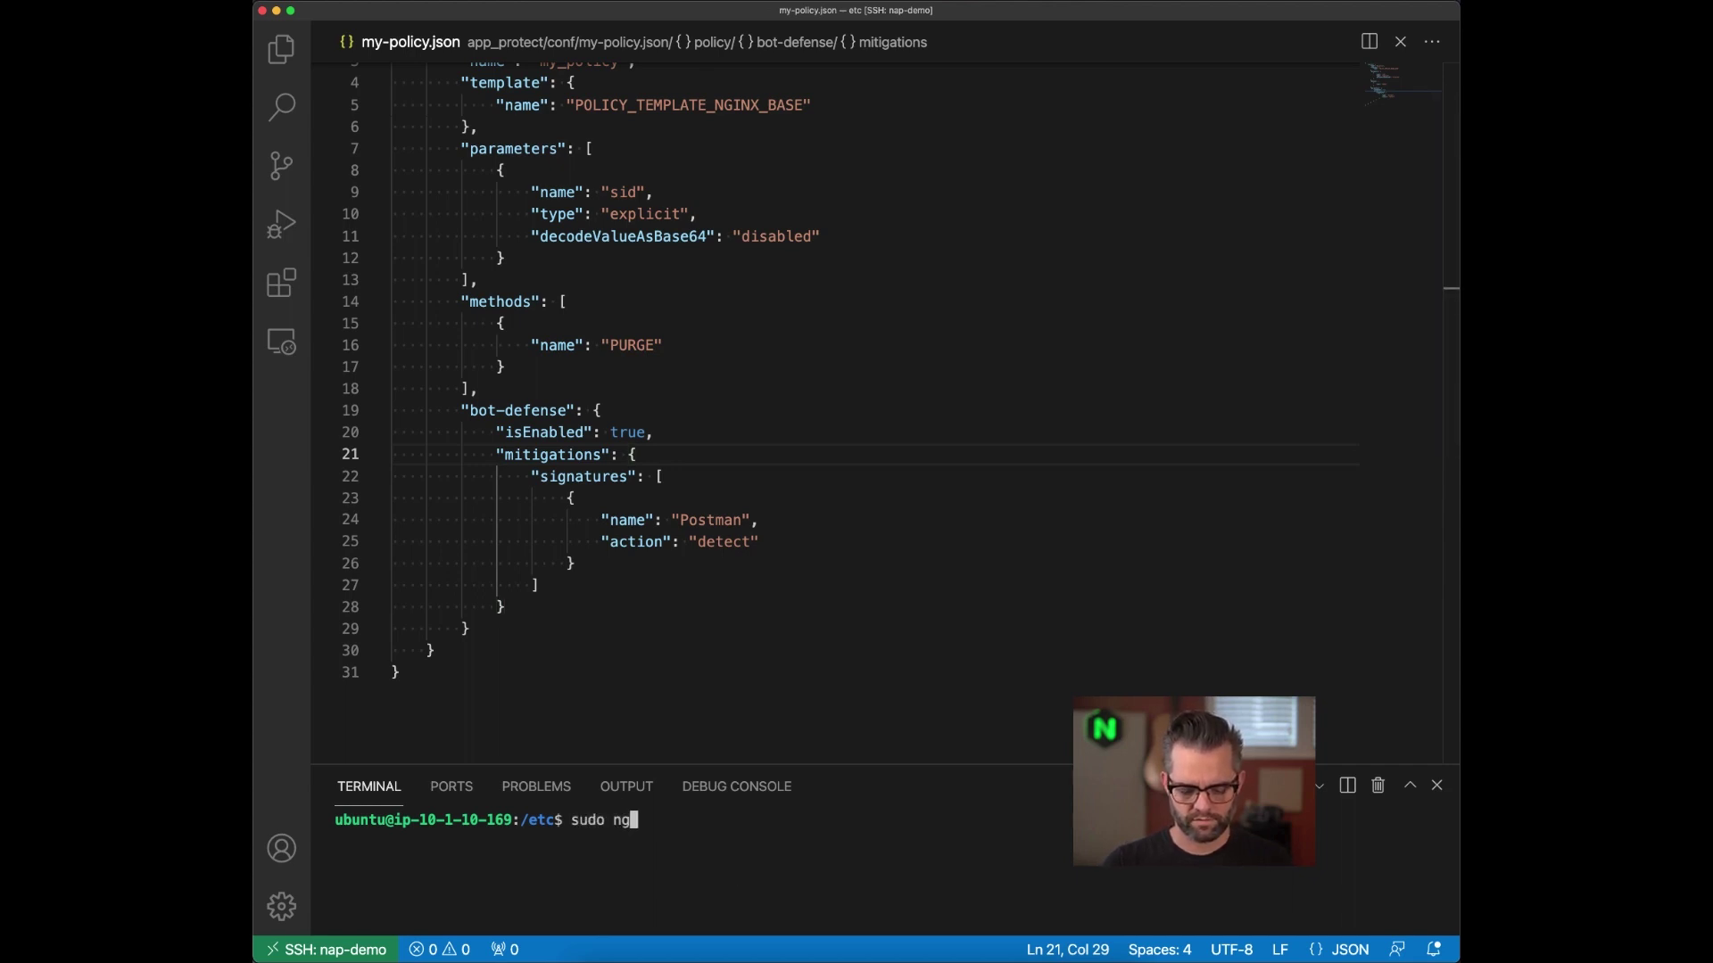
{"action": "type", "text": "inx -s reload"}
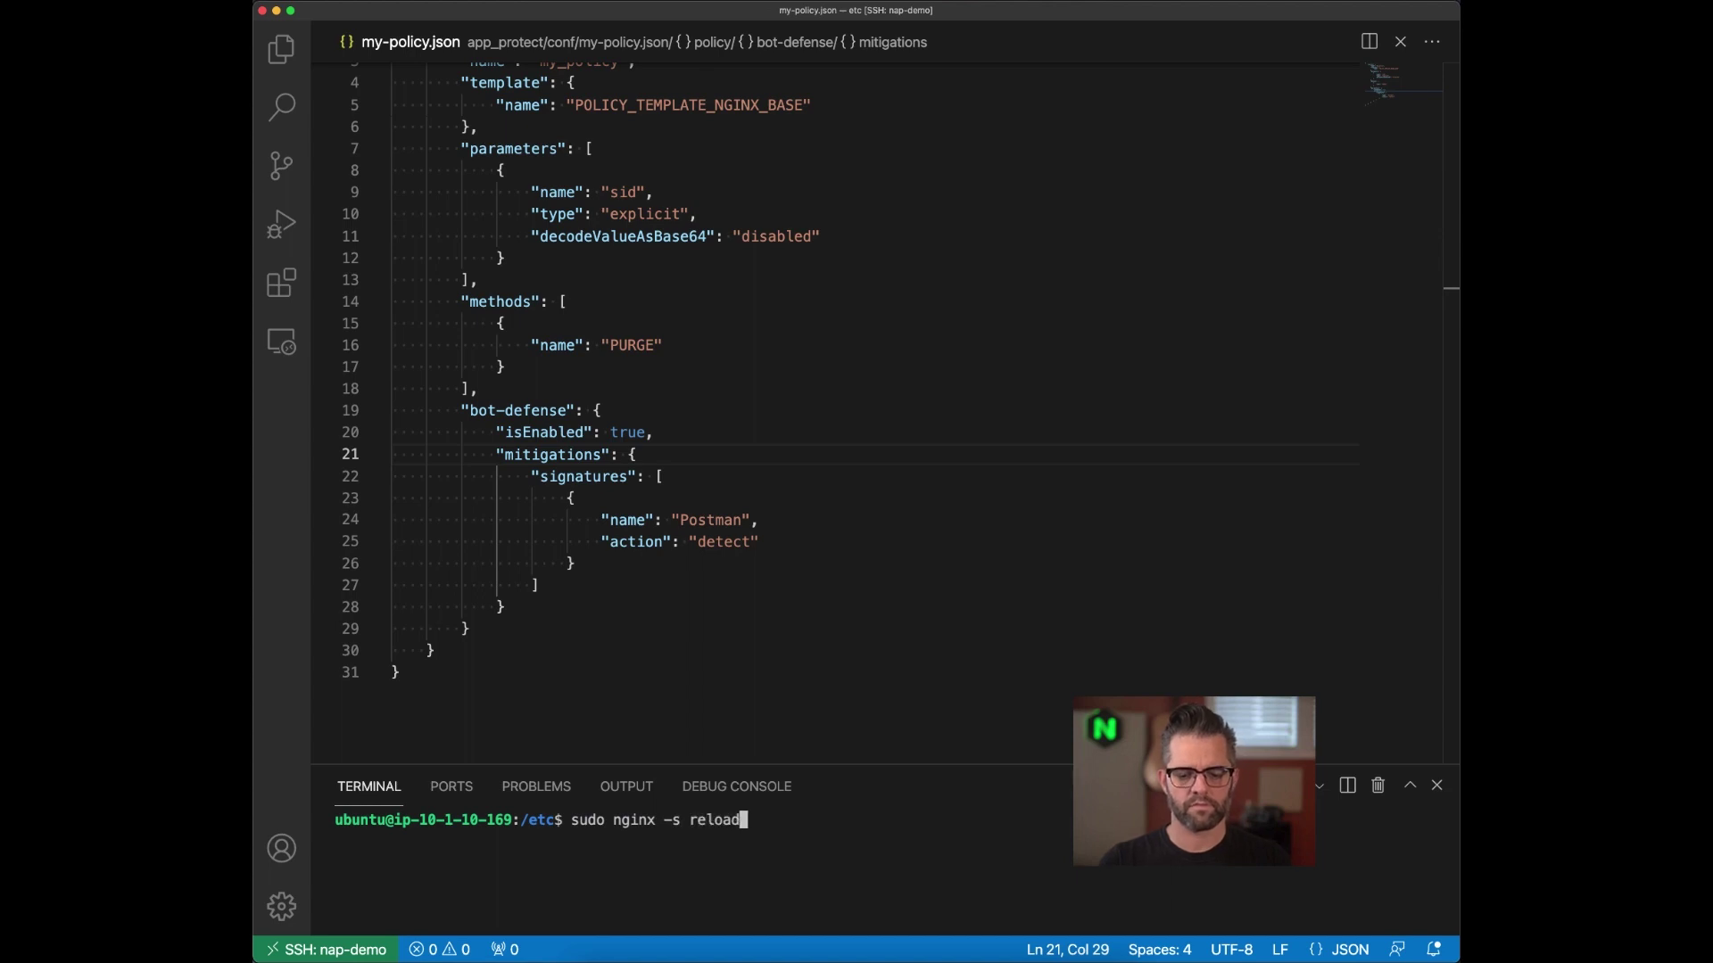
{"action": "key", "text": "Return"}
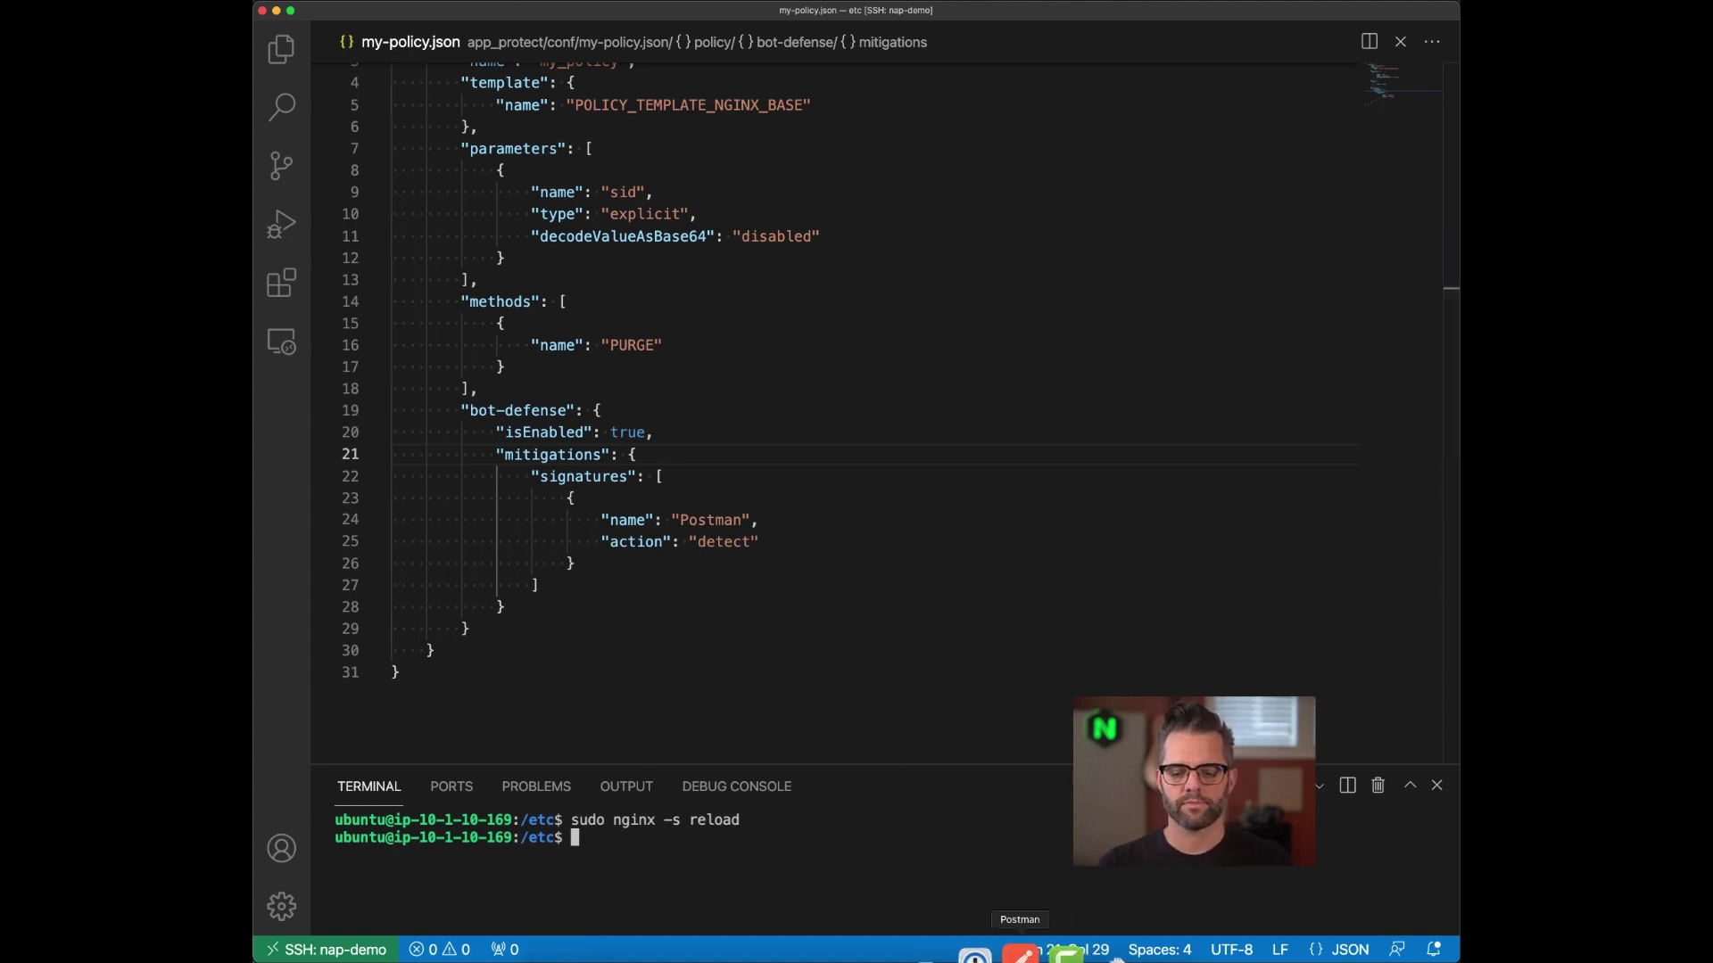
{"action": "left_click", "coordinate": [1025, 947]}
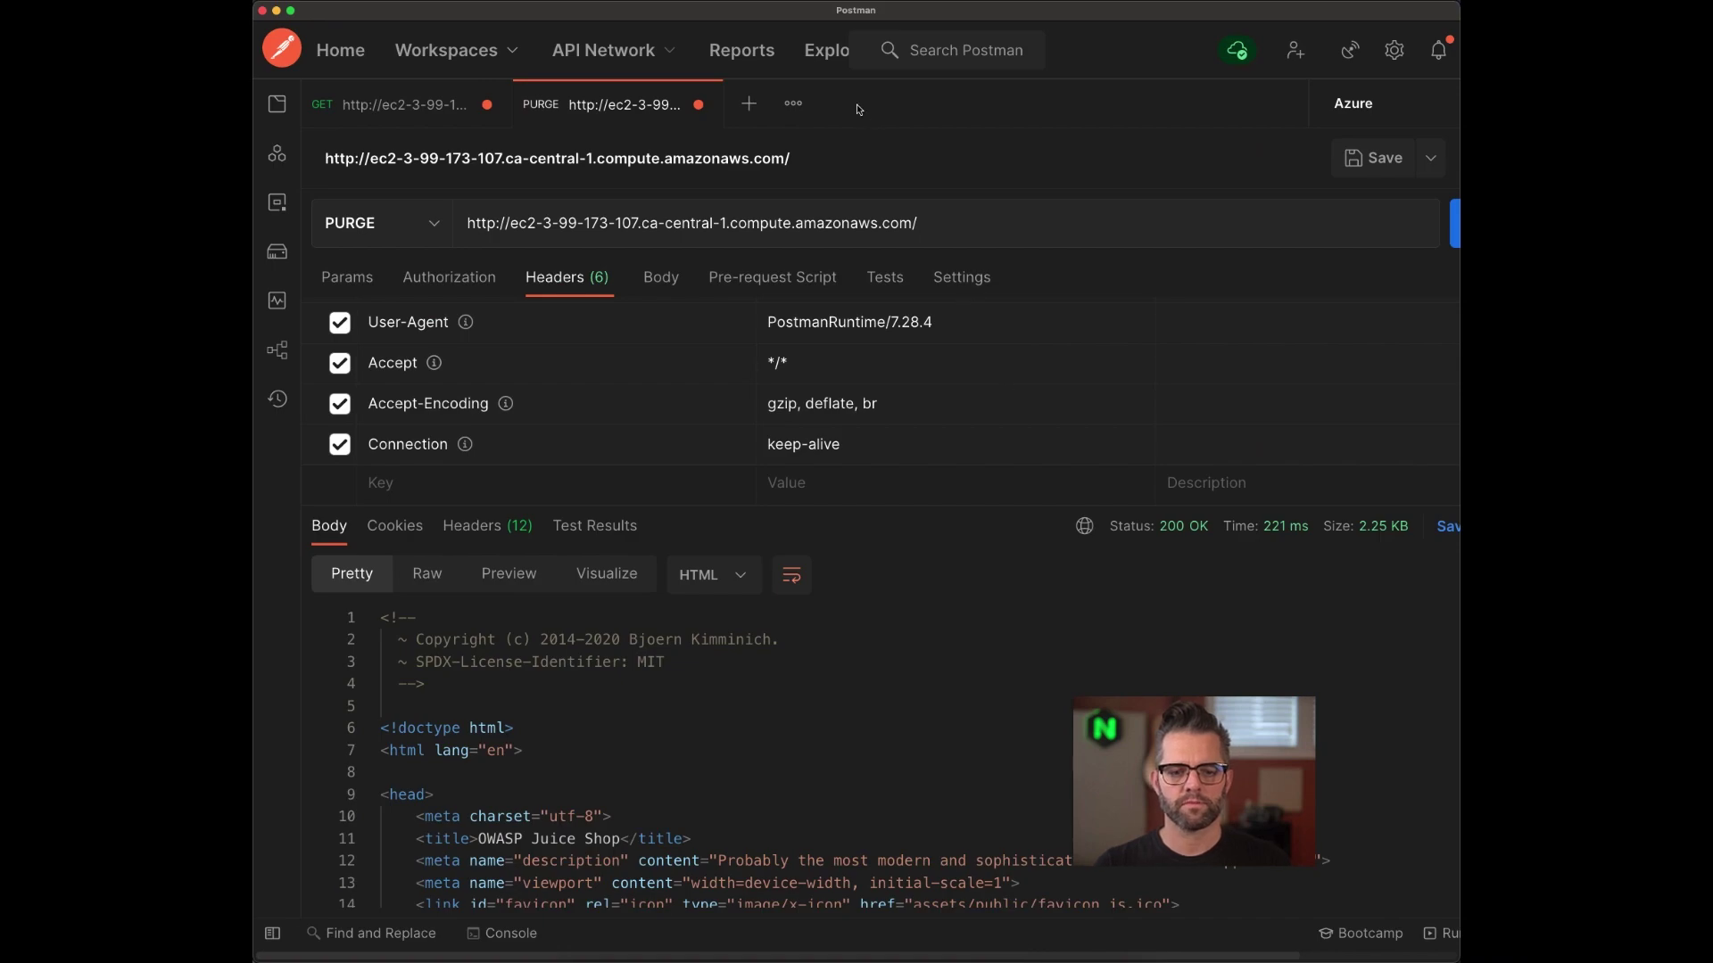
- Resend the PURGE request from Postman to the Juice Shop server, getting 200 OK
{"action": "left_click", "coordinate": [1455, 234]}
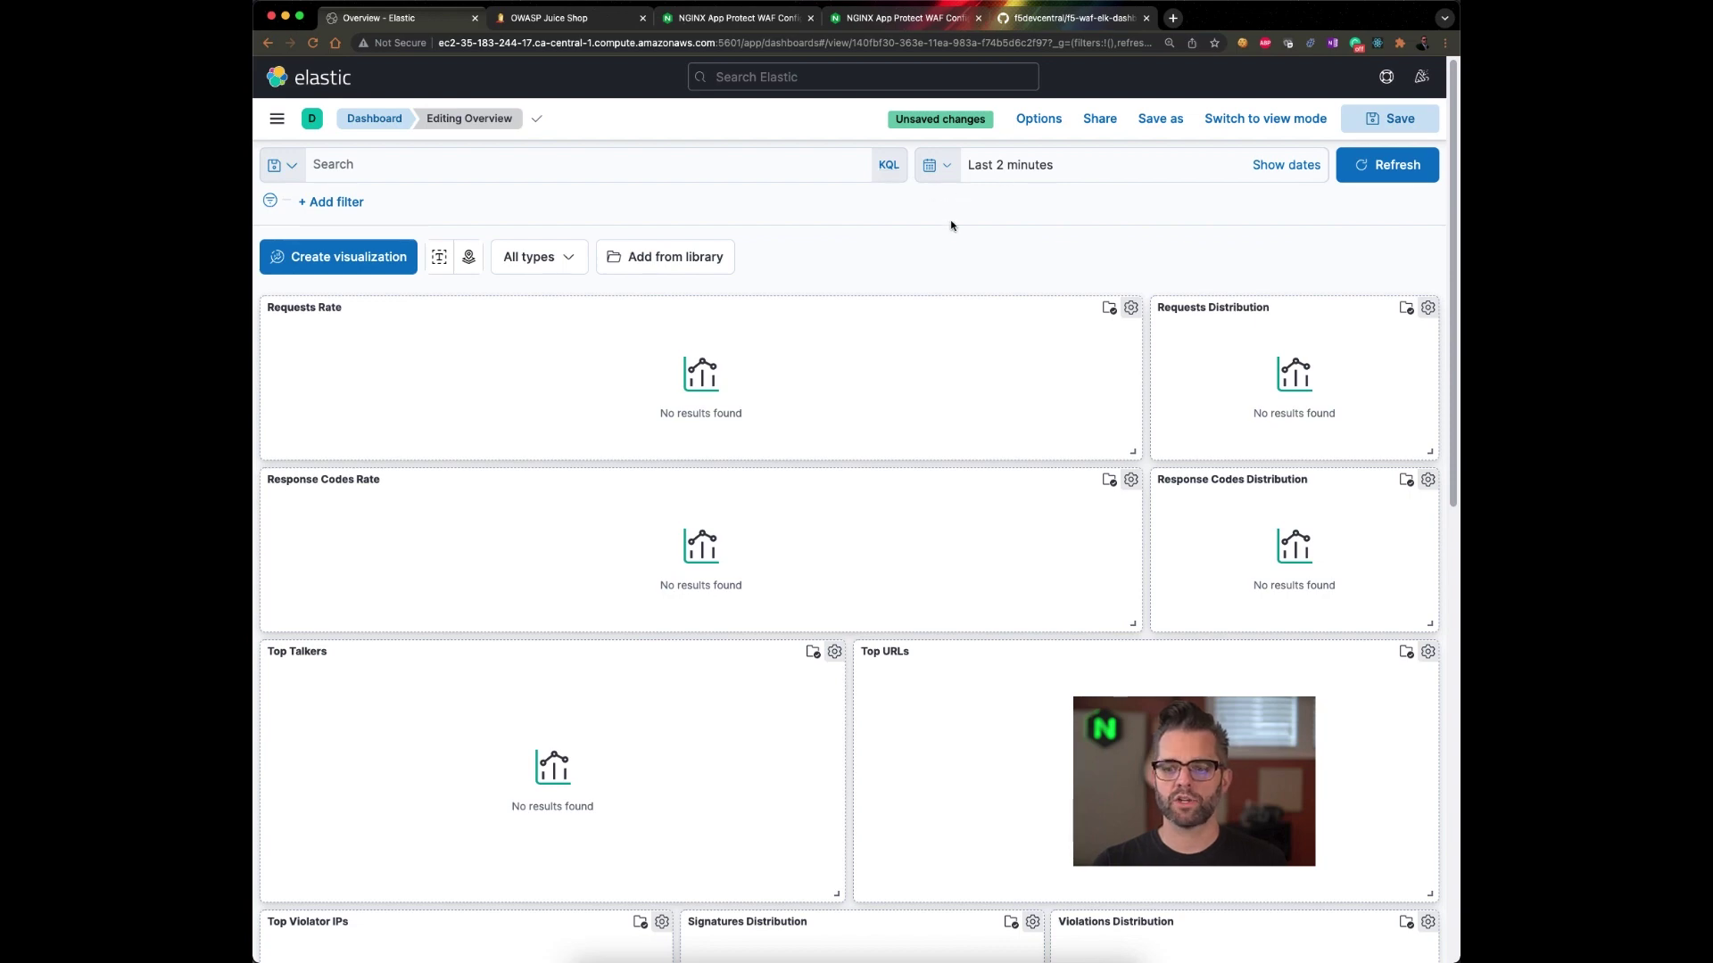
- Scroll through the Kibana Overview panels, each showing No results found for the last 2 minutes
{"action": "scroll", "coordinate": [910, 257], "scroll_direction": "down", "scroll_amount": 10}
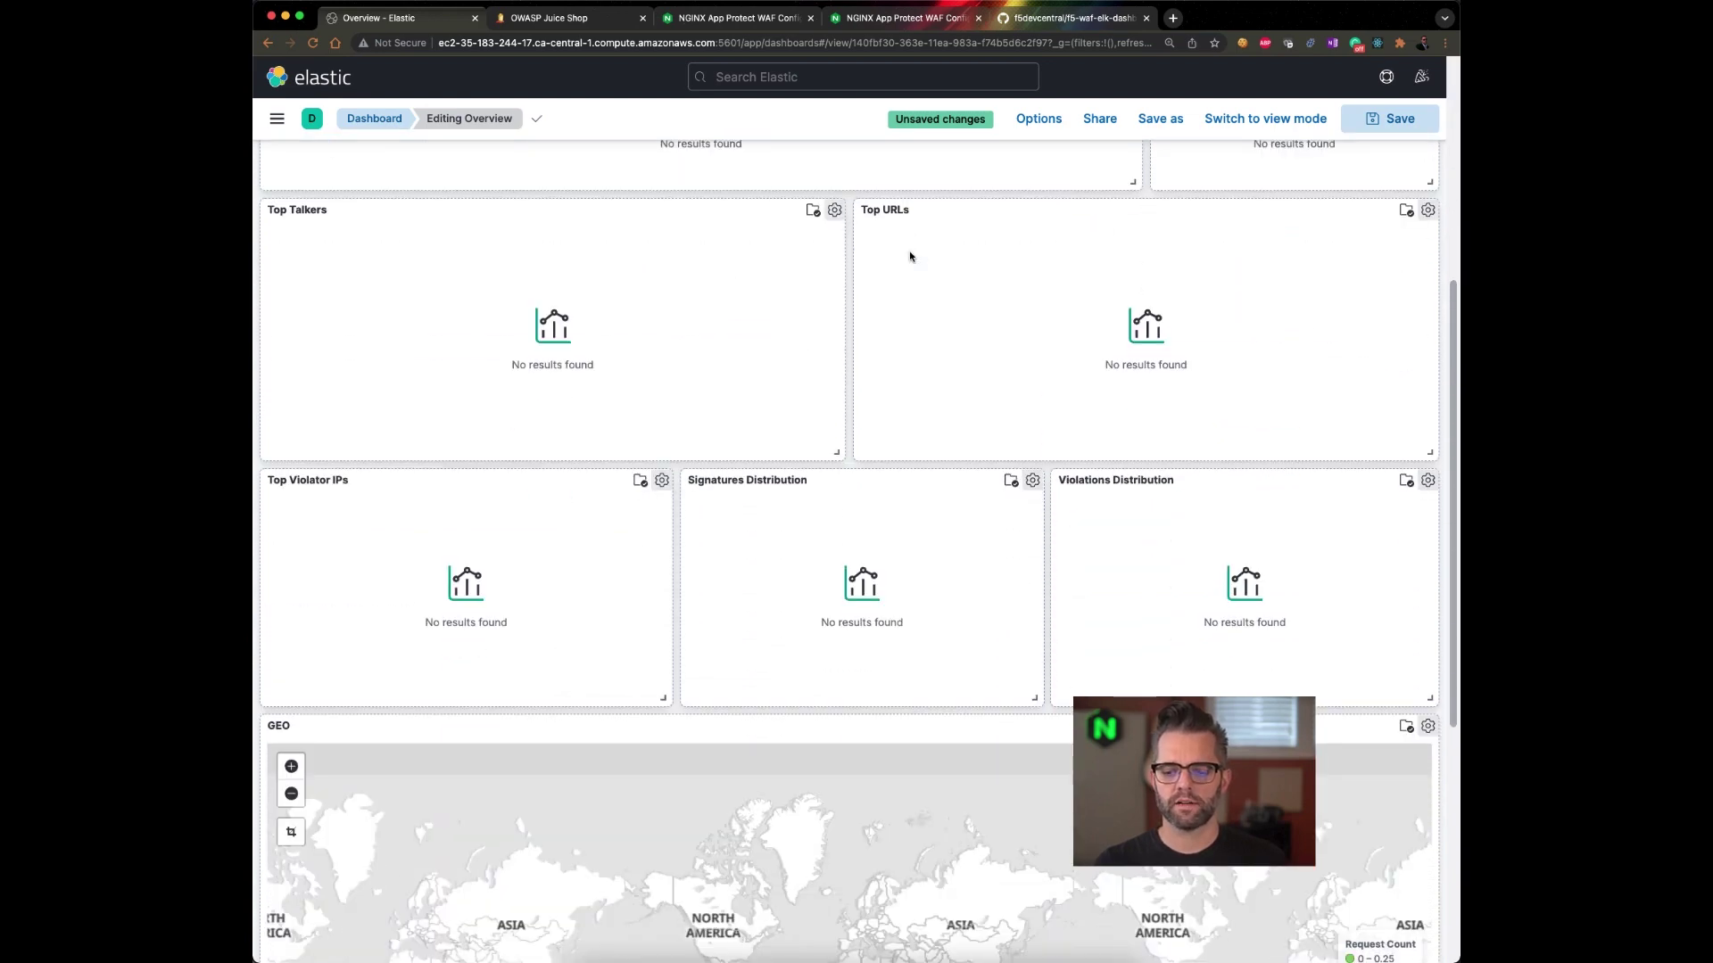
{"action": "scroll", "coordinate": [909, 257], "scroll_direction": "up", "scroll_amount": 10}
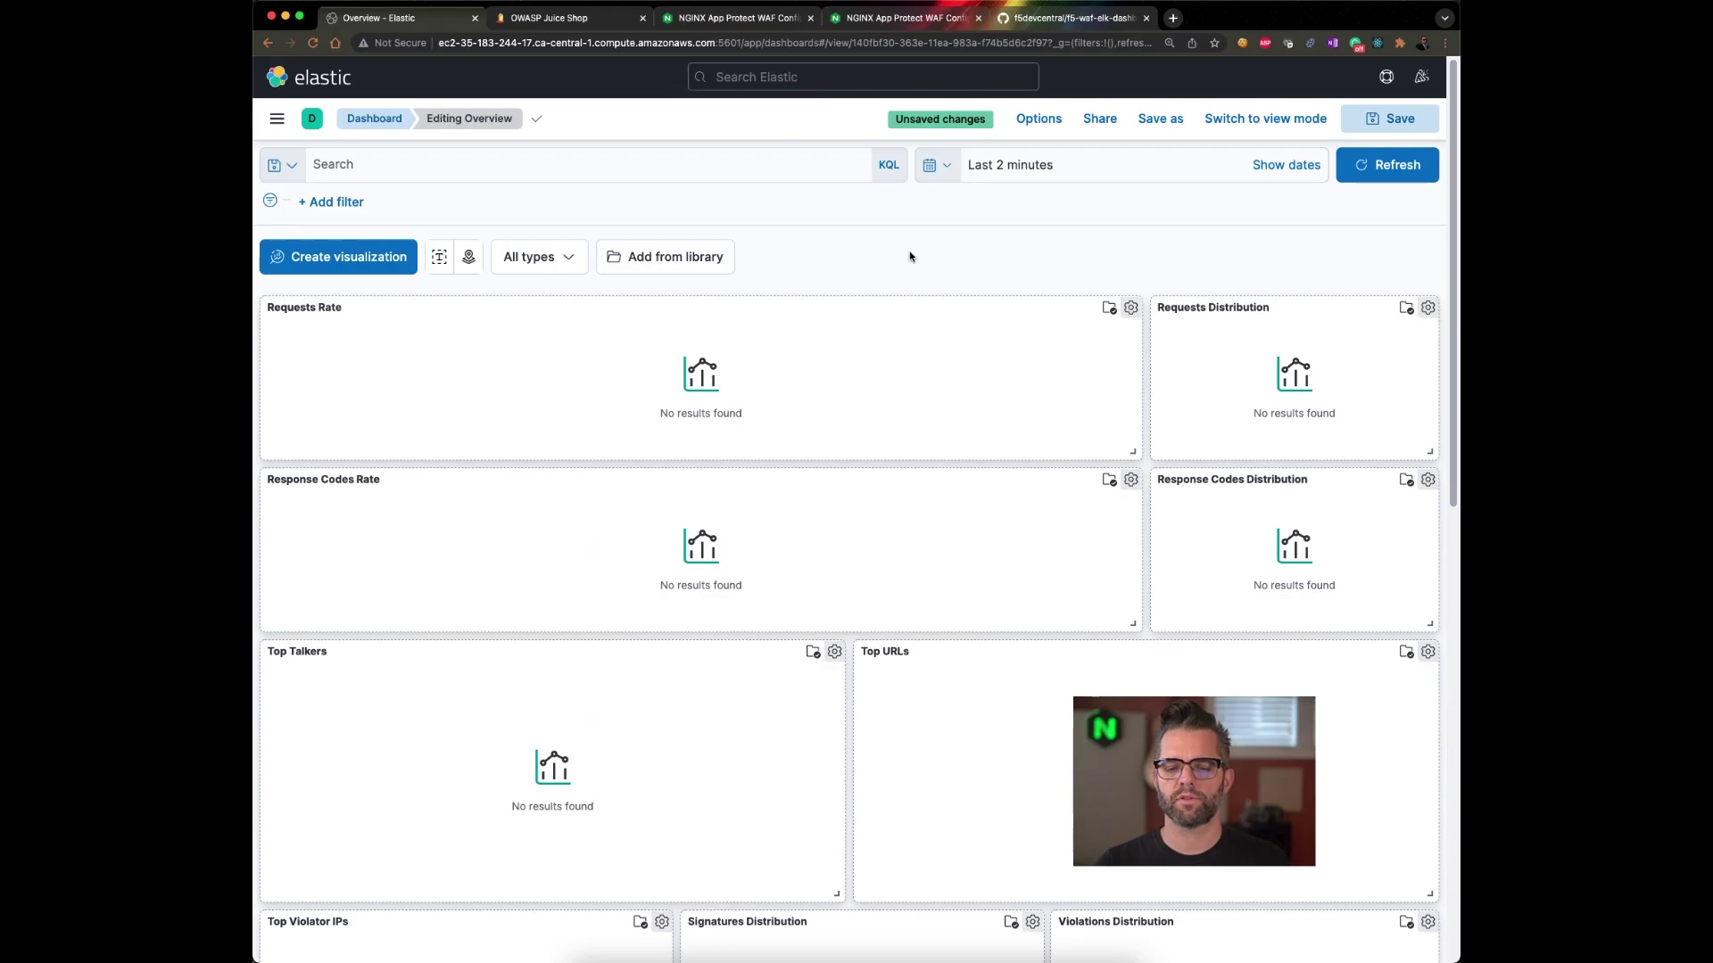